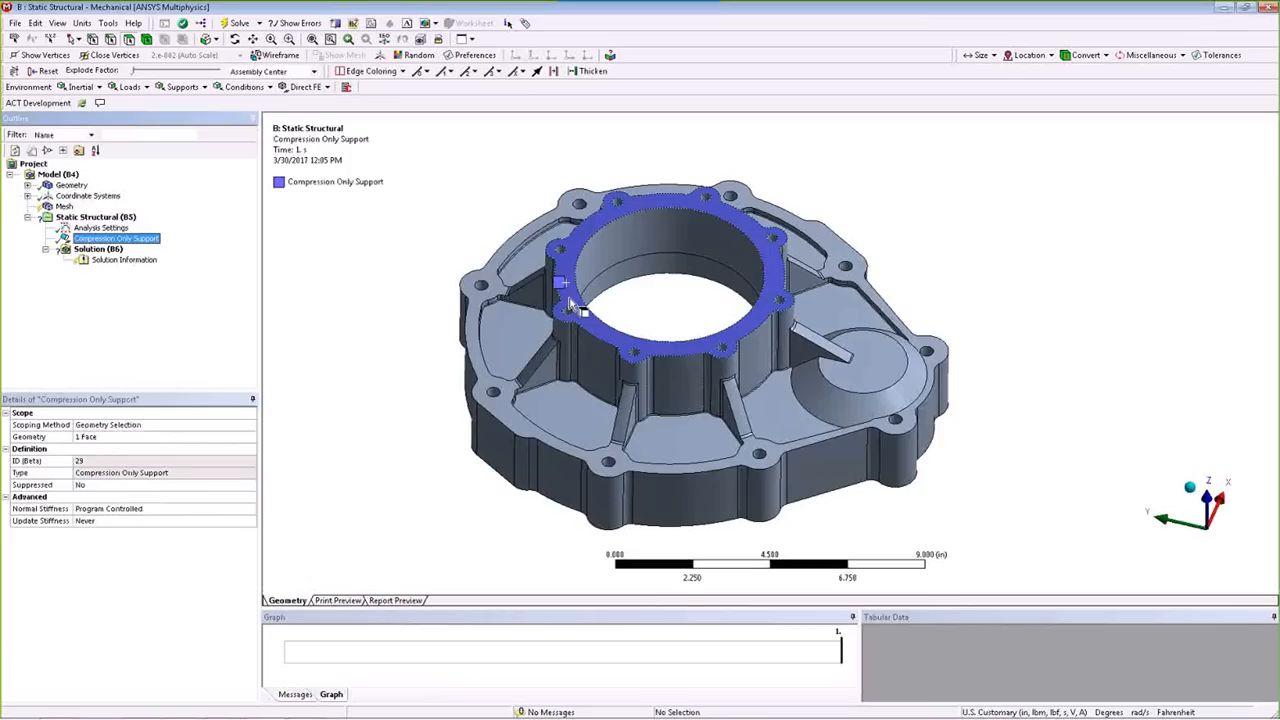
Switch to SpaceClaim and sketch a circle about 6 in in diameter on the casing's upper ring face, centred on the bore.
click(318, 306)
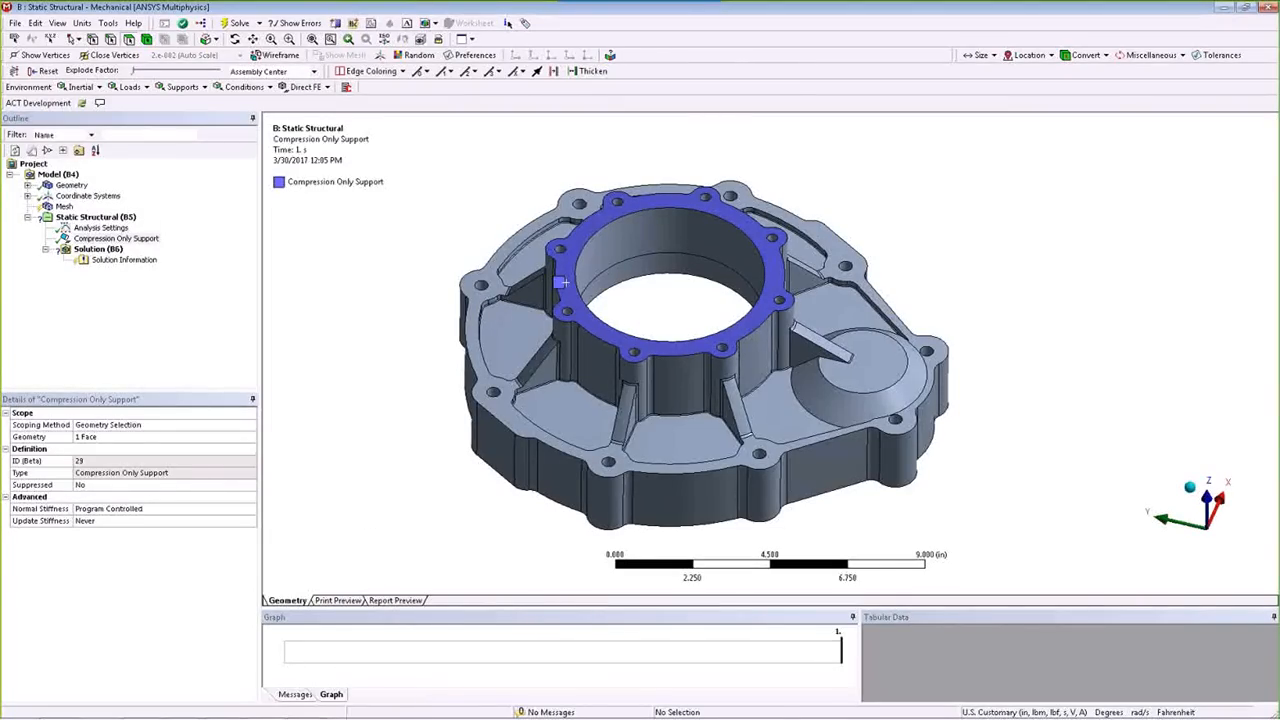
mouse_move(268, 707)
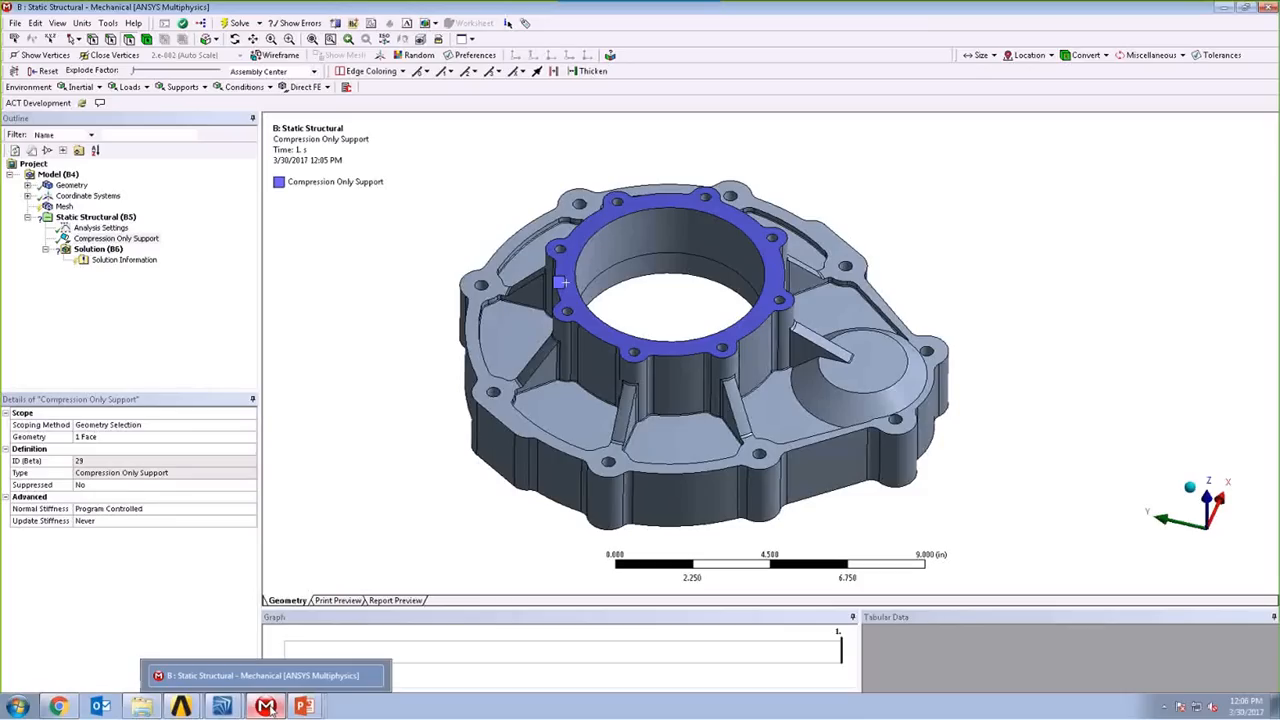
mouse_move(222, 707)
click(224, 679)
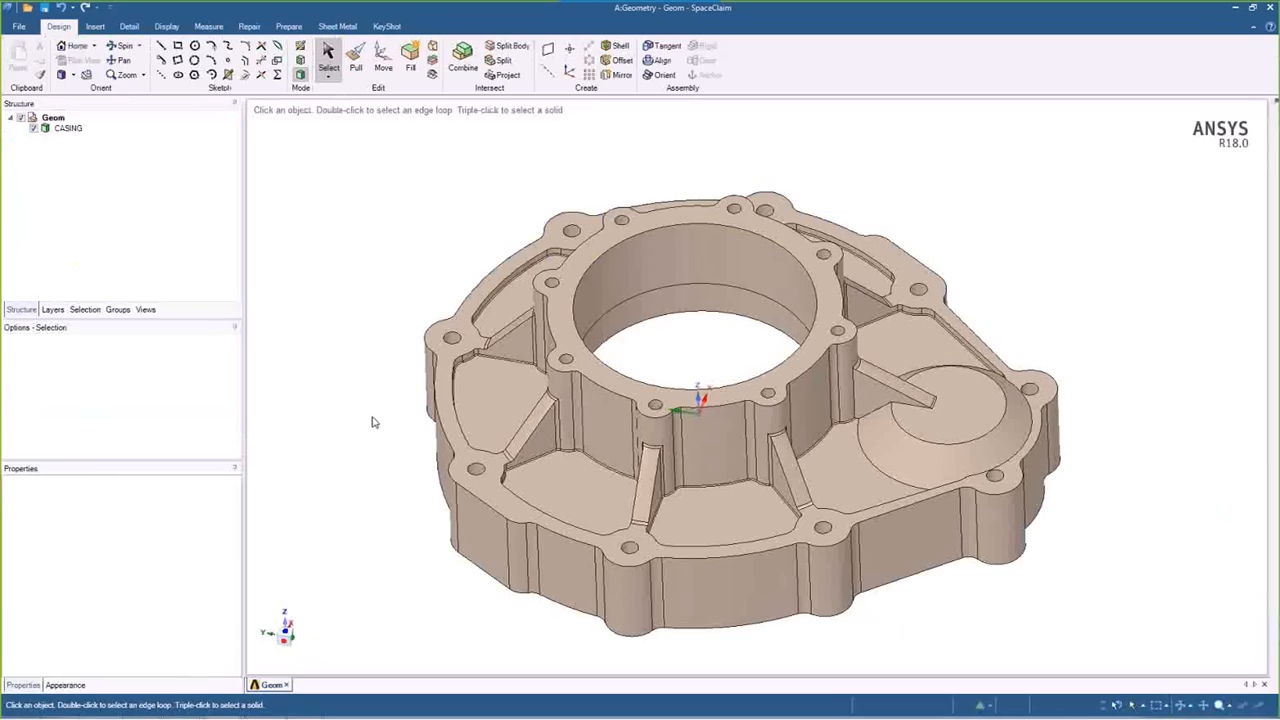
click(566, 324)
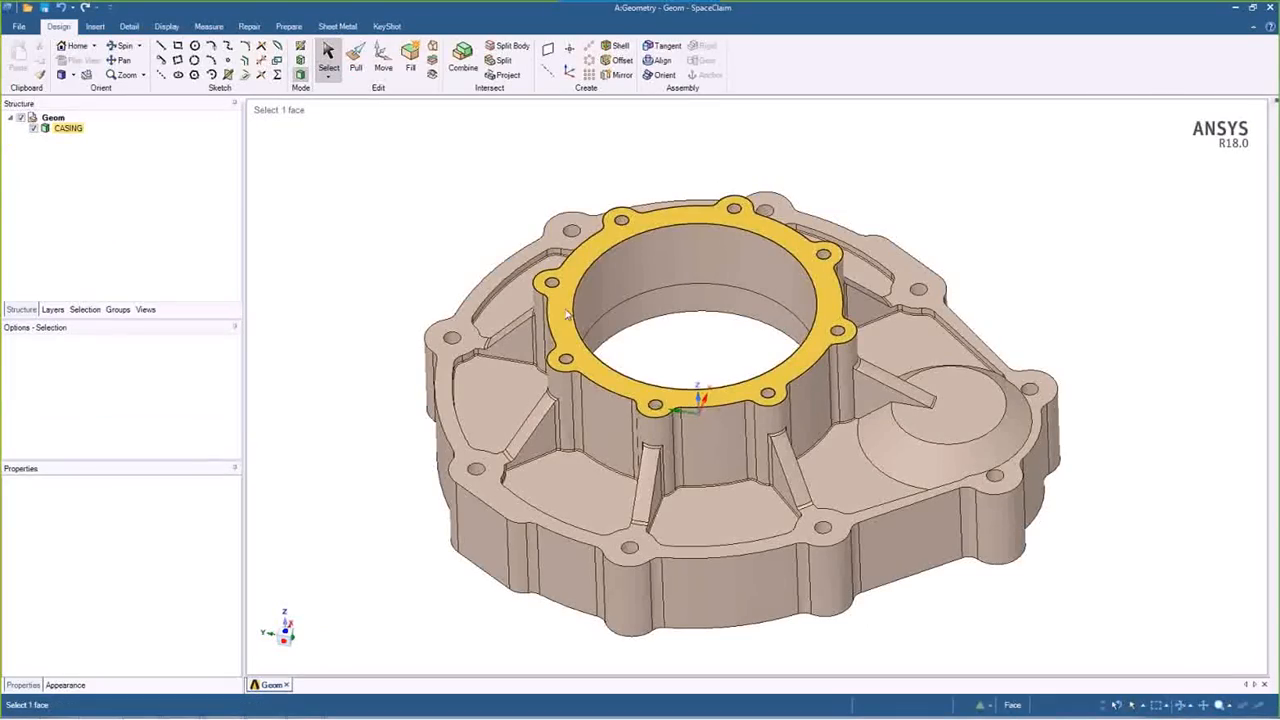
click(565, 314)
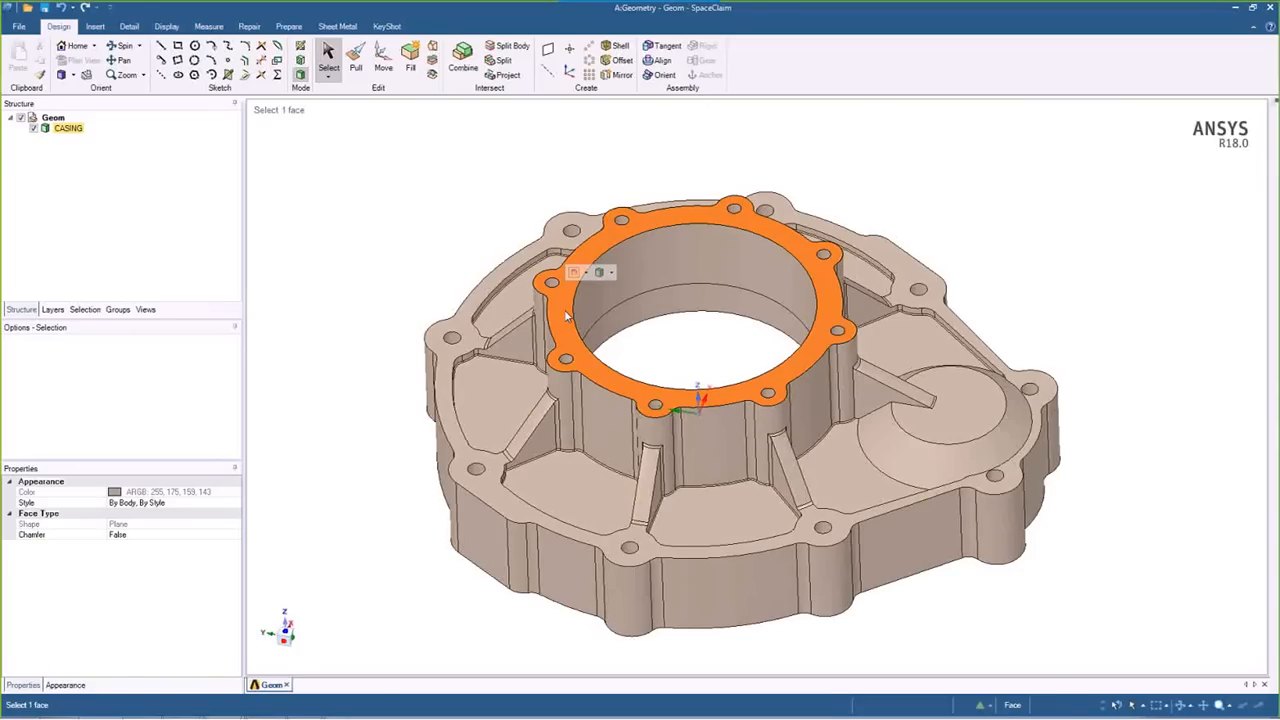
key(c)
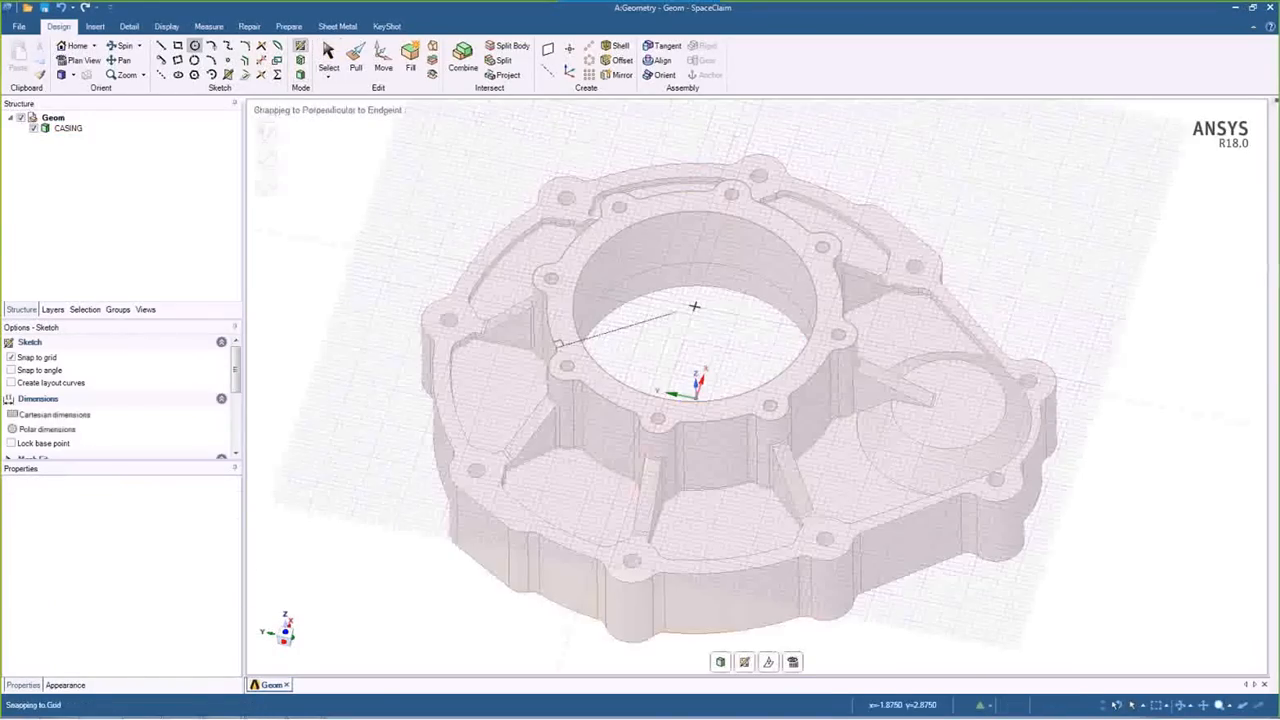
click(696, 306)
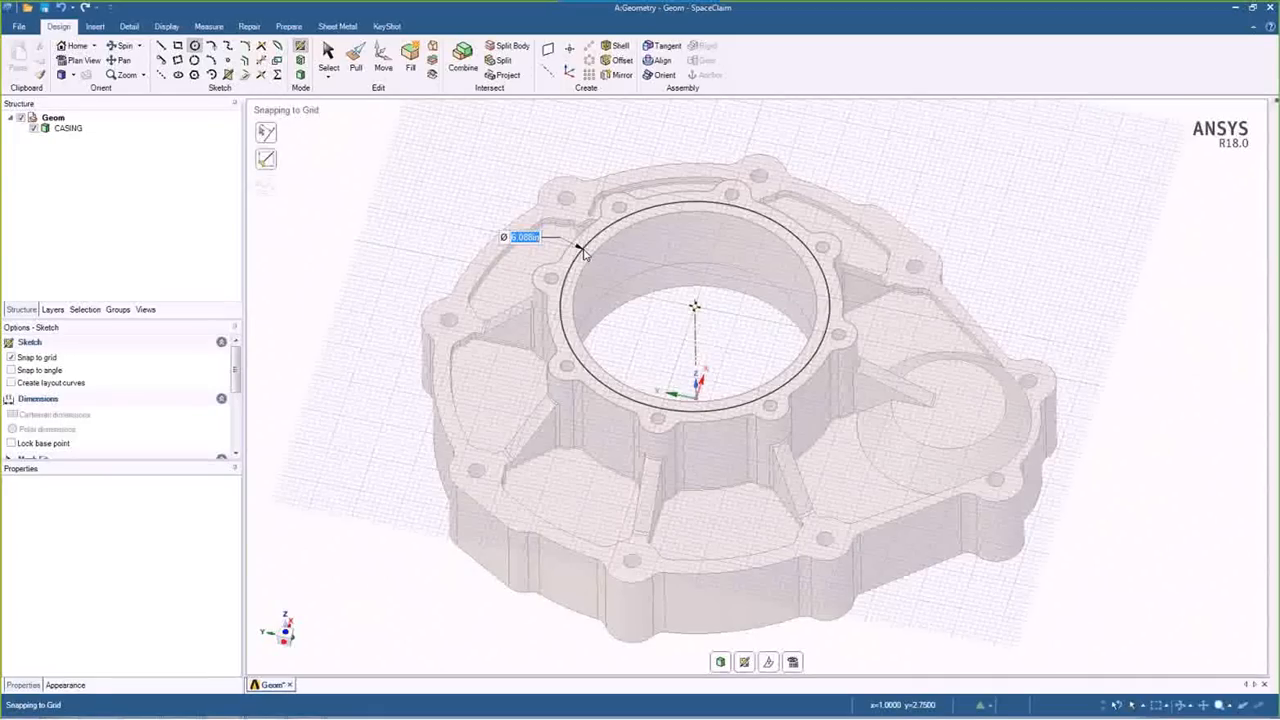
click(585, 254)
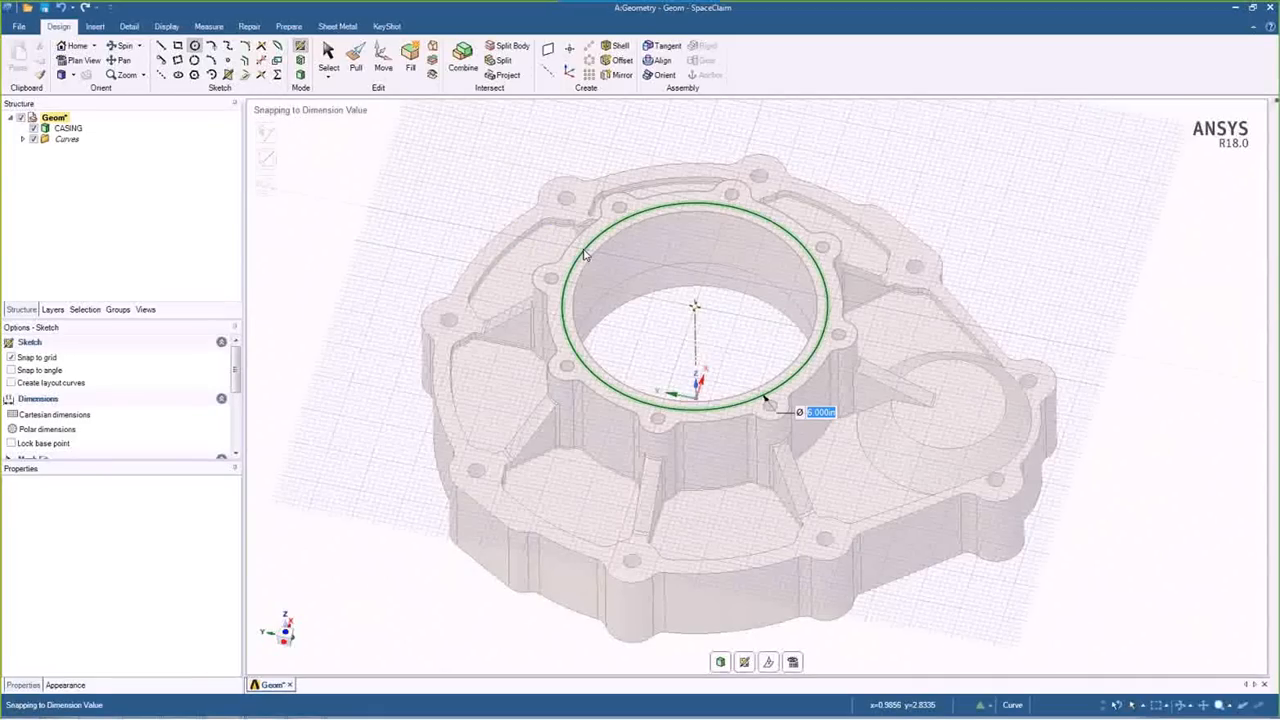
Return to 3D mode to split the ring face with the circle, and delete the circular surface covering the bore.
click(300, 75)
click(329, 57)
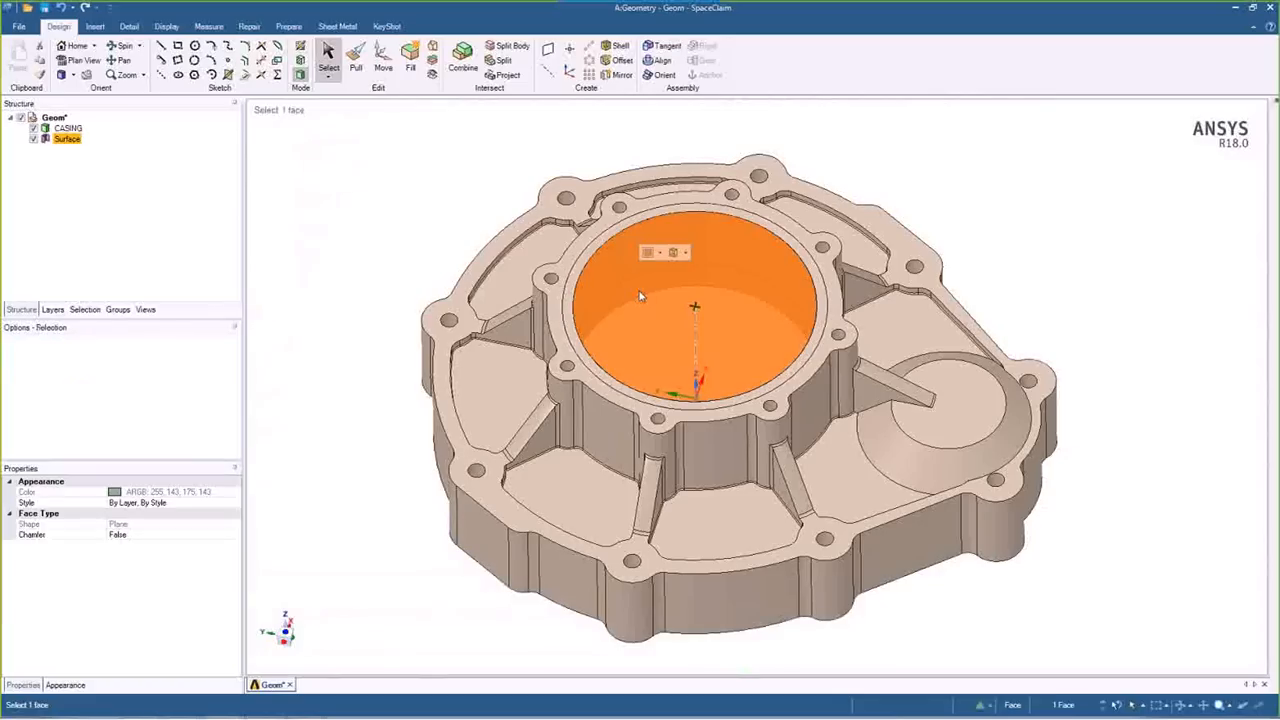
click(565, 270)
key(Escape)
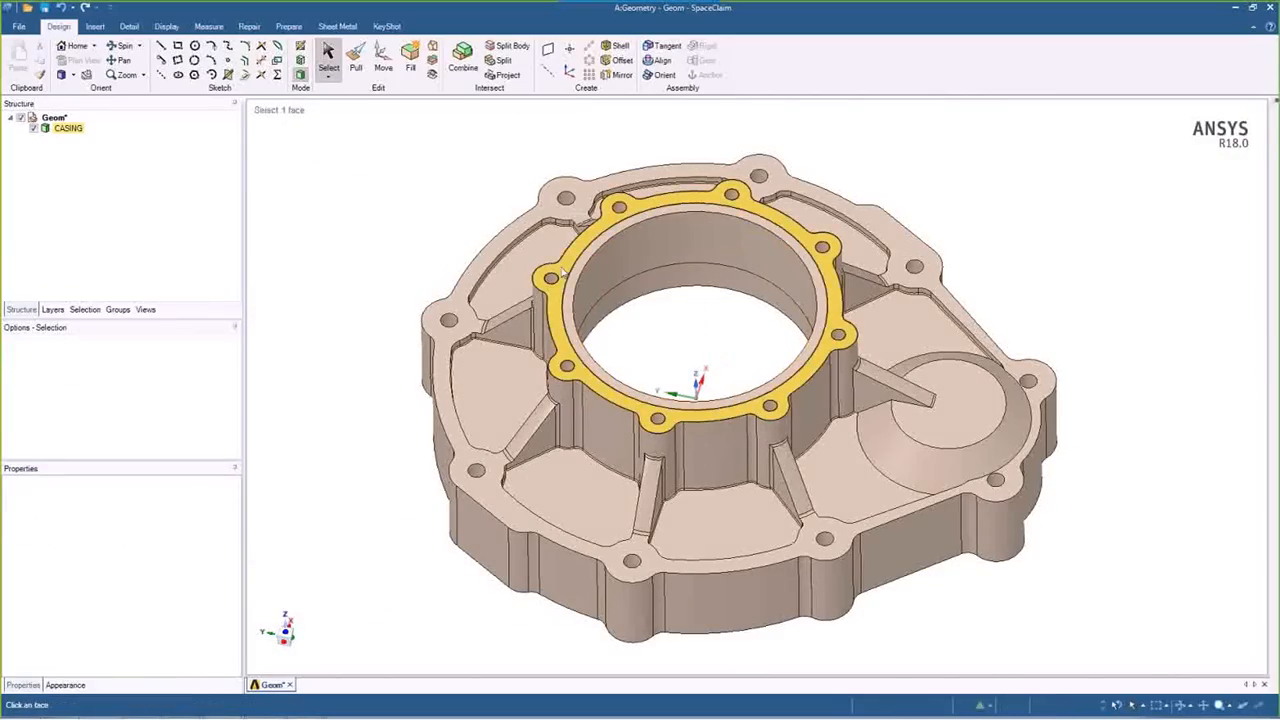
scroll(563, 272, up, 3)
click(543, 303)
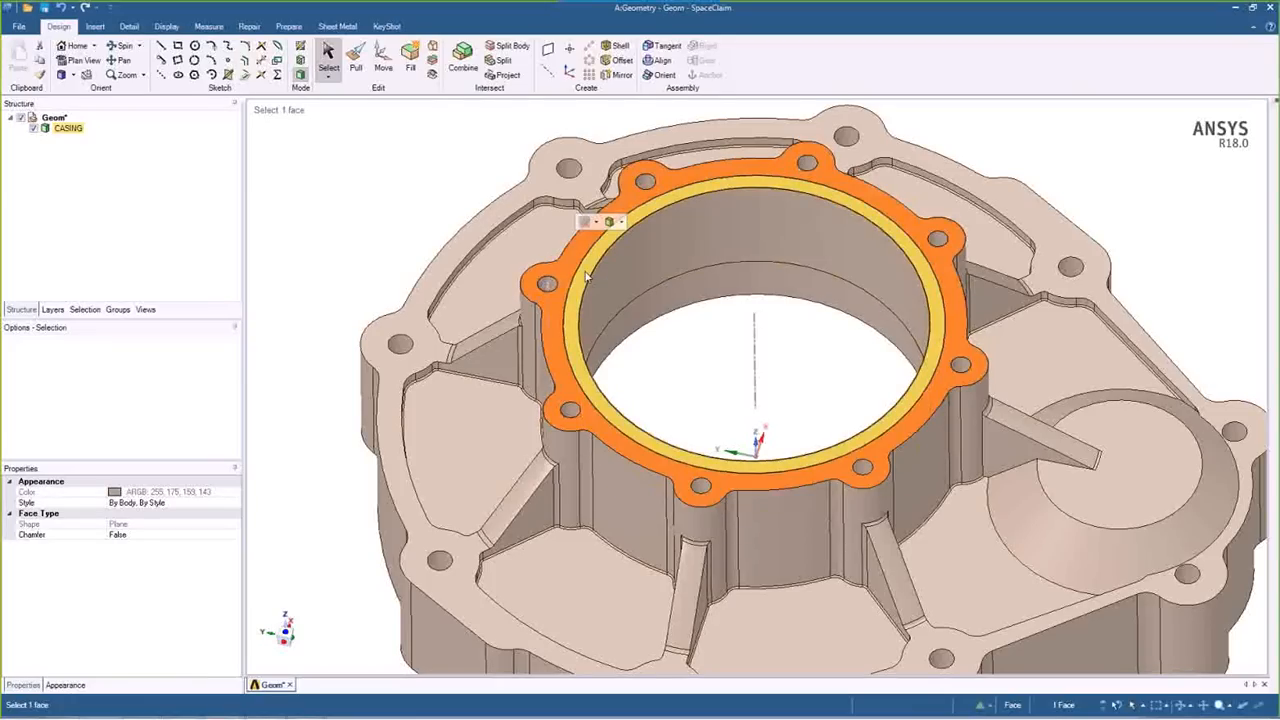
click(400, 238)
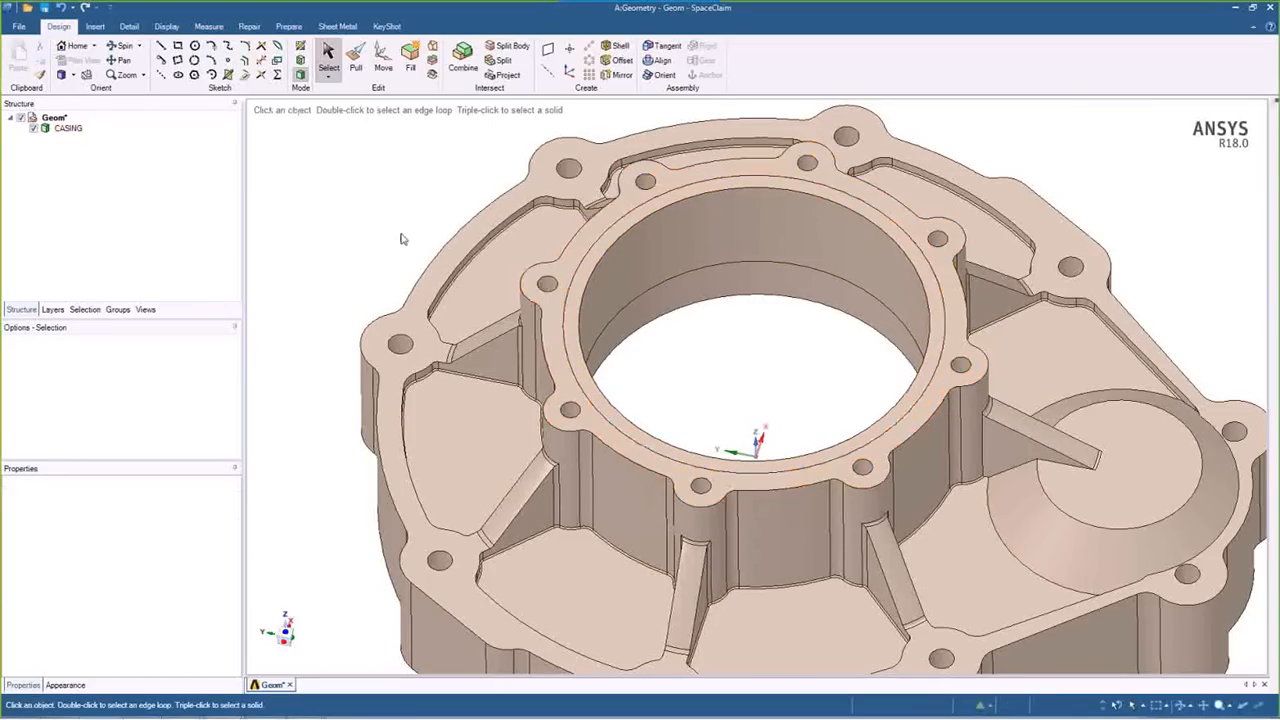
scroll(400, 238, down, 2)
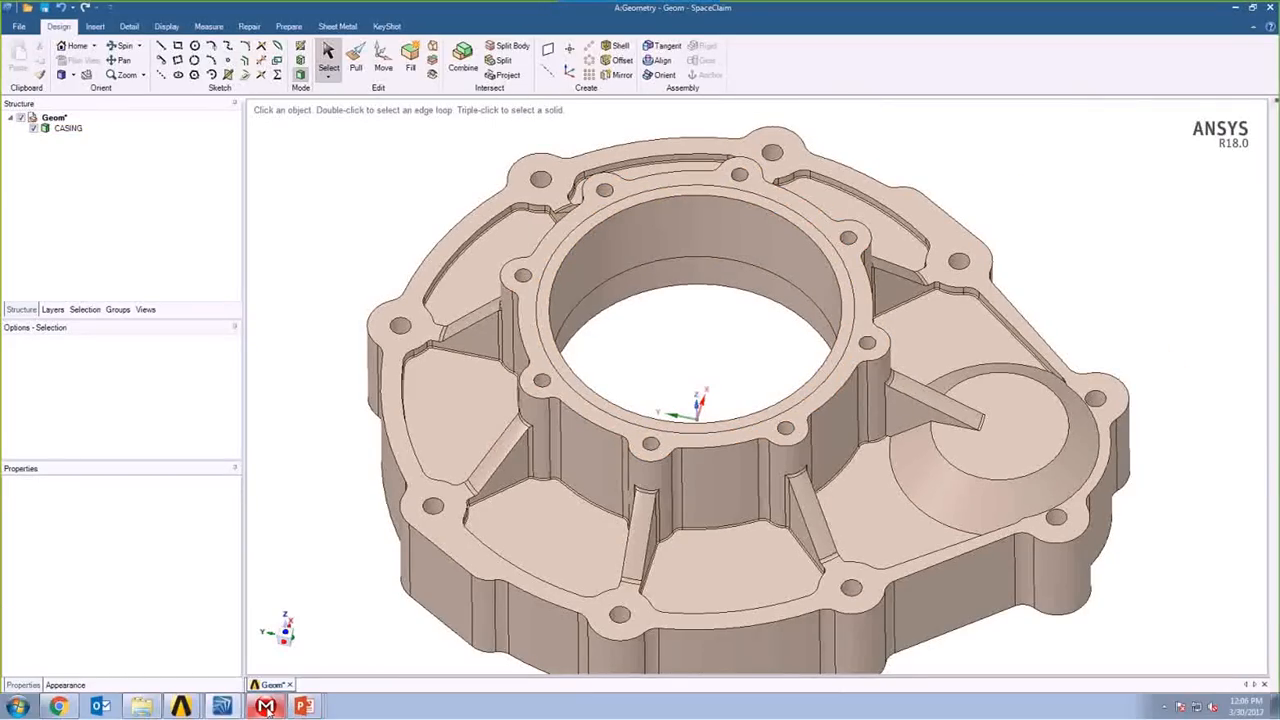
Switch to Mechanical, update the geometry from source, and check the scope of the Compression Only Support.
click(266, 707)
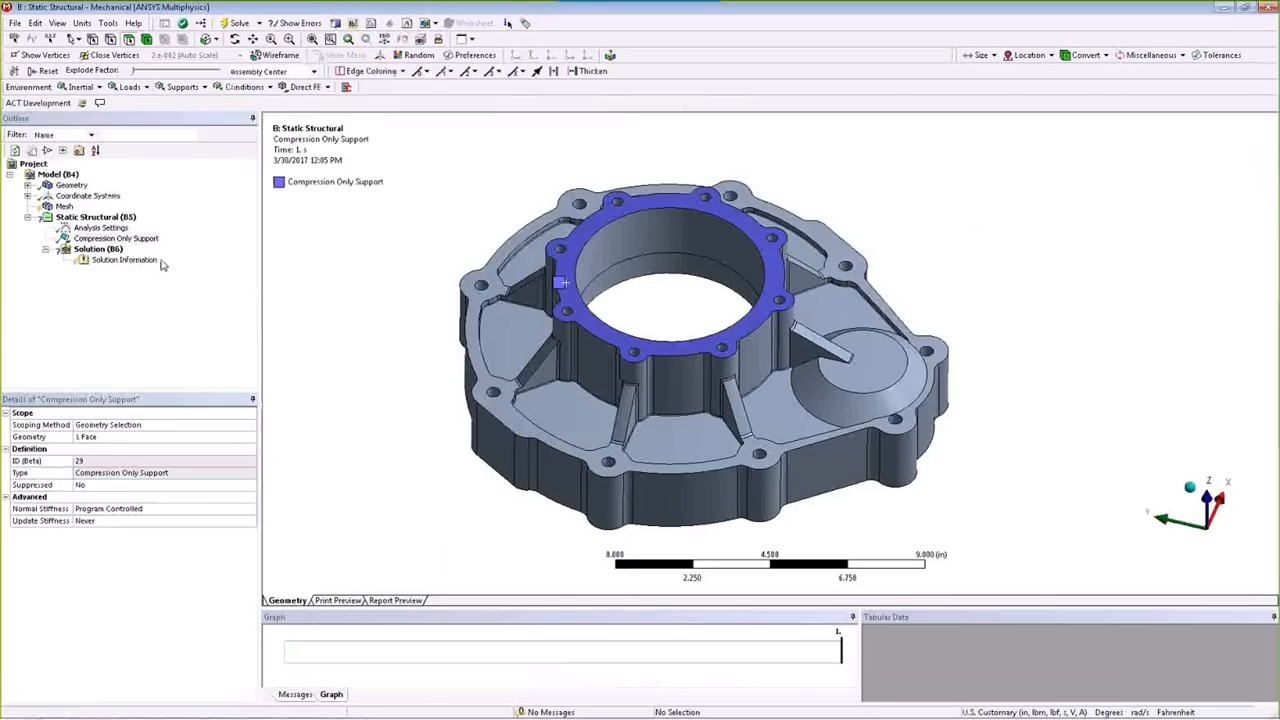
right_click(67, 184)
click(108, 251)
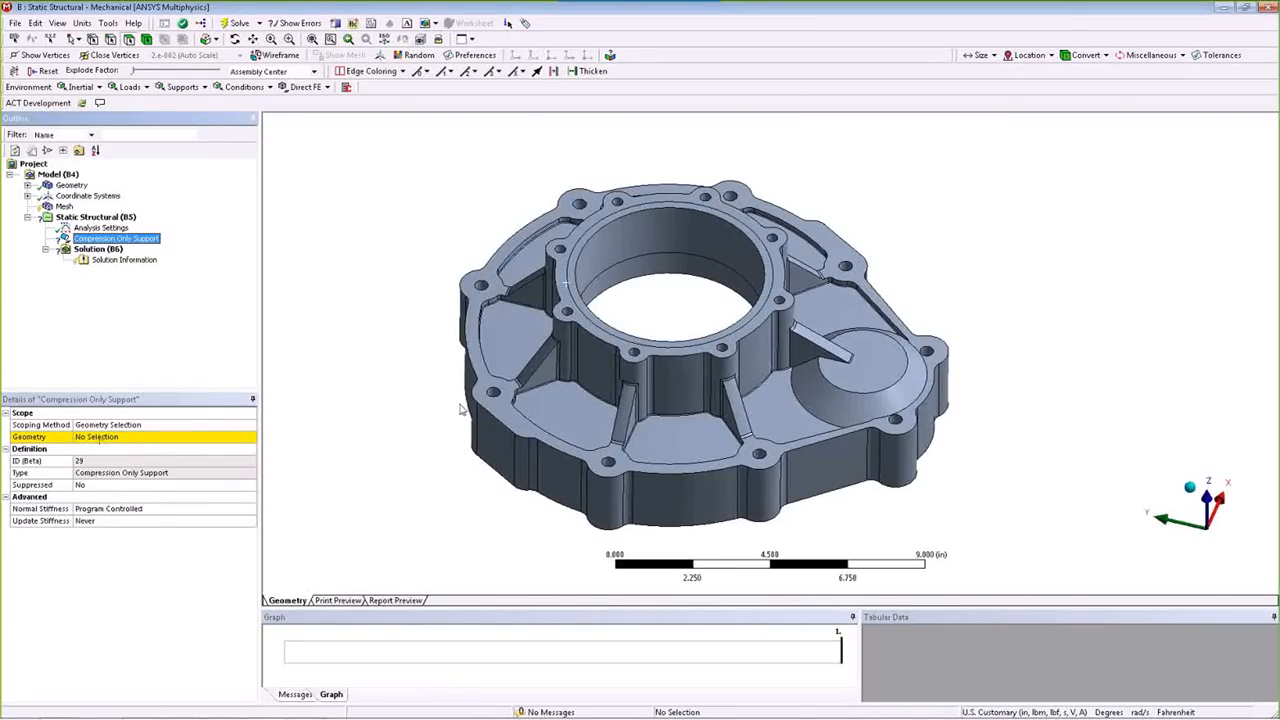
click(381, 430)
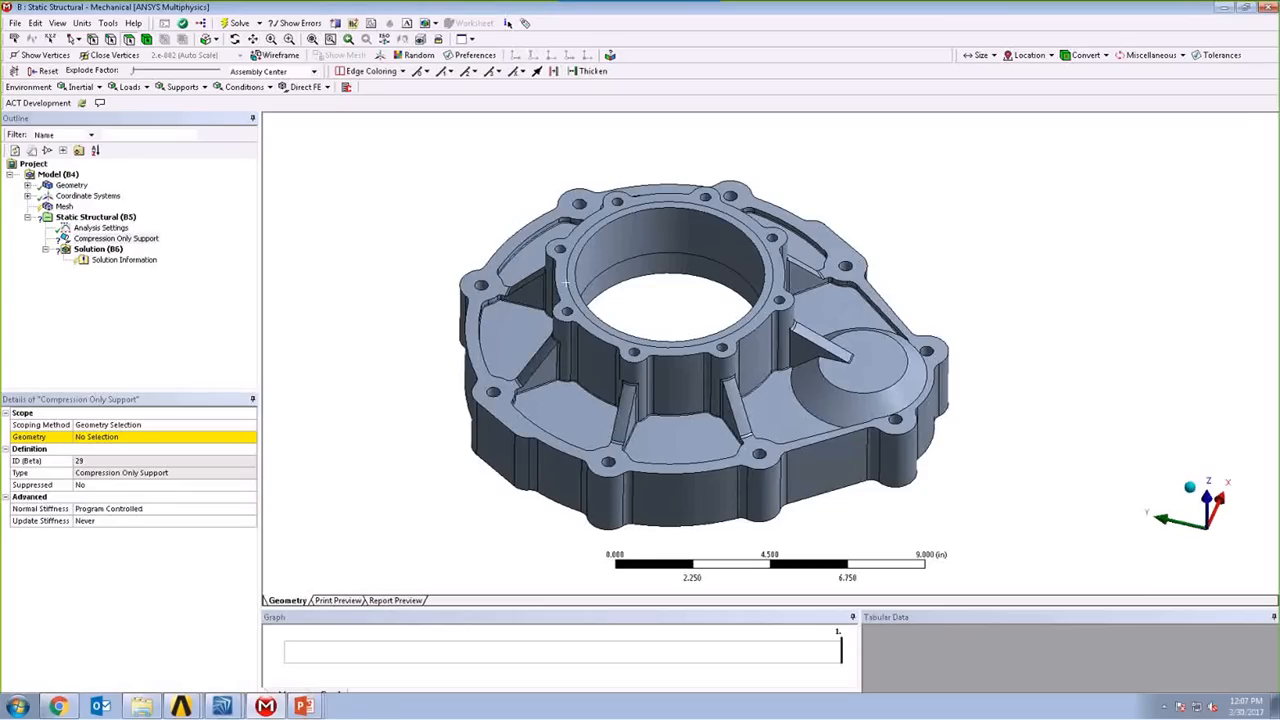
Switch to SpaceClaim, undo the edits back through the circle sketch, and return to Mechanical with the original casing geometry restored.
click(221, 683)
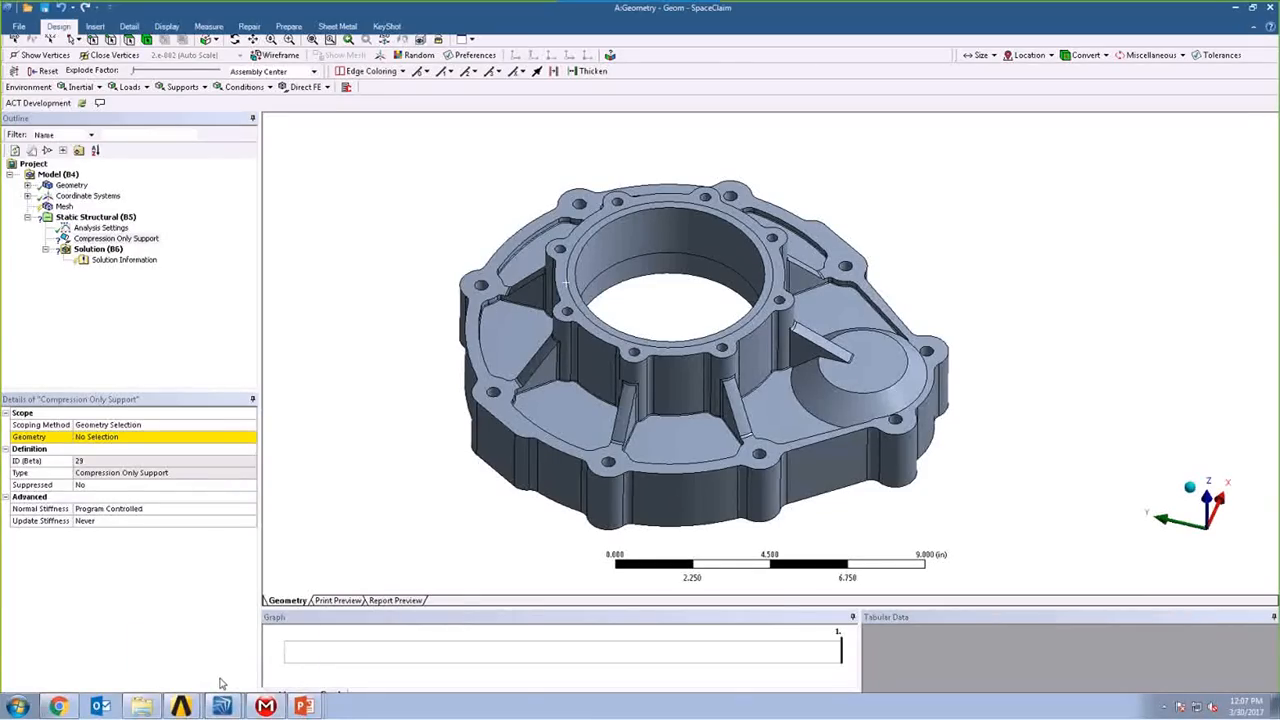
click(71, 8)
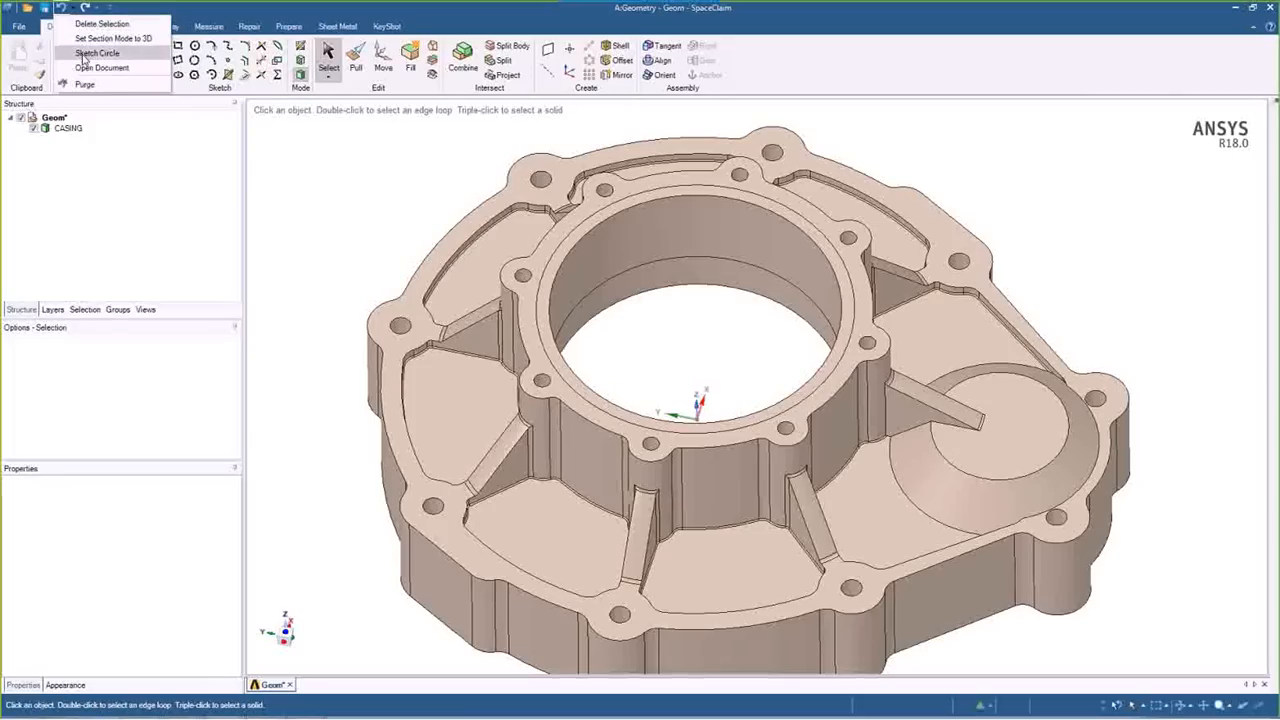
click(83, 55)
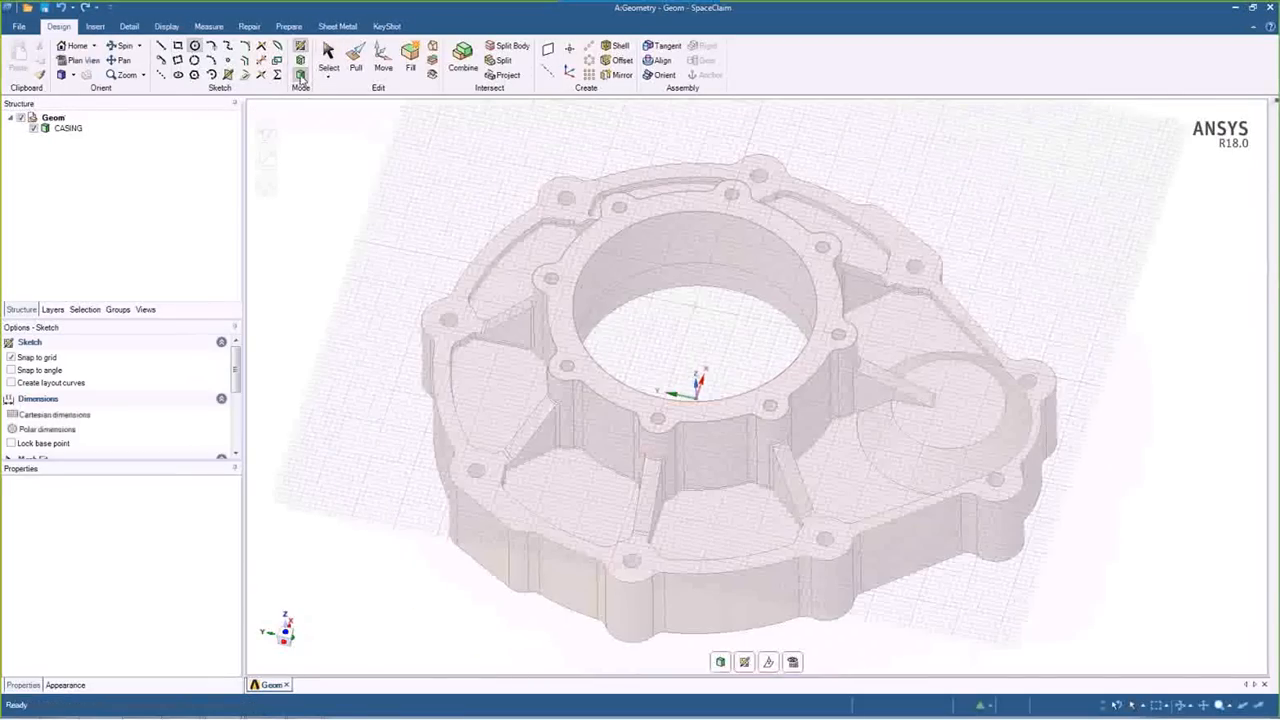
click(300, 76)
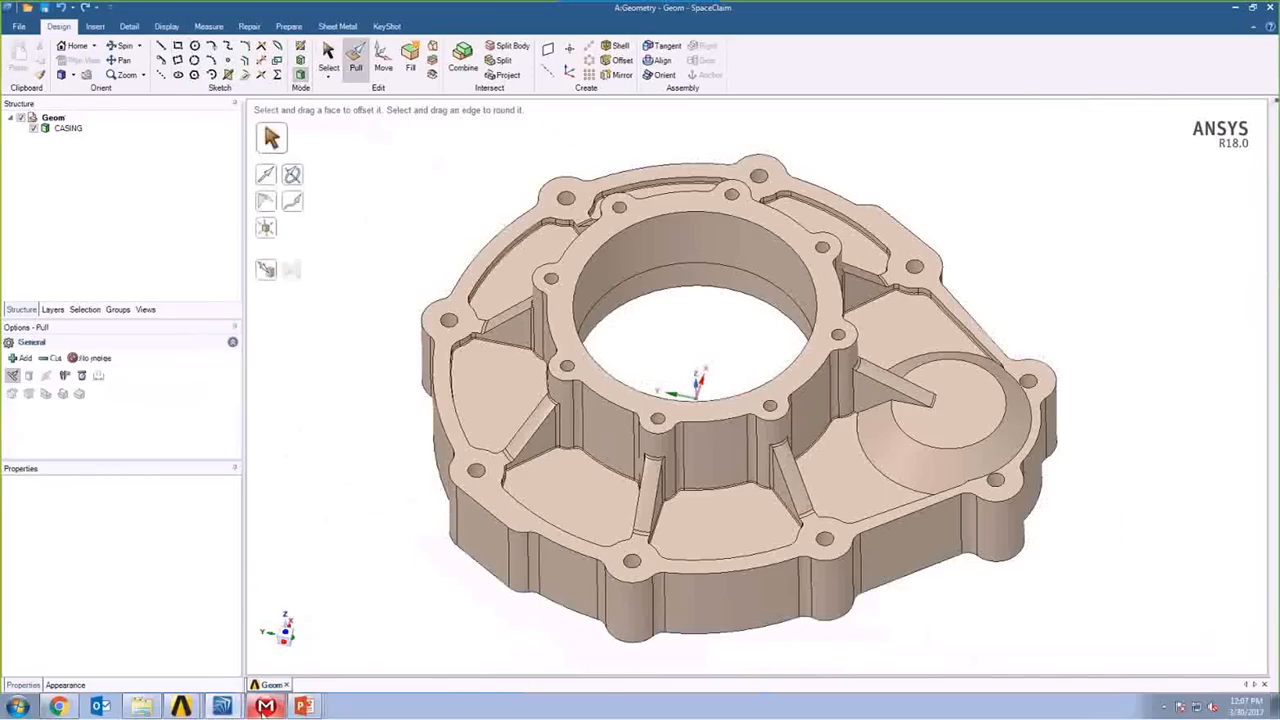
click(264, 707)
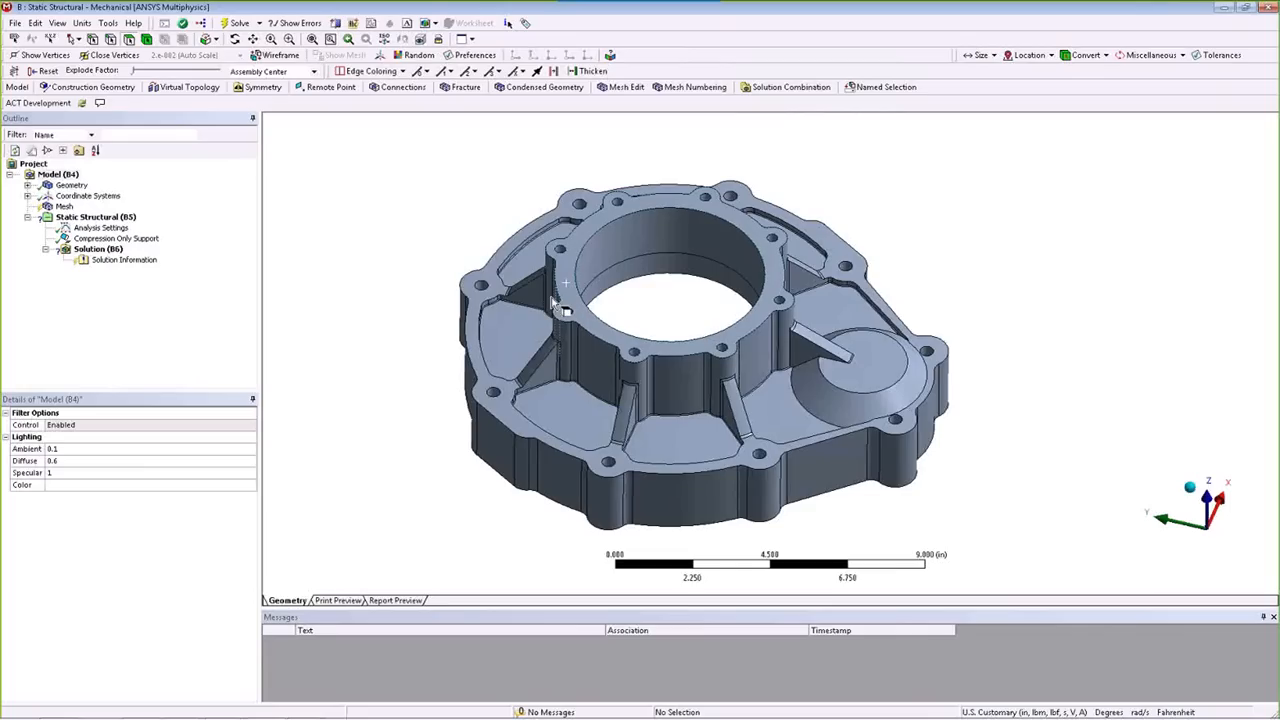
Switch to SpaceClaim and create a named selection group from the casing's upper ring face.
mouse_move(266, 706)
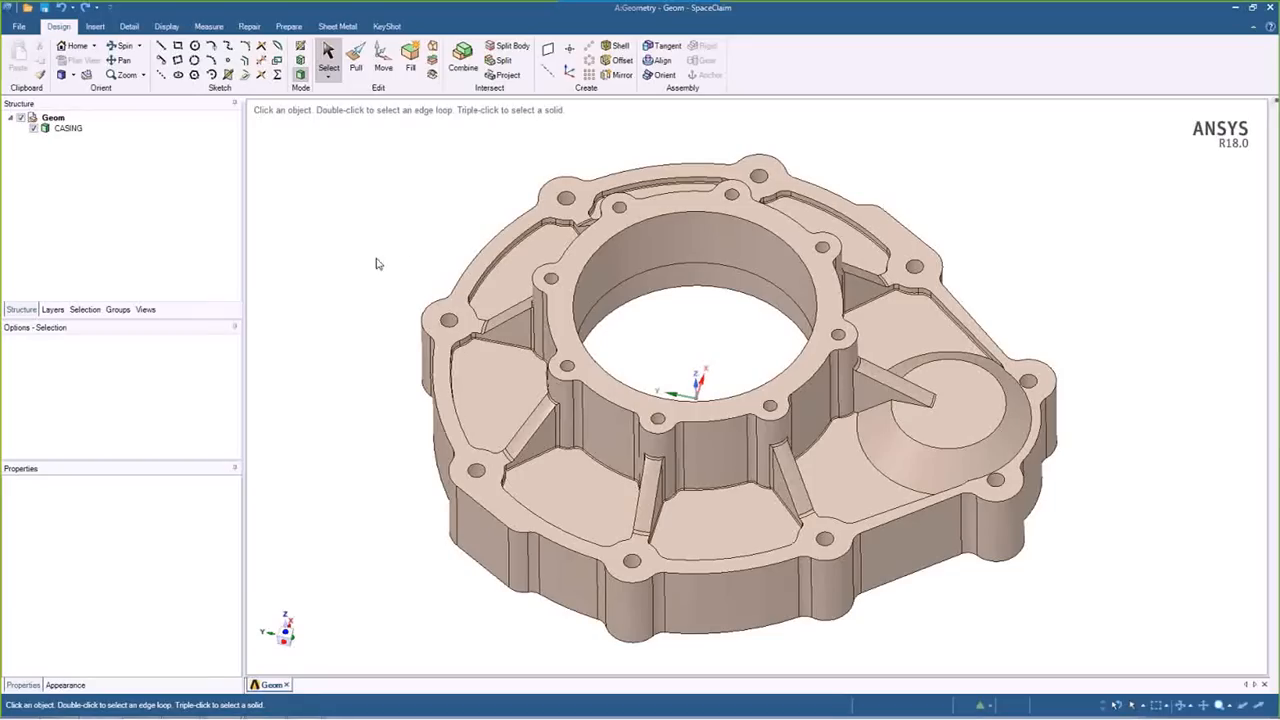
click(118, 311)
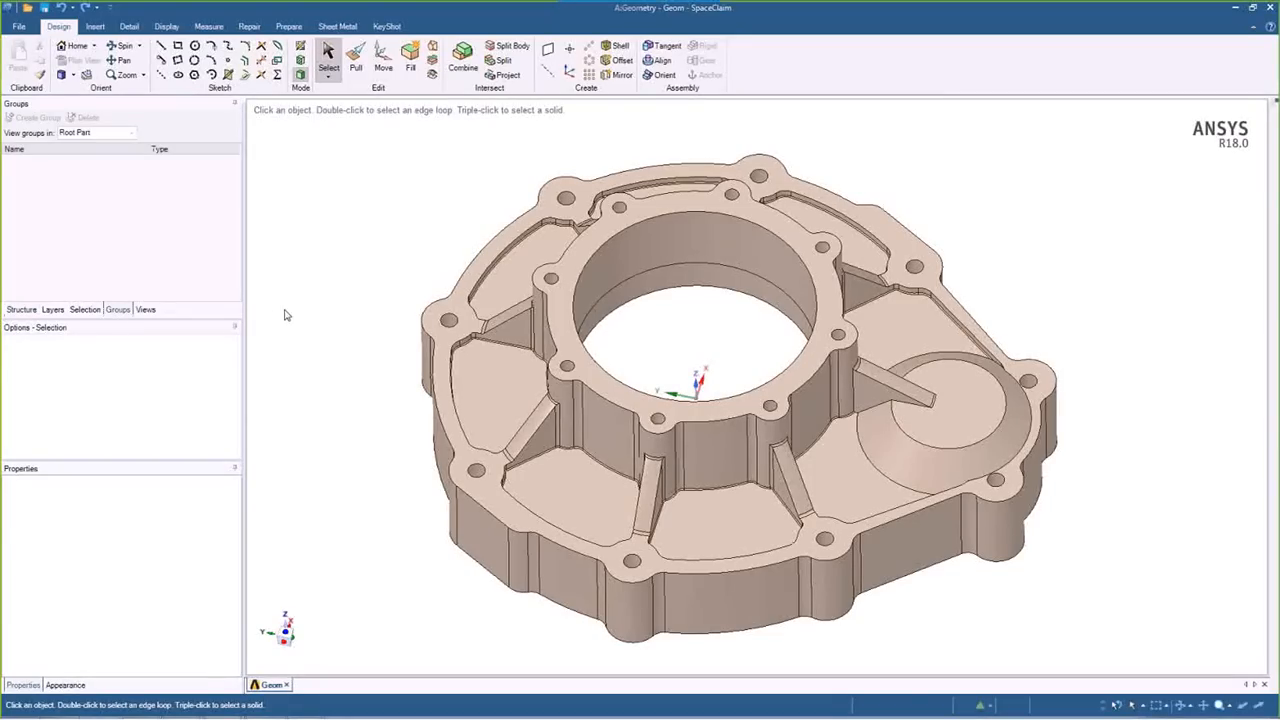
click(556, 302)
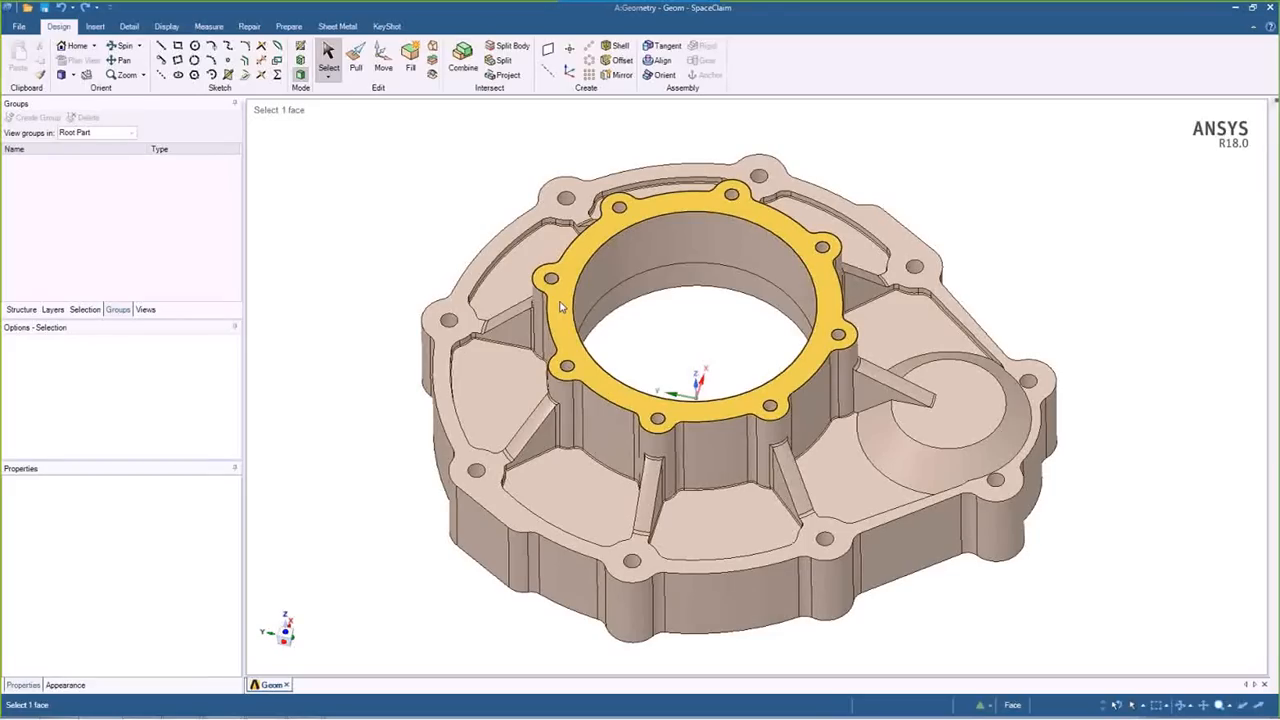
click(561, 307)
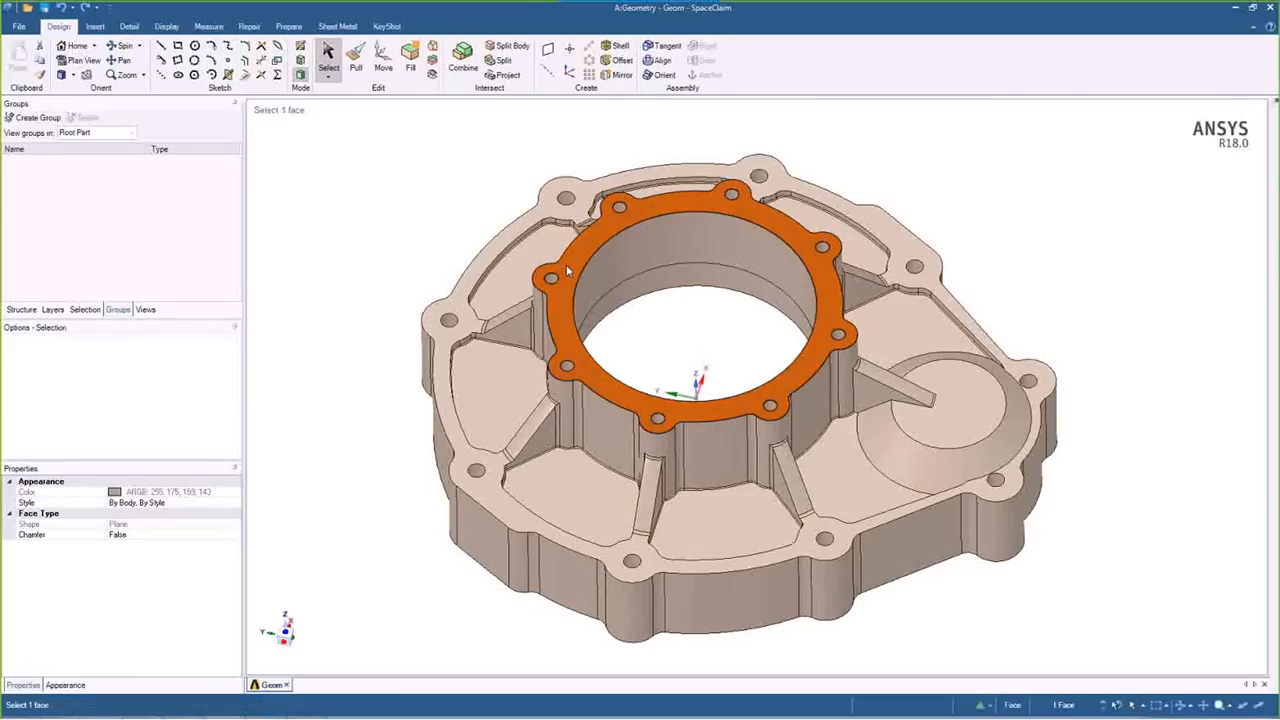
click(32, 118)
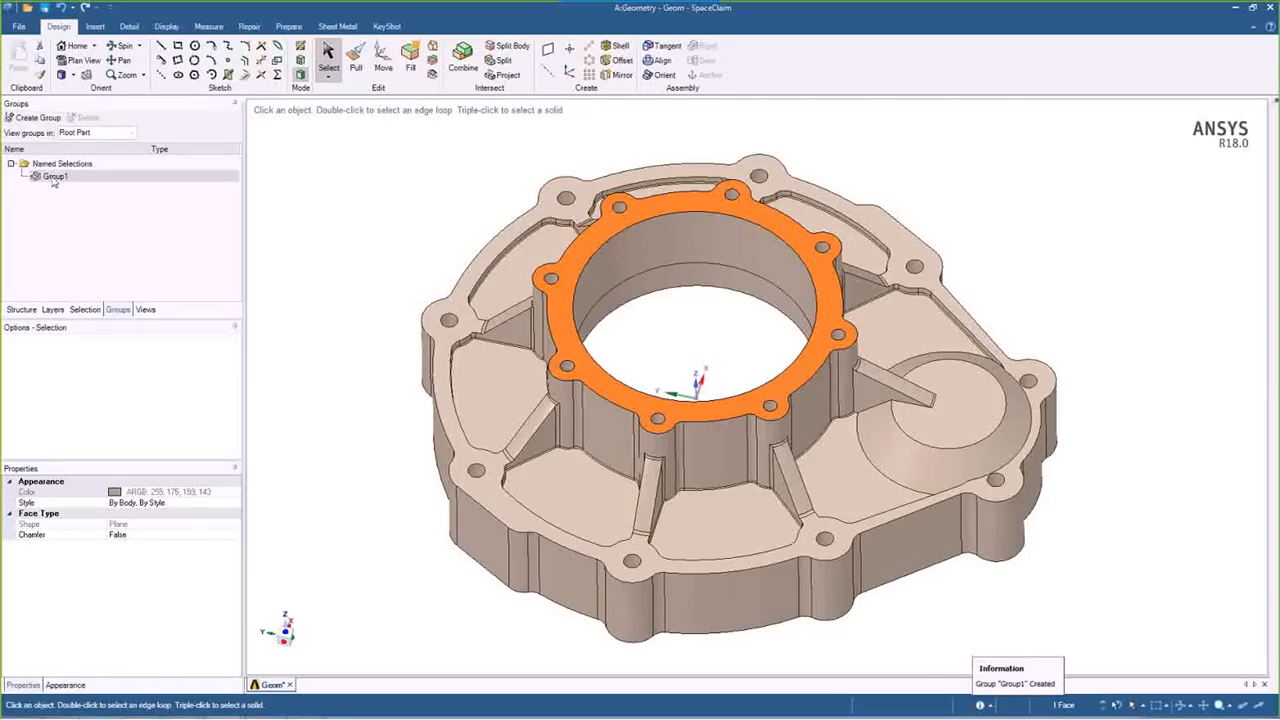
Rename the new named selection group to BC_FACE.
click(55, 177)
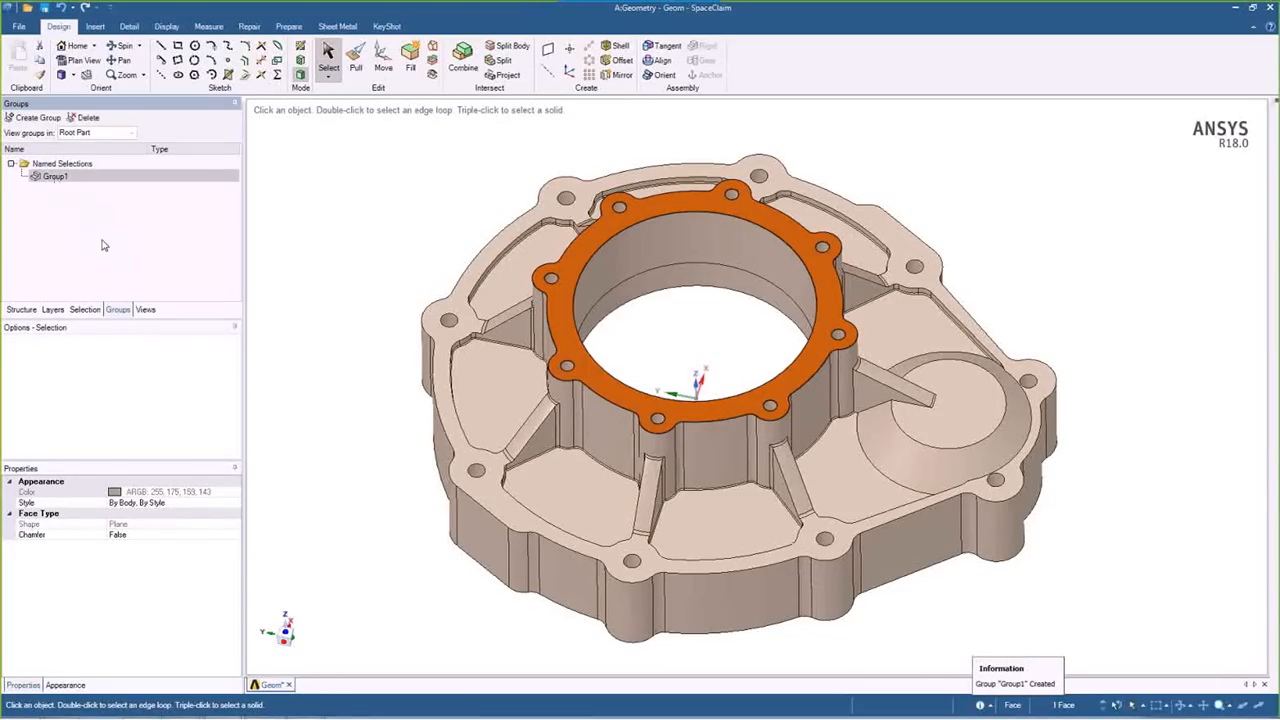
key(F2)
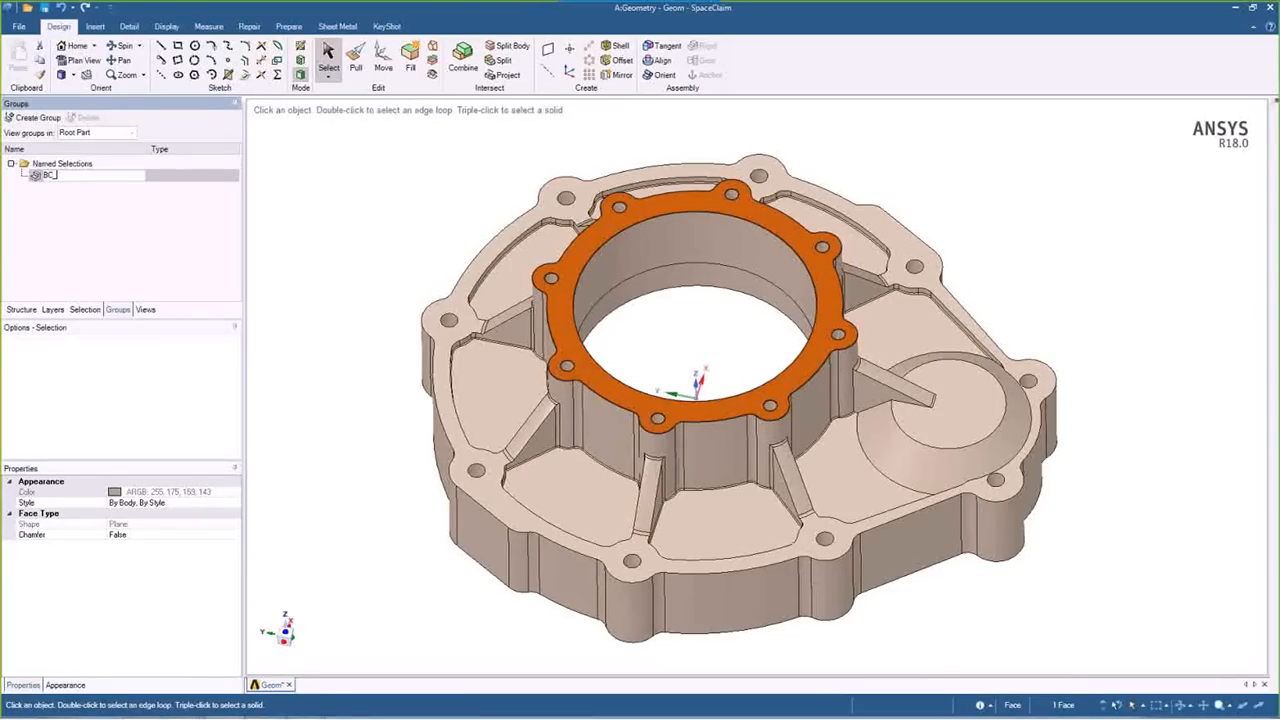
text(BC_FACE)
key(Return)
click(336, 246)
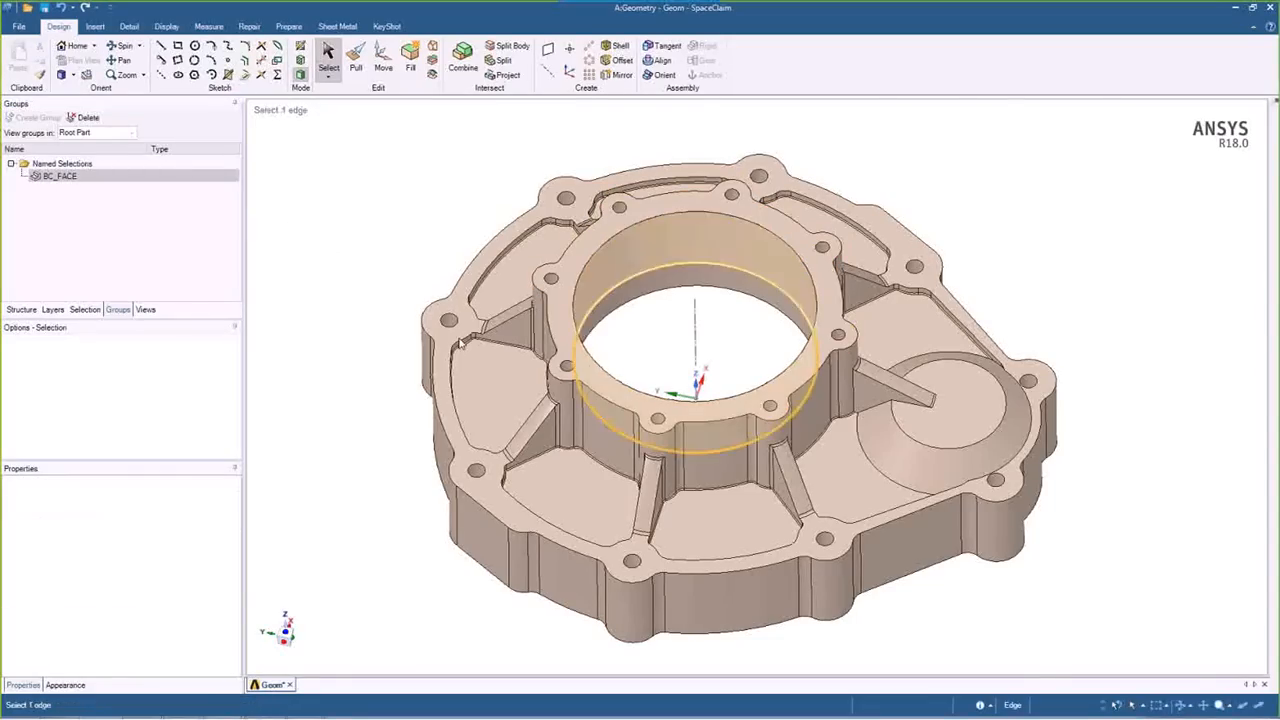
Switch to Mechanical, update the geometry from source, and display the imported BC_FACE named selection.
mouse_move(304, 712)
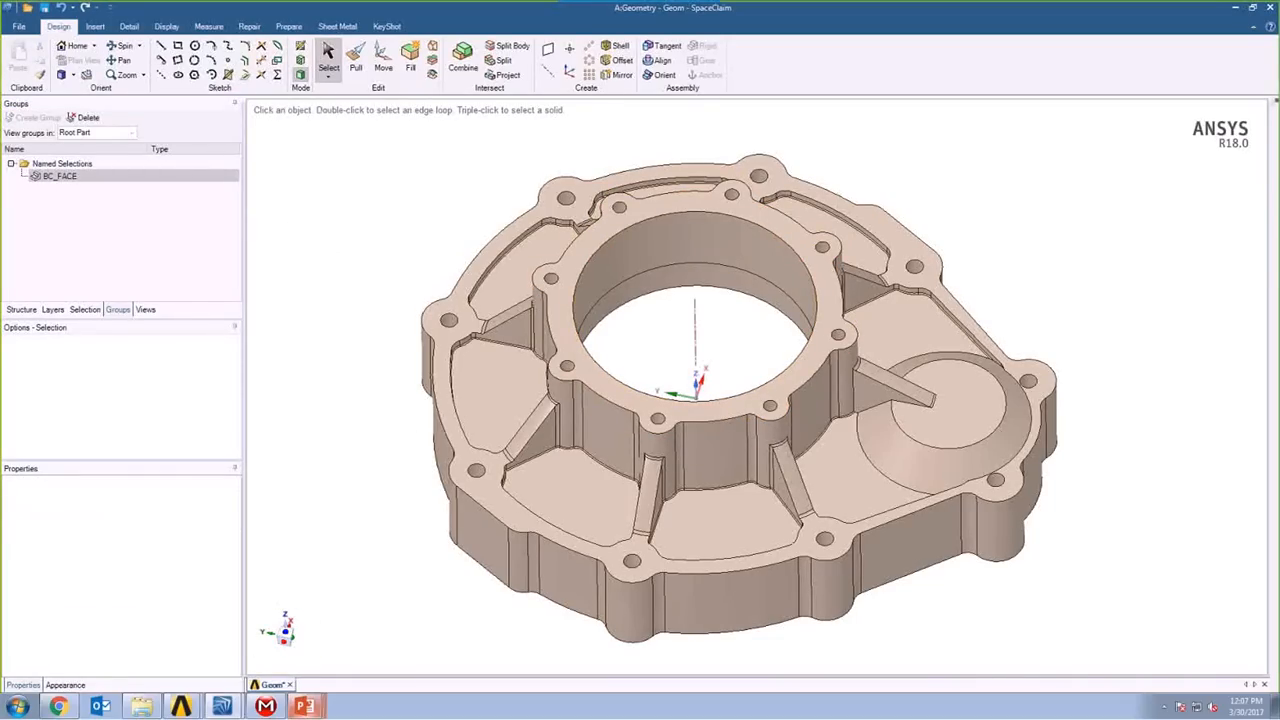
click(265, 706)
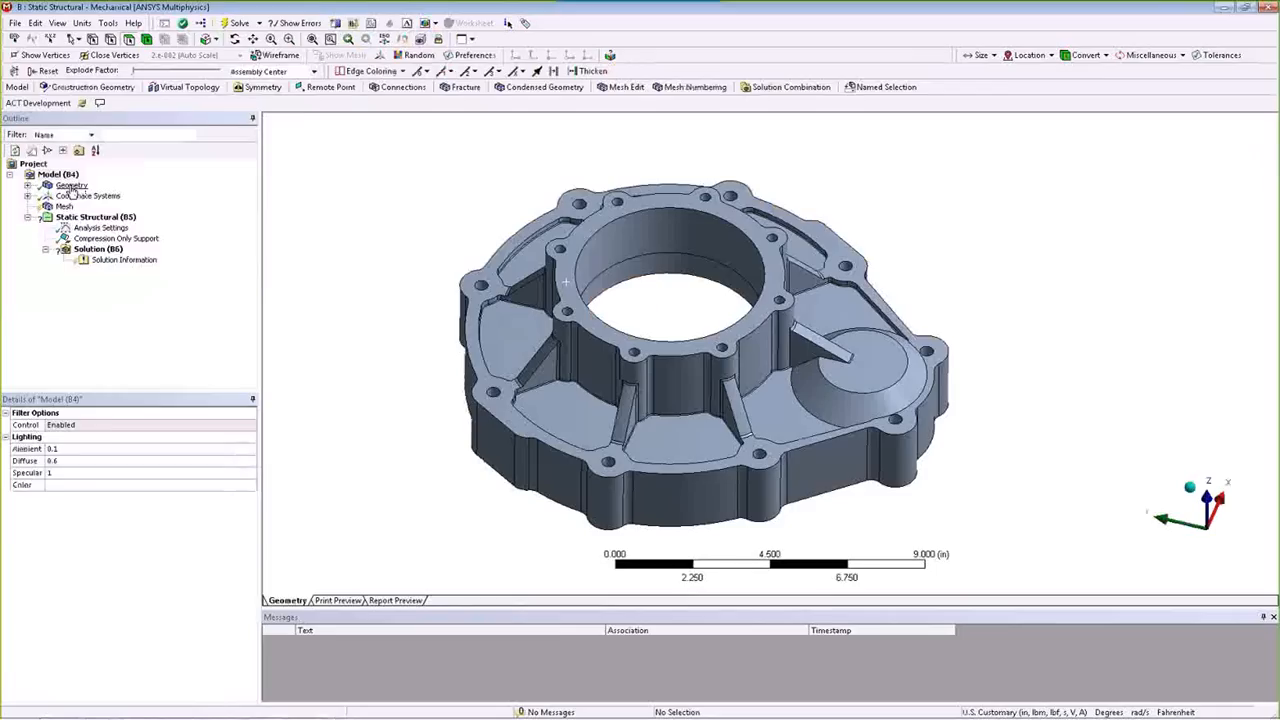
right_click(70, 186)
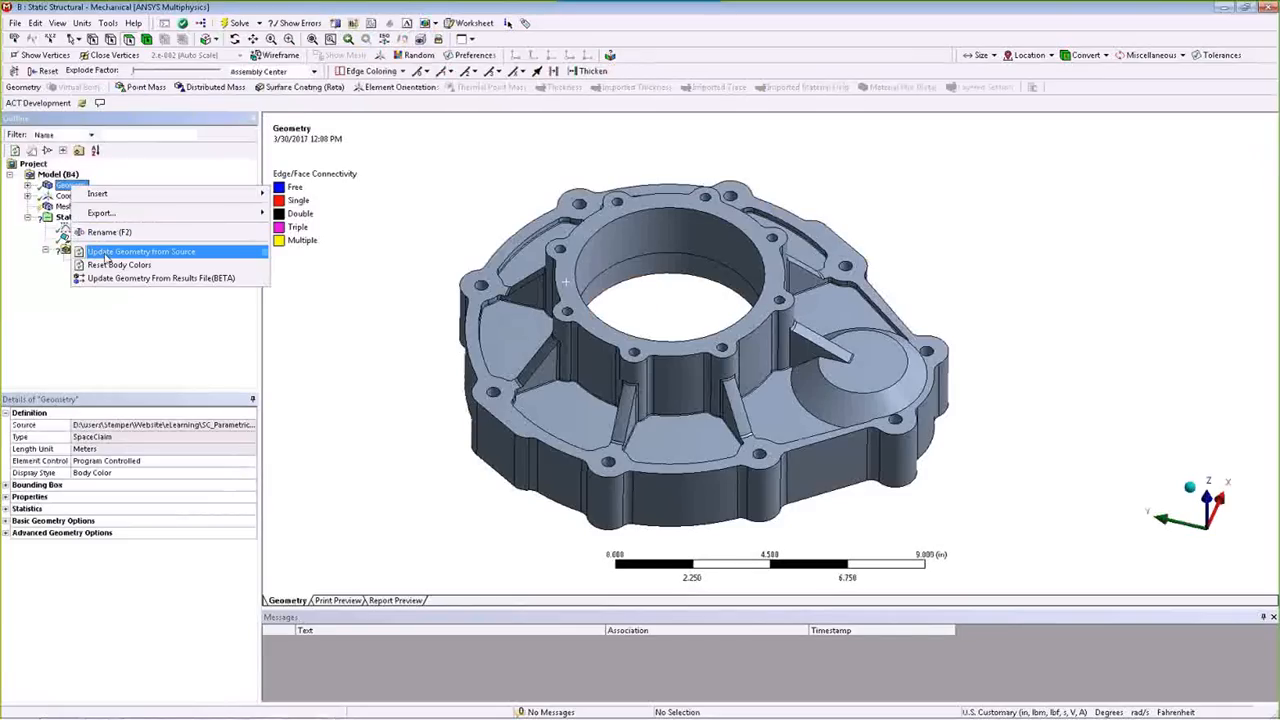
click(106, 252)
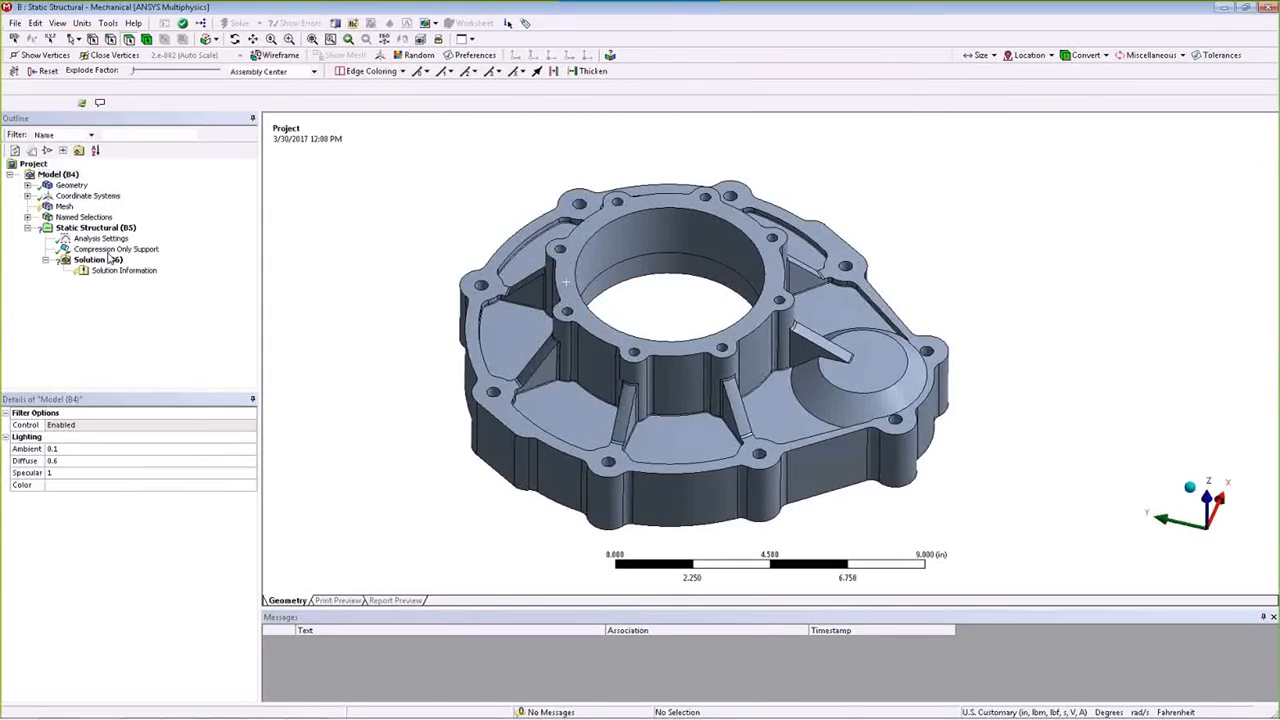
click(27, 217)
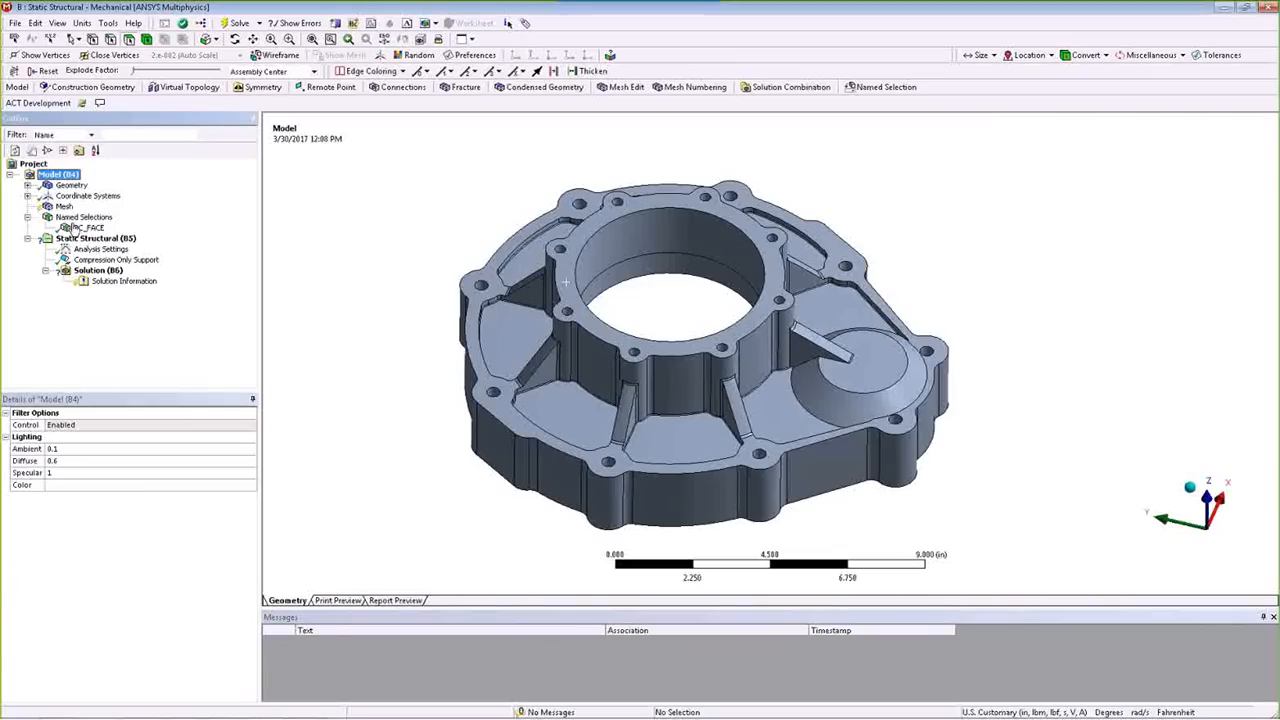
click(88, 228)
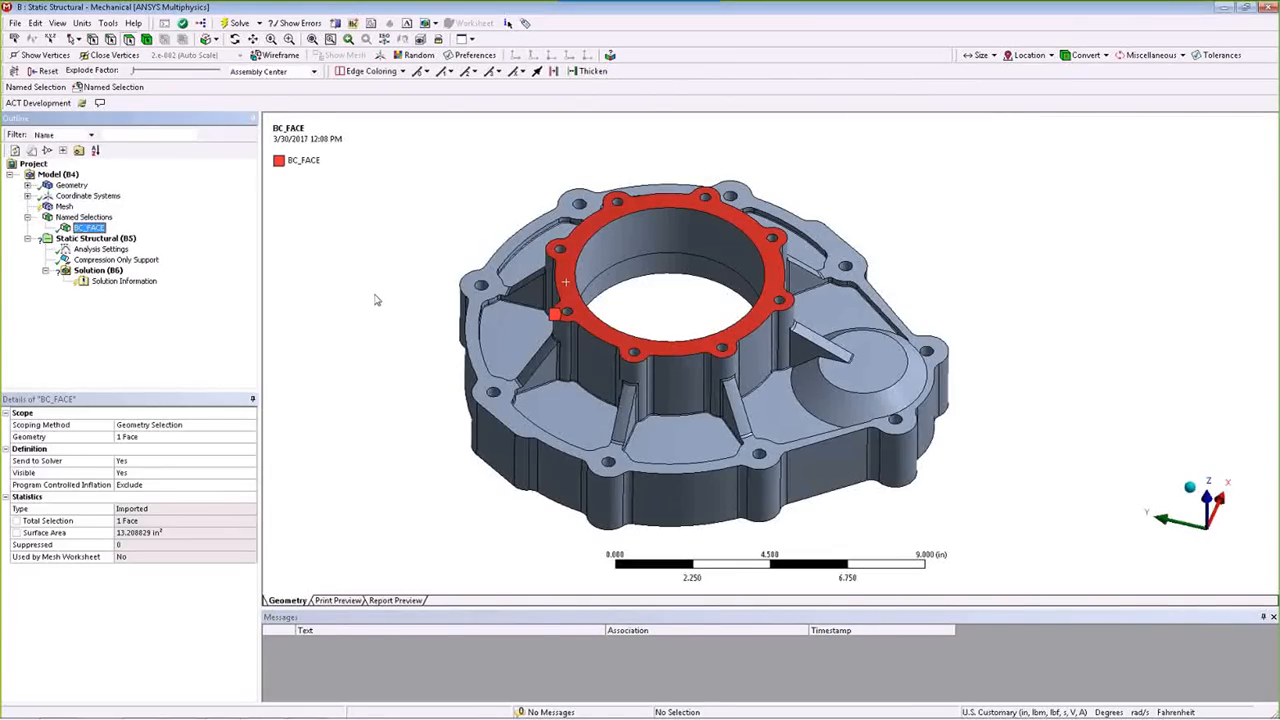
Scope the Compression Only Support by named selection to BC_FACE and compare its highlighted region with the BC_FACE selection.
click(110, 260)
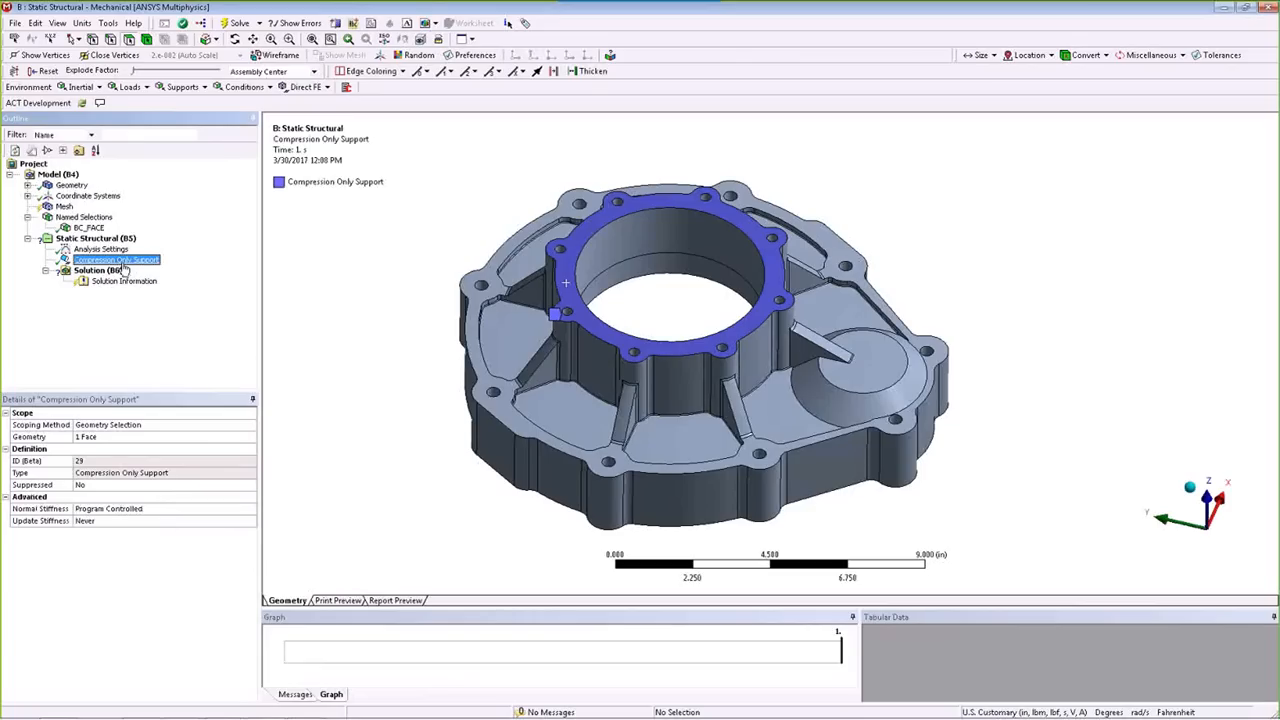
click(116, 425)
click(116, 437)
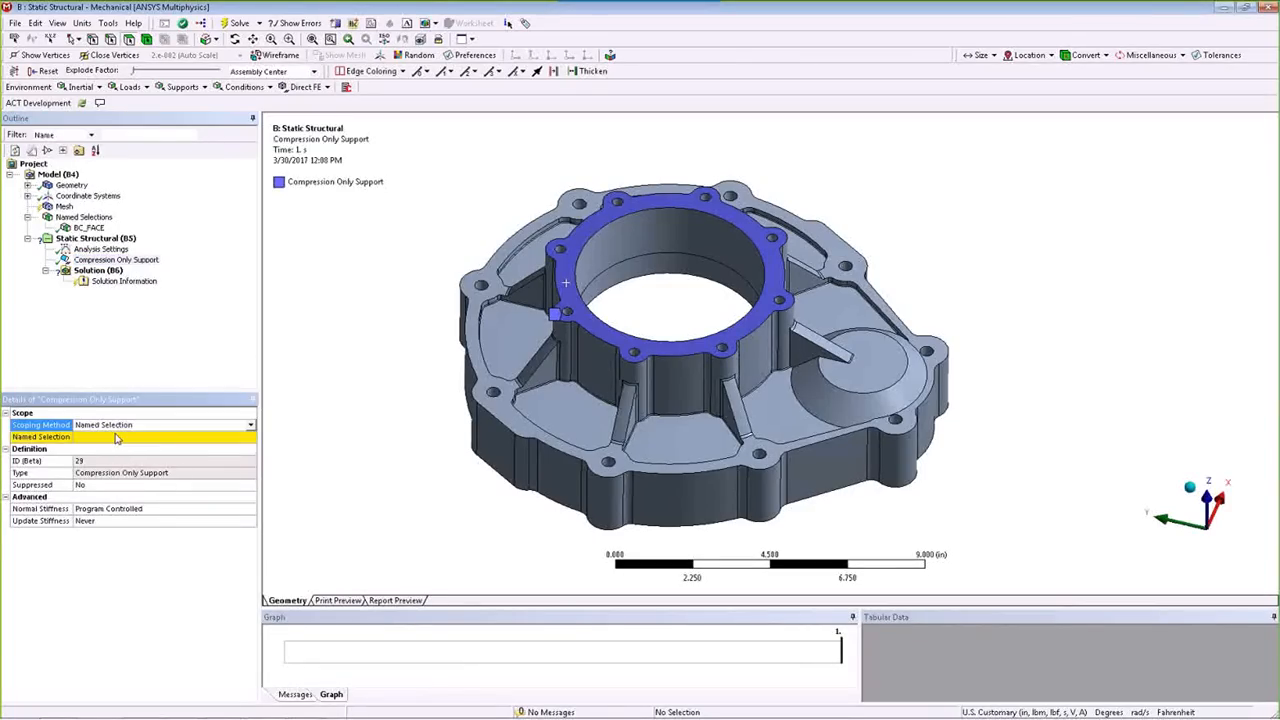
click(116, 437)
click(120, 449)
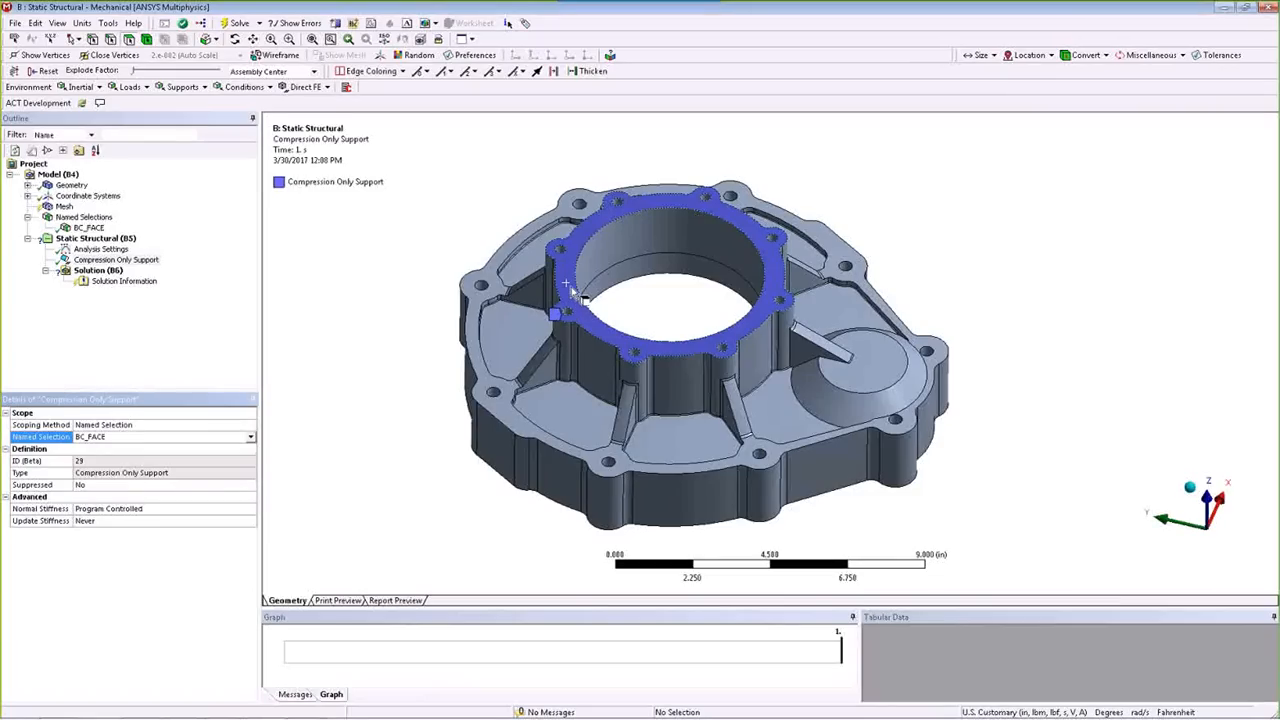
click(86, 228)
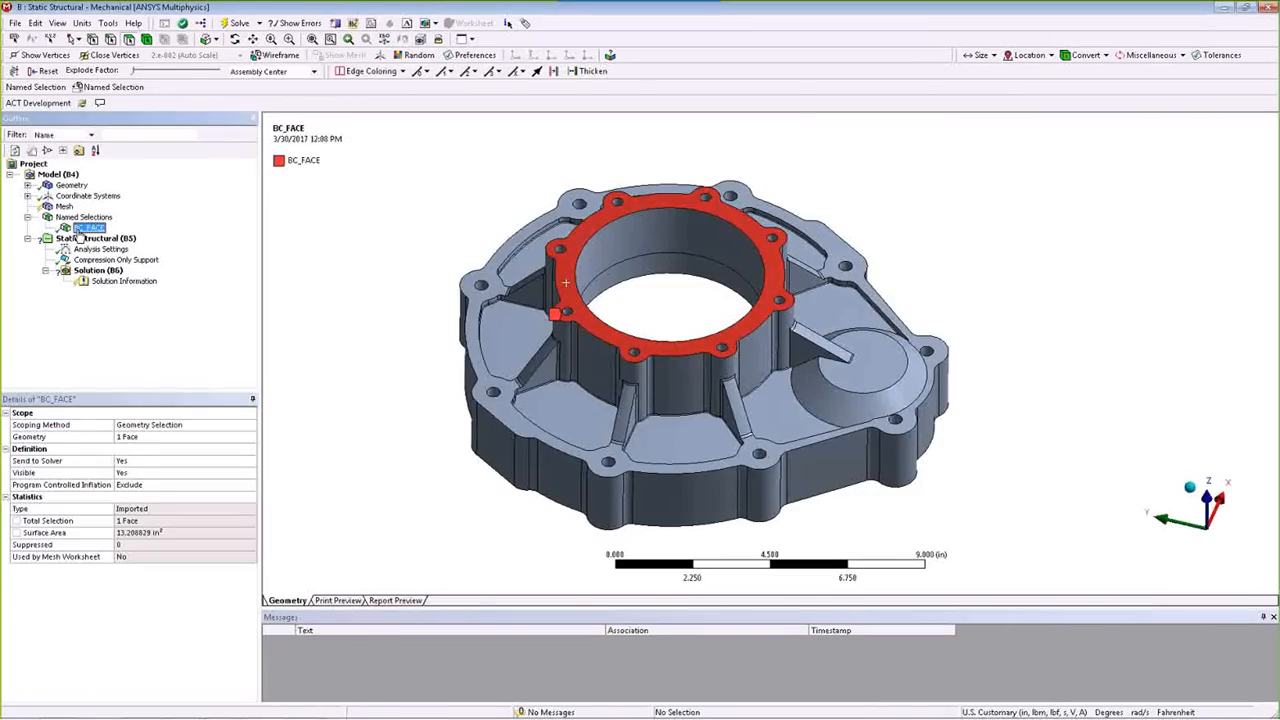
click(92, 259)
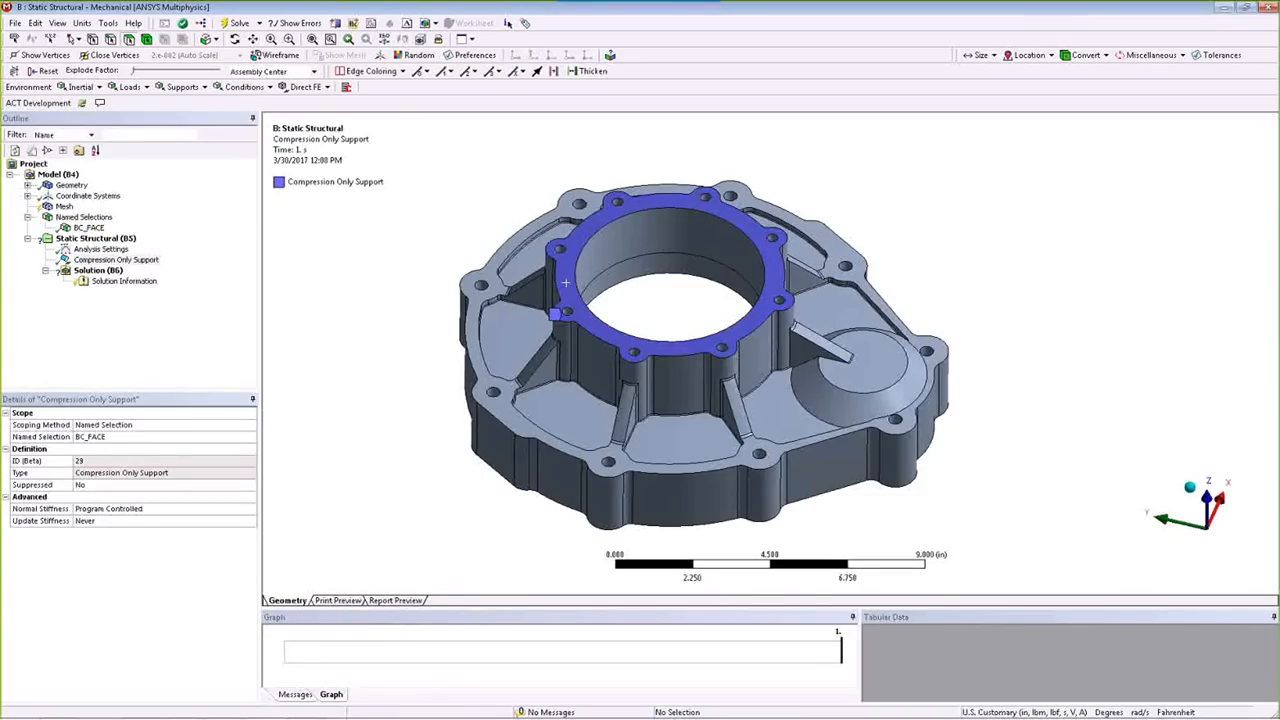
Switch to SpaceClaim and split the casing's upper ring face with a circle about 6 in in diameter, concentric with the bore.
mouse_move(222, 704)
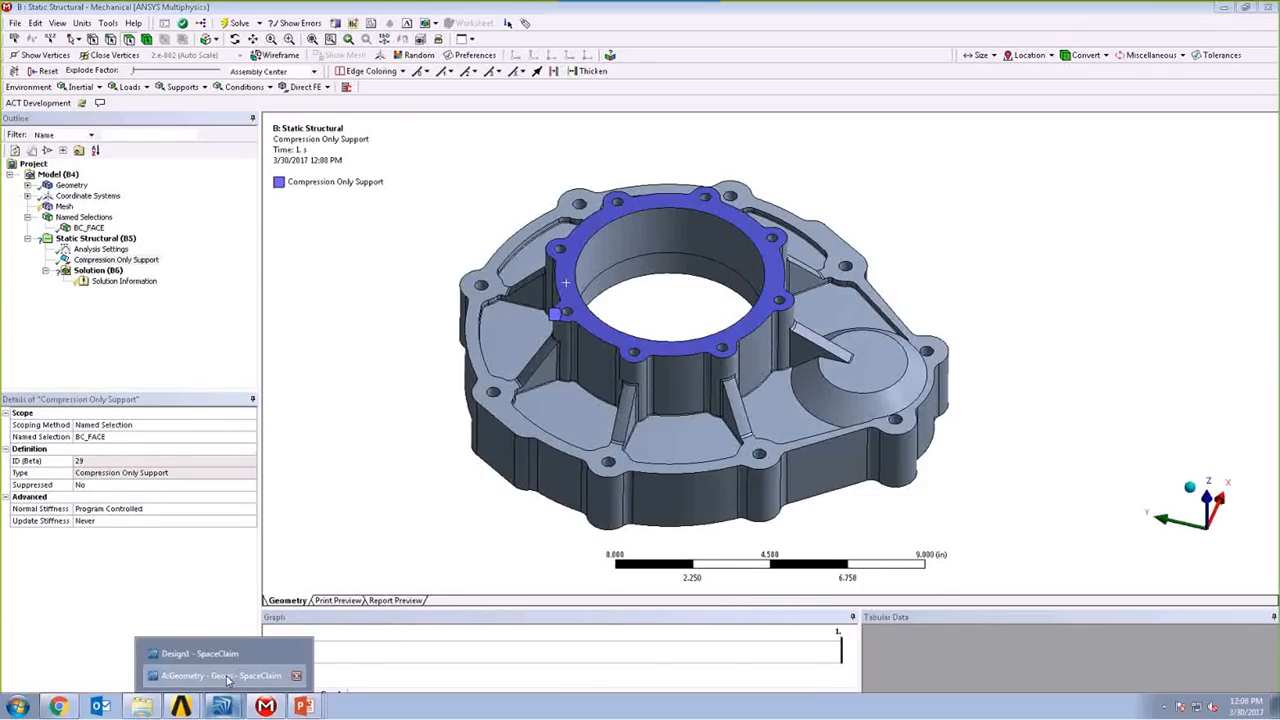
click(226, 676)
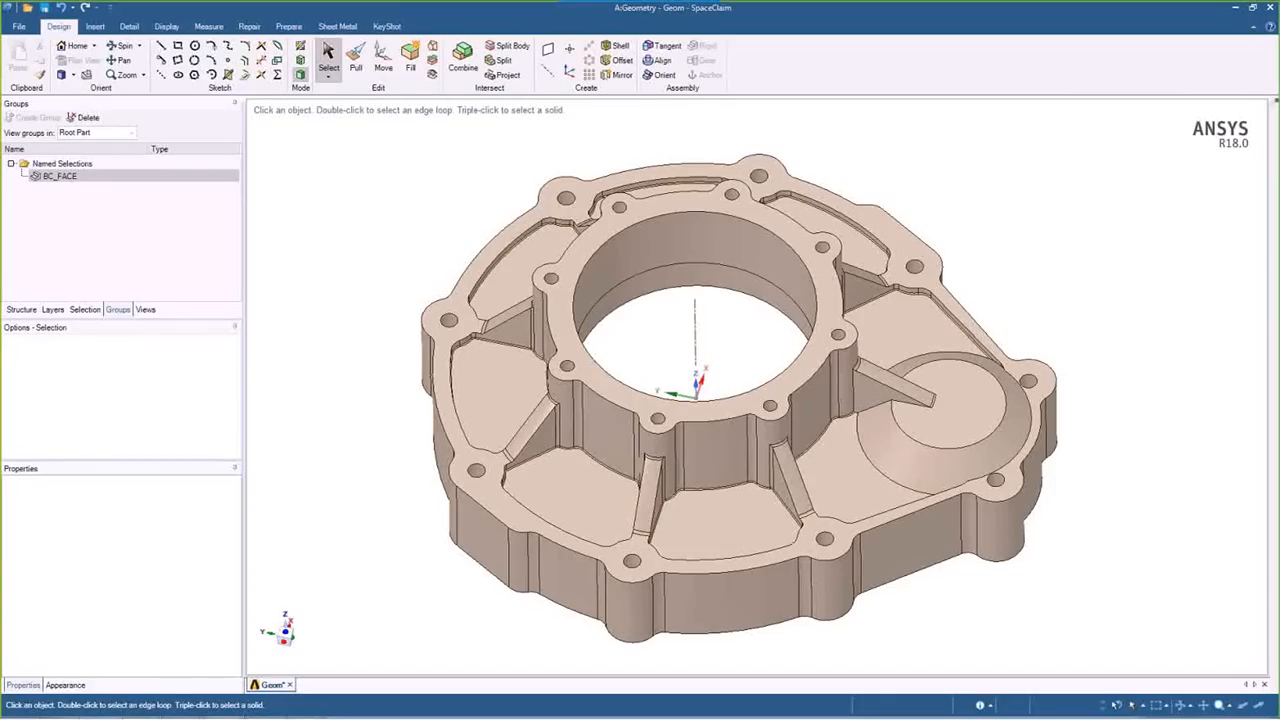
click(570, 286)
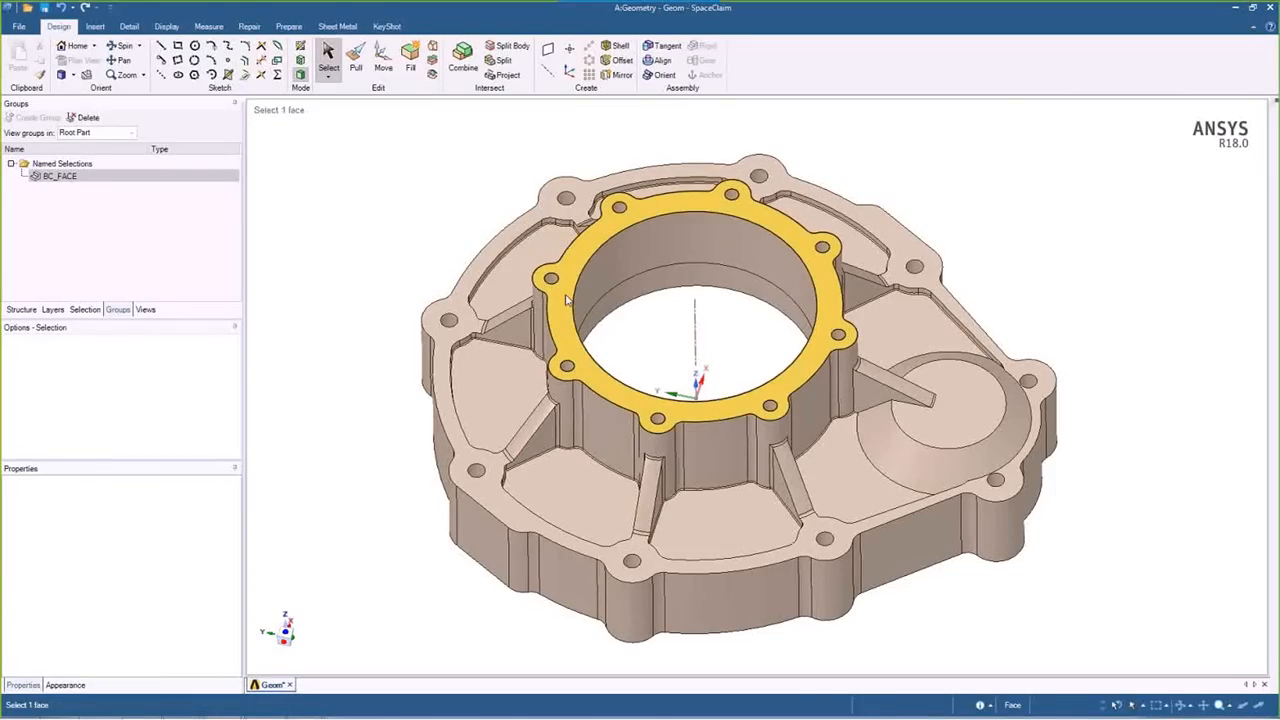
click(566, 300)
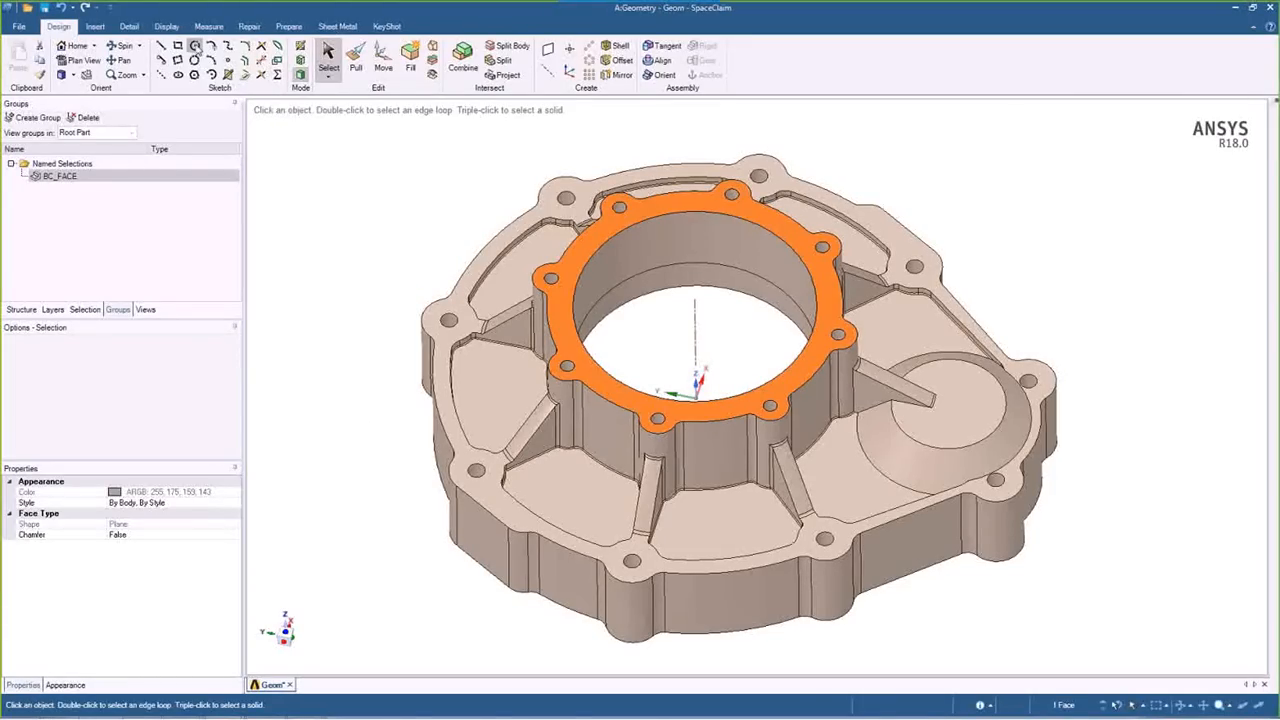
click(195, 46)
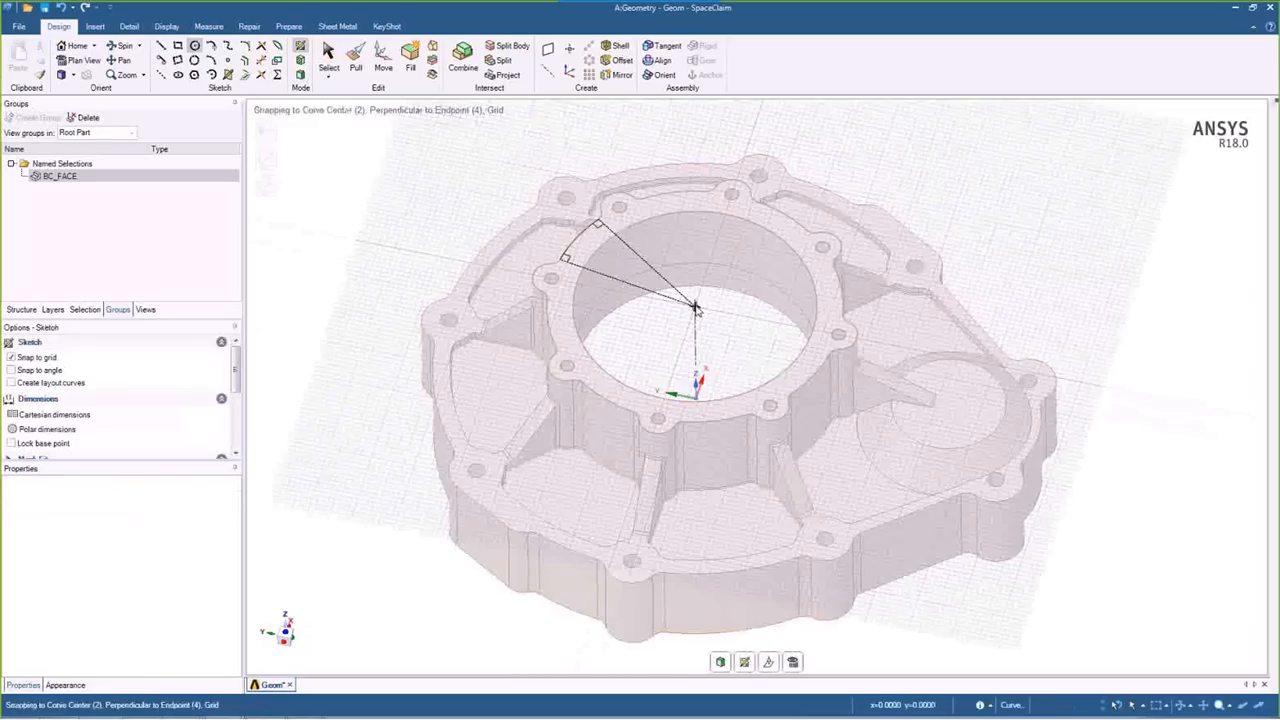
click(696, 308)
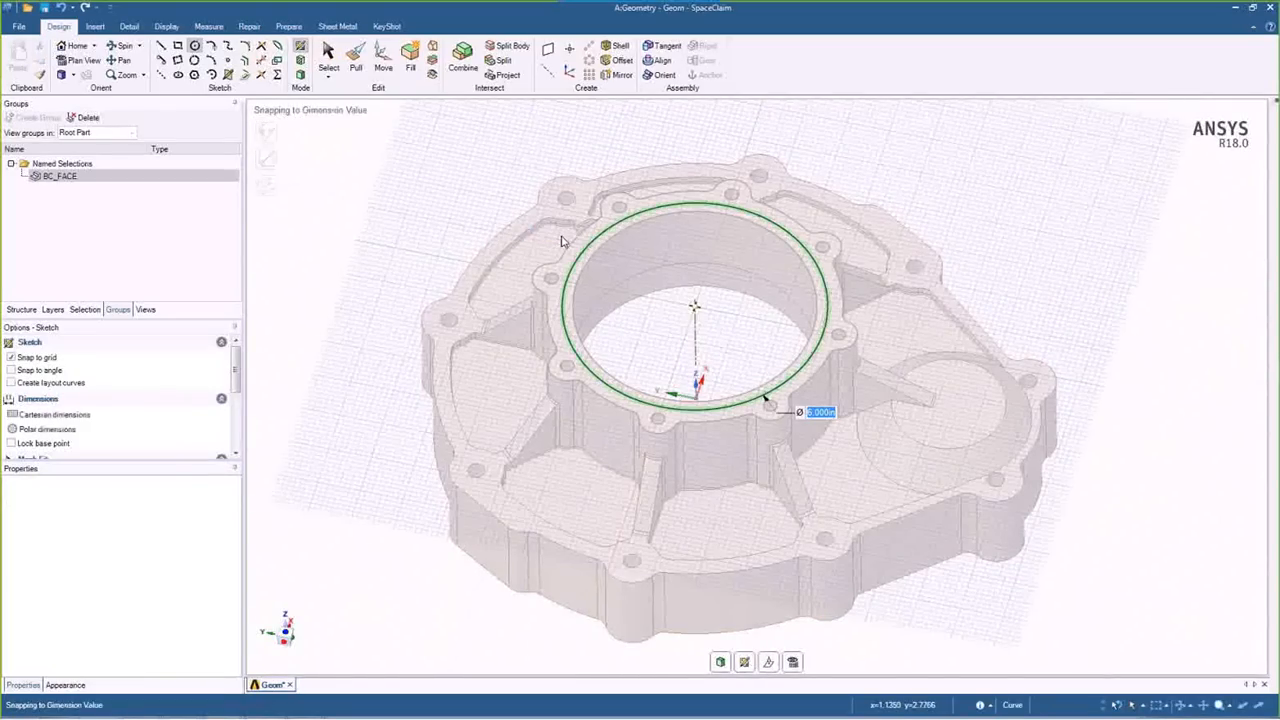
click(353, 62)
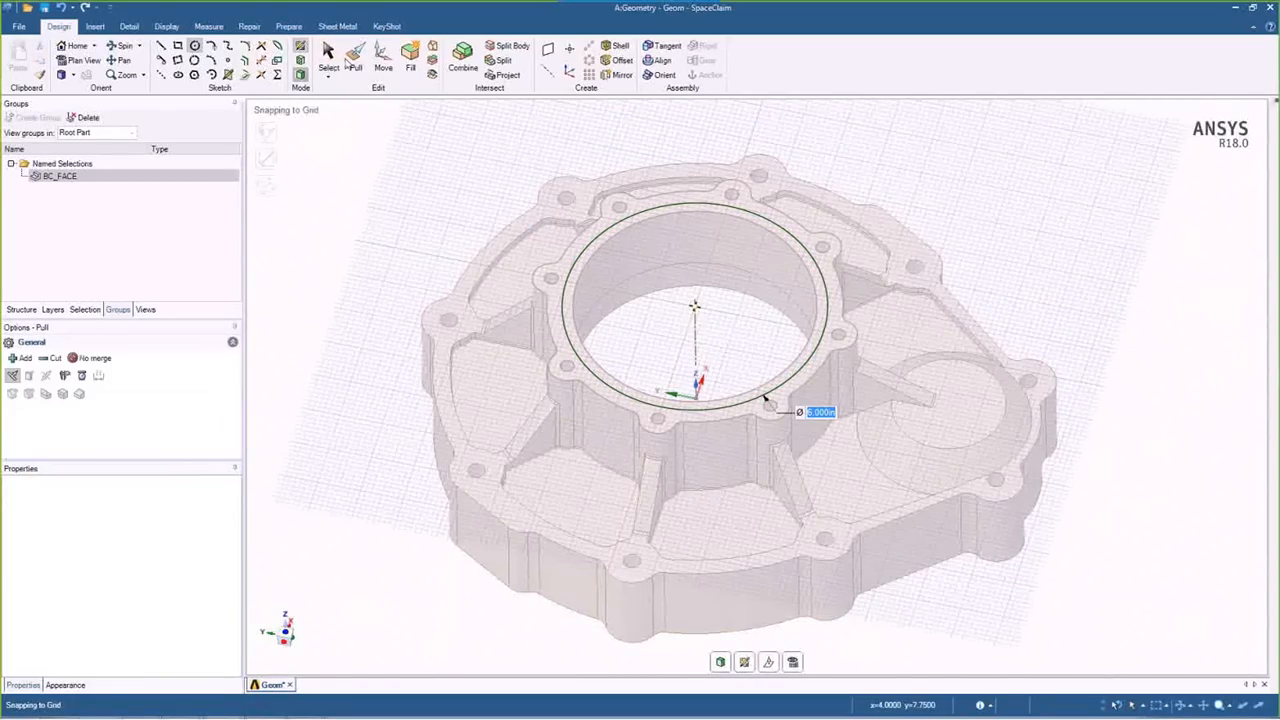
click(766, 400)
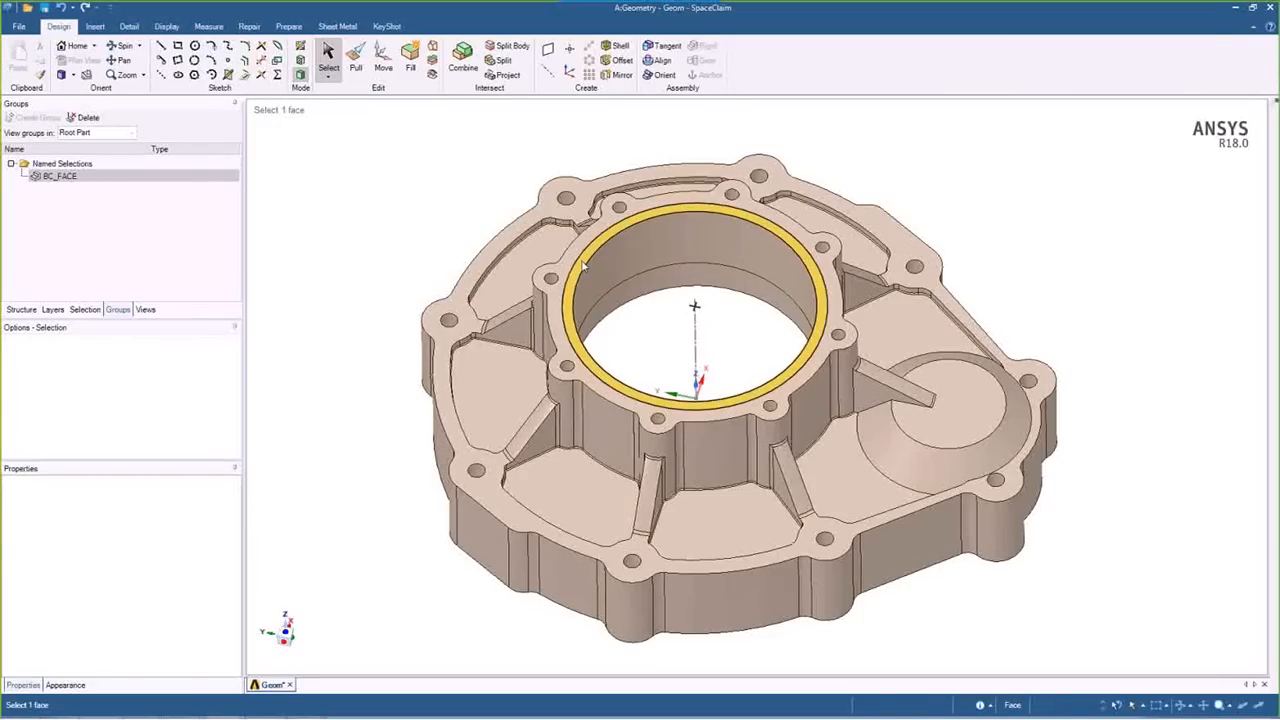
click(448, 233)
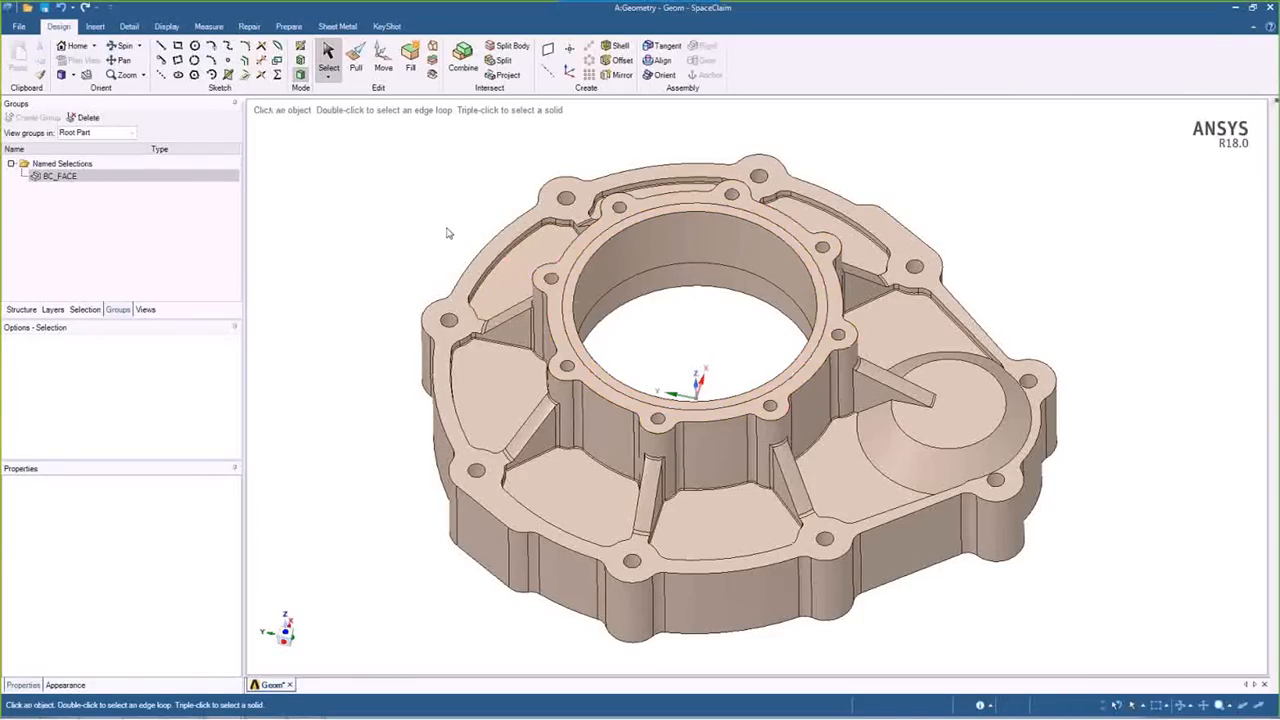
Examine which faces of the split upper ring belong to the BC_FACE named selection.
key(ctrl+z)
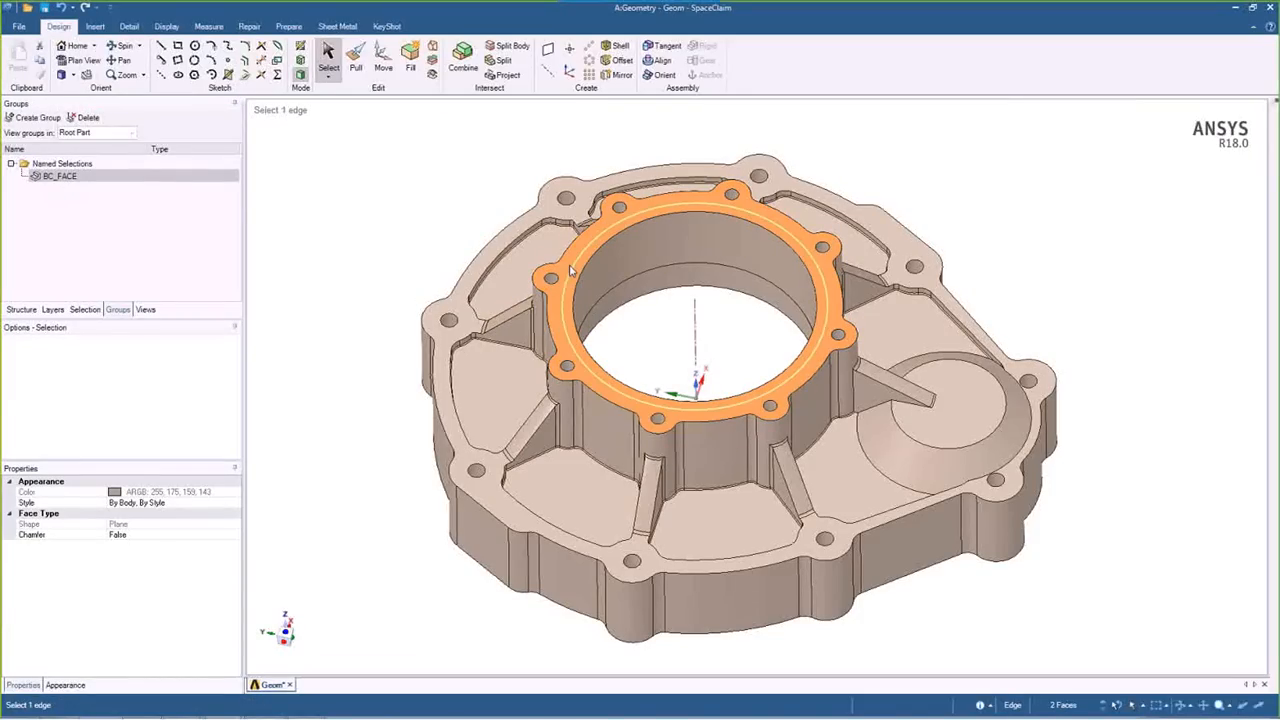
scroll(570, 270, up, 2)
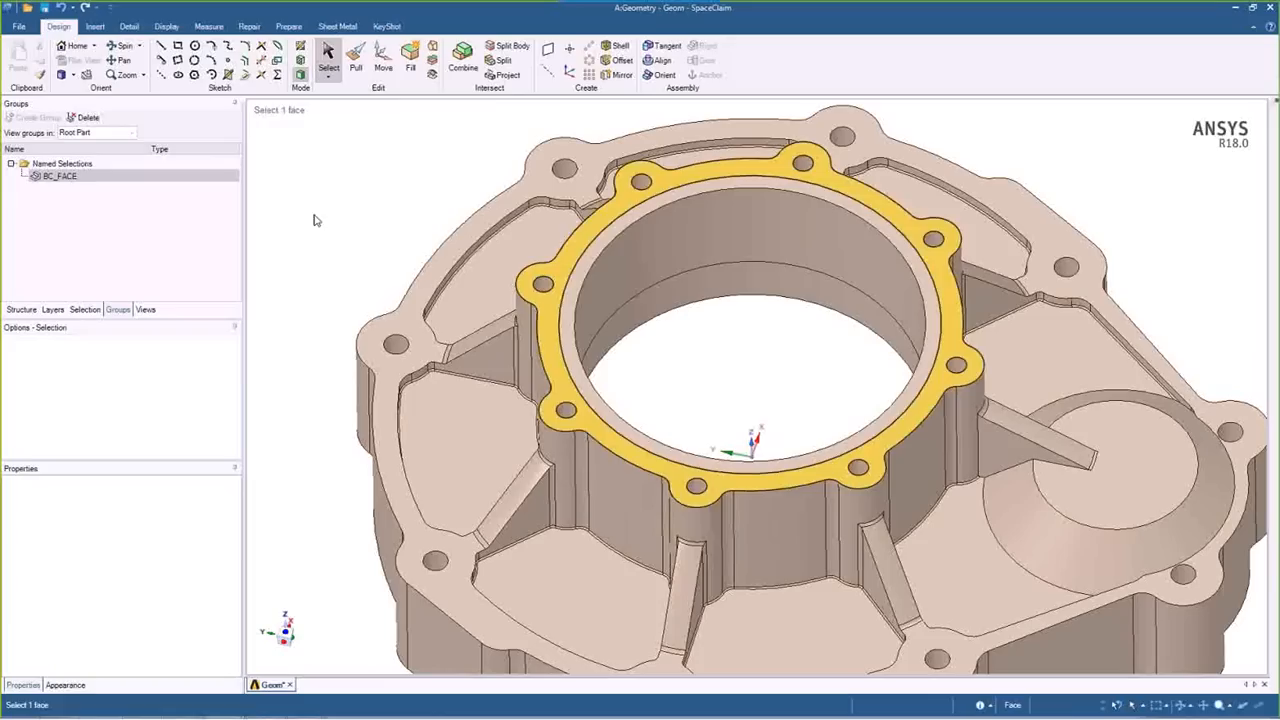
click(314, 217)
click(565, 277)
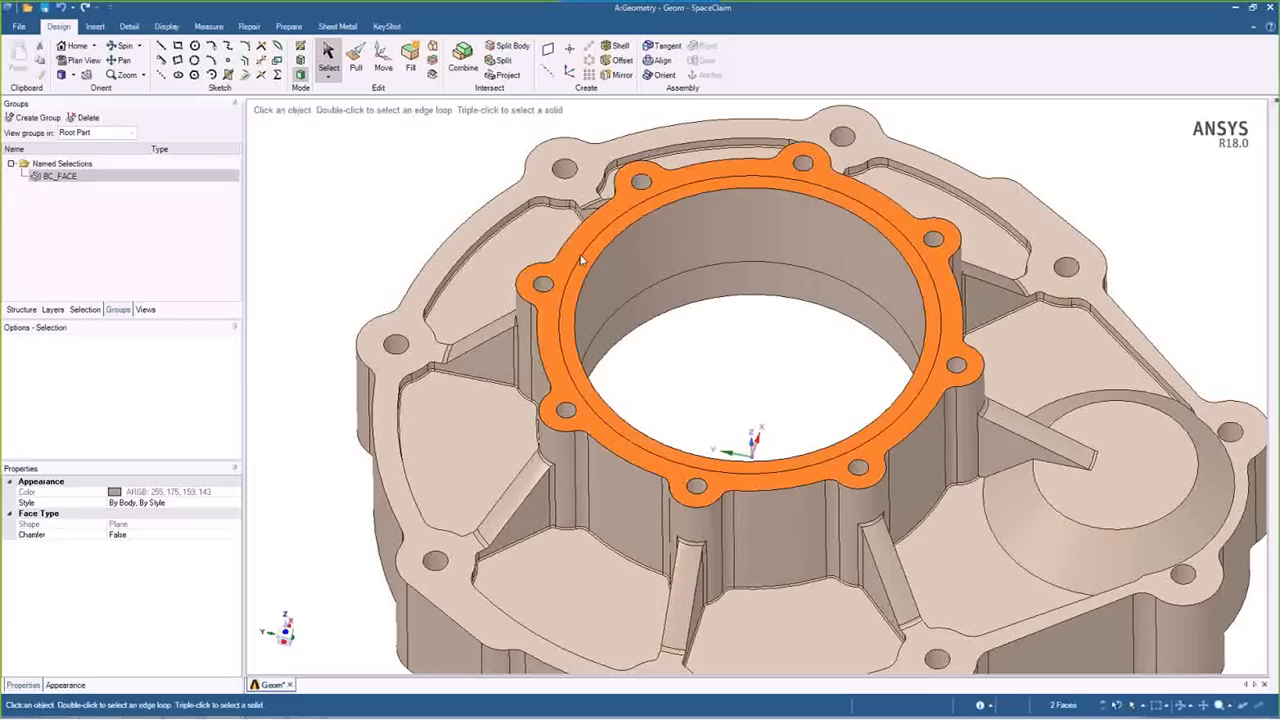
click(355, 241)
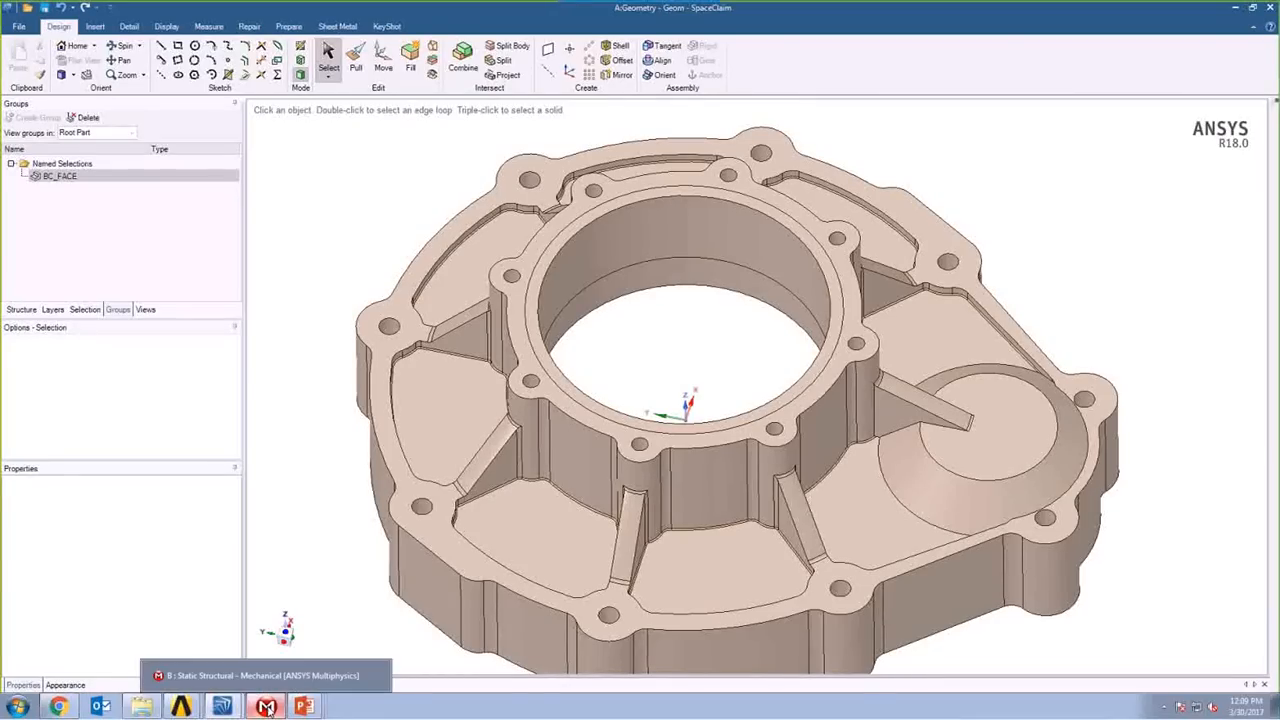
Switch to Mechanical, update the geometry from source, and check the scoping of BC_FACE and the Compression Only Support.
click(265, 707)
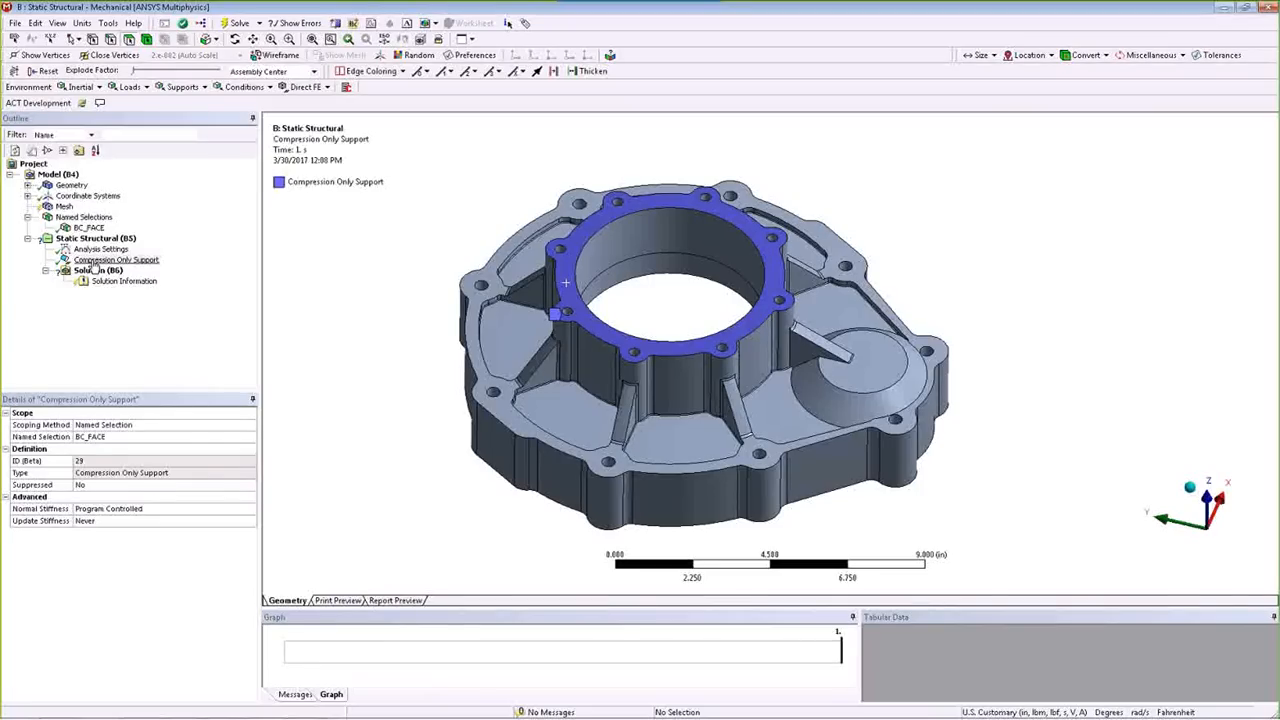
click(66, 186)
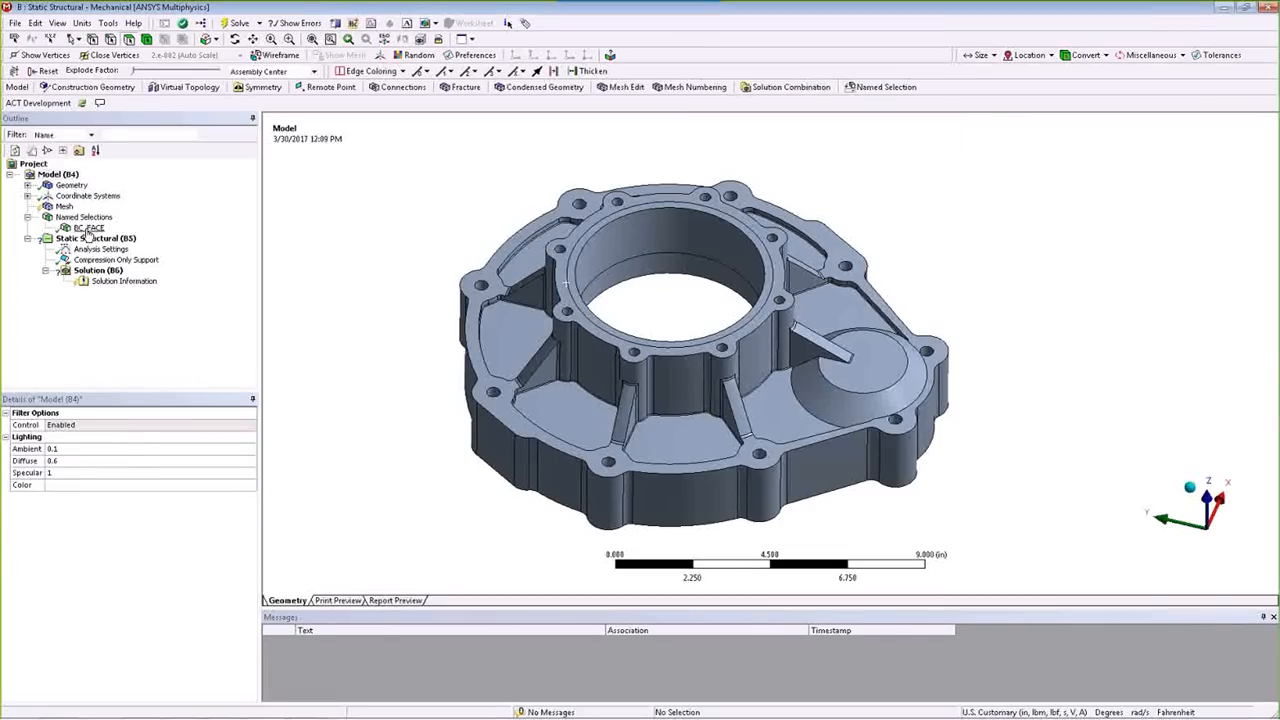
click(87, 228)
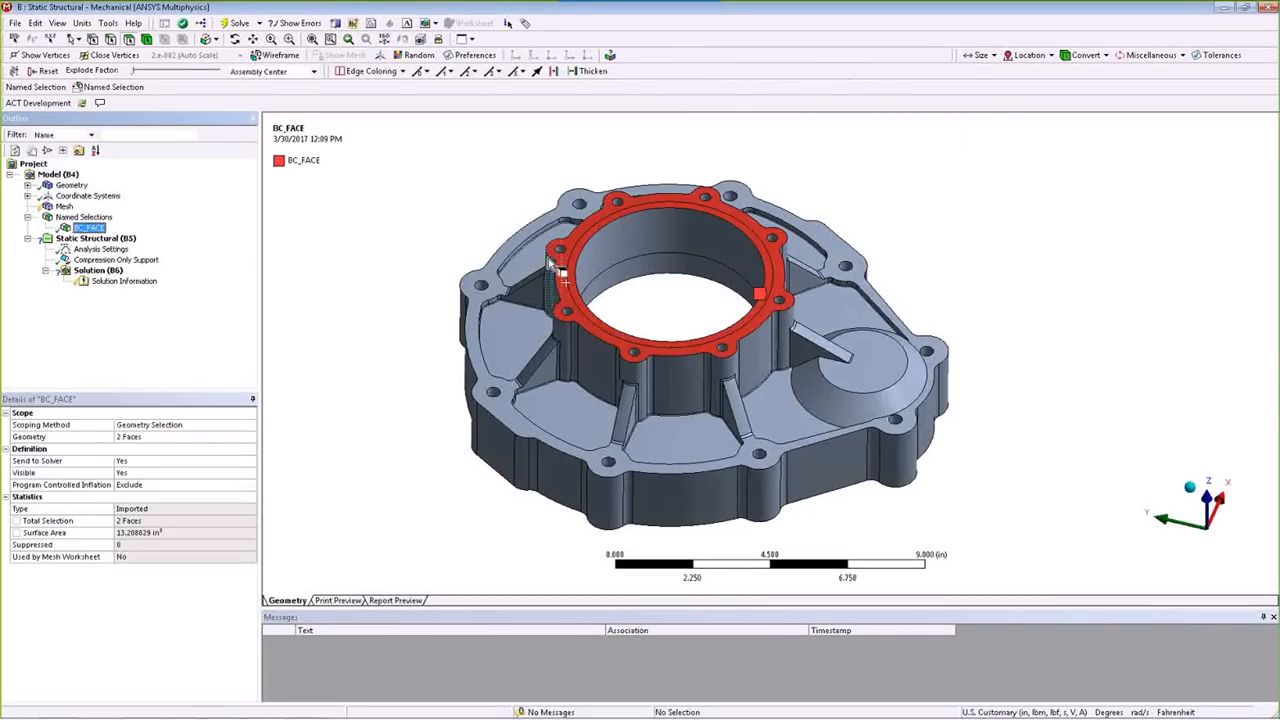
click(116, 260)
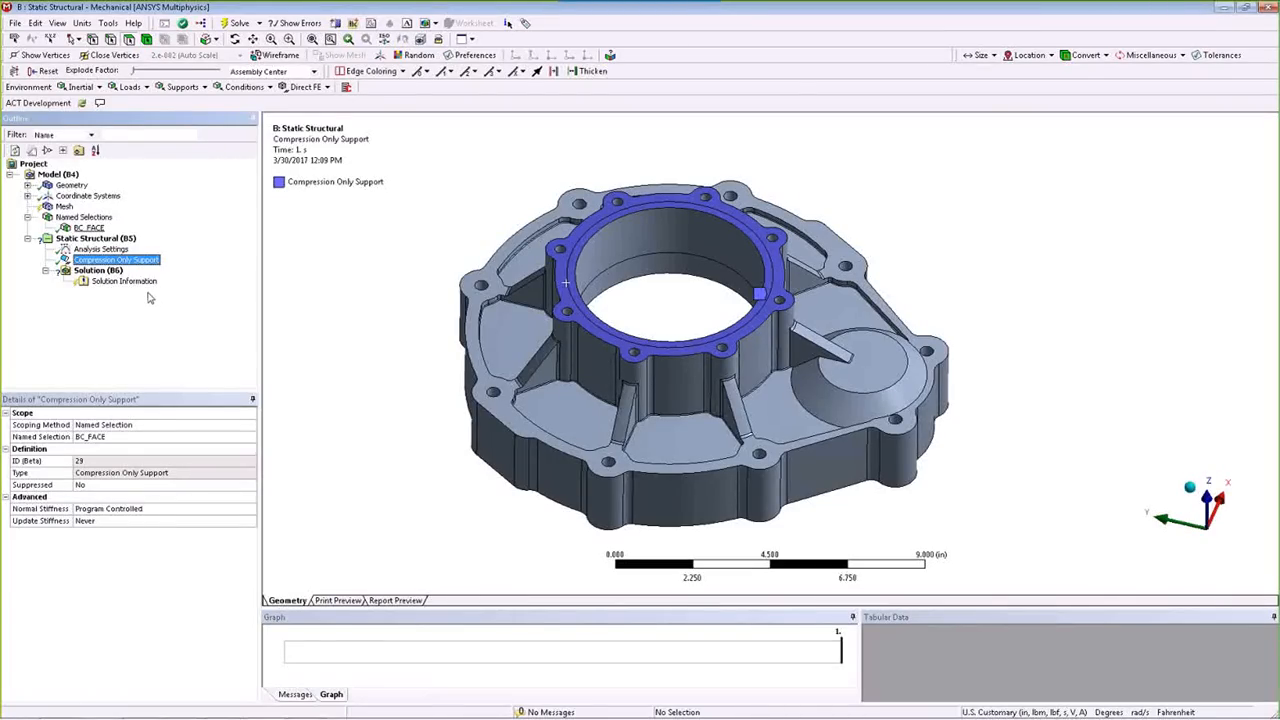
click(336, 374)
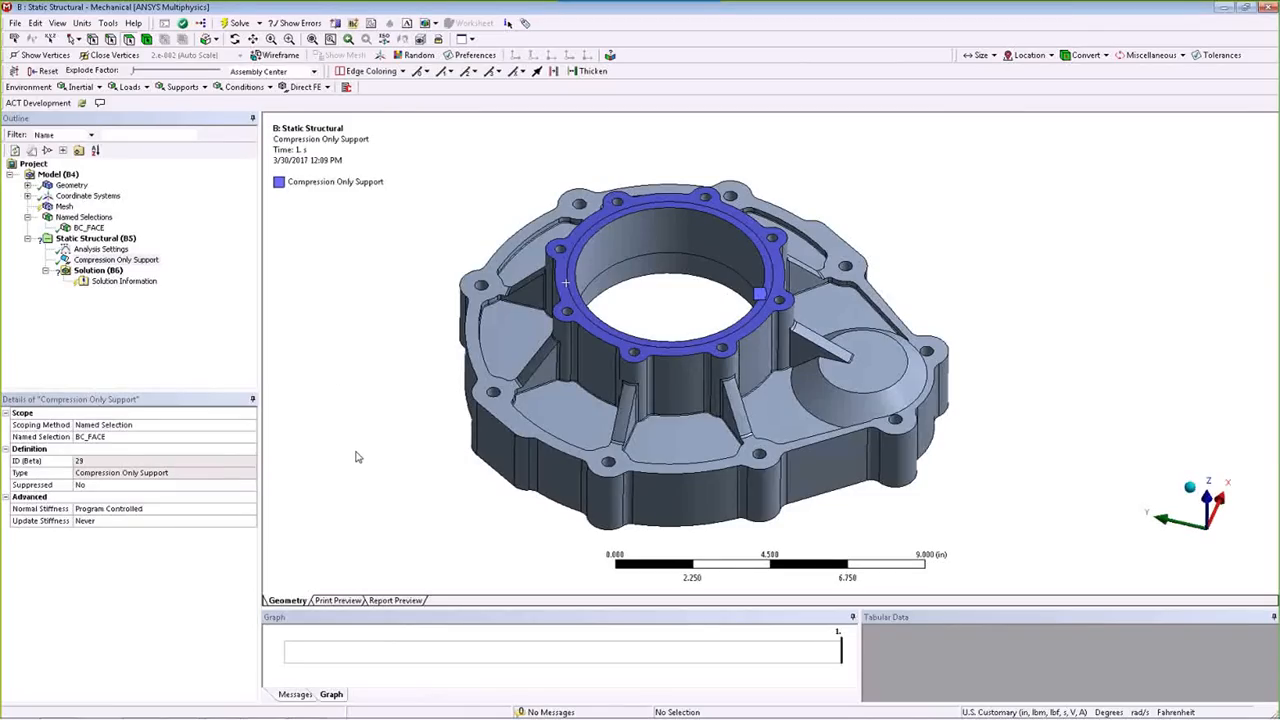
Switch to SpaceClaim and, starting from one fillet at the base of the ring wall, select all rounds equal to 0.025 in.
mouse_move(222, 706)
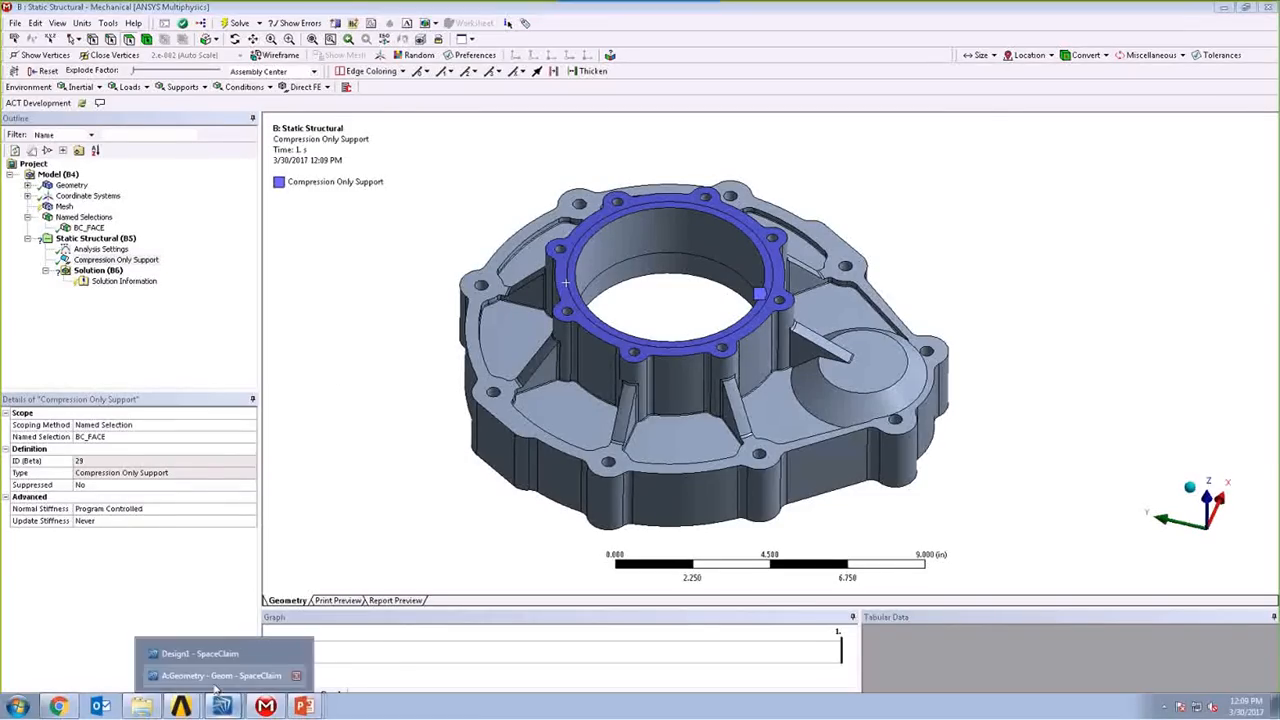
click(281, 657)
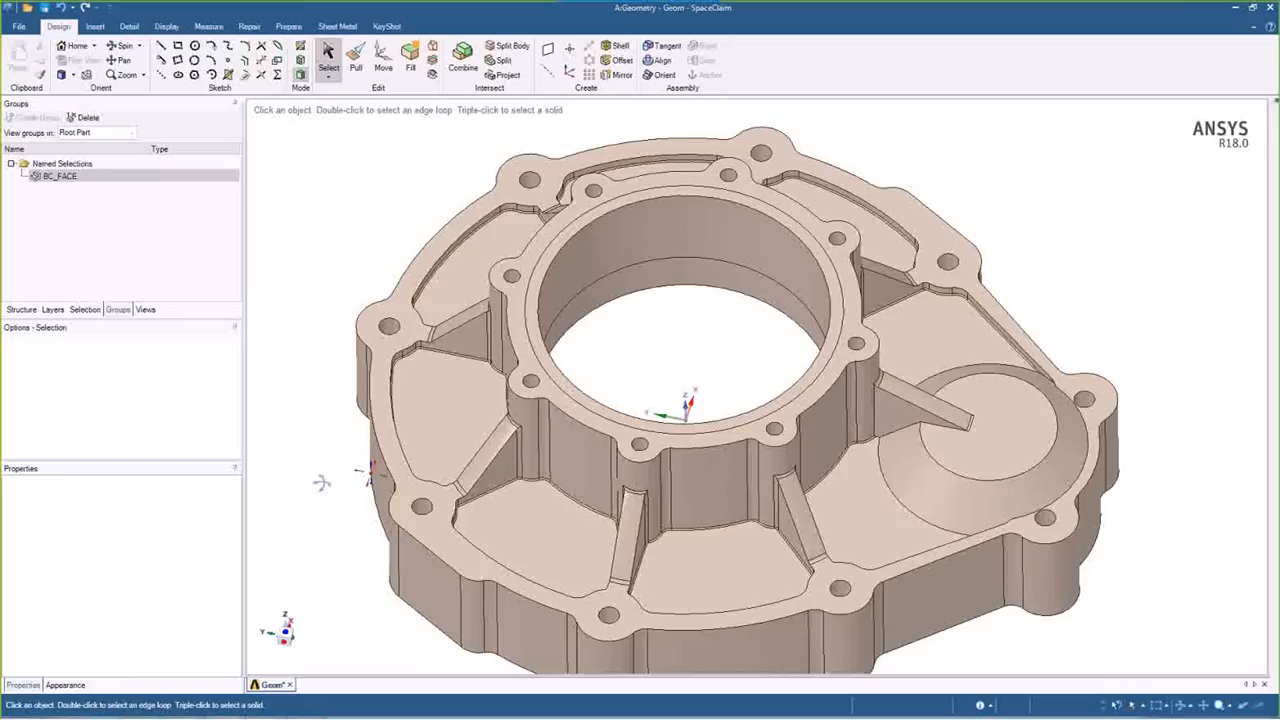
mouse_move(323, 480)
middle_down()
mouse_move(318, 463)
mouse_move(334, 465)
middle_up()
click(582, 515)
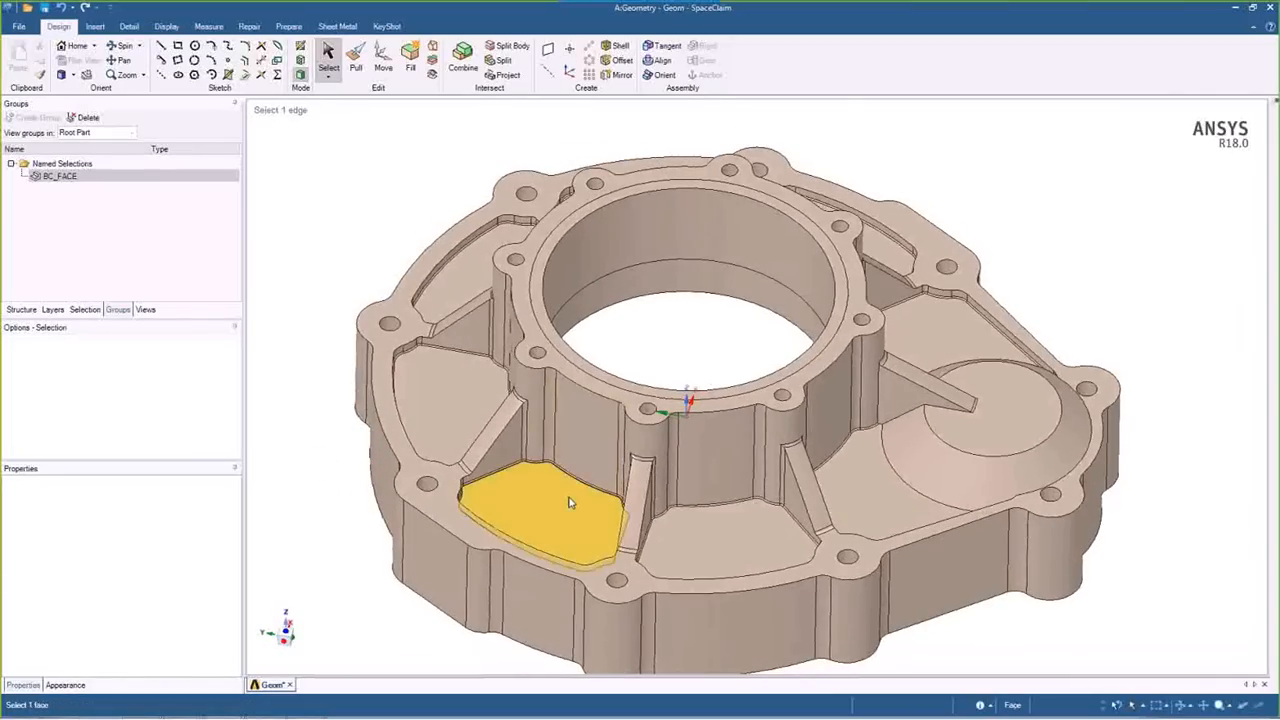
scroll(630, 410, up, 5)
click(630, 410)
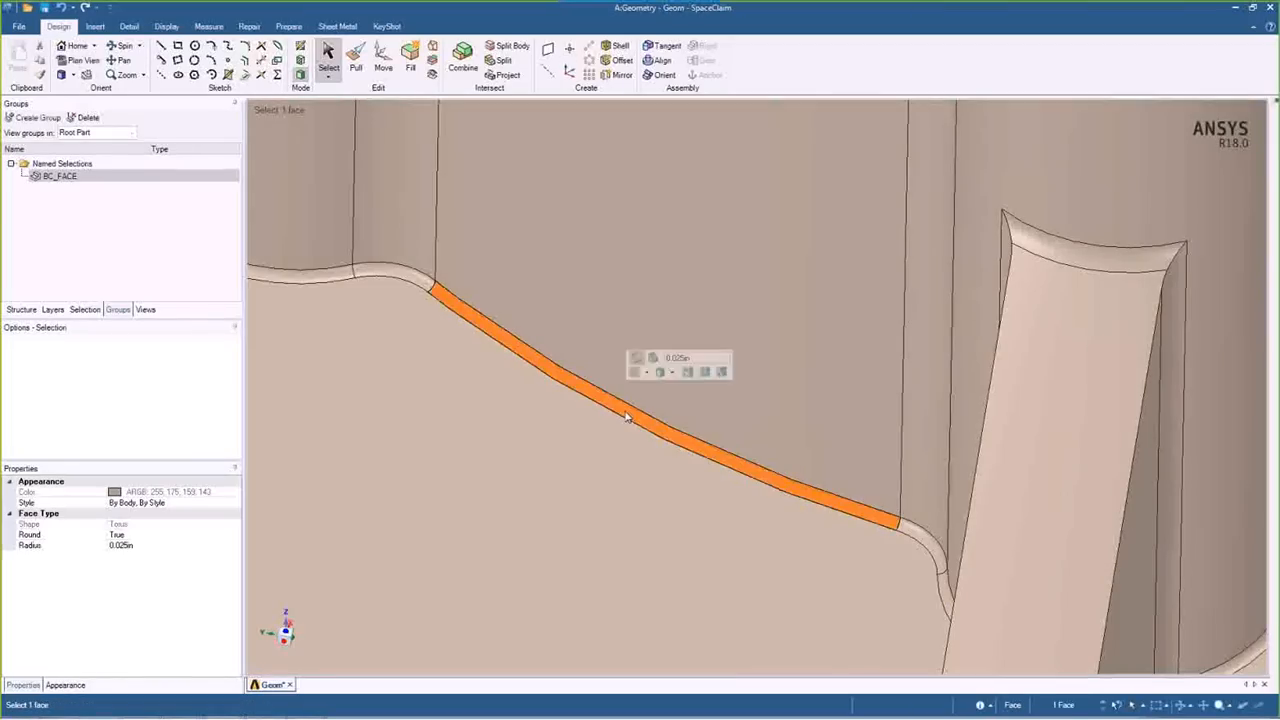
scroll(627, 416, down, 5)
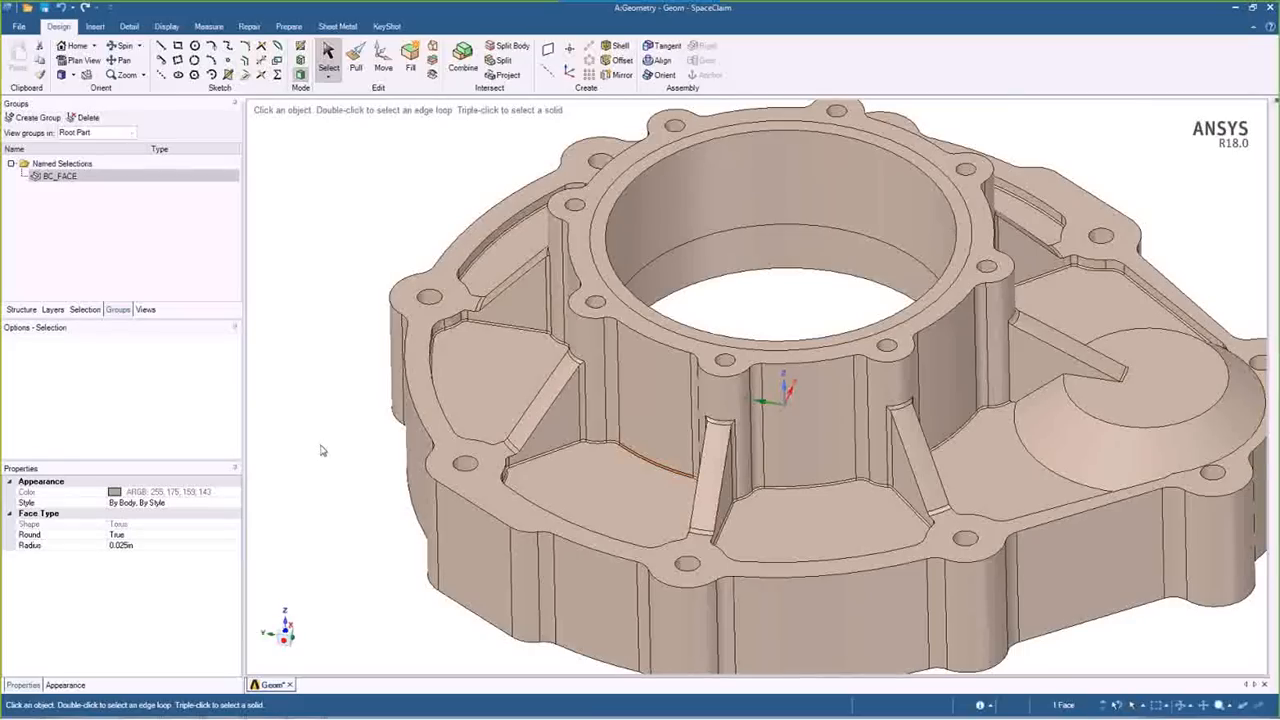
click(629, 478)
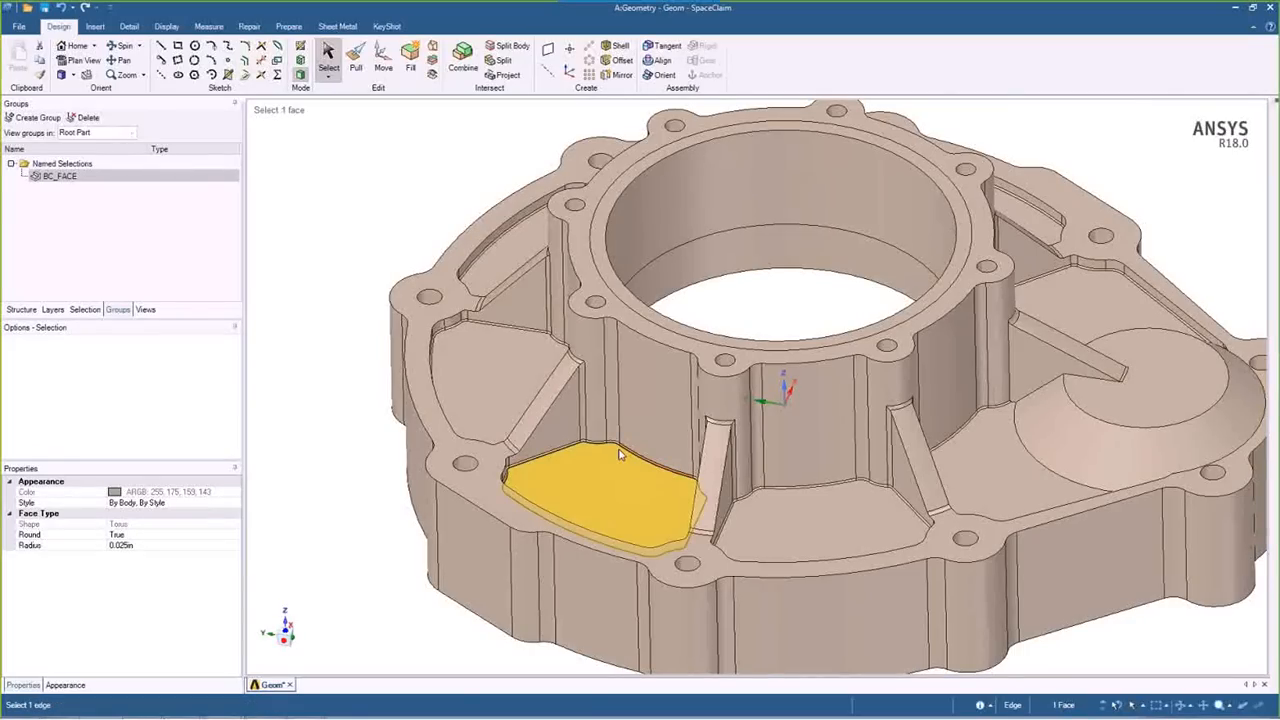
click(85, 310)
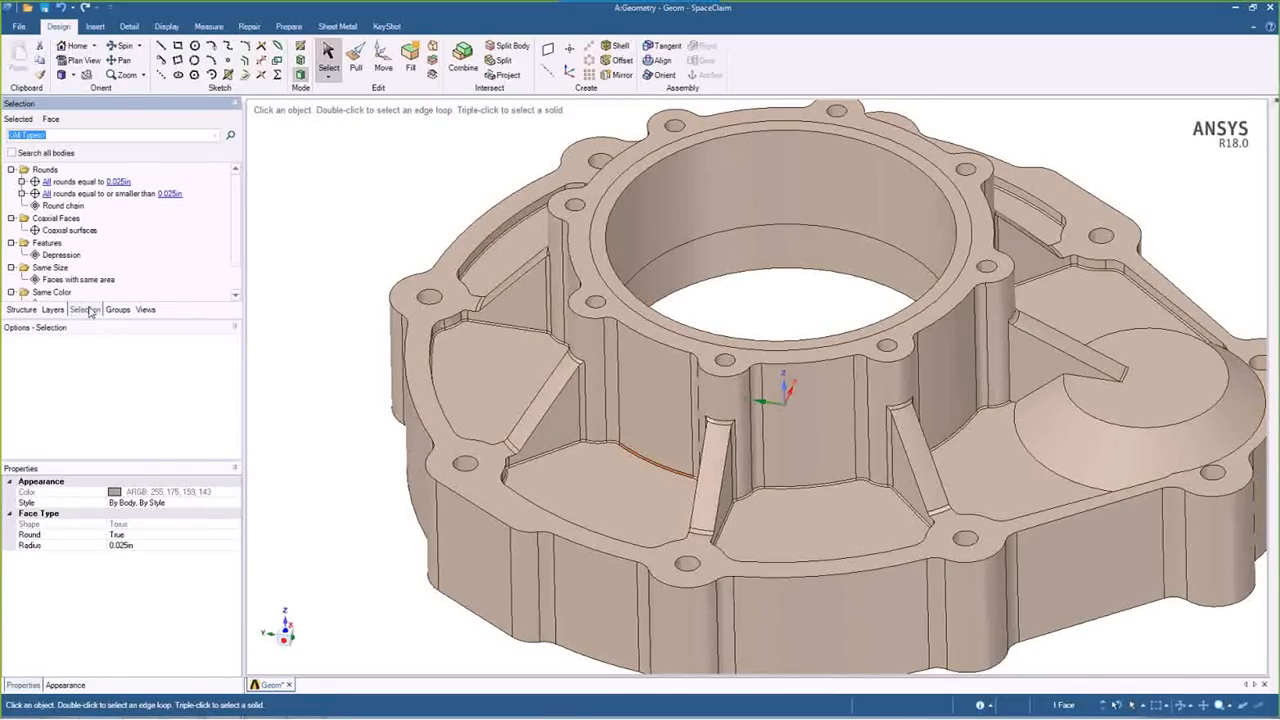
click(72, 181)
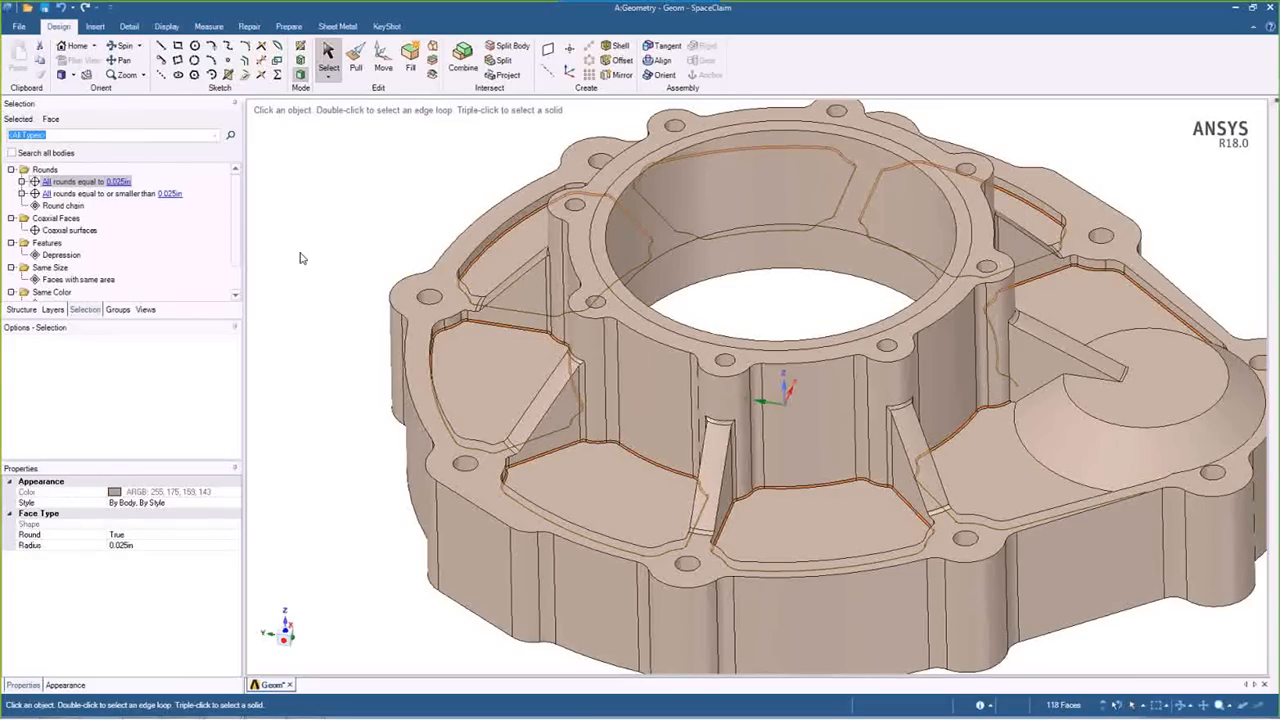
Create a driving dimension group for the radius of the selected rounds with the Pull tool active.
click(118, 311)
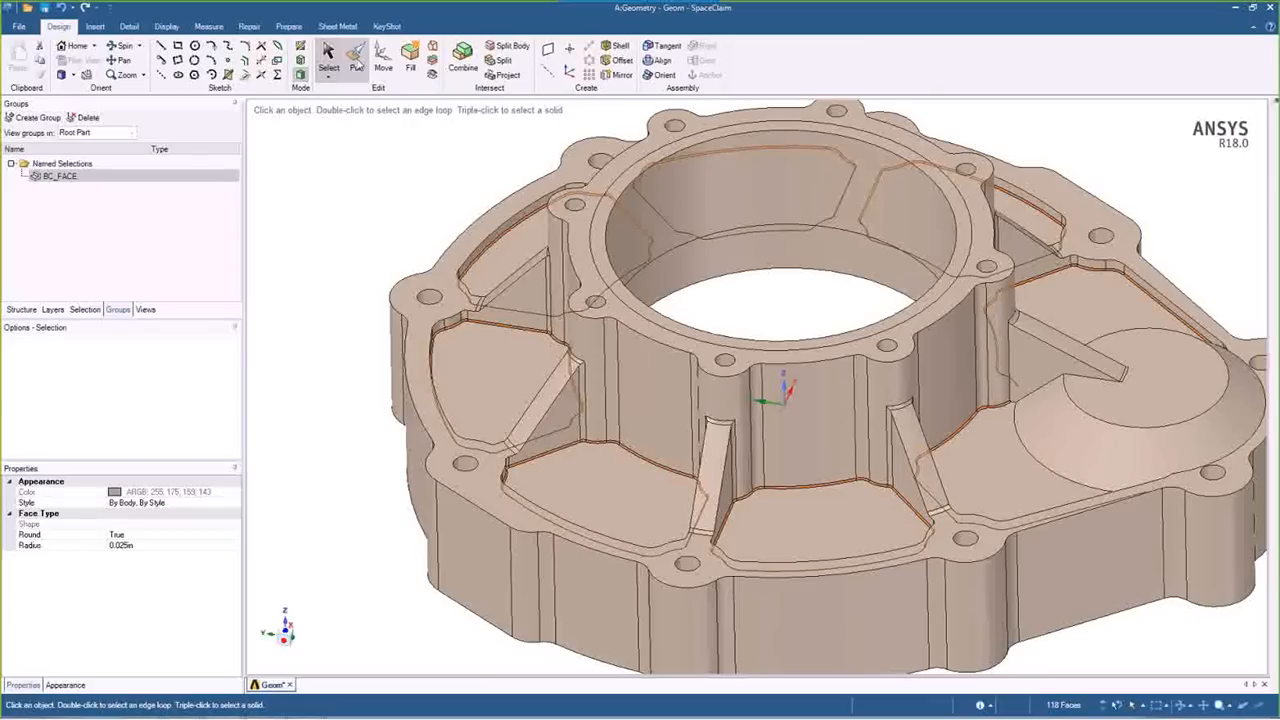
click(357, 62)
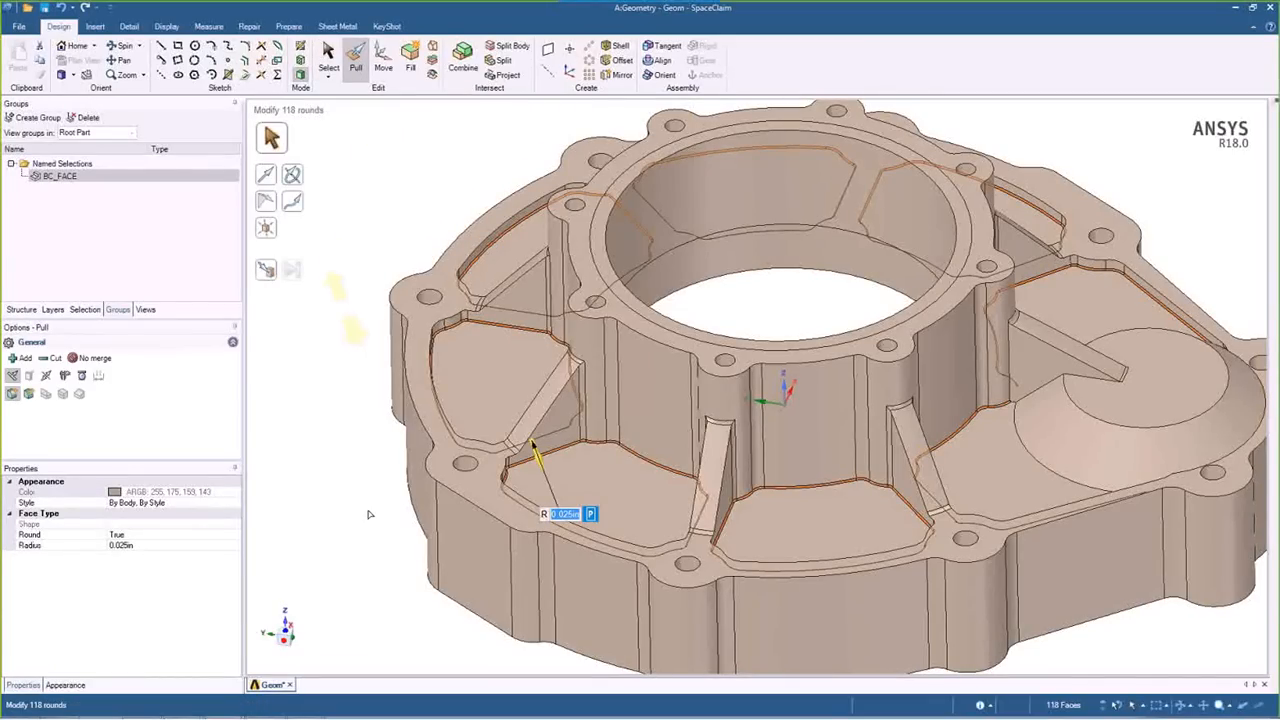
middle_drag(369, 515, 372, 494)
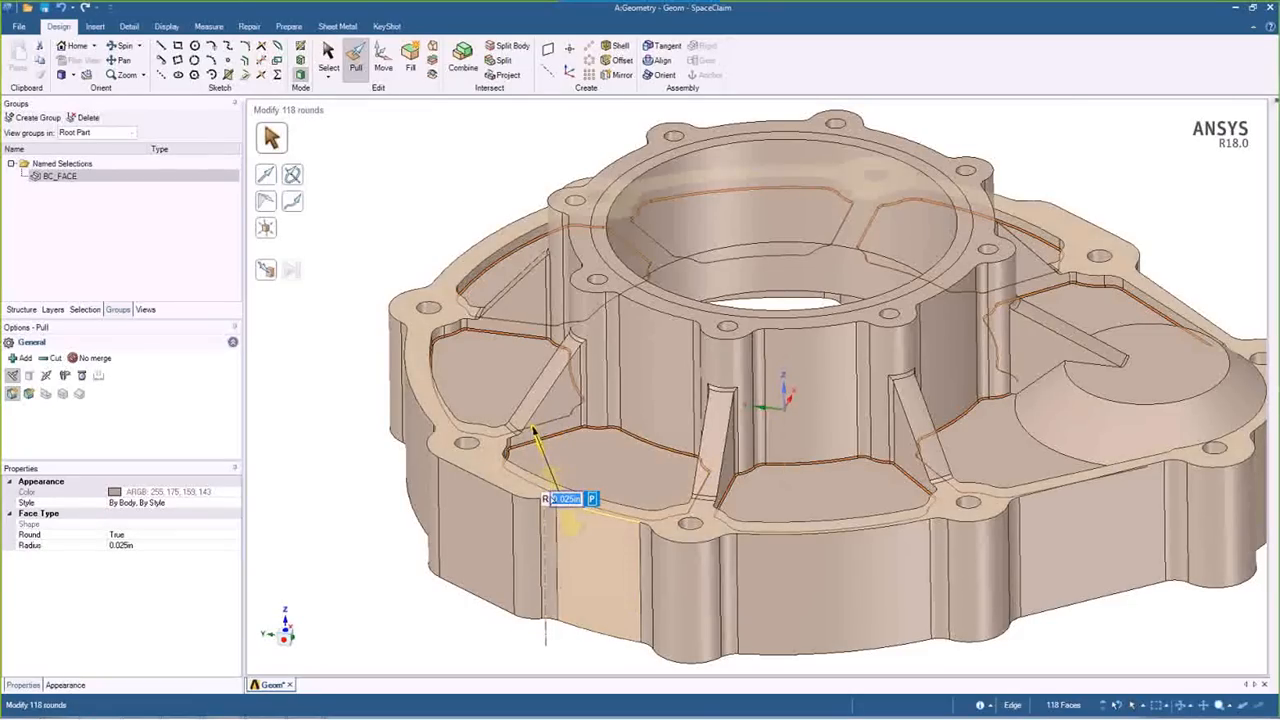
click(35, 118)
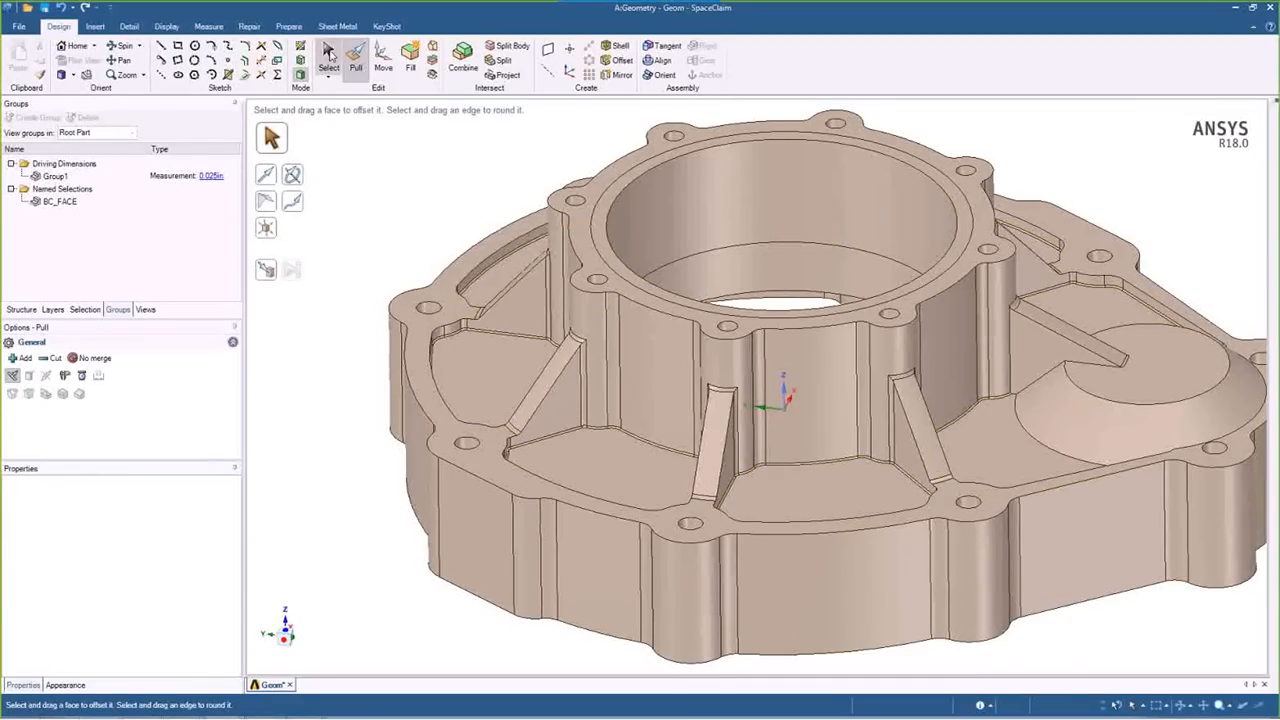
Rename the driving dimension group of the 0.025 in rounds to Pocket_Radius.
click(328, 52)
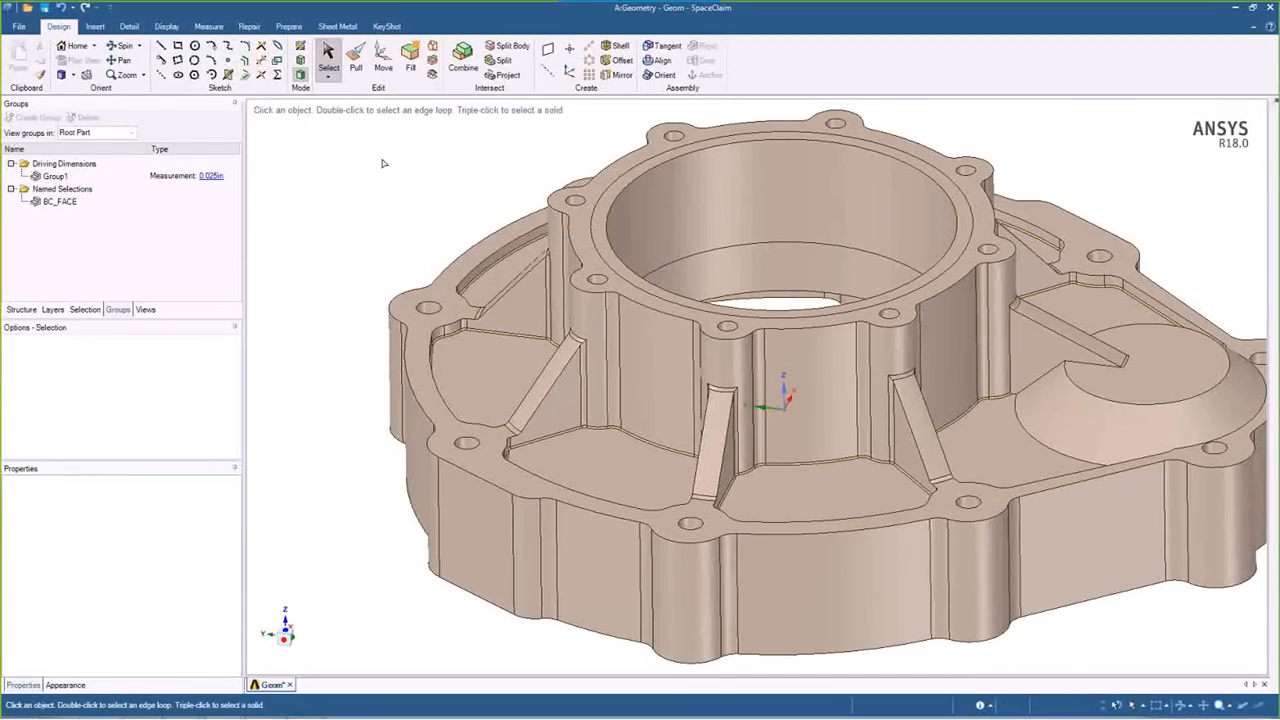
click(62, 177)
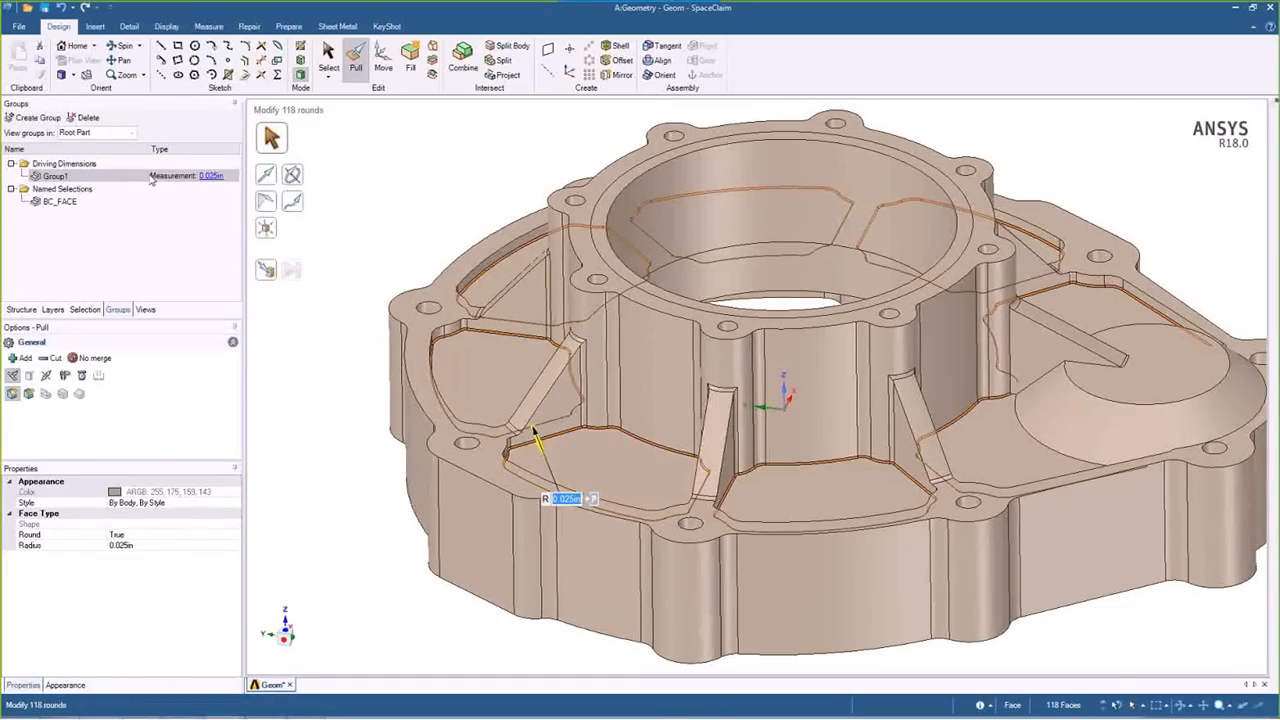
click(58, 178)
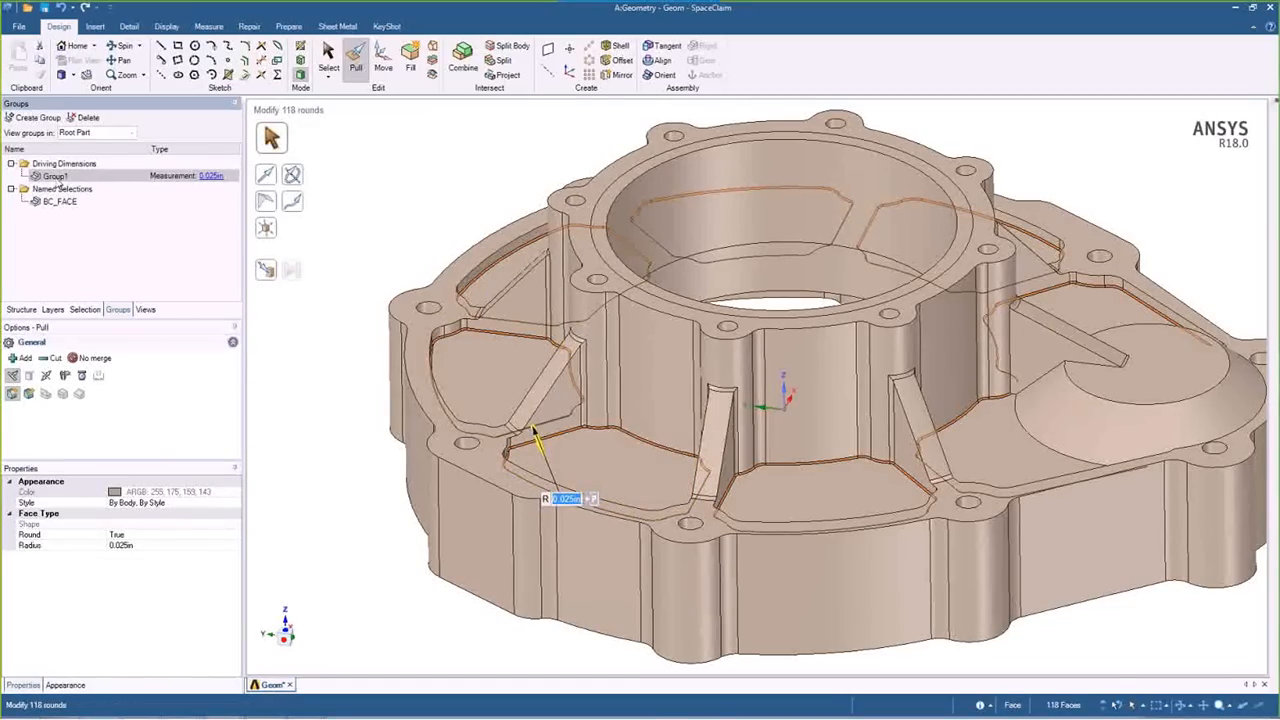
click(58, 177)
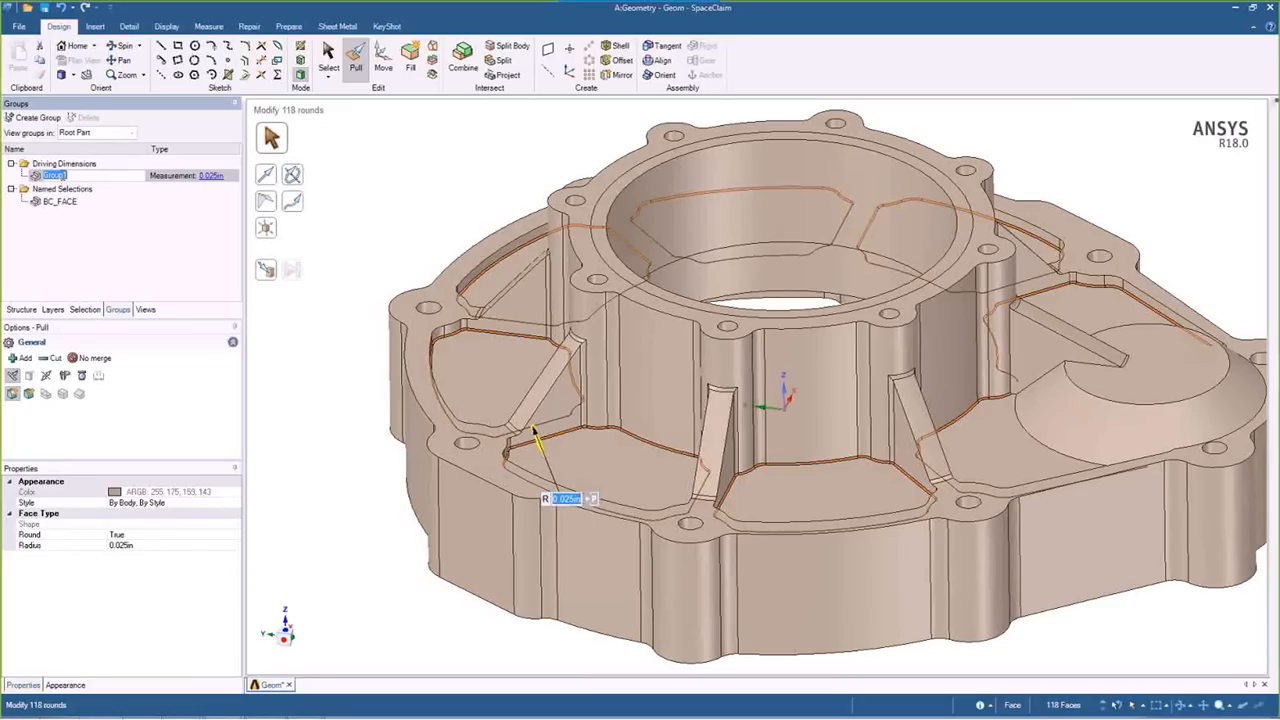
text(Pocket_Radius)
key(Return)
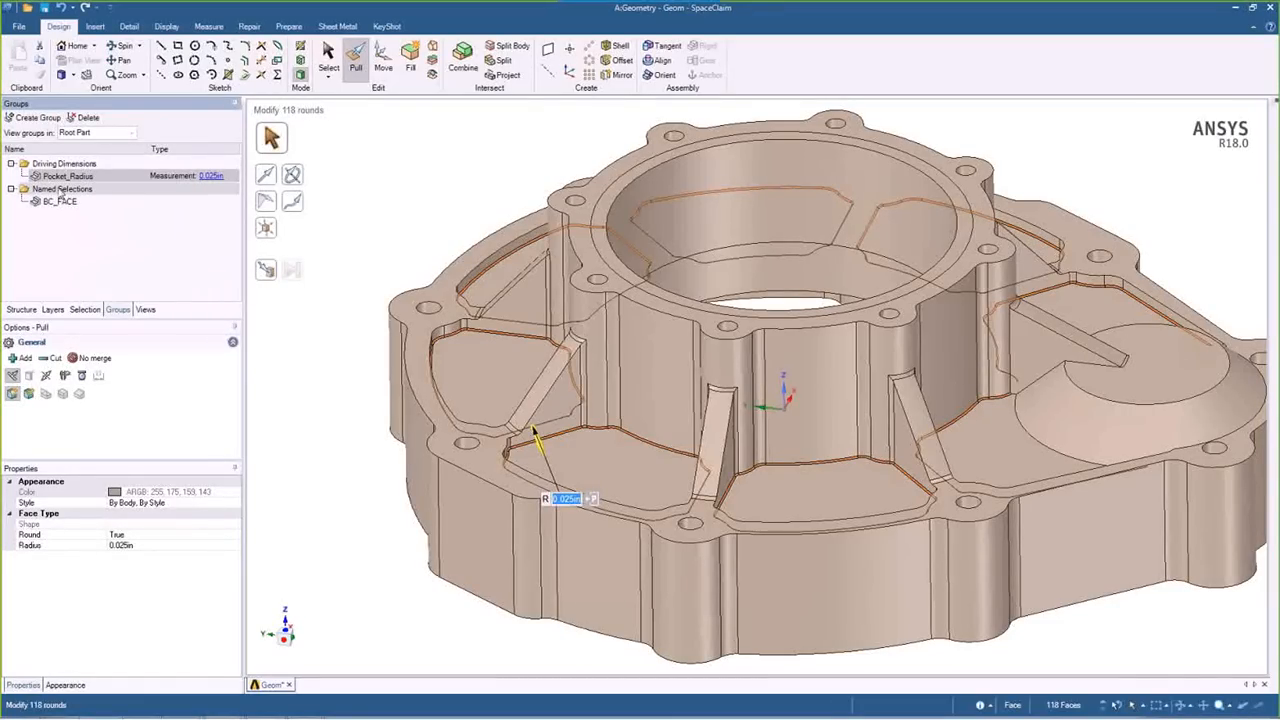
Switch to the Casing_Start project in Workbench and set the Pocket_Radius parameter to 0.05 in the Parameter Set.
mouse_move(180, 706)
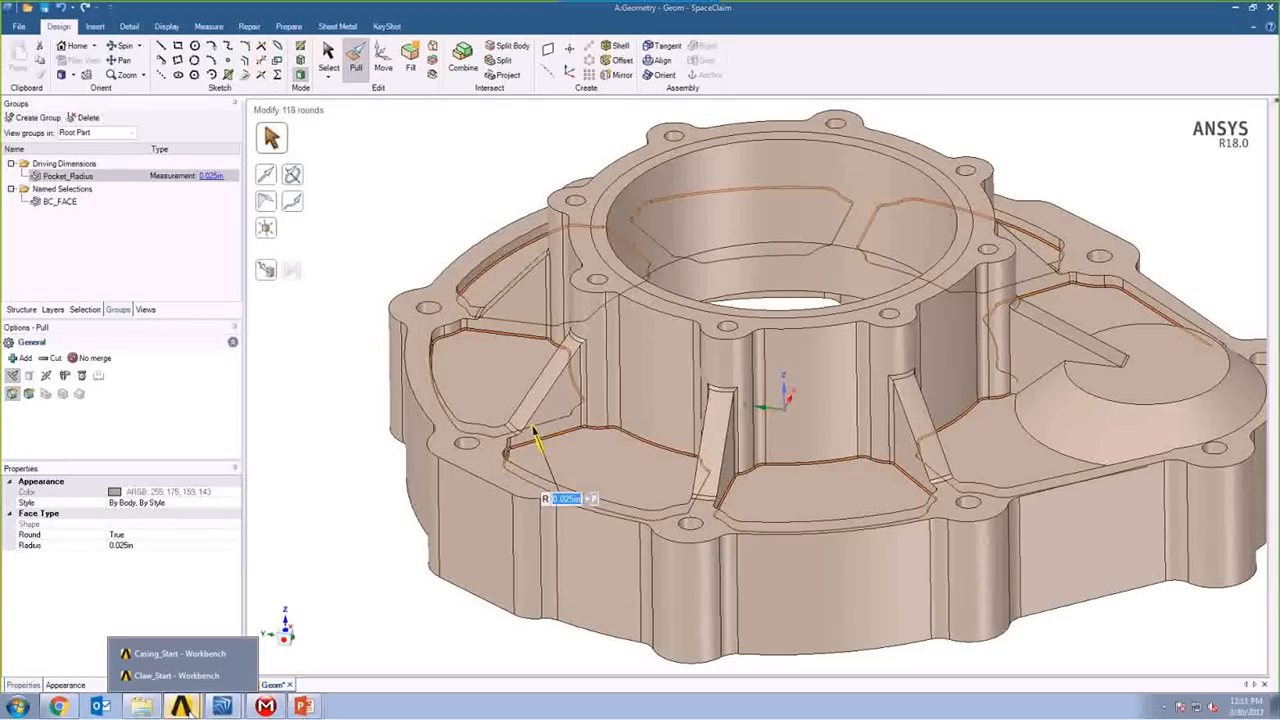
click(168, 655)
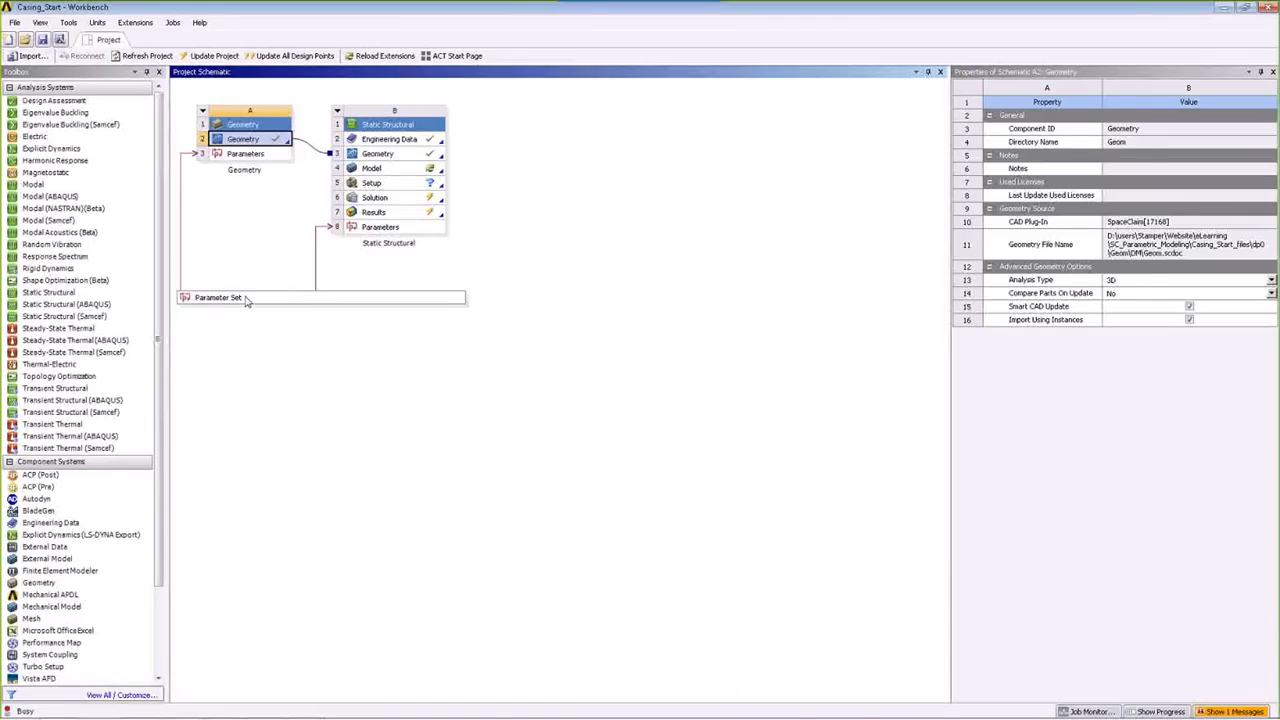
click(248, 299)
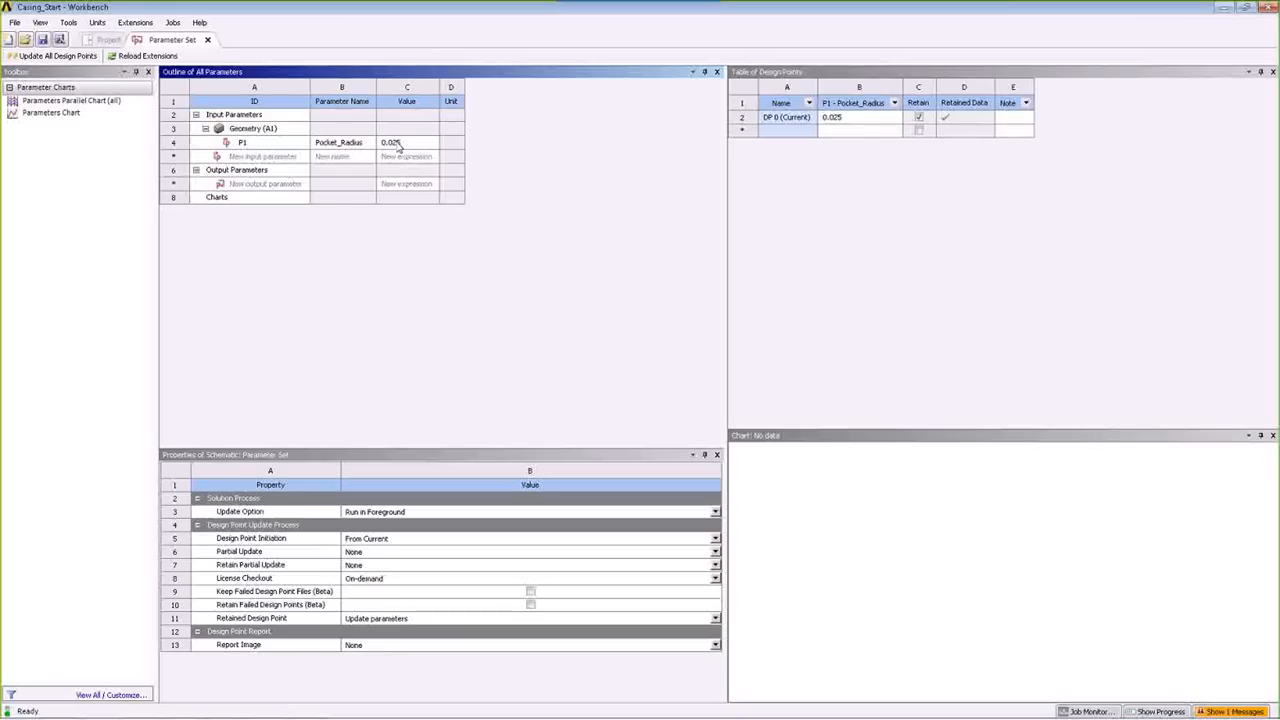
click(403, 146)
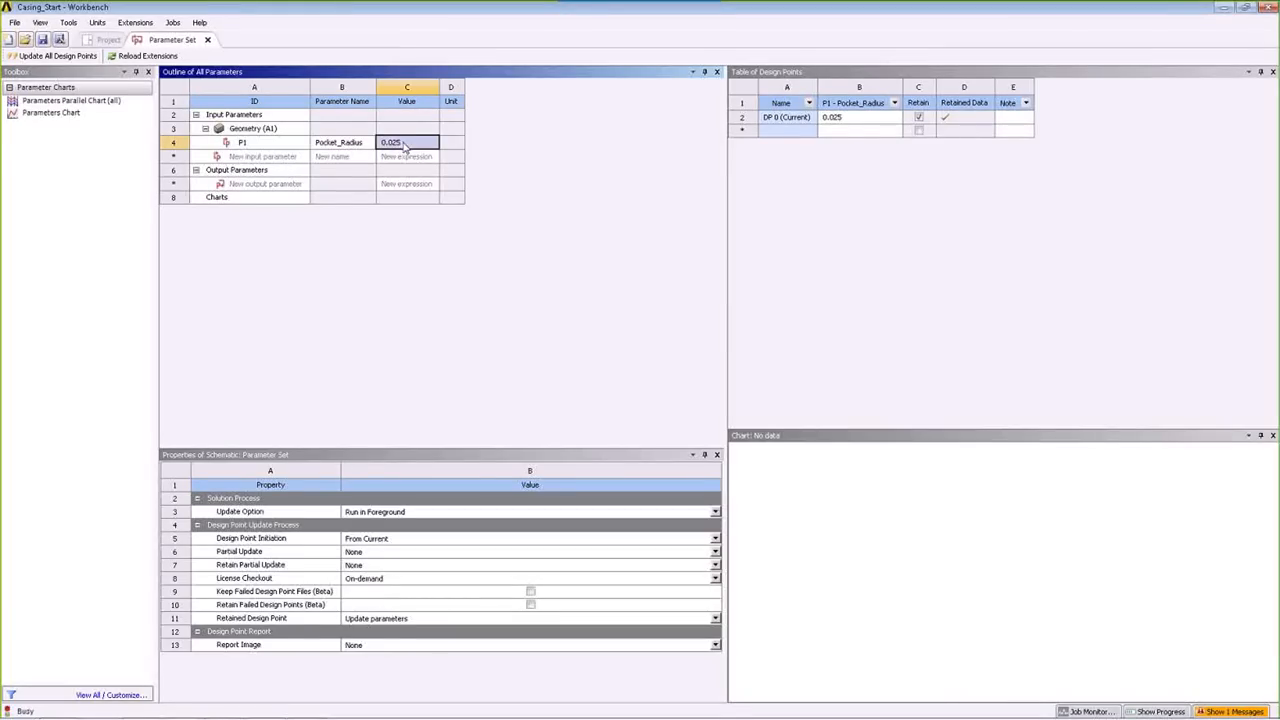
text(0.05)
key(Return)
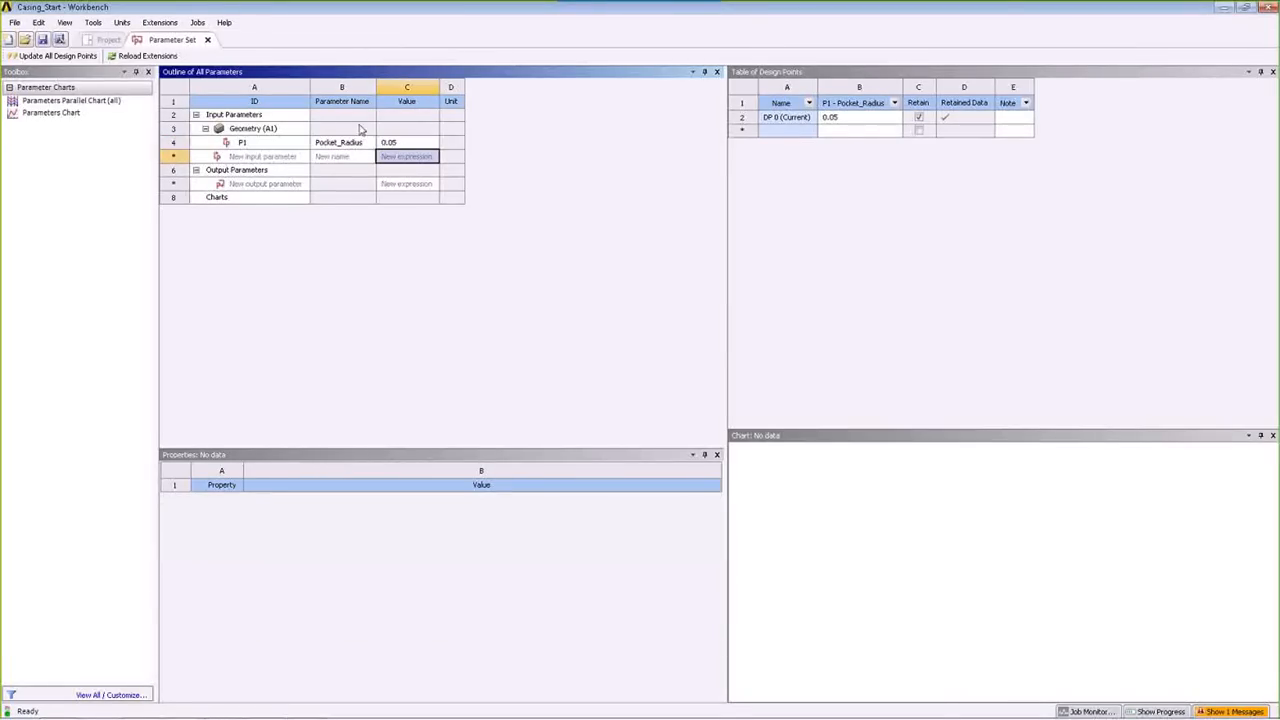
Return to the project schematic and update the Geometry component with the changed parameter.
click(104, 40)
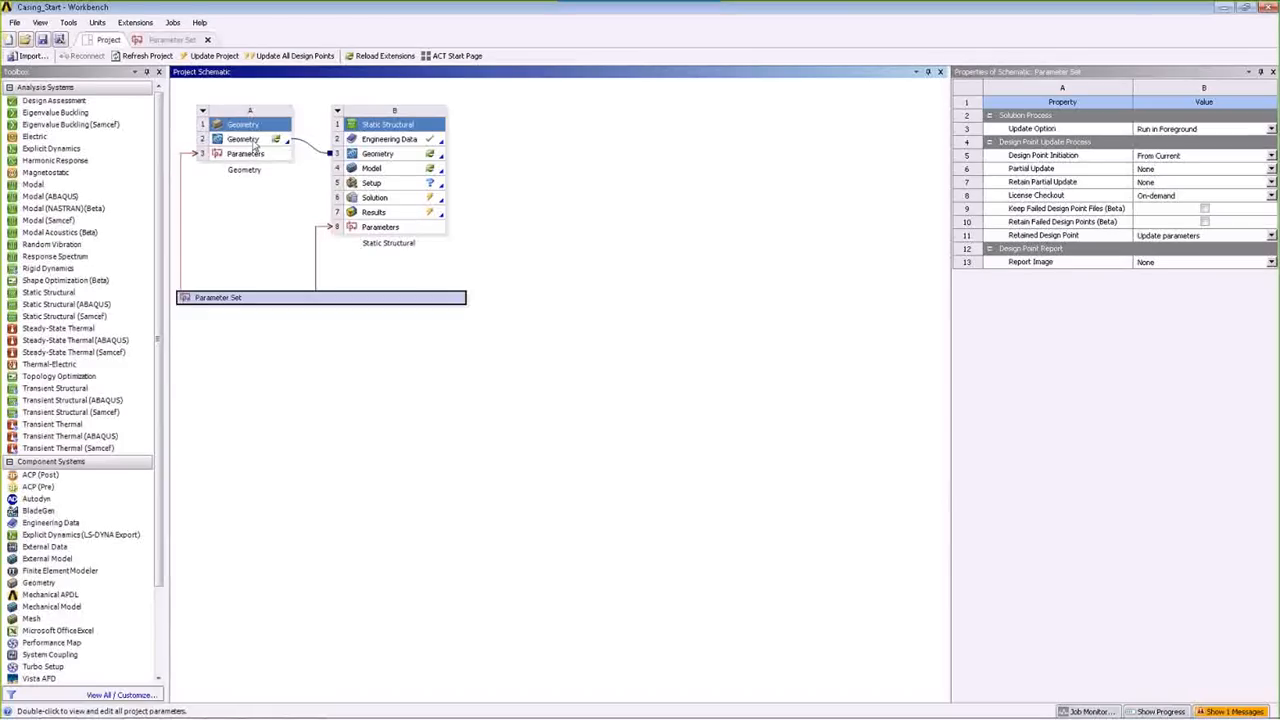
click(254, 144)
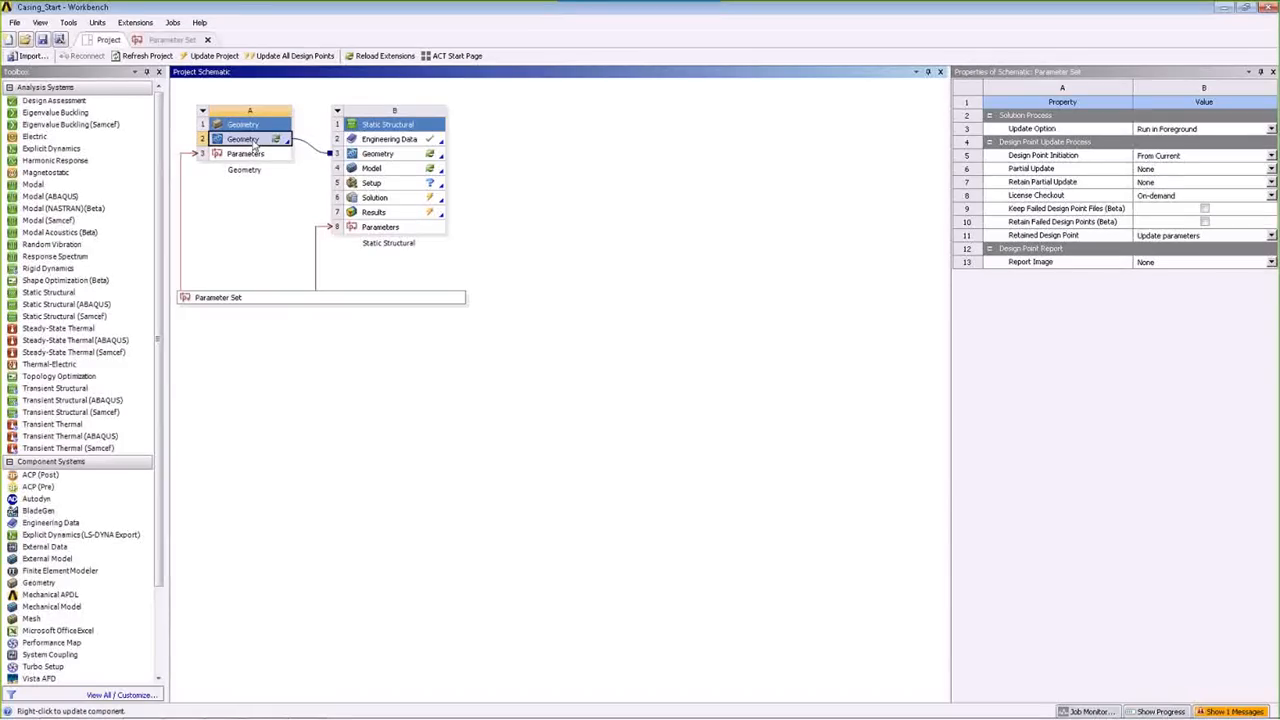
right_click(254, 143)
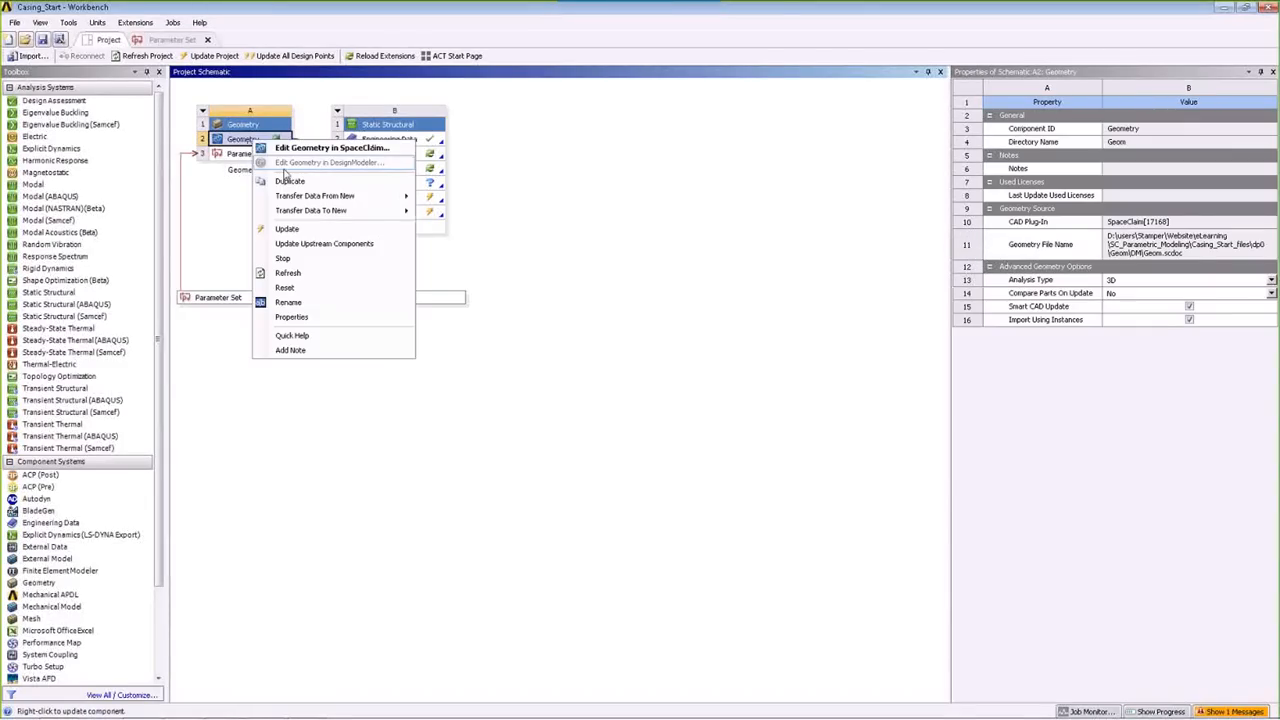
click(320, 147)
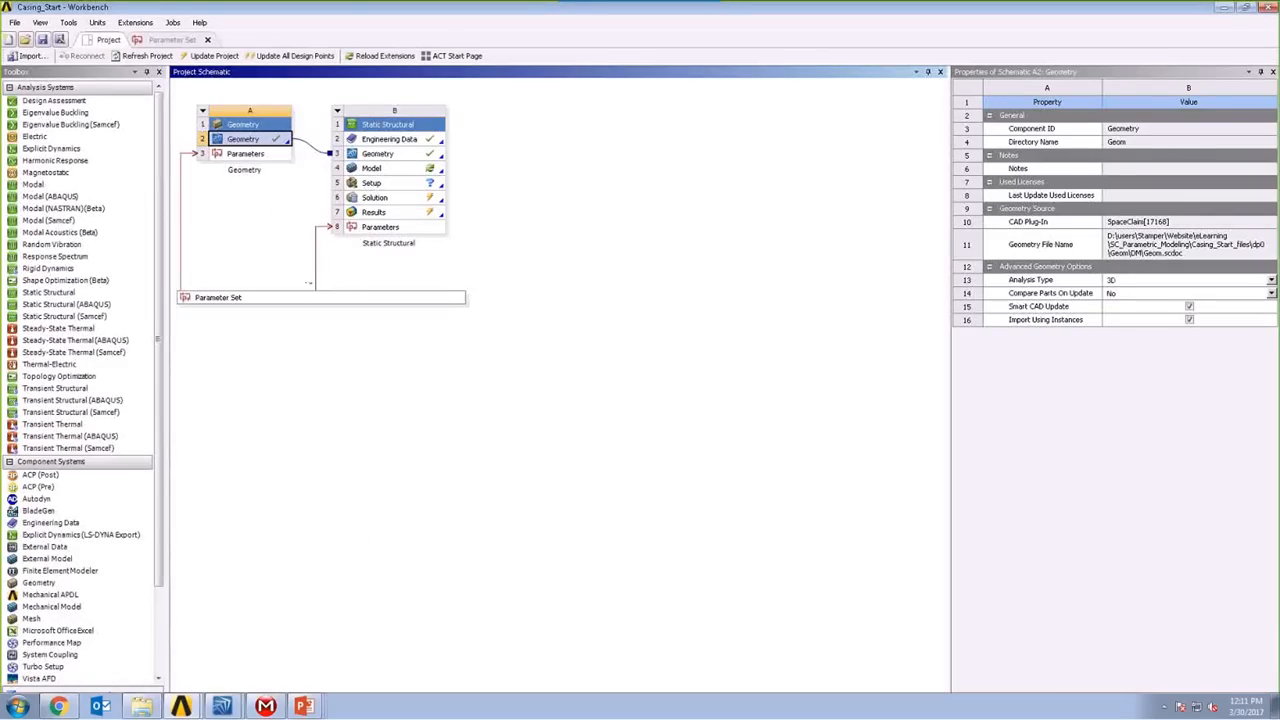
Switch to SpaceClaim and check which faces the BC_FACE and Pocket_Radius groups hold on the updated casing.
mouse_move(222, 706)
click(224, 680)
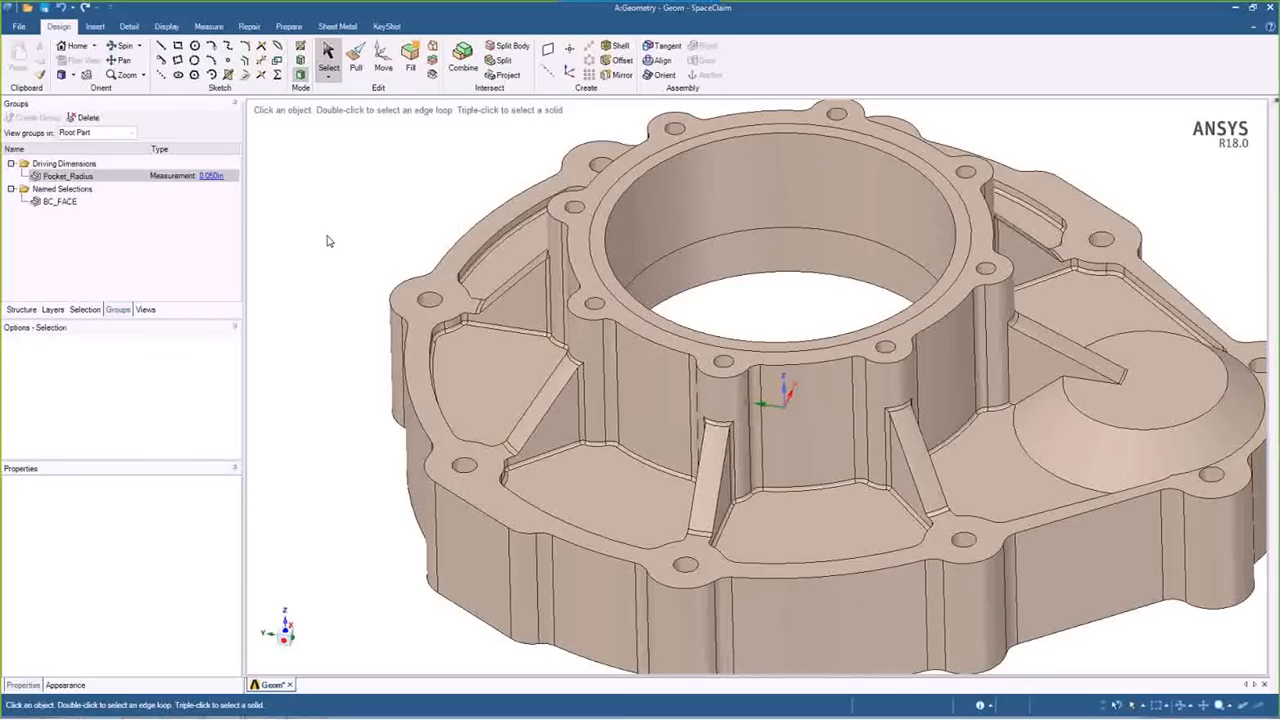
click(60, 201)
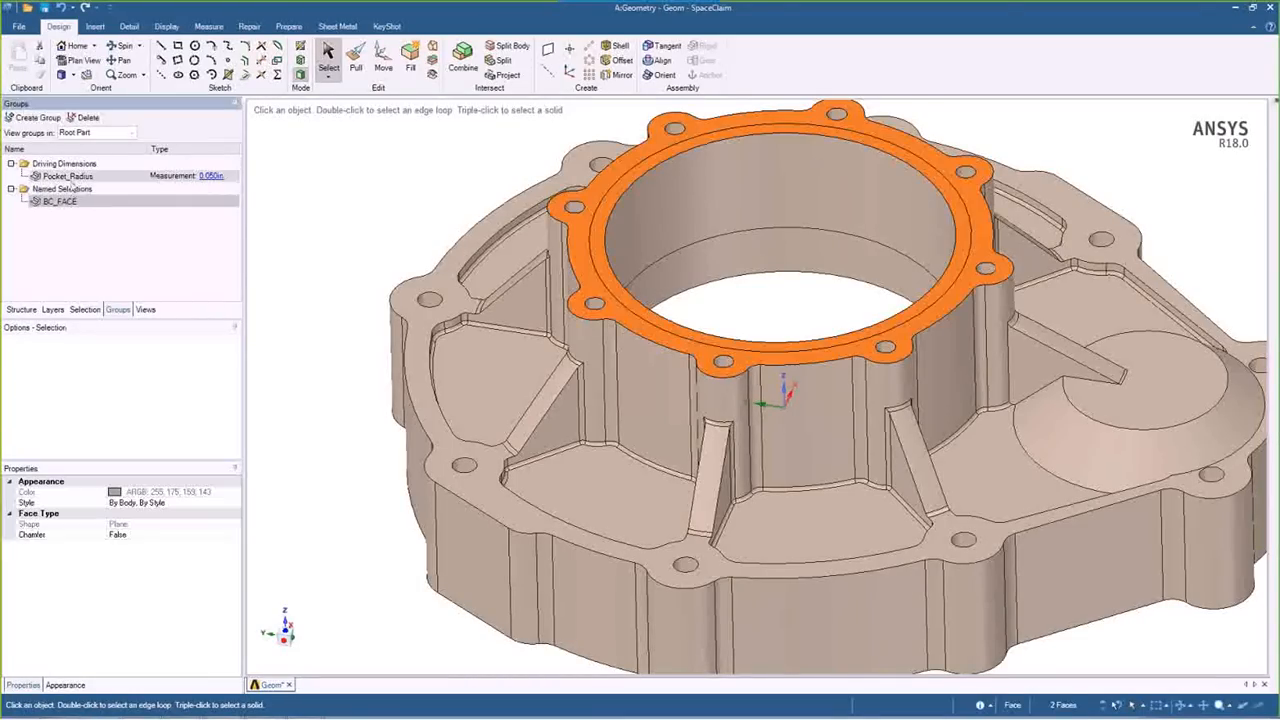
click(68, 177)
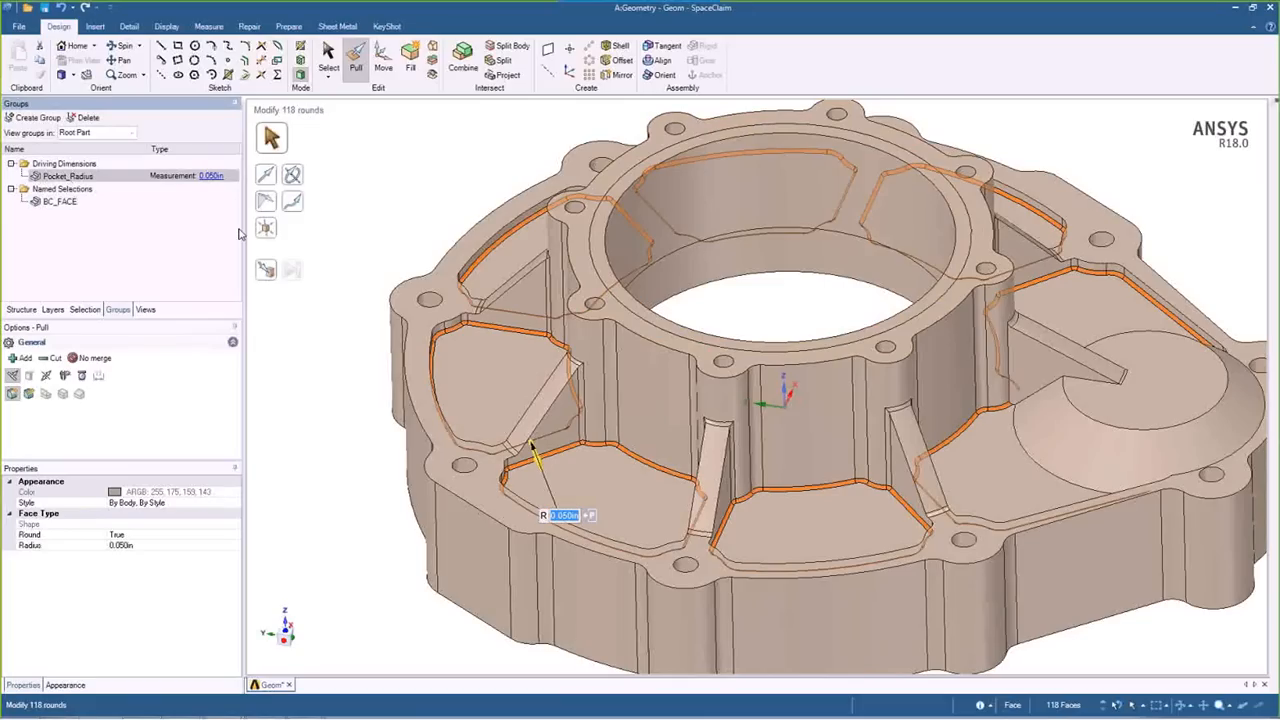
click(404, 197)
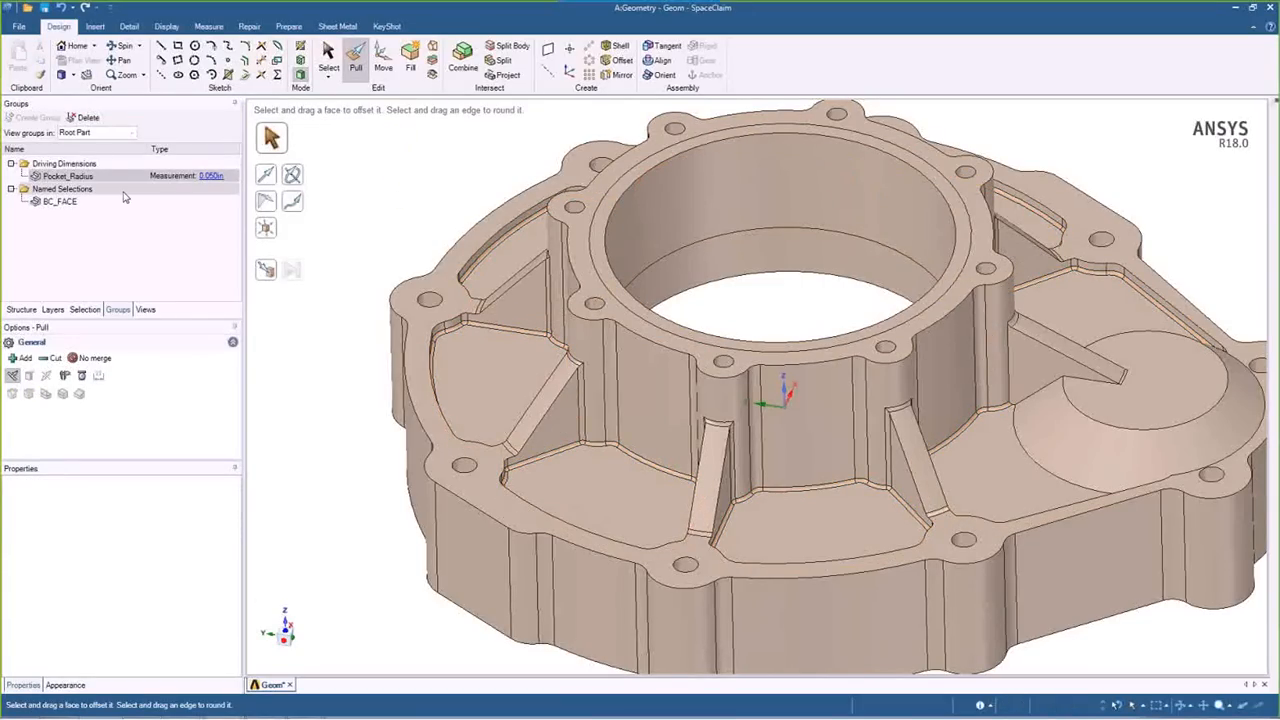
Create a named selection called Pocket_Blends from the rounds in the Pocket_Radius group.
click(67, 176)
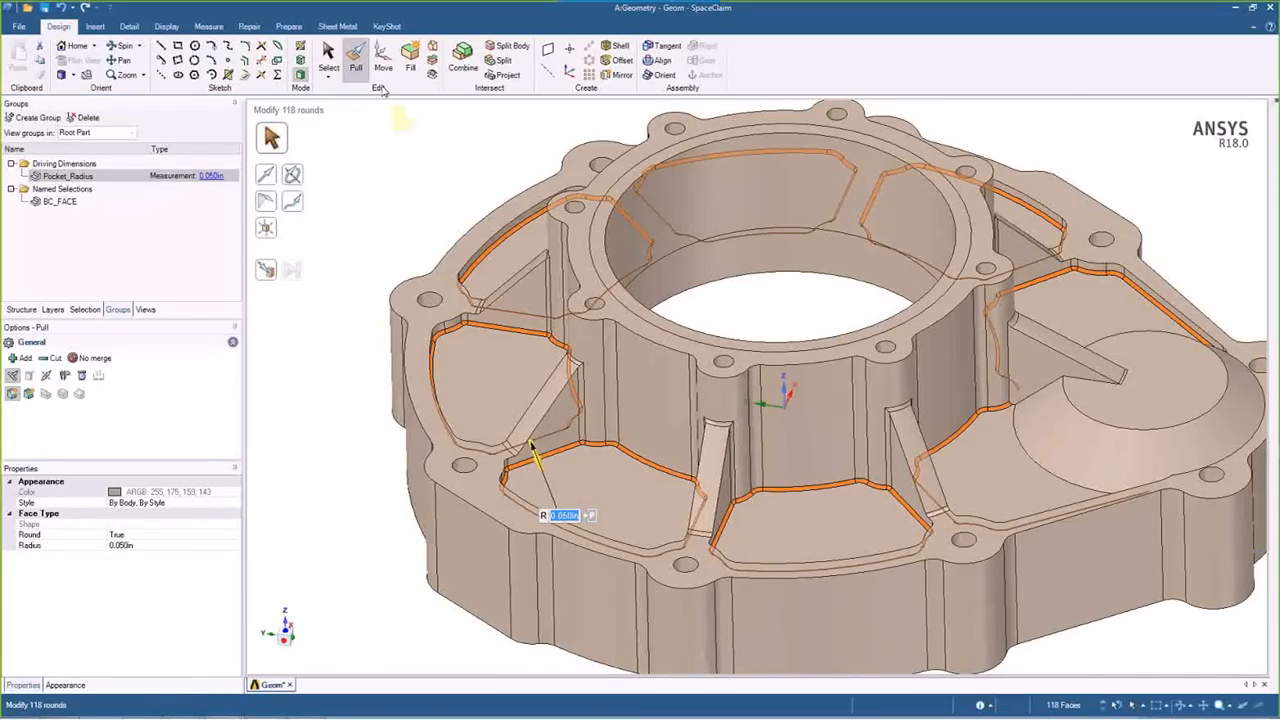
key(s)
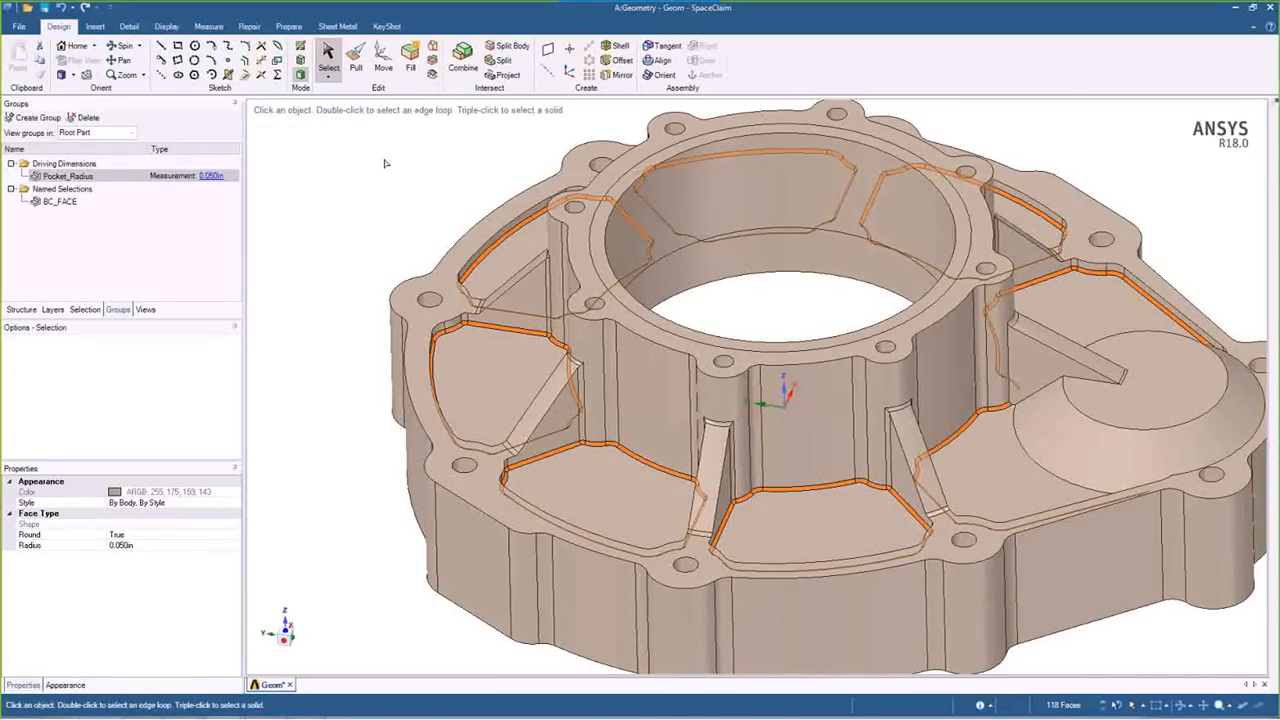
click(38, 118)
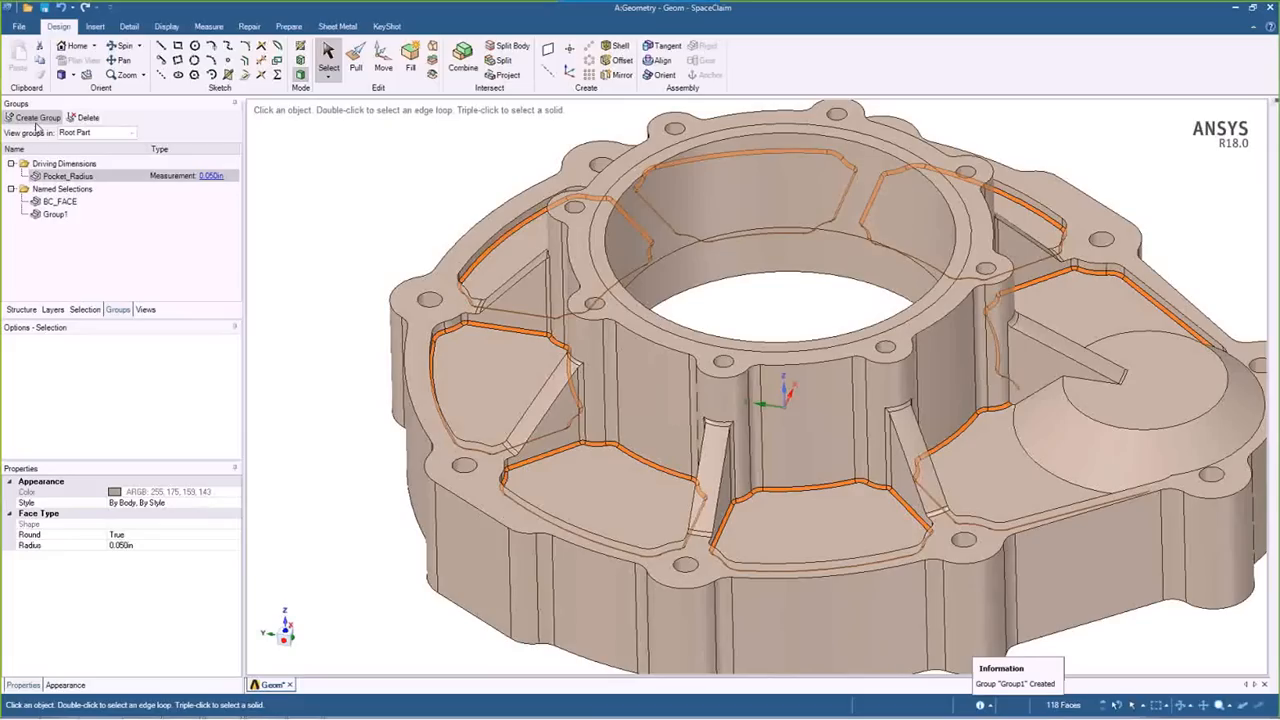
click(76, 221)
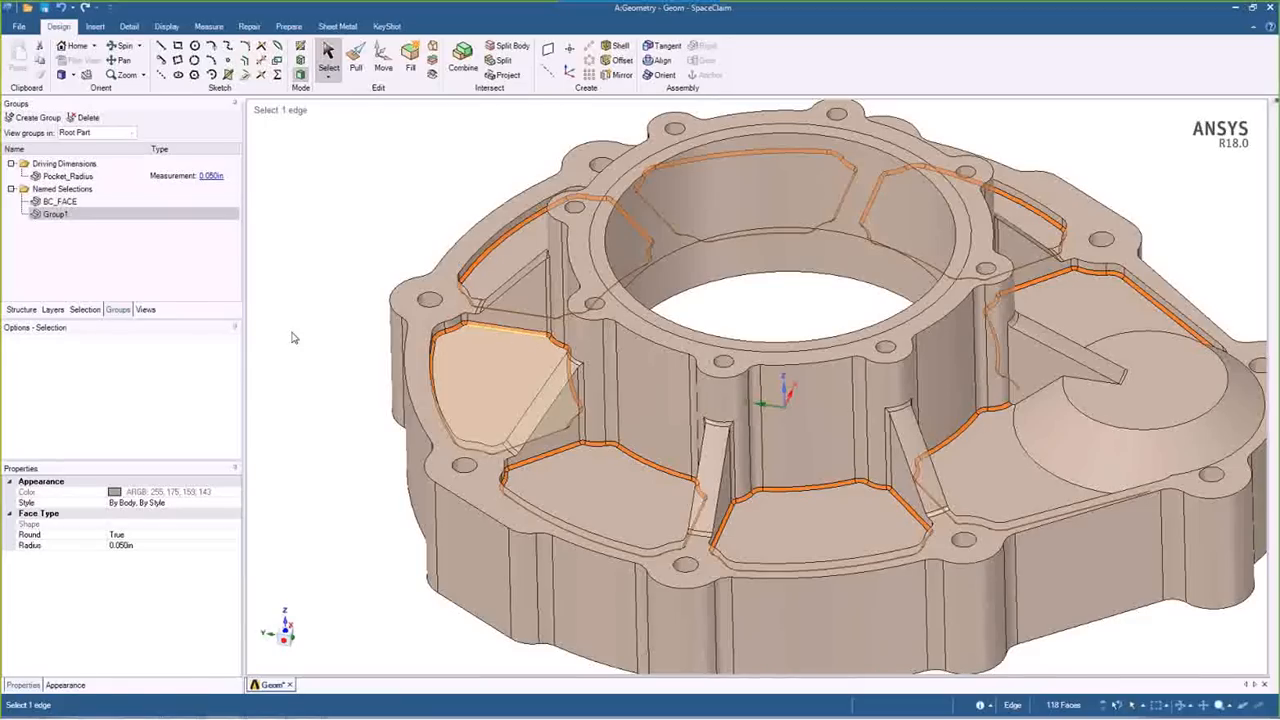
click(60, 216)
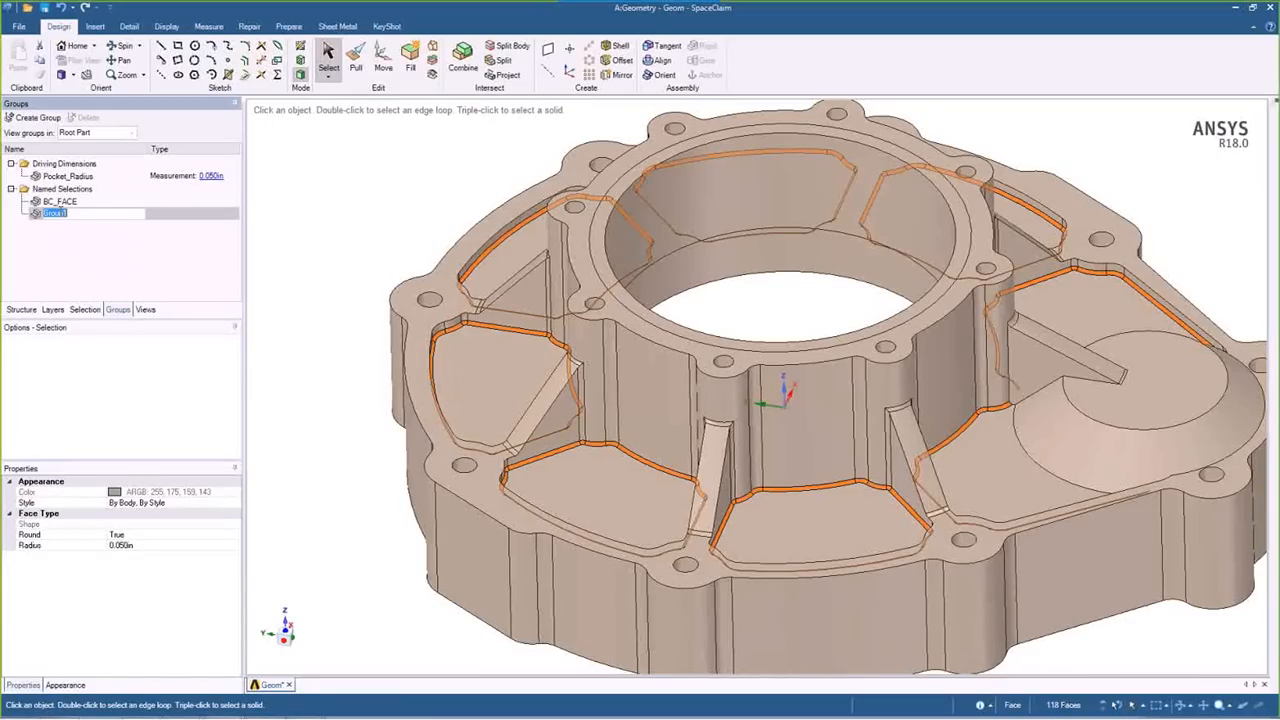
text(Pocket_Blends)
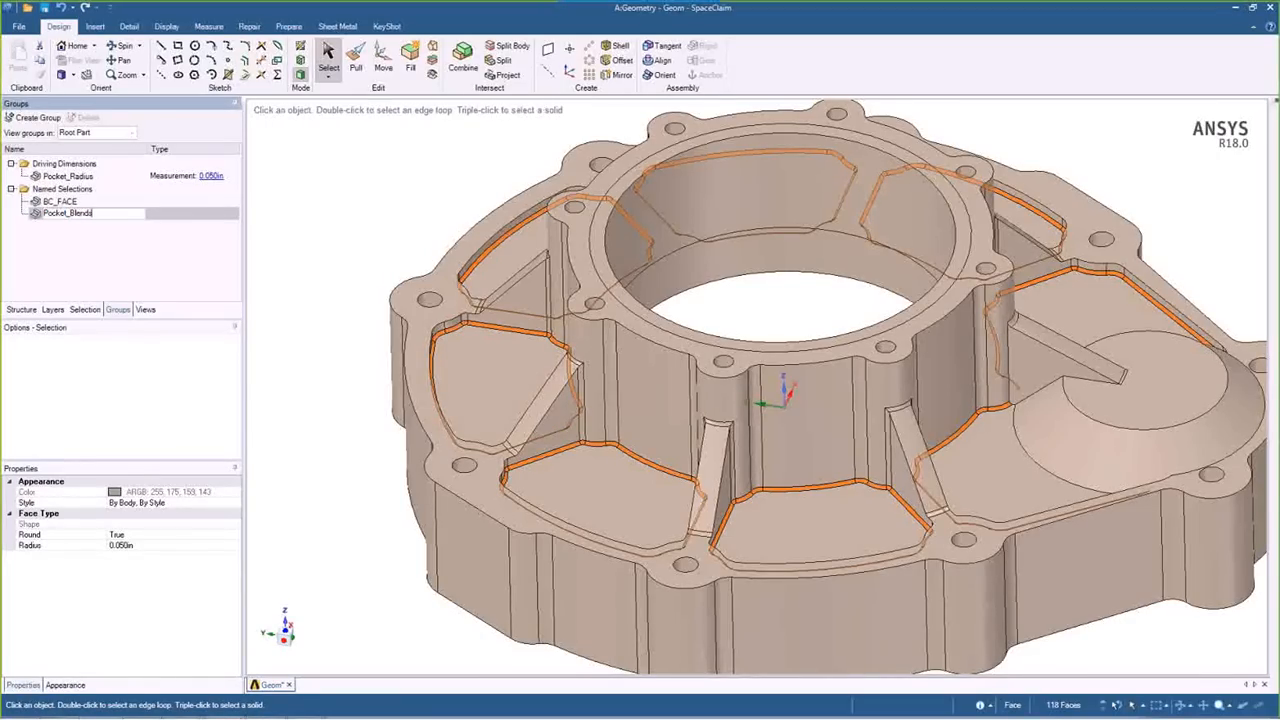
key(Return)
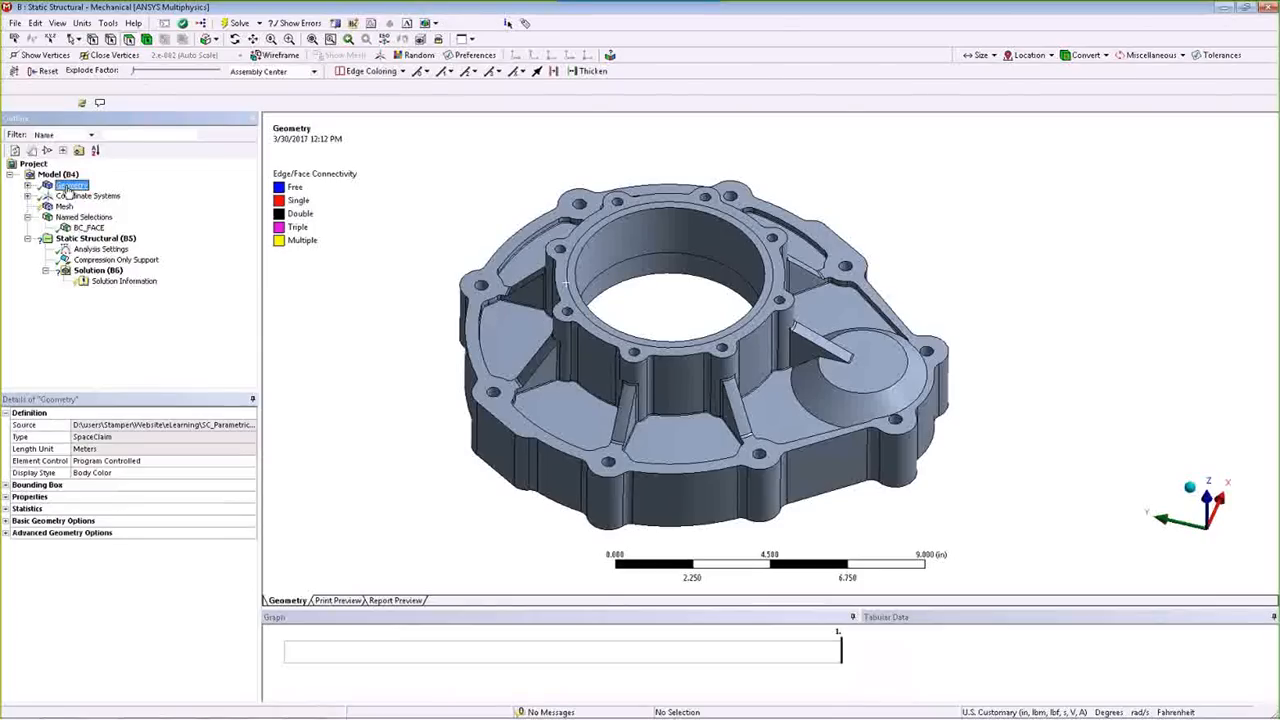
Update the geometry from source in Mechanical and check the faces scoped to the Pocket_Blends named selection.
right_click(75, 175)
click(115, 255)
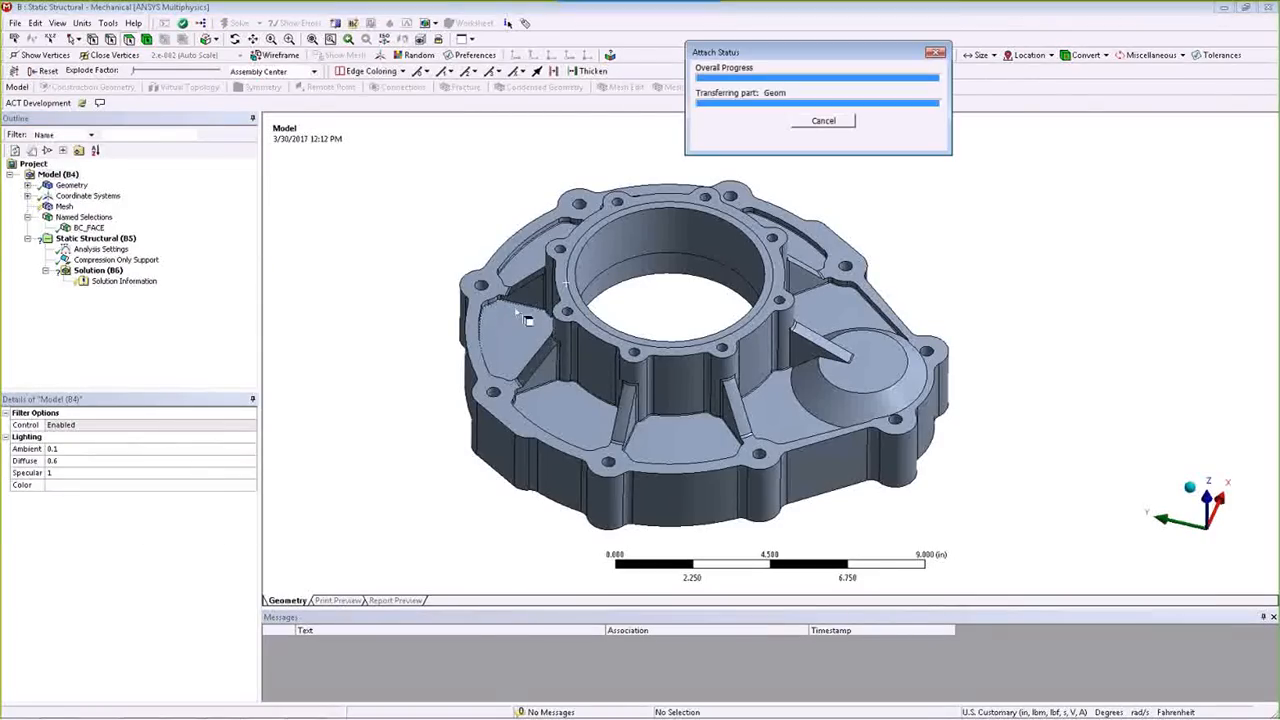
drag(436, 275, 615, 374)
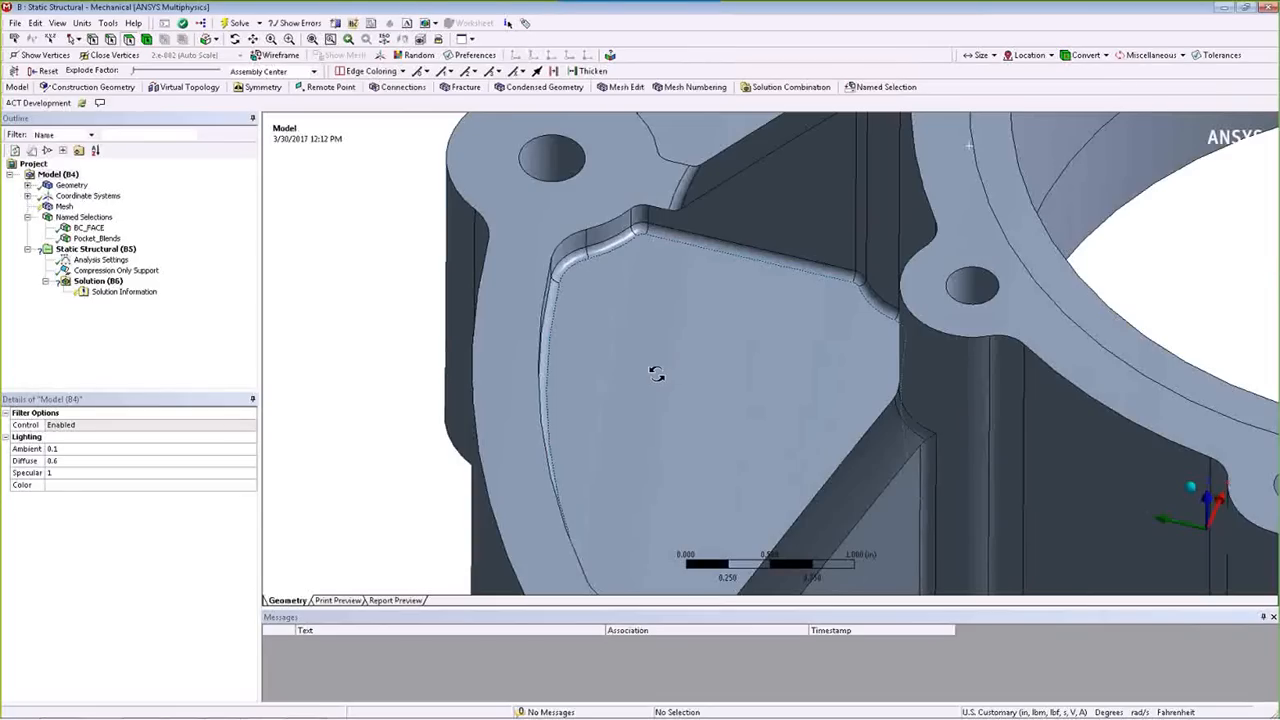
key(F7)
click(95, 239)
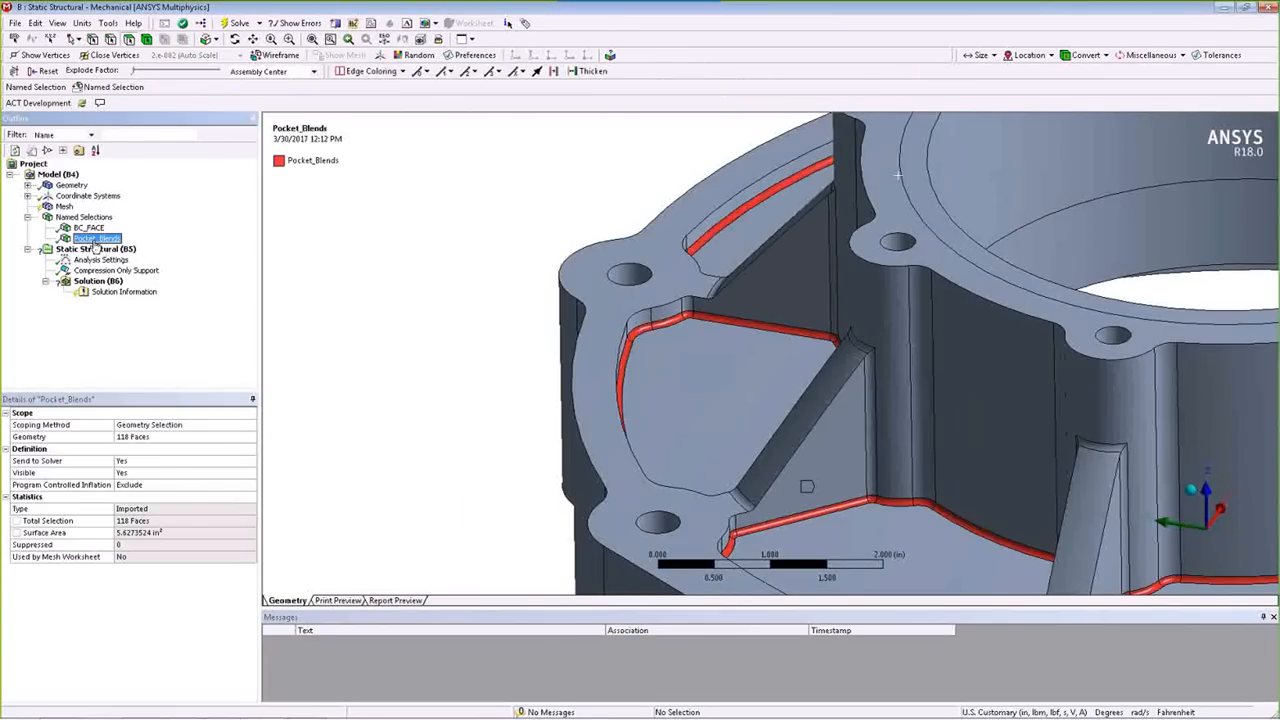
Add a Face Meshing control to the mesh and scope it to the Pocket_Blends named selection.
click(64, 206)
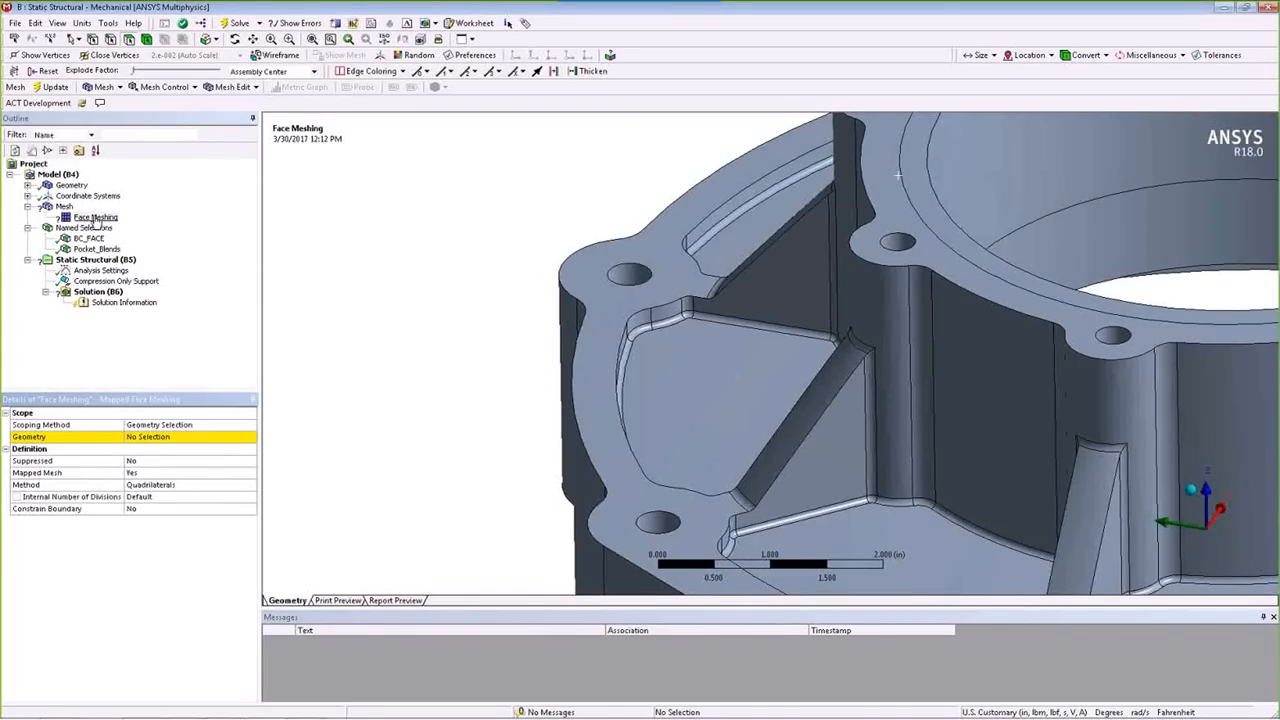
click(178, 424)
click(170, 448)
click(178, 436)
click(170, 446)
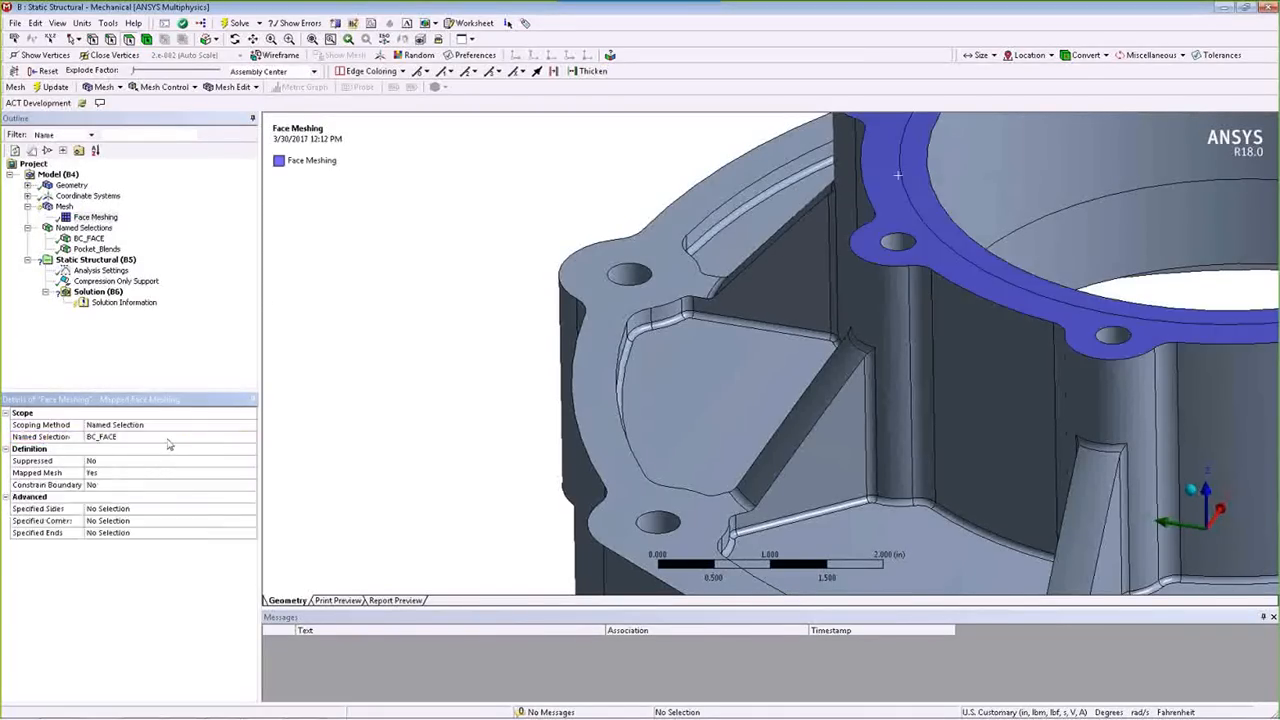
drag(457, 457, 454, 448)
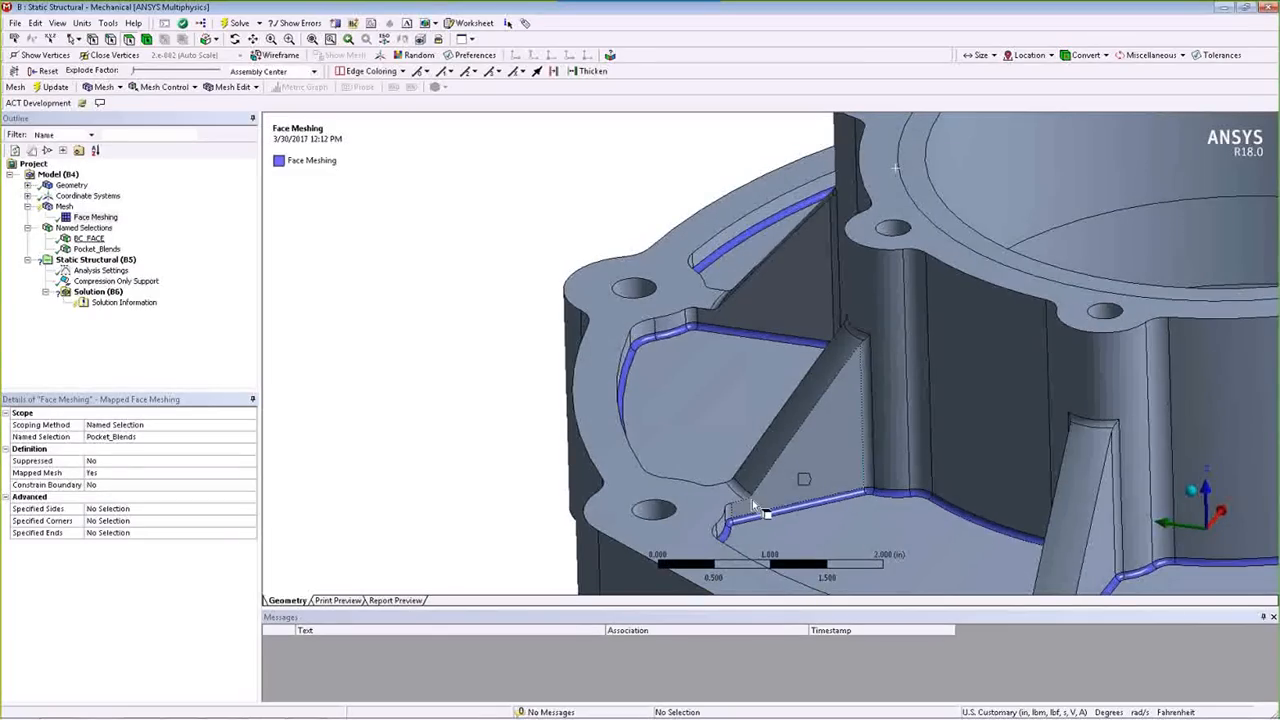
scroll(687, 491, down, 3)
ctrl+middle_drag(741, 484, 699, 450)
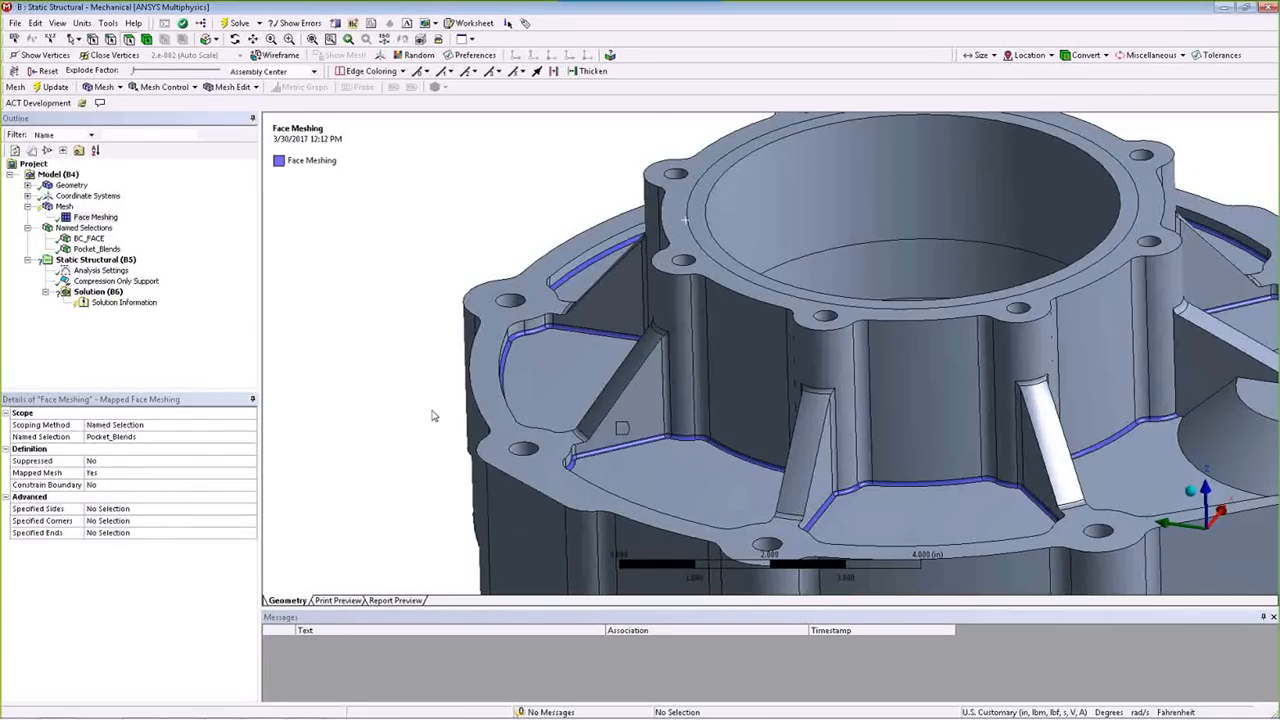
Switch to SpaceClaim and check the distance between two planar faces in the casing's pocket area.
mouse_move(222, 706)
click(265, 670)
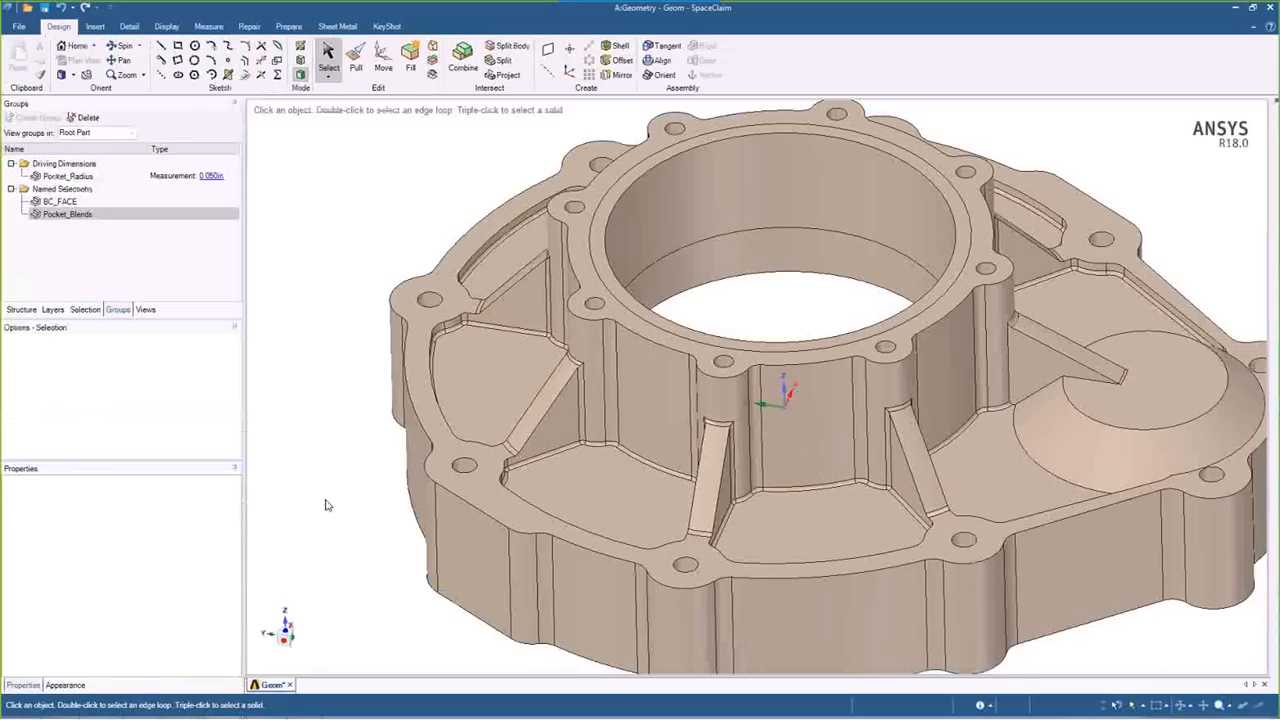
mouse_move(325, 505)
middle_down()
mouse_move(342, 506)
mouse_move(523, 371)
mouse_move(506, 336)
mouse_move(518, 420)
middle_up()
click(508, 401)
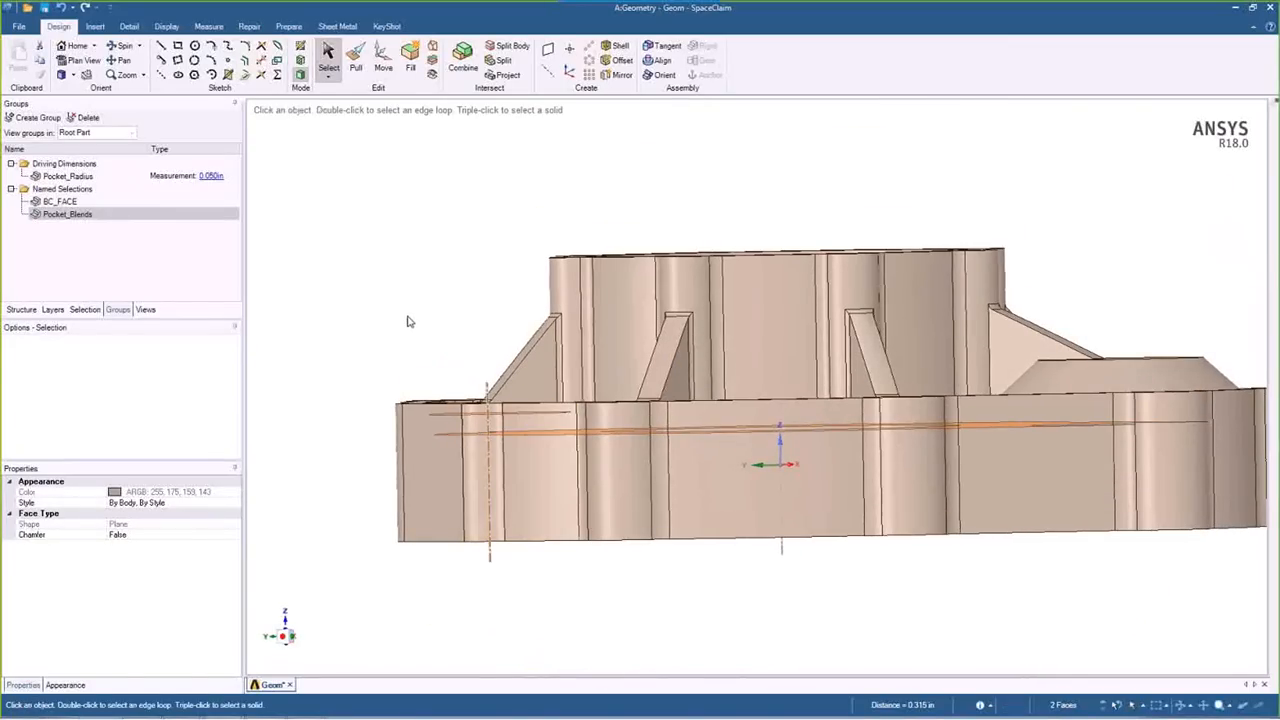
click(371, 371)
key(h)
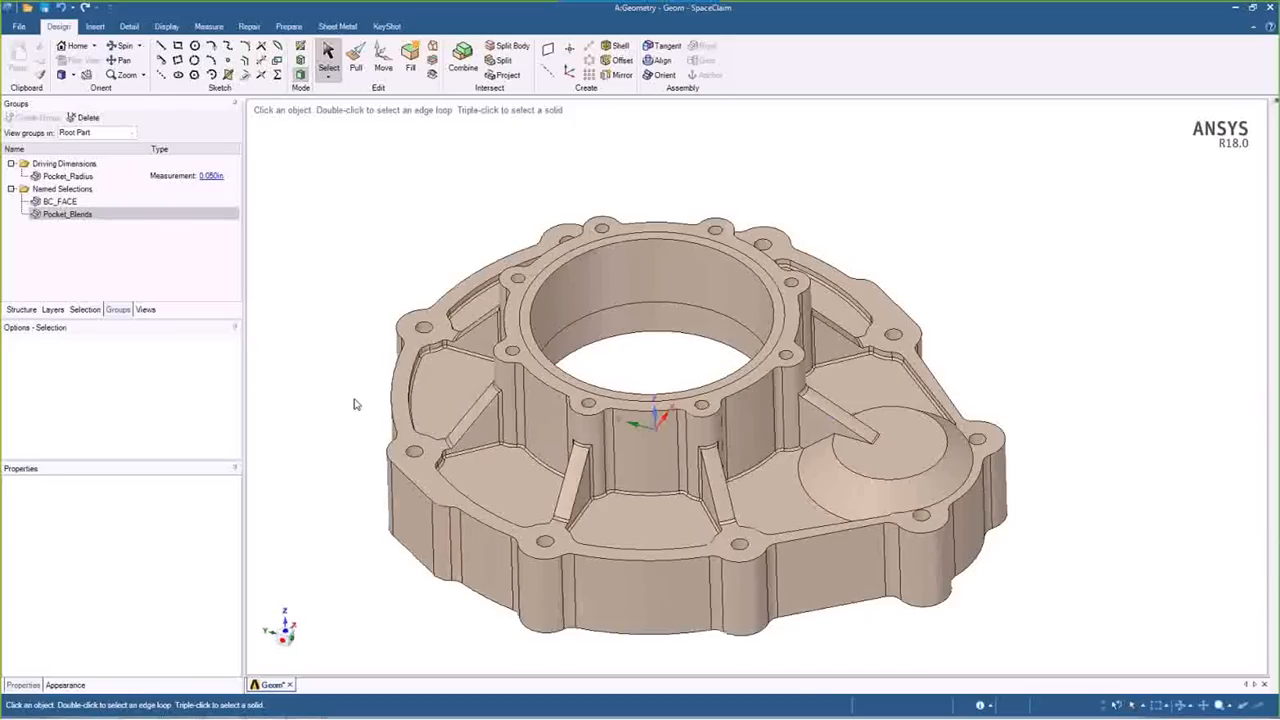
middle_drag(354, 404, 480, 334)
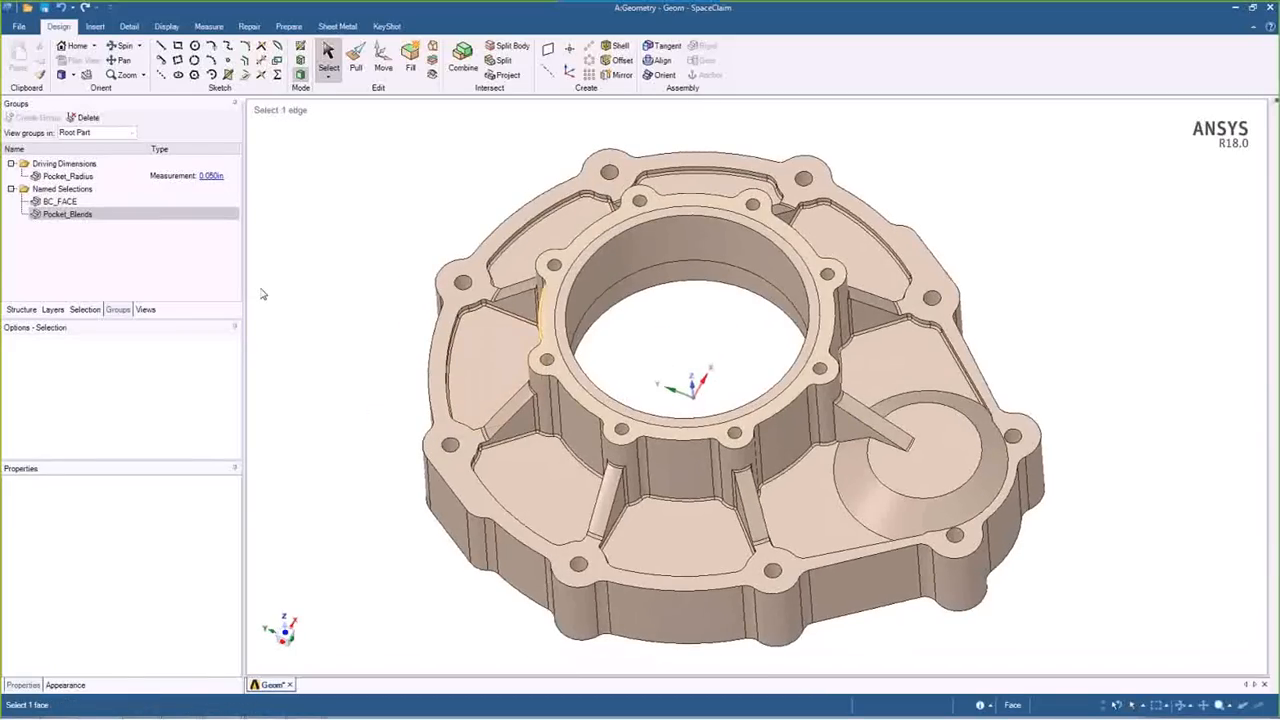
click(21, 309)
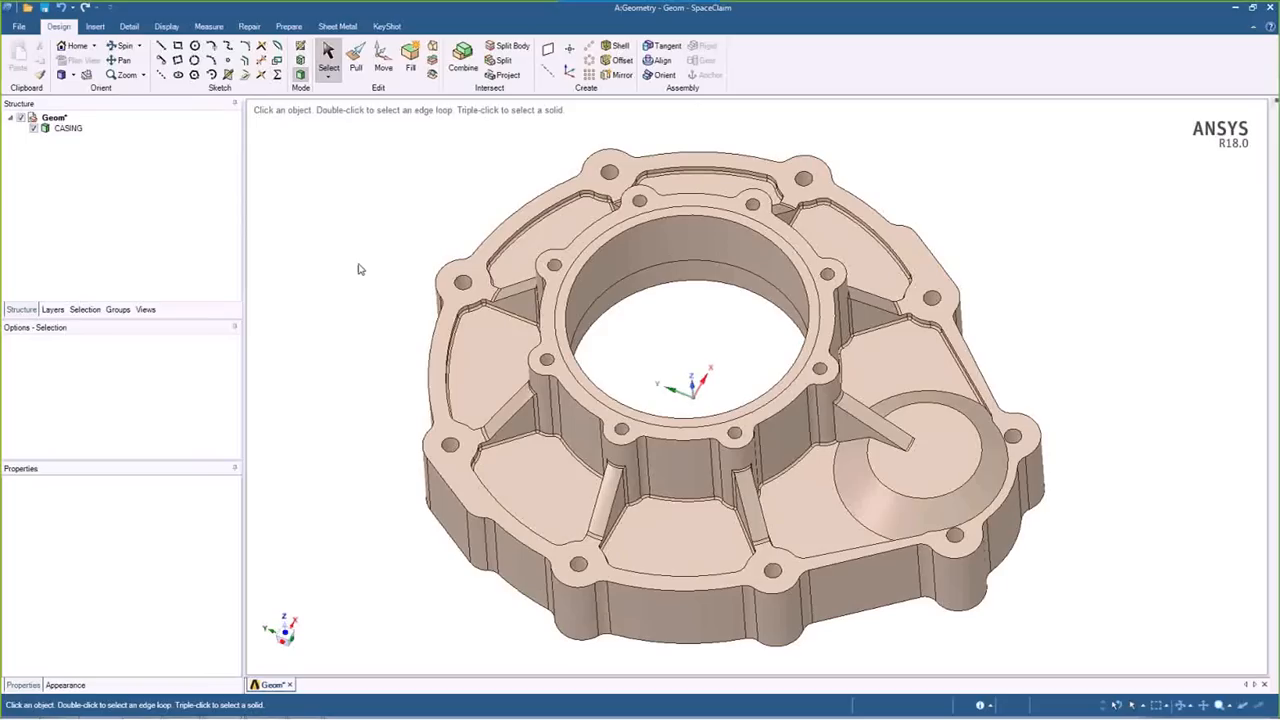
click(118, 311)
middle_drag(366, 431, 370, 400)
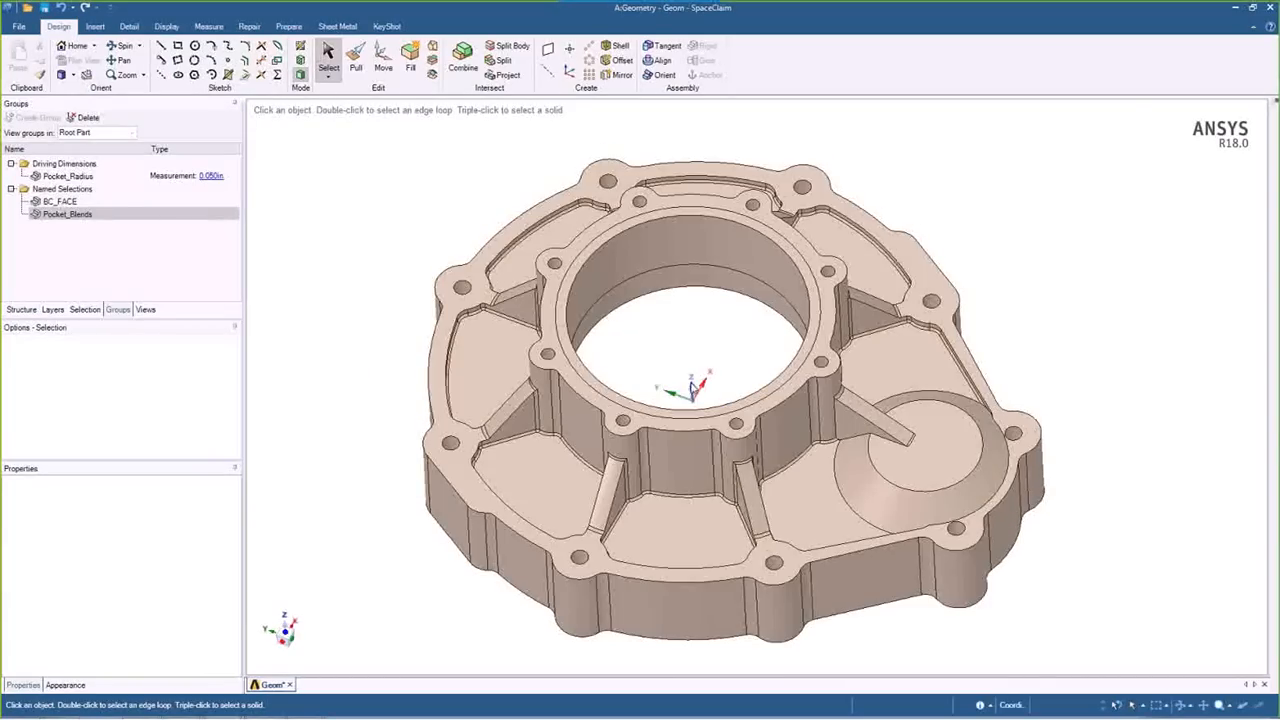
Section the casing through its origin, rotate the section plane about the vertical axis, and examine the wall thickness beneath the pockets.
click(694, 390)
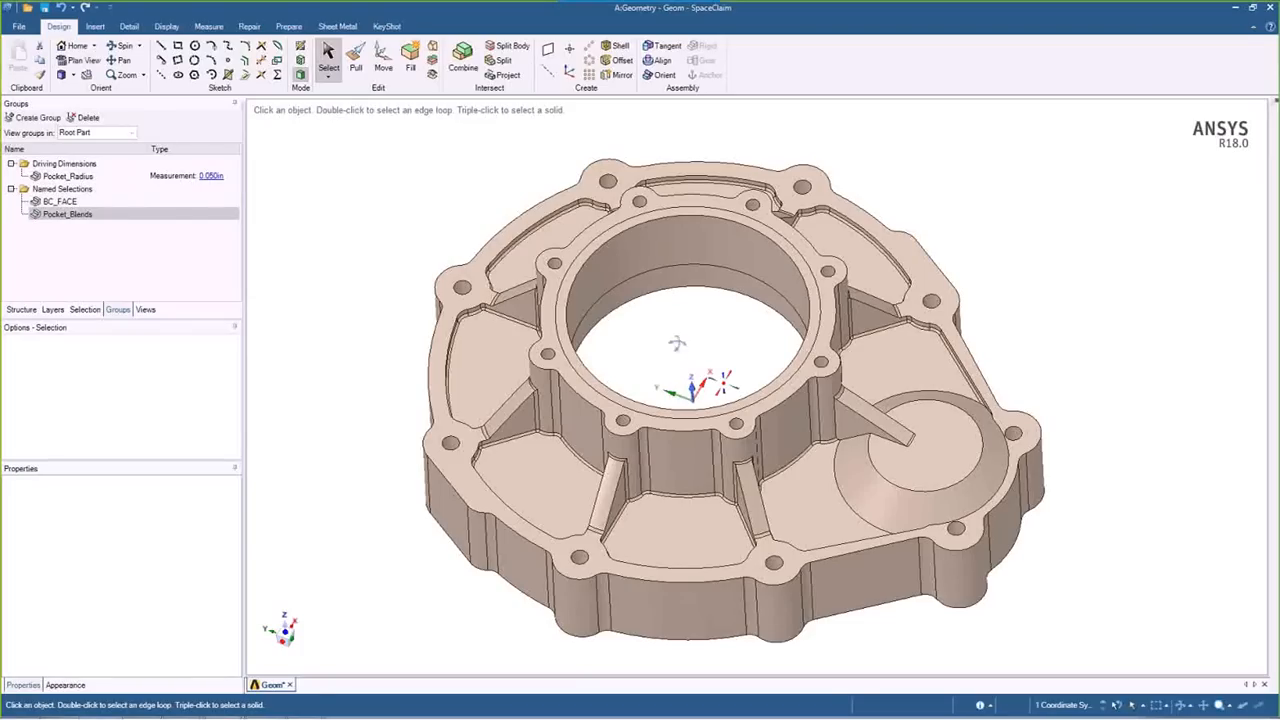
middle_drag(677, 343, 685, 353)
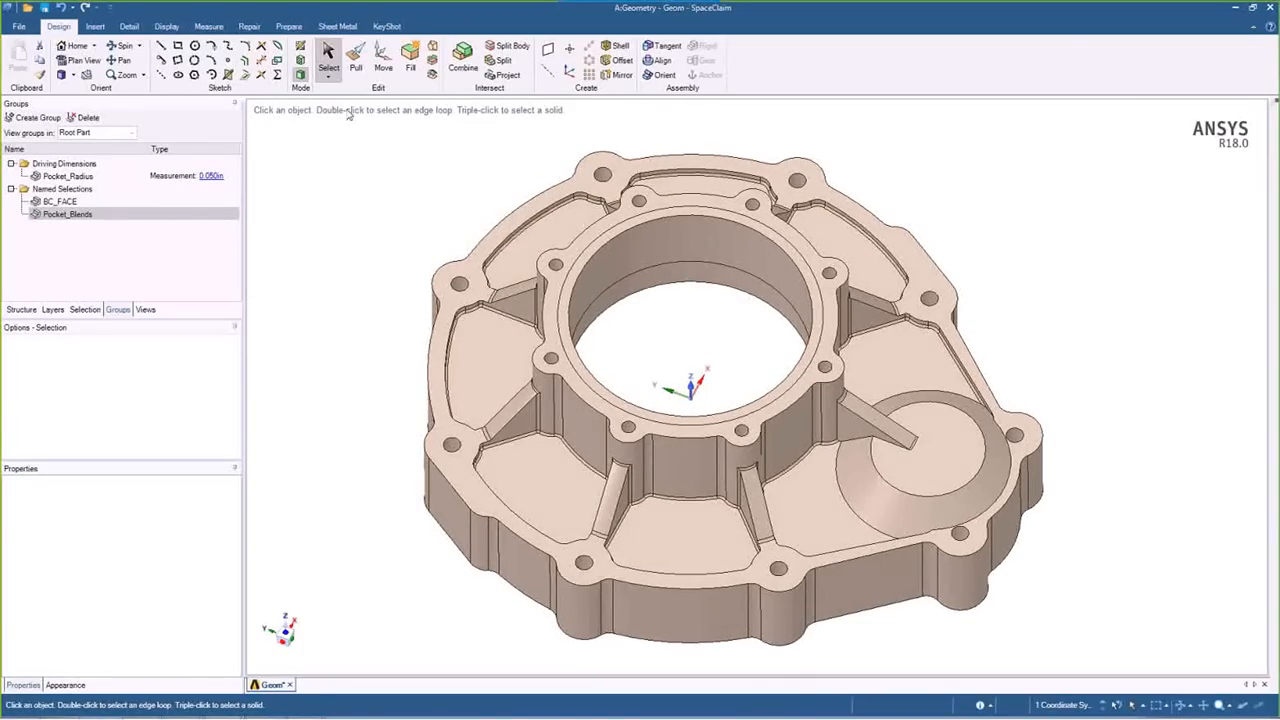
click(305, 72)
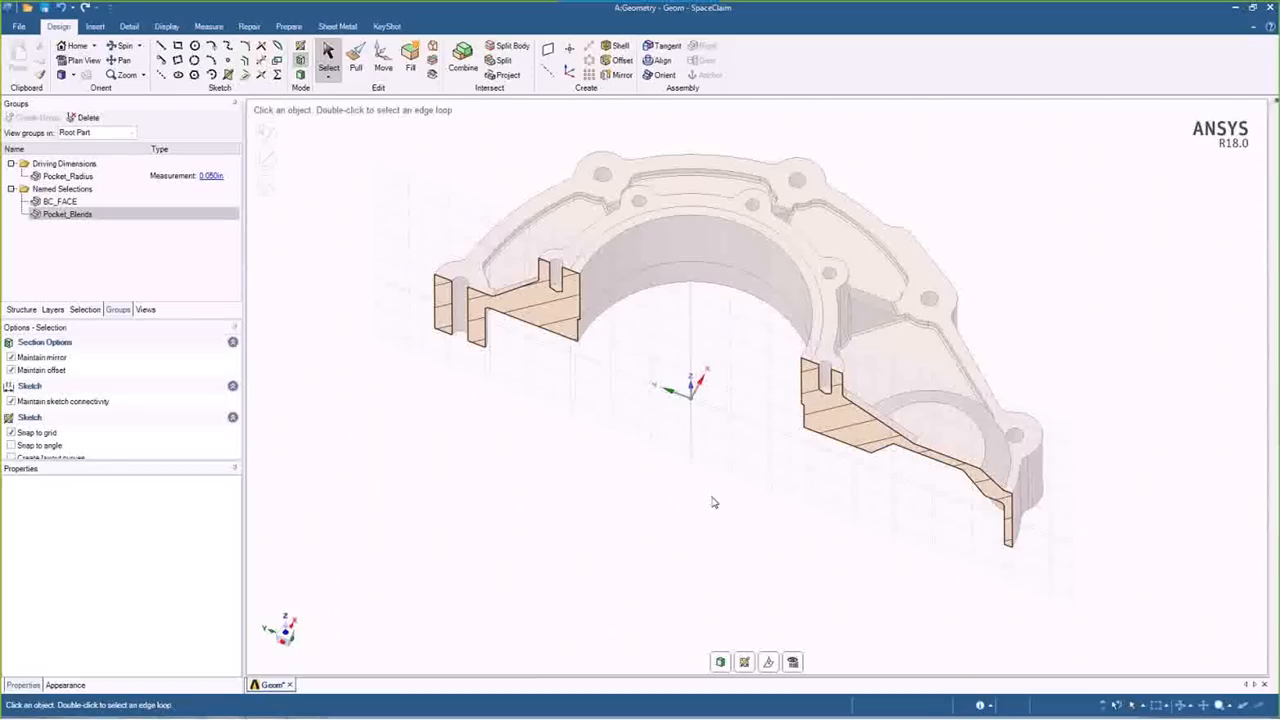
key(m)
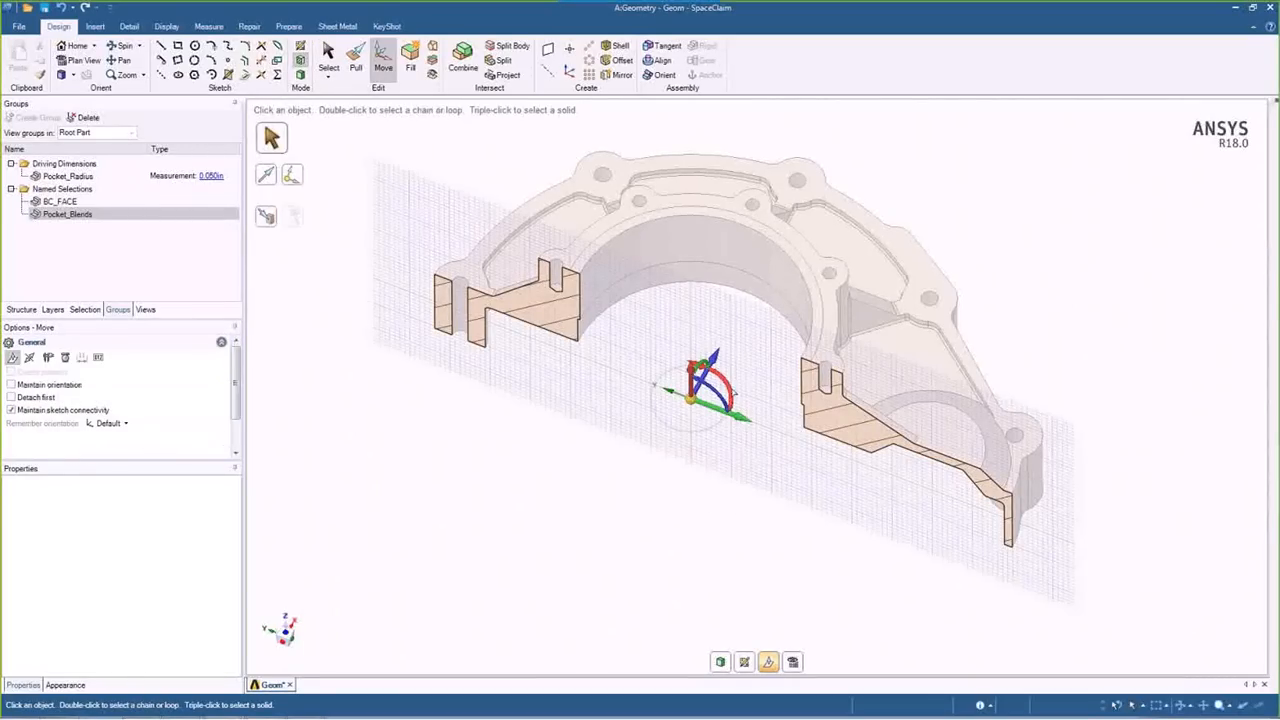
drag(731, 390, 694, 477)
scroll(569, 397, up, 5)
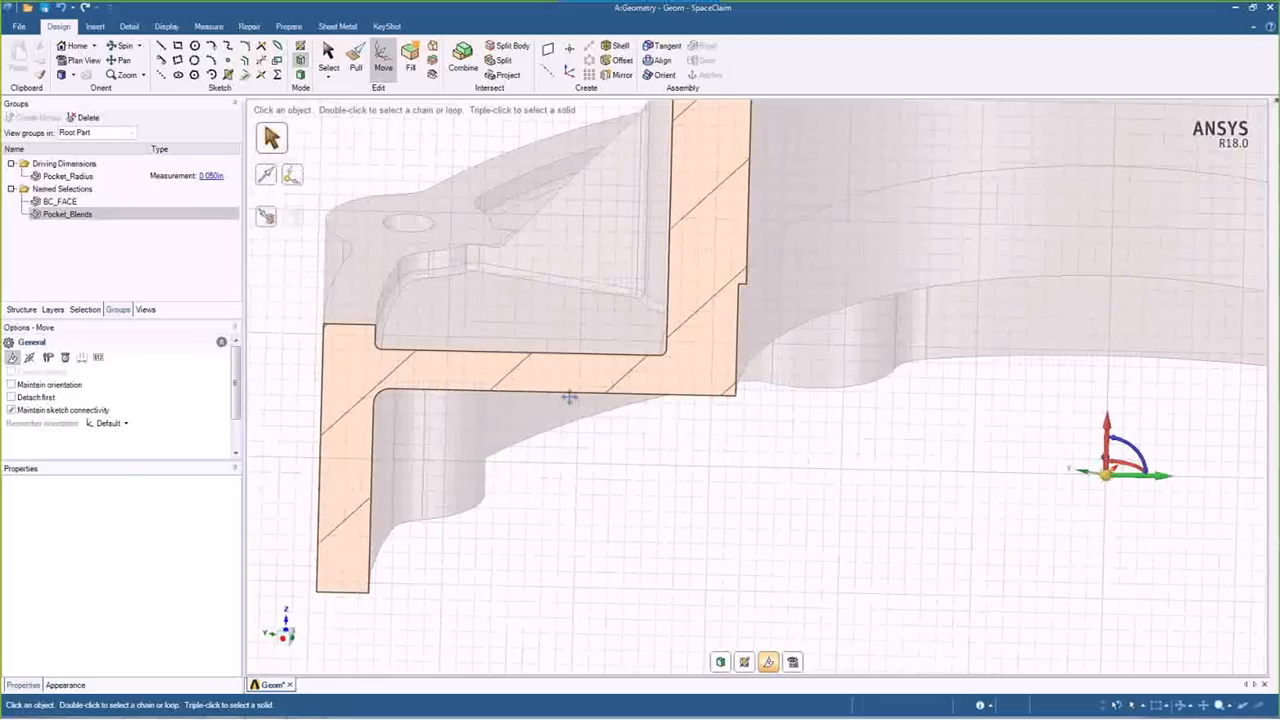
shift+middle_drag(569, 397, 566, 366)
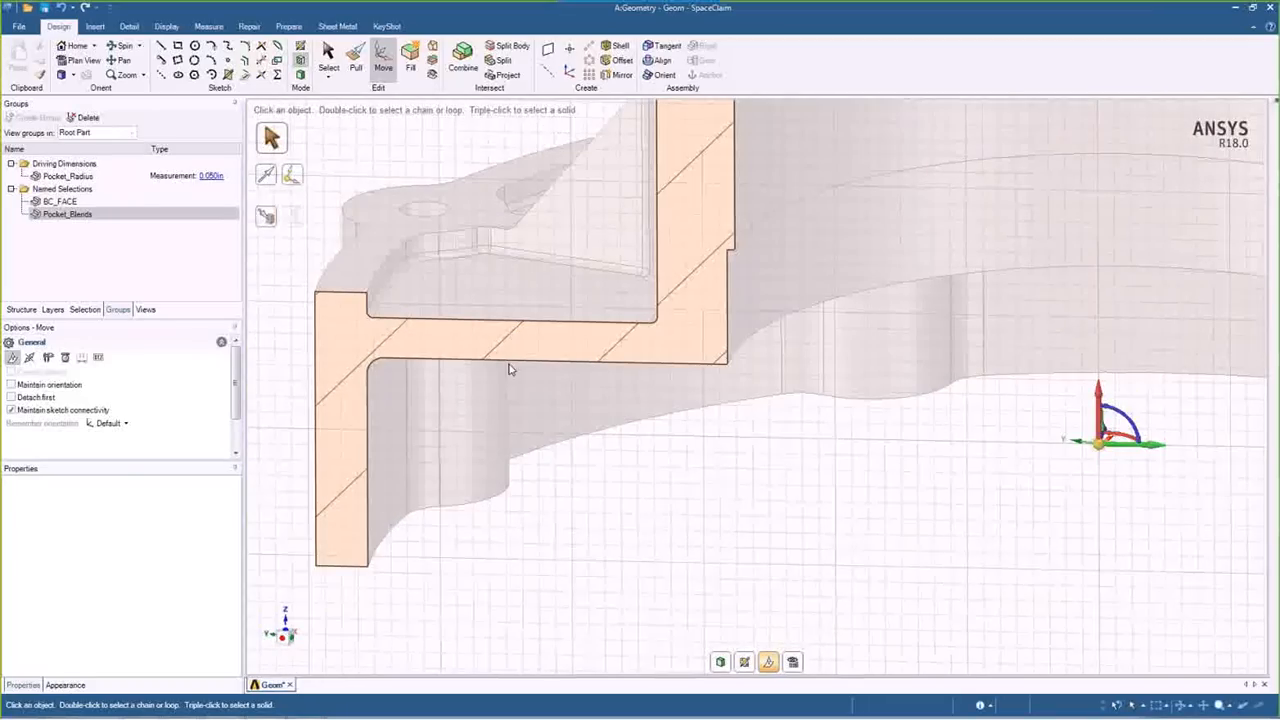
click(301, 75)
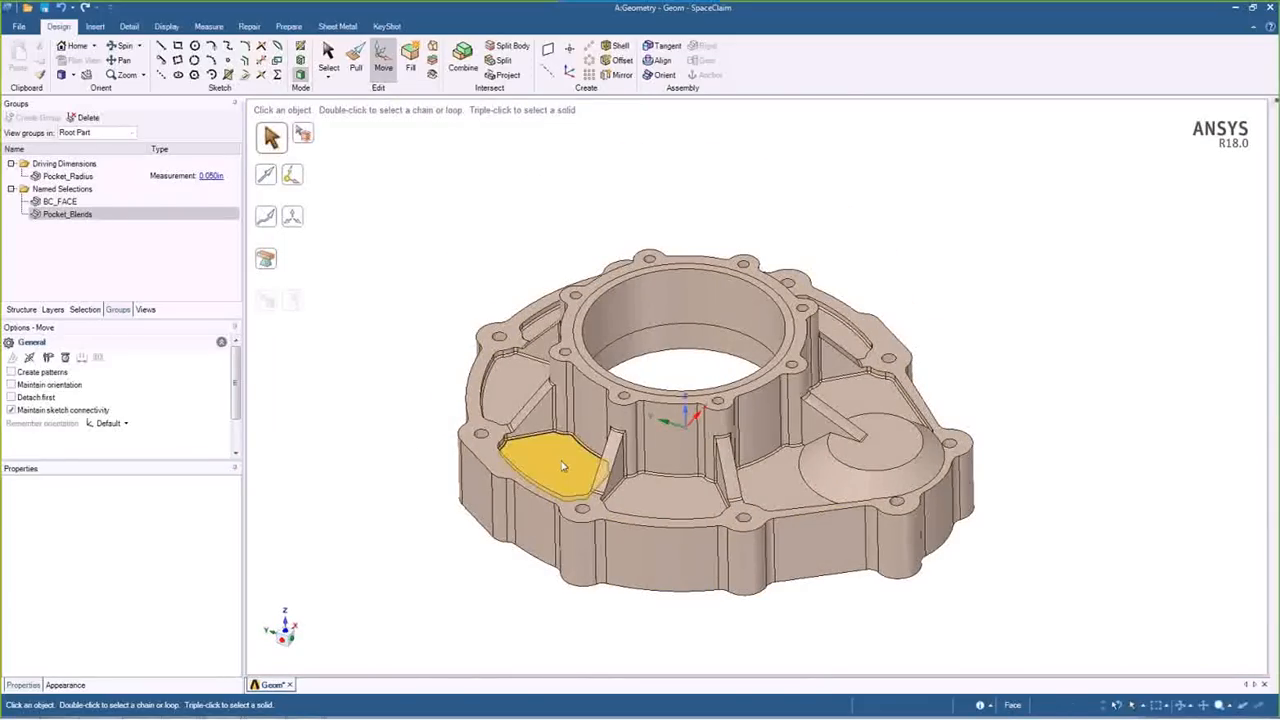
Select one pocket floor face and extend the selection to all coincident faces for the Move tool.
click(560, 462)
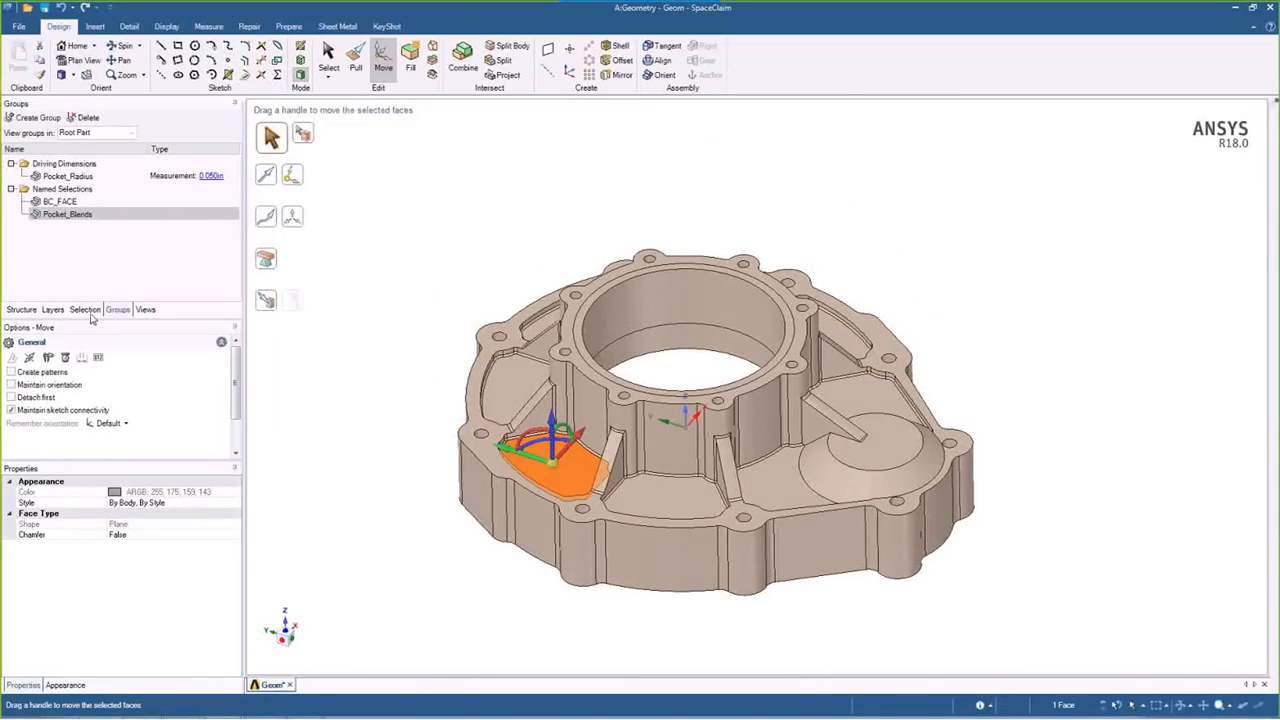
click(85, 310)
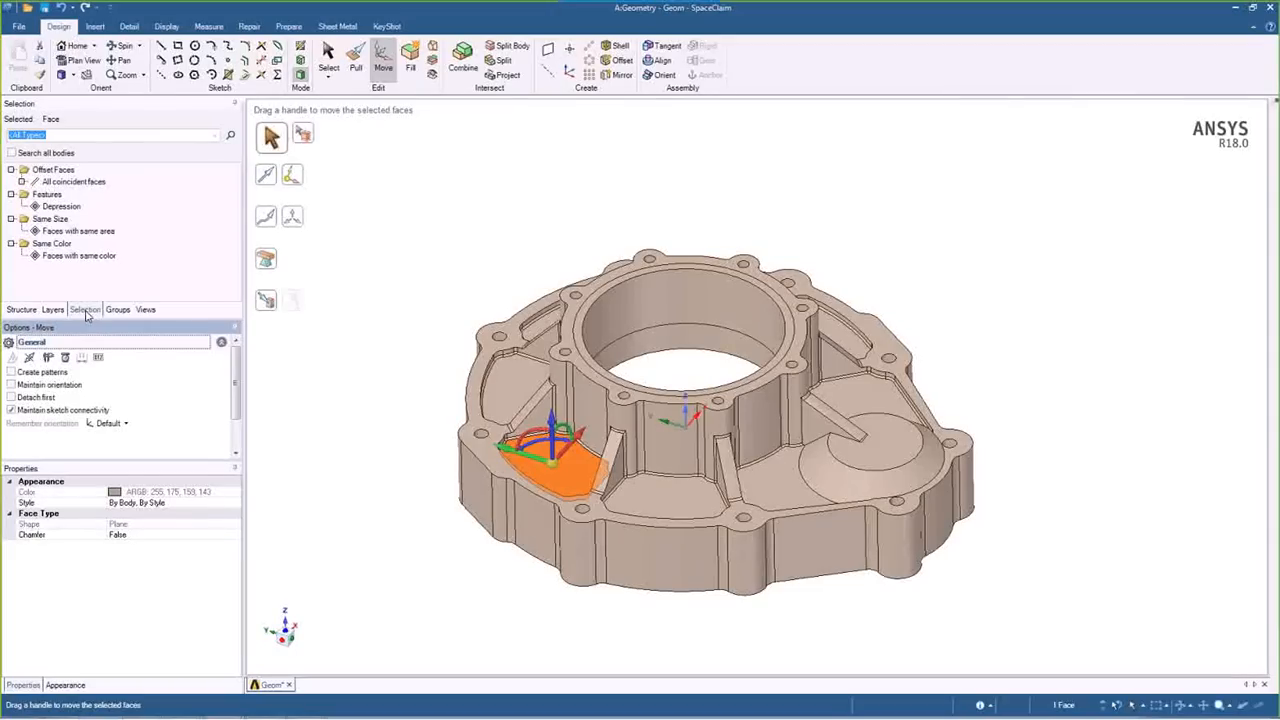
click(73, 181)
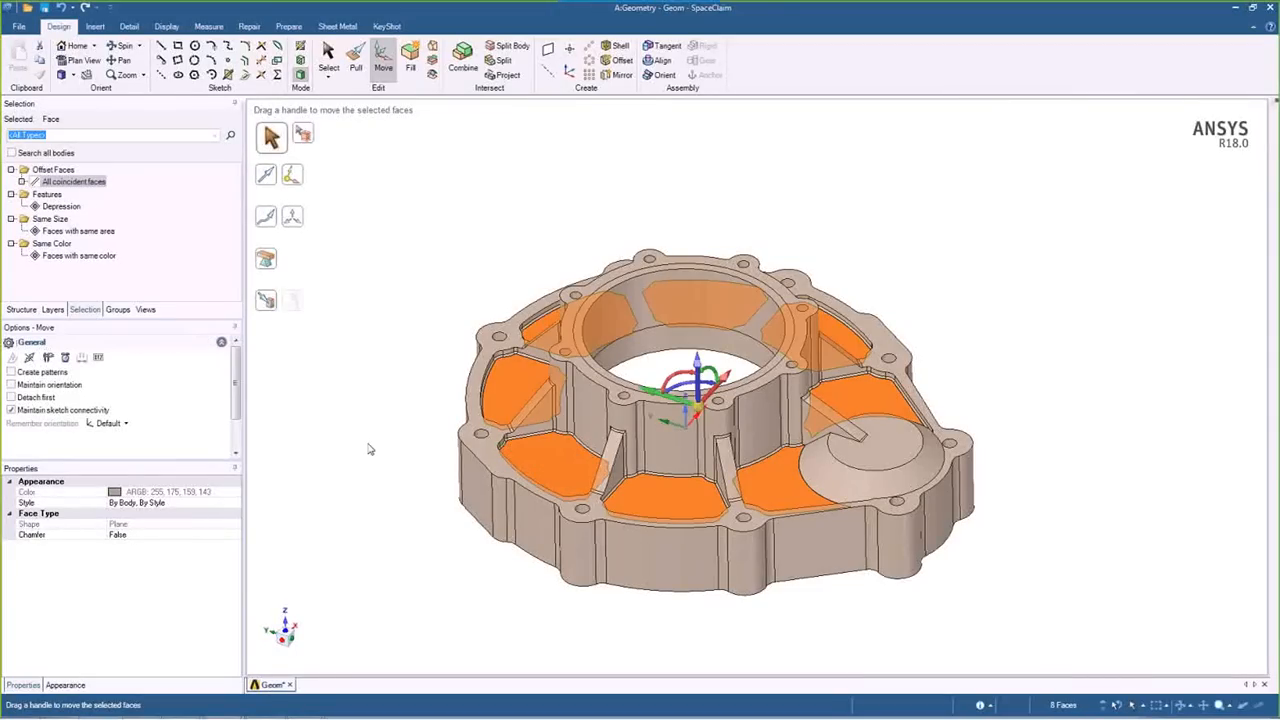
mouse_move(368, 449)
middle_down()
mouse_move(380, 451)
mouse_move(373, 471)
middle_up()
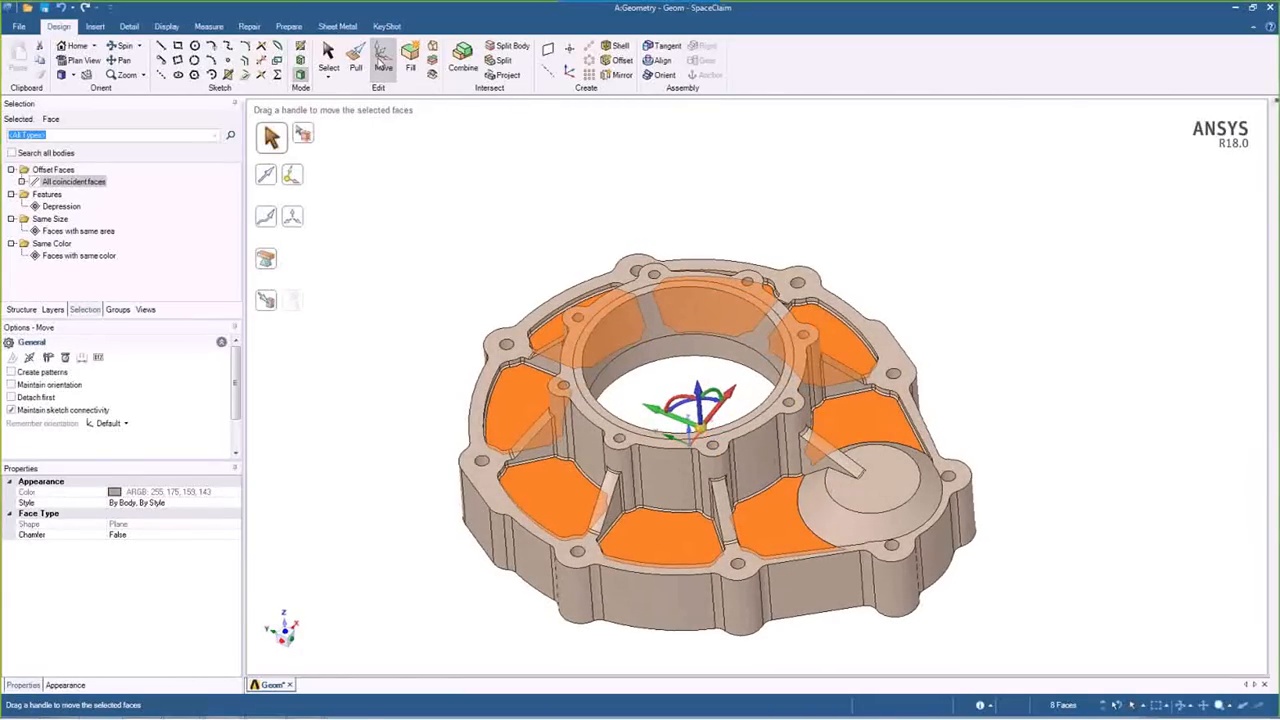
Add a Move ruler dimension along the vertical direction from the selected pocket floors to the planar face on the casing's underside.
click(382, 56)
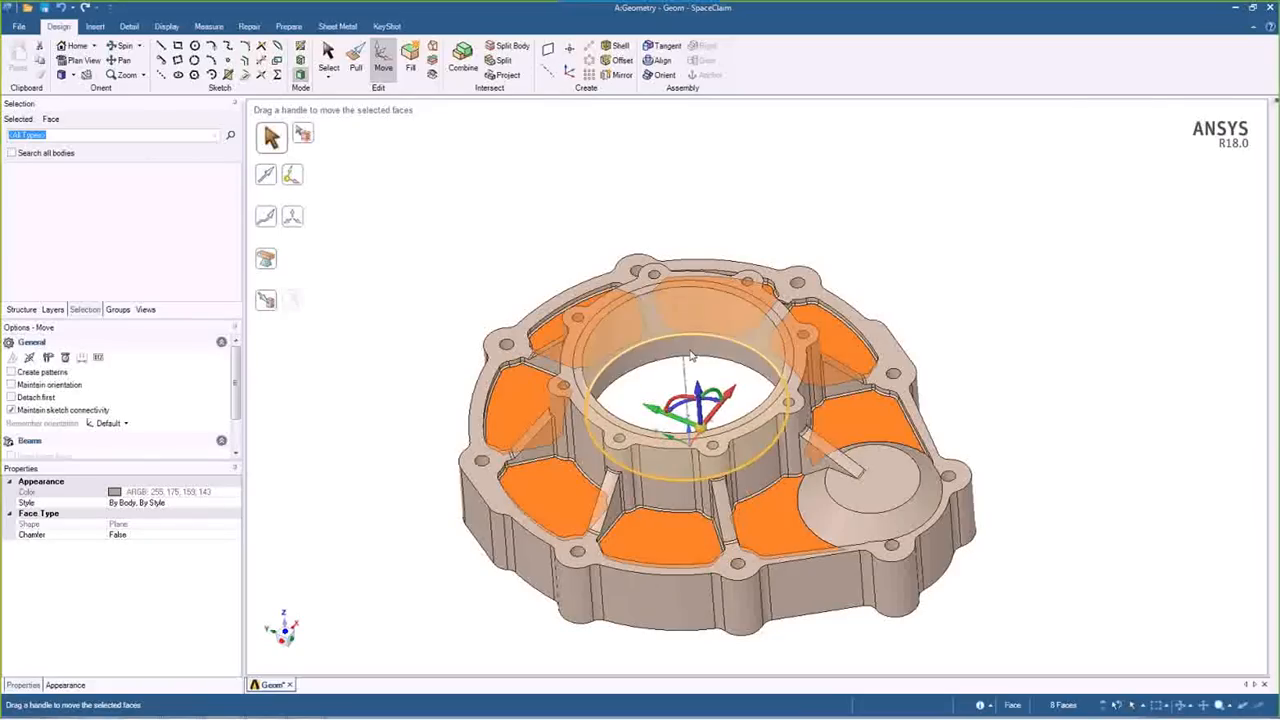
click(699, 400)
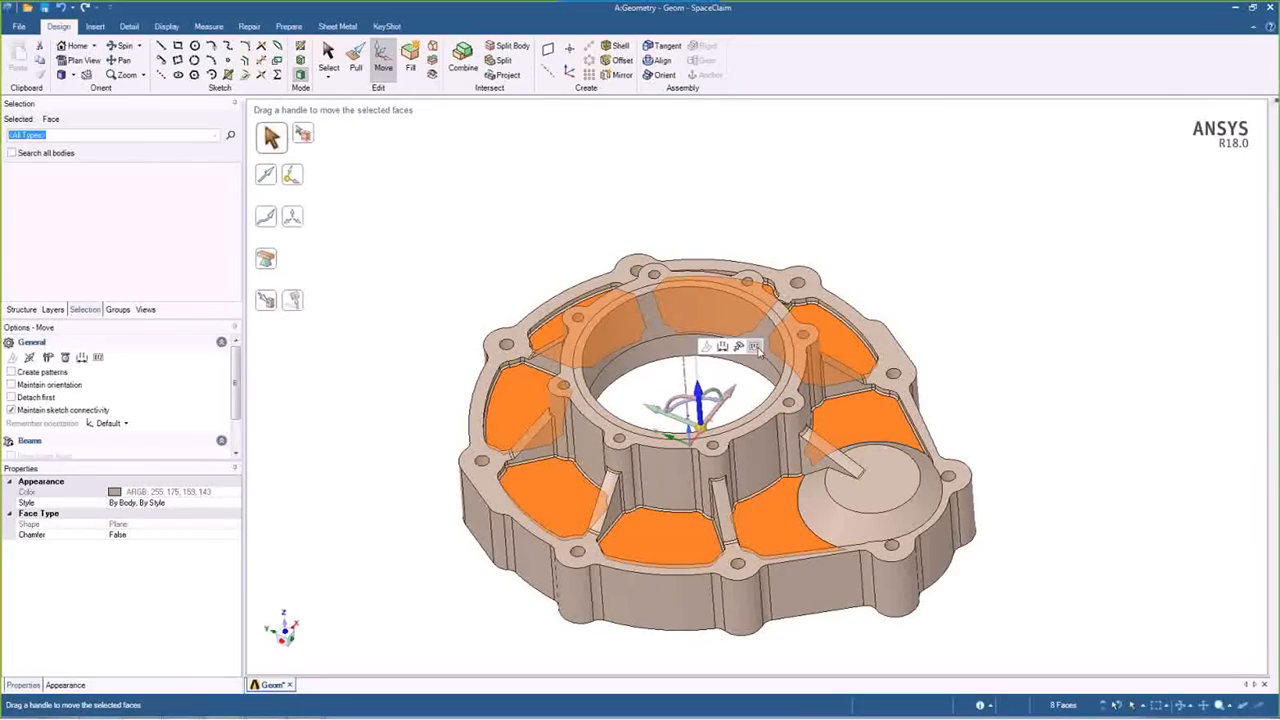
click(722, 346)
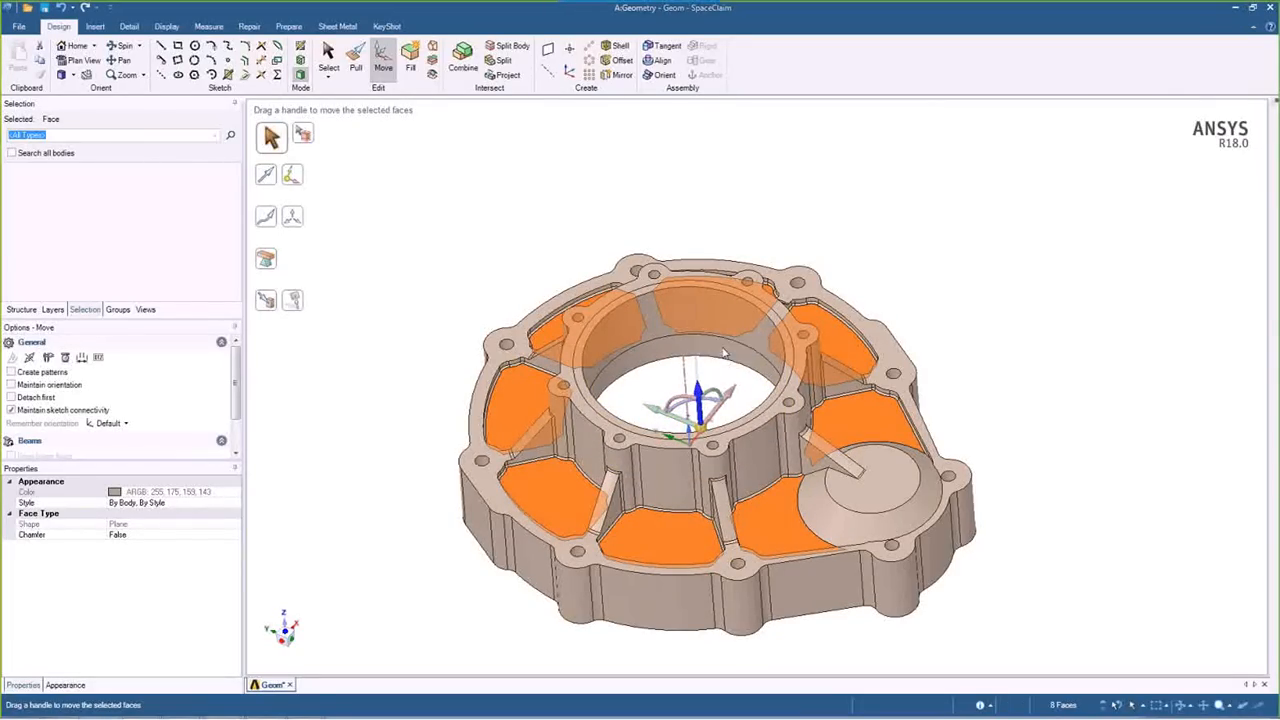
click(635, 373)
middle_drag(635, 373, 694, 455)
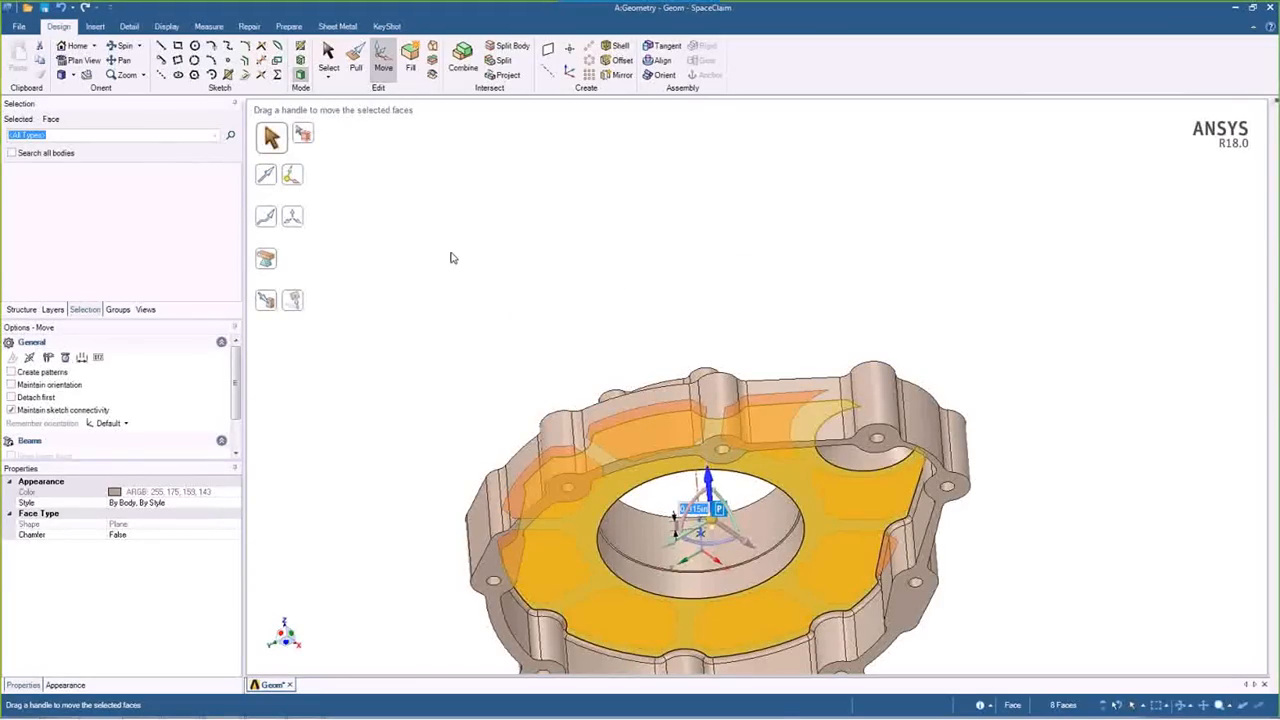
middle_drag(457, 249, 465, 467)
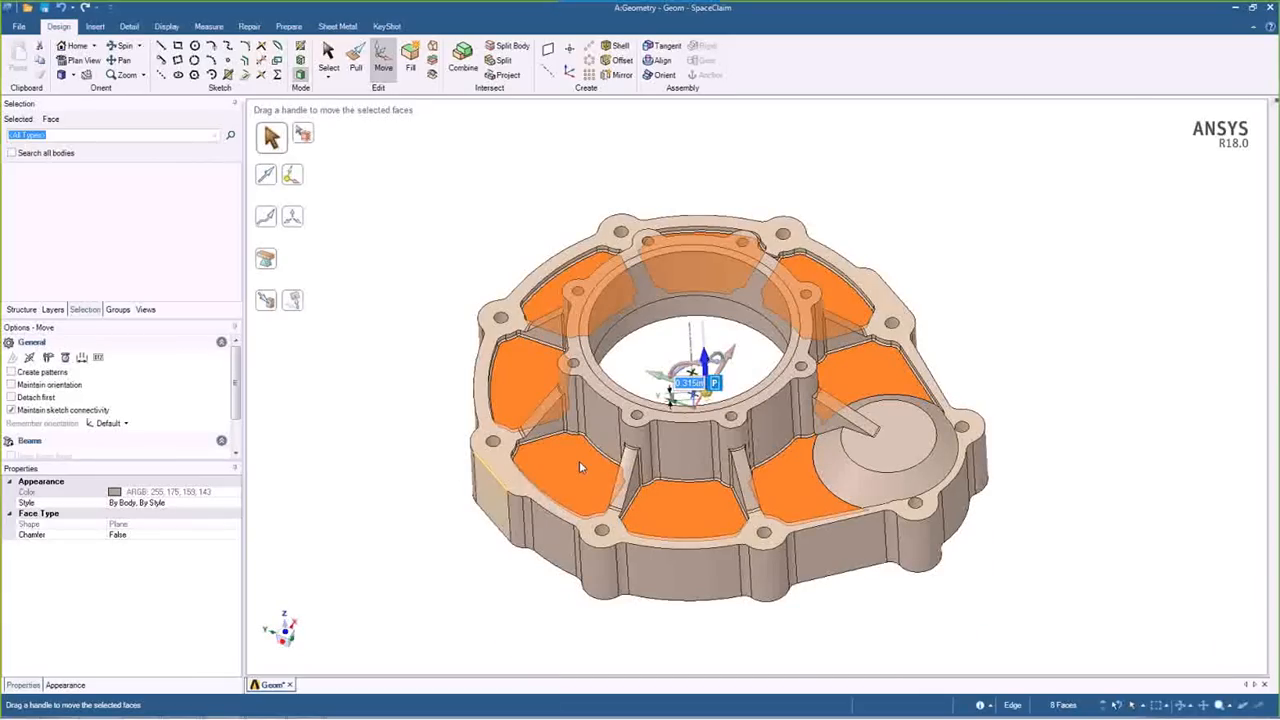
middle_drag(481, 558, 449, 490)
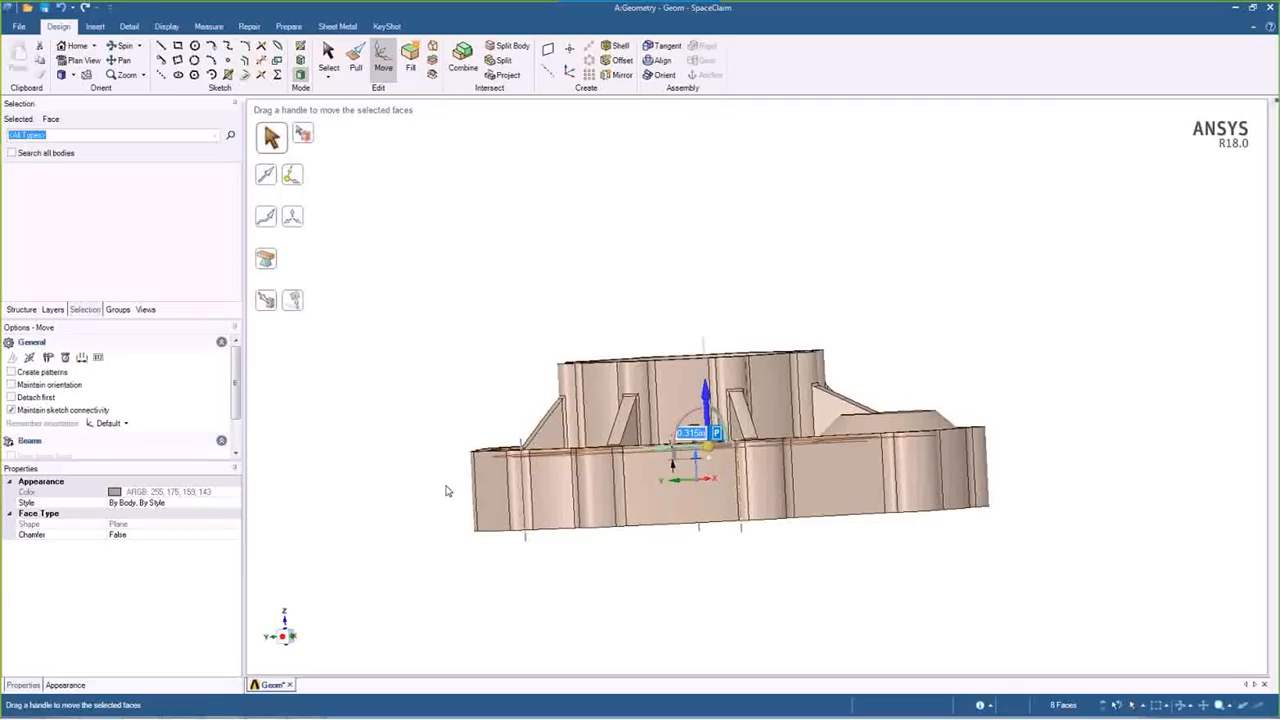
middle_drag(396, 433, 395, 514)
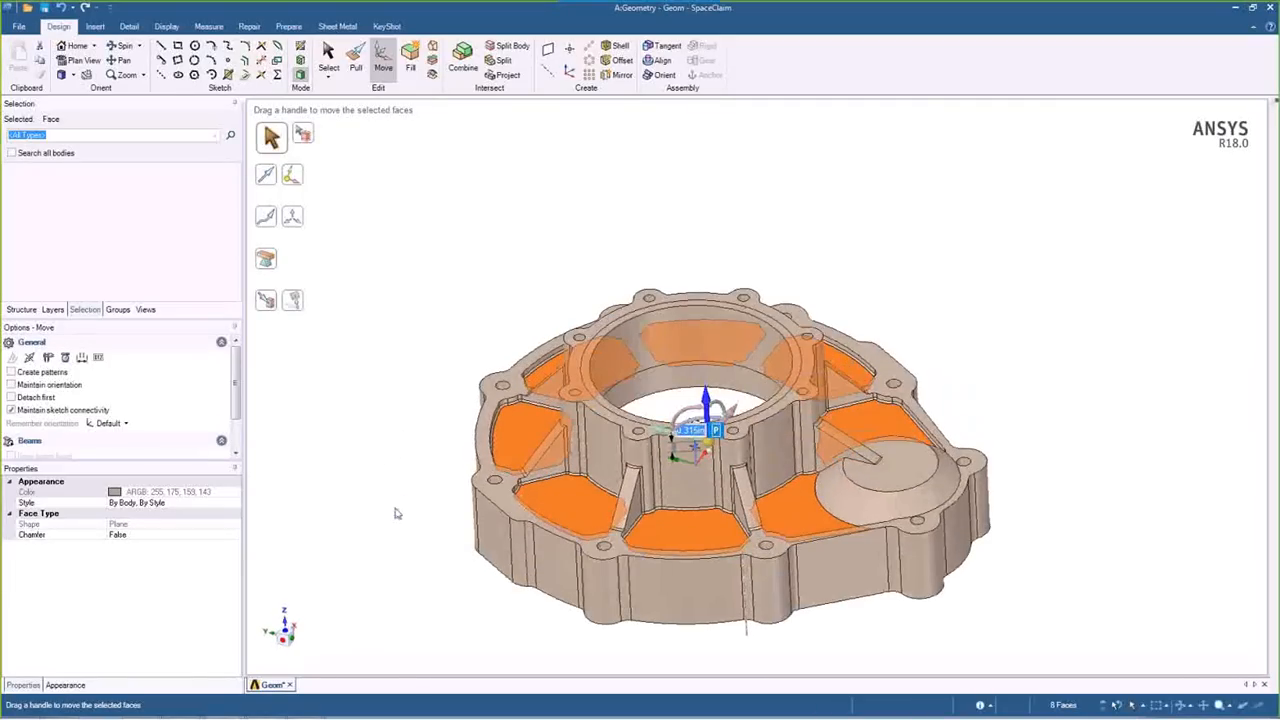
Create a driving dimension group from the ruler dimension and rename it Thickness.
click(118, 309)
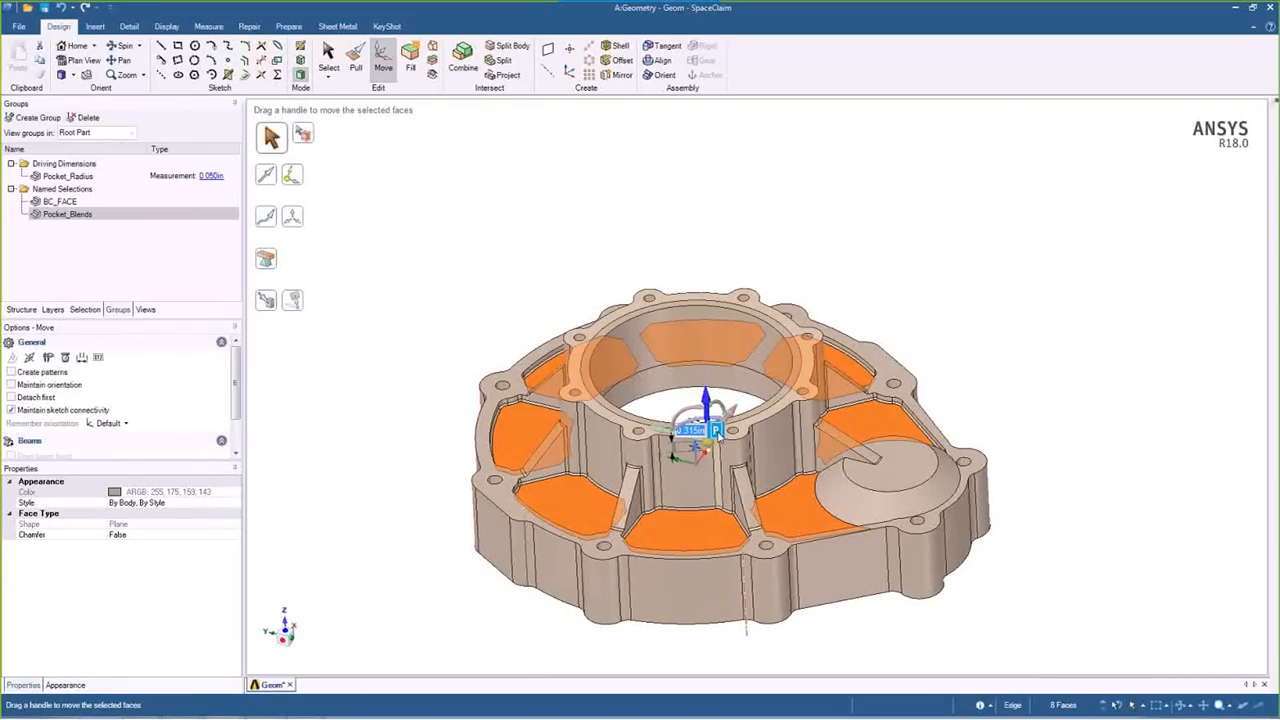
click(716, 429)
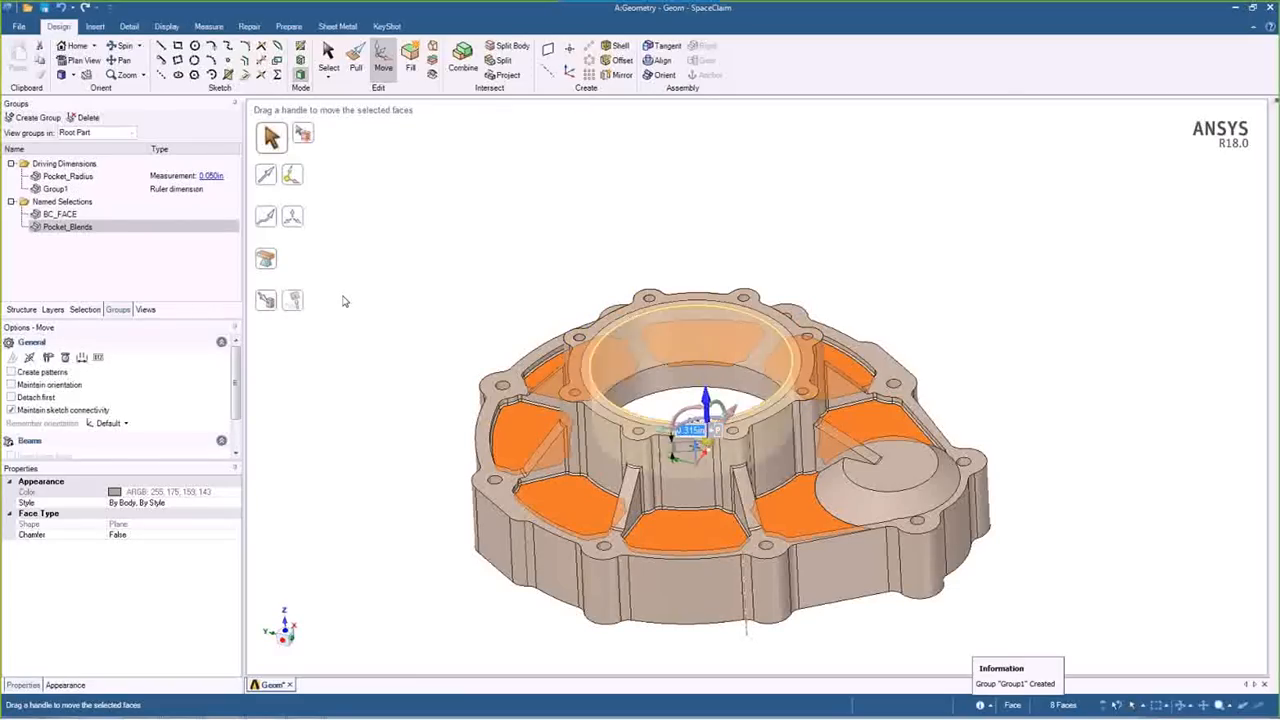
click(73, 191)
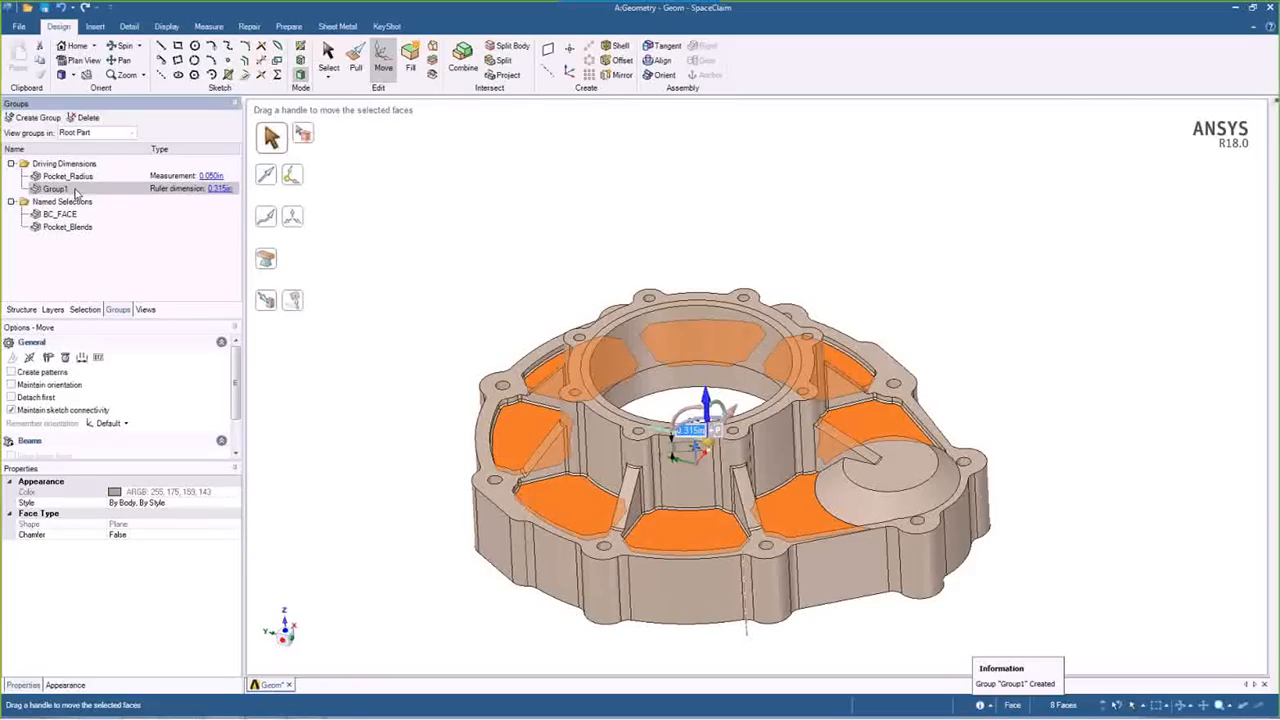
key(s)
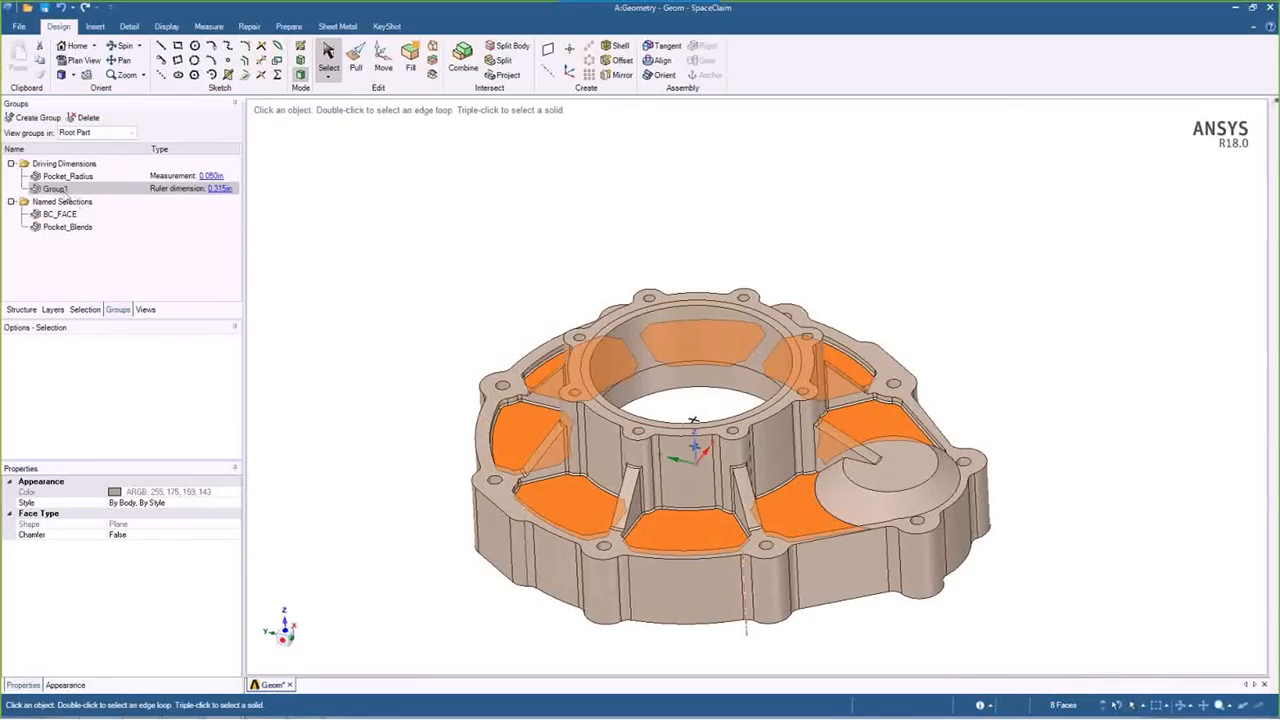
click(63, 190)
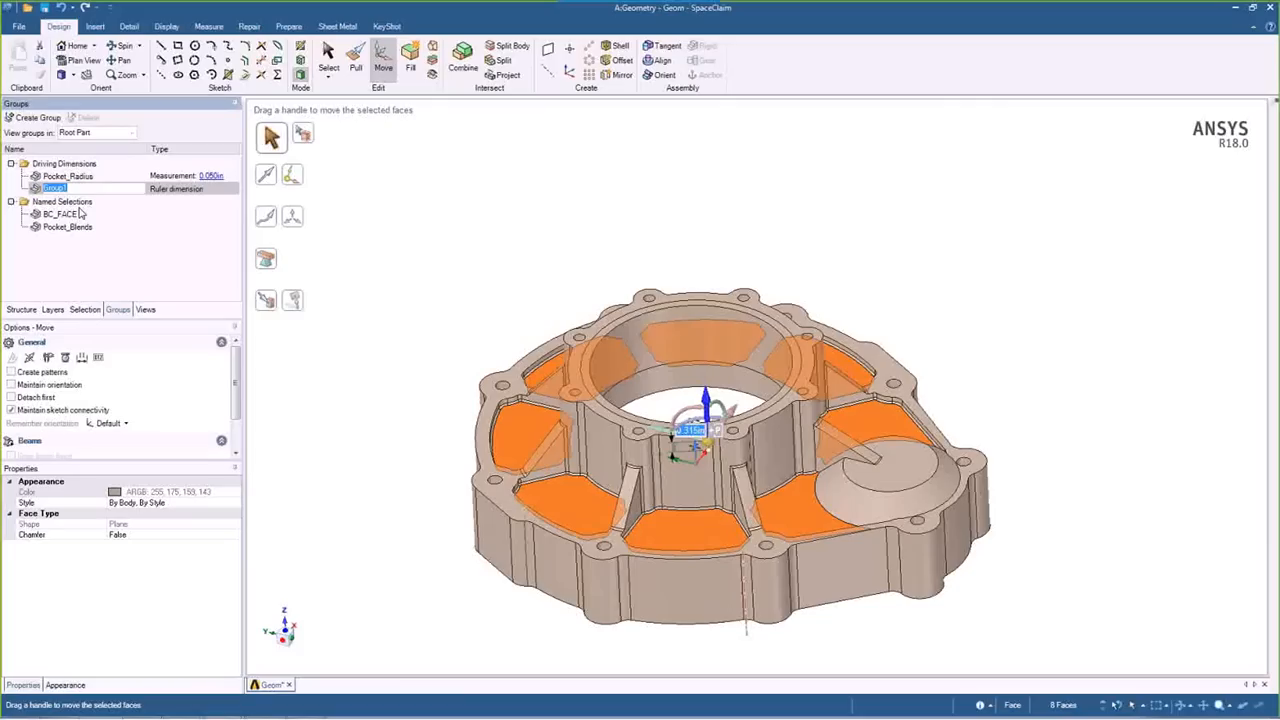
text(Thickness)
key(Return)
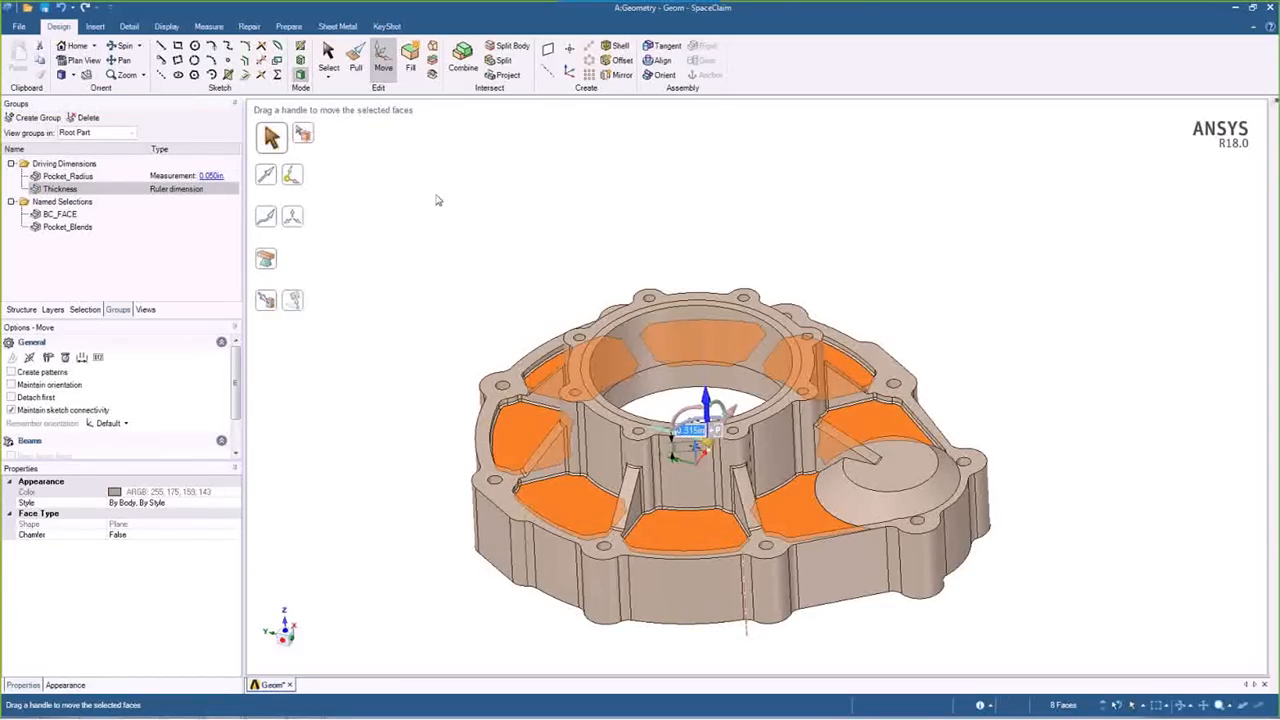
key(Escape)
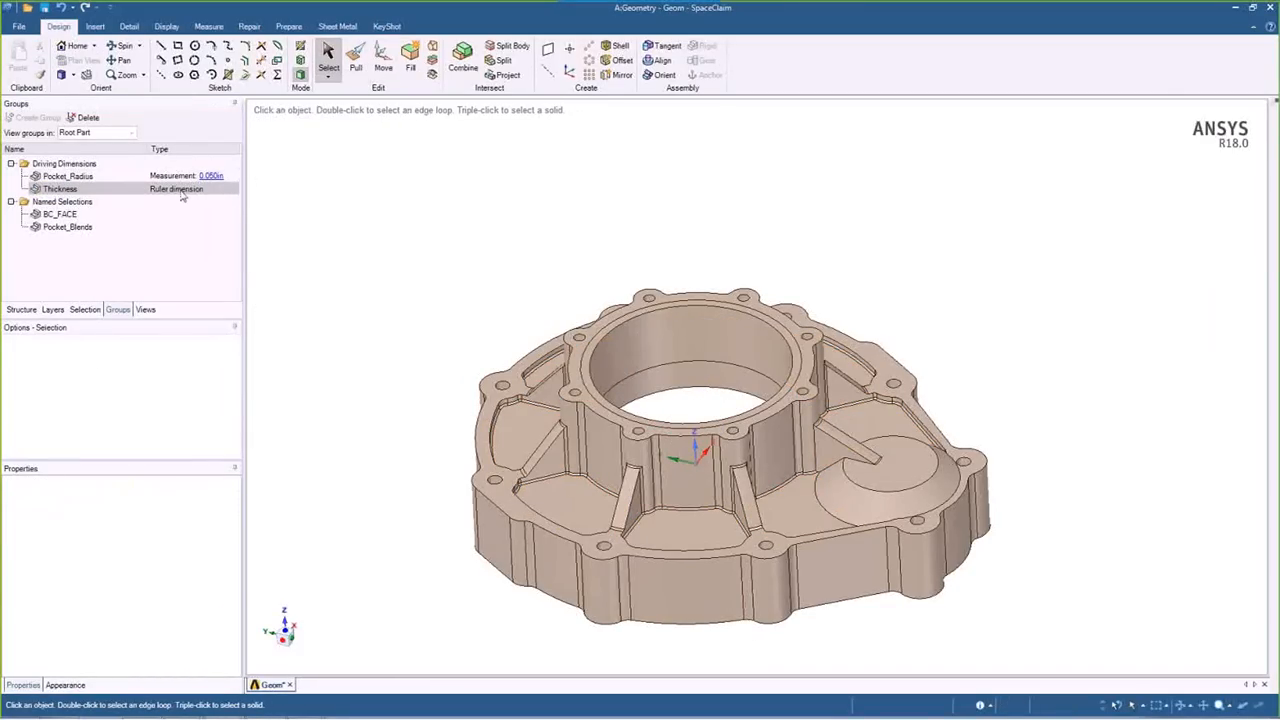
click(183, 197)
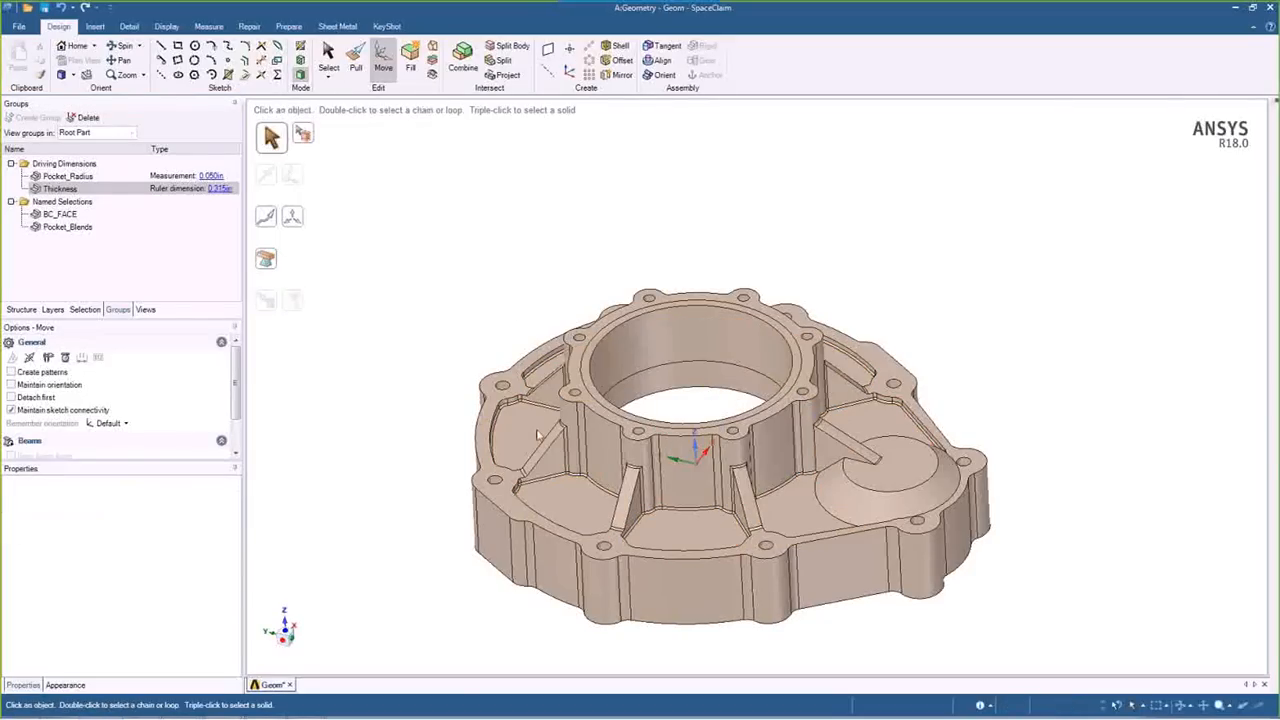
Switch to the Casing_Start project in Workbench and set the Thickness parameter to 0.25.
middle_drag(538, 484, 403, 437)
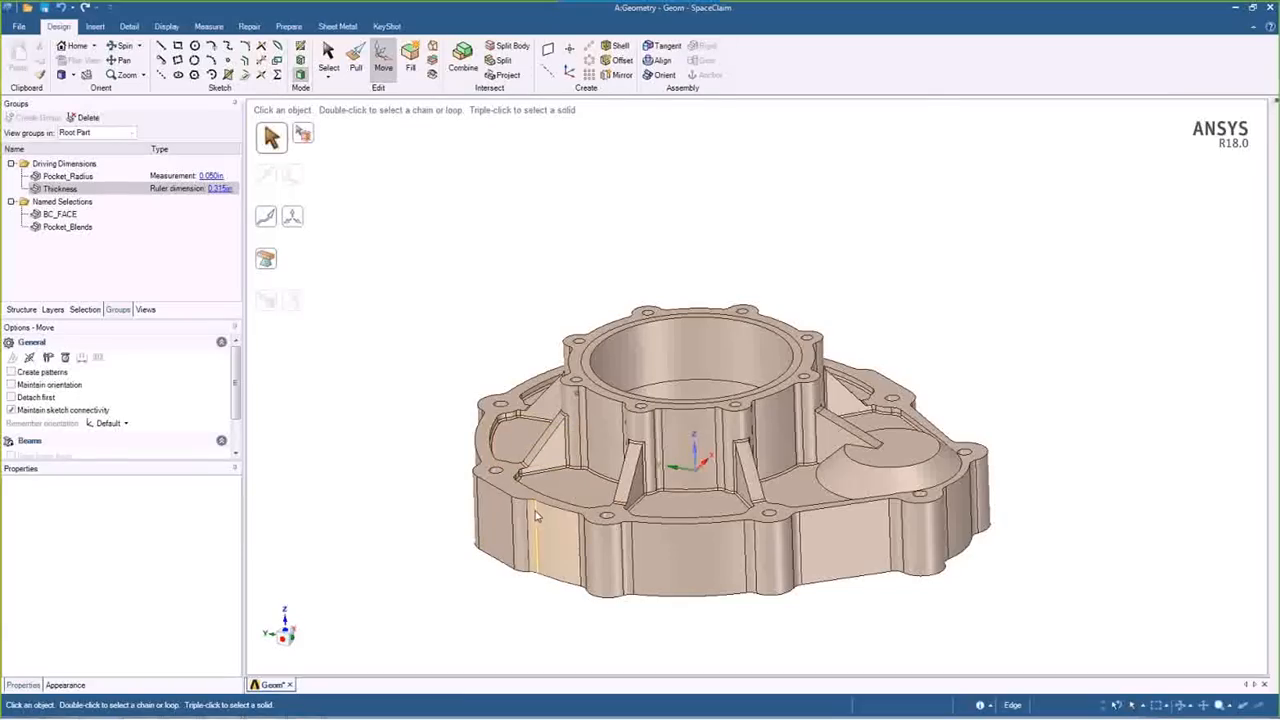
mouse_move(310, 718)
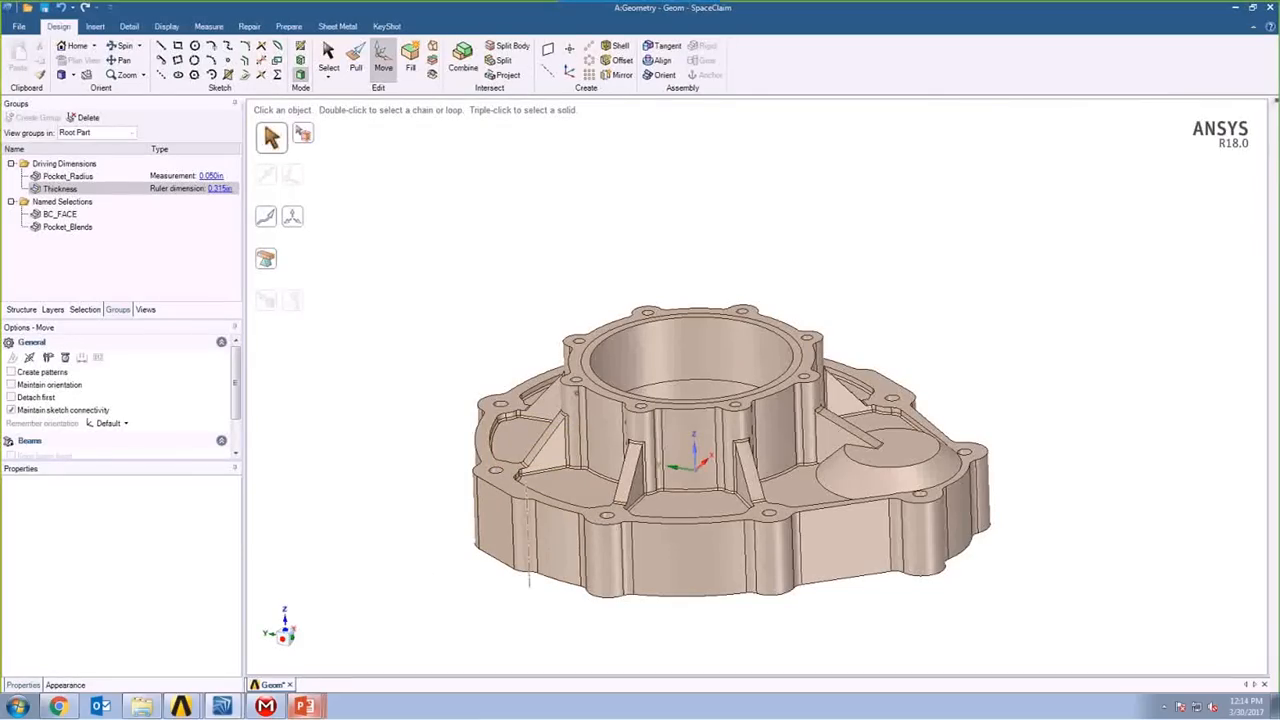
mouse_move(183, 711)
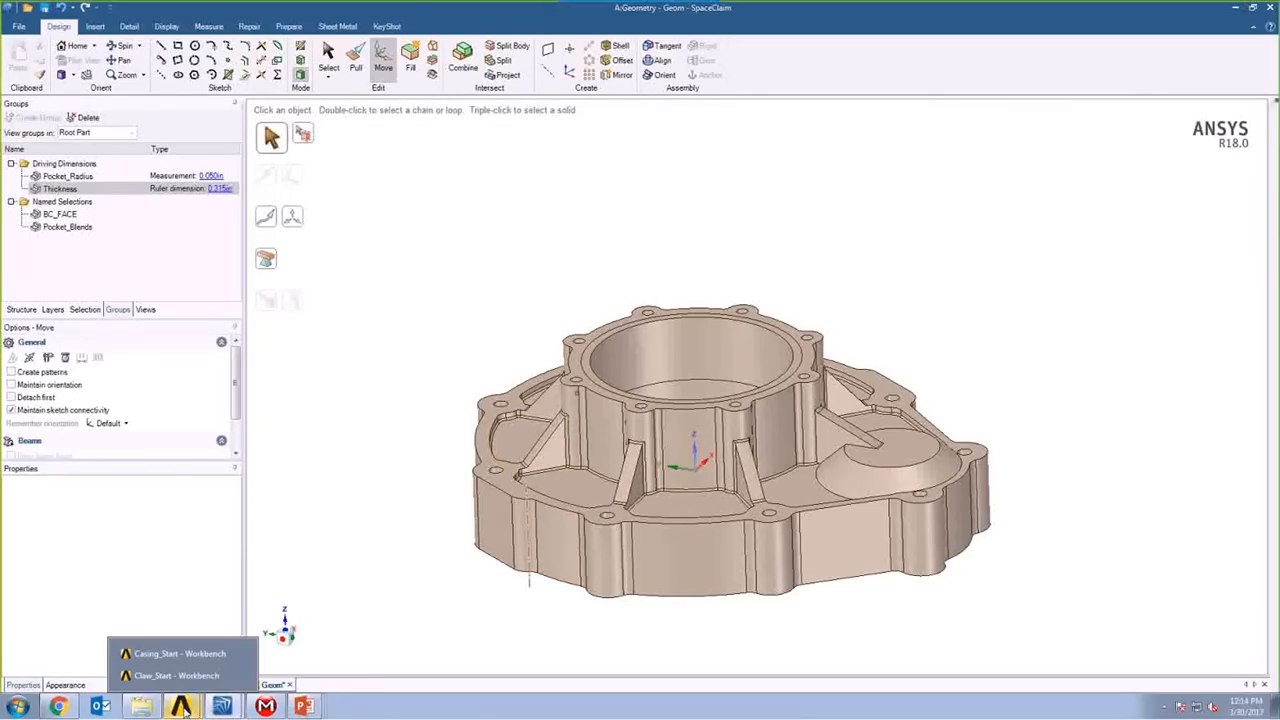
click(183, 656)
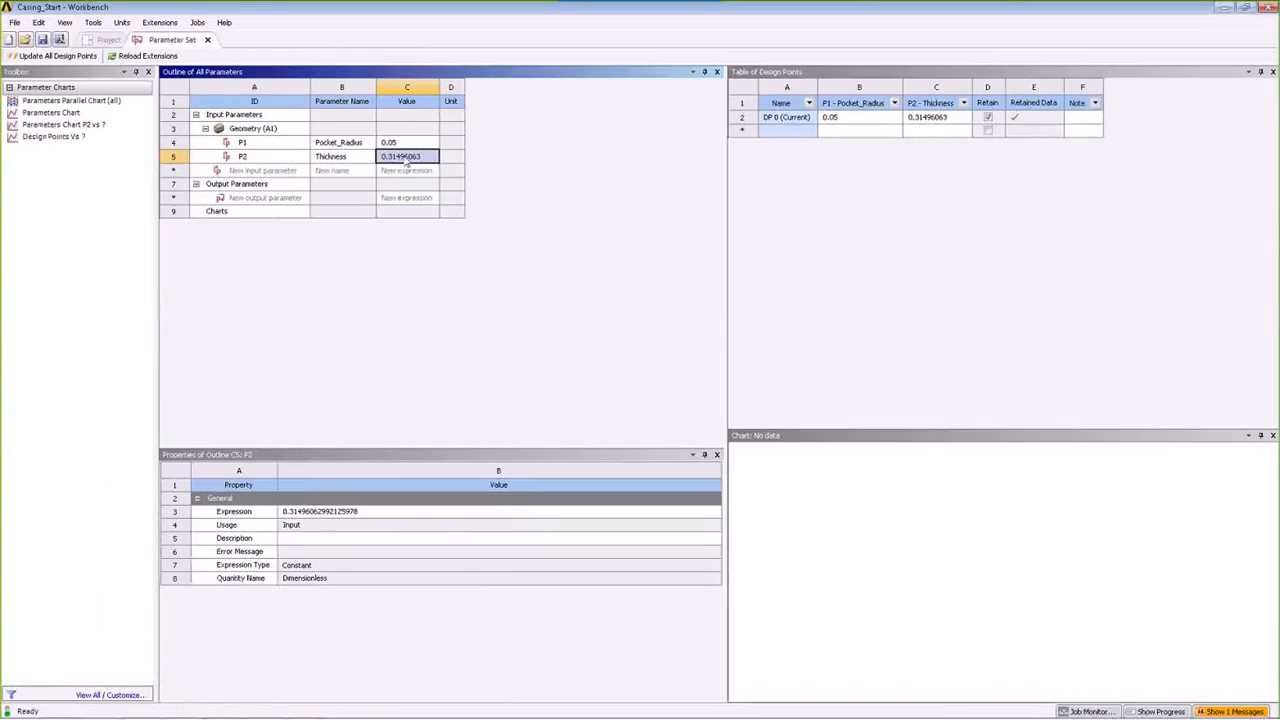
double_click(405, 157)
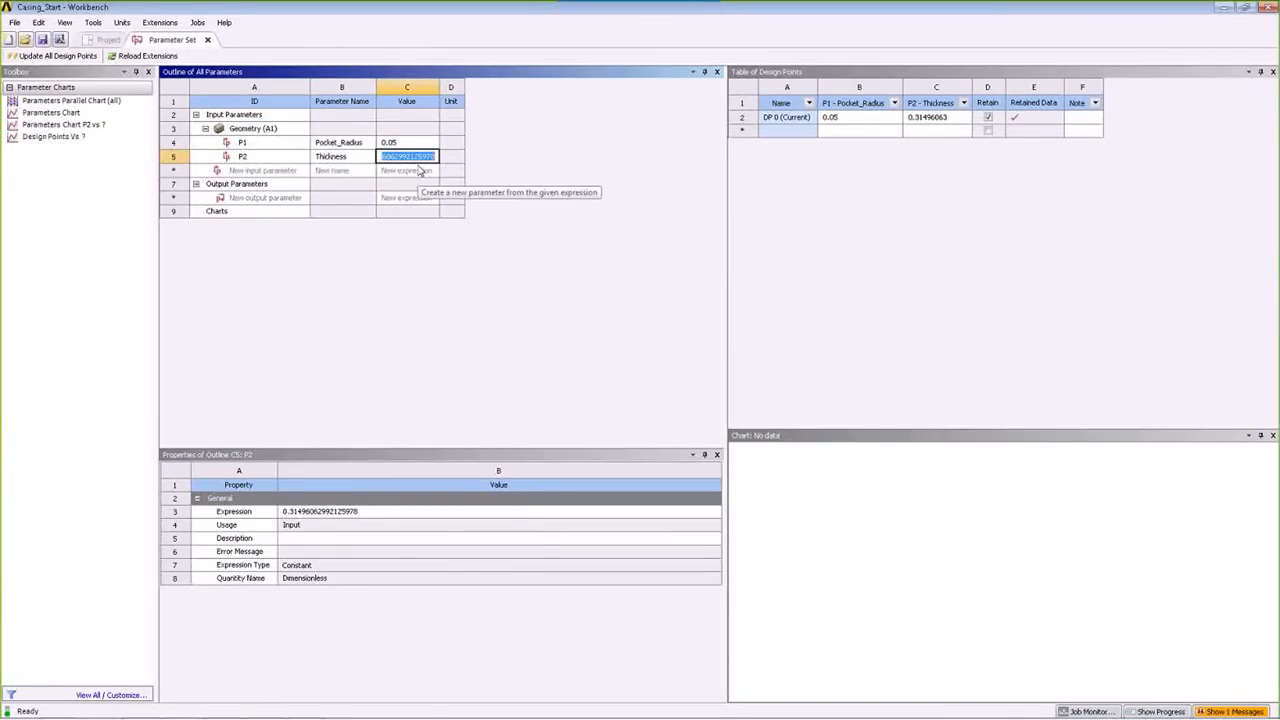
text(.0)
key(BackSpace)
text(25)
key(Return)
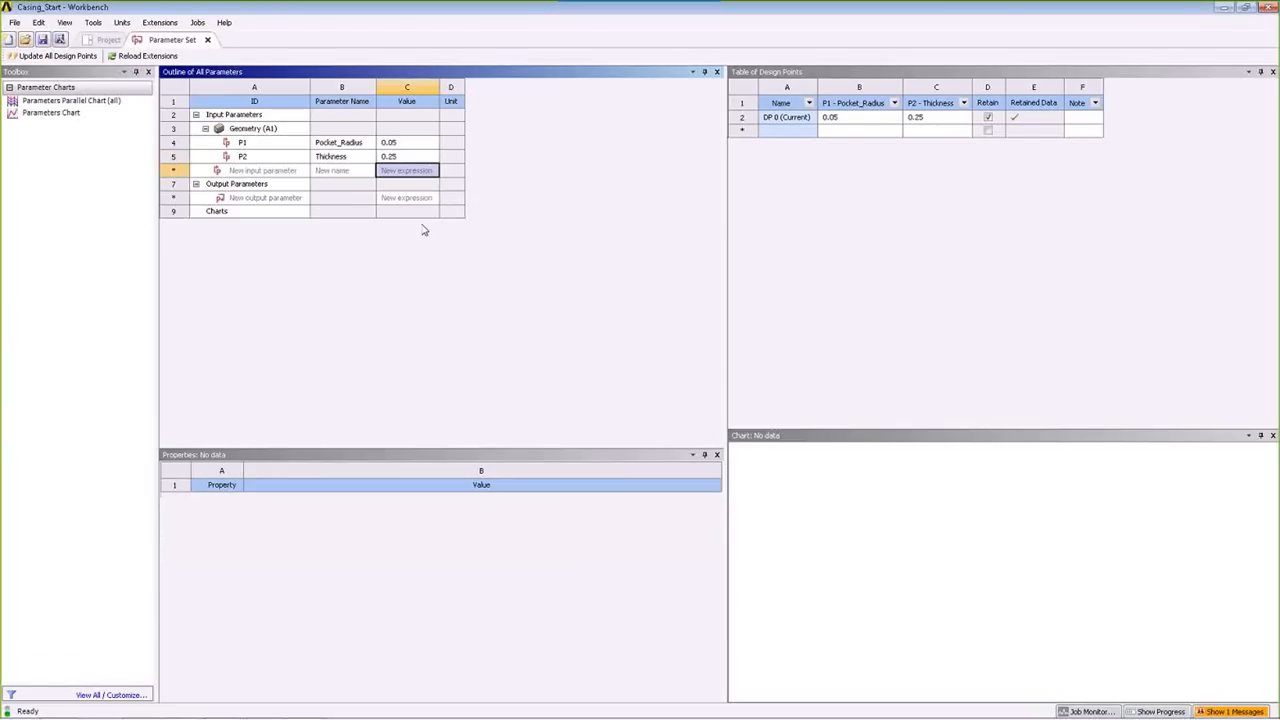
Refresh the Casing_Start project with the new thickness and switch to the Mechanical window.
click(106, 40)
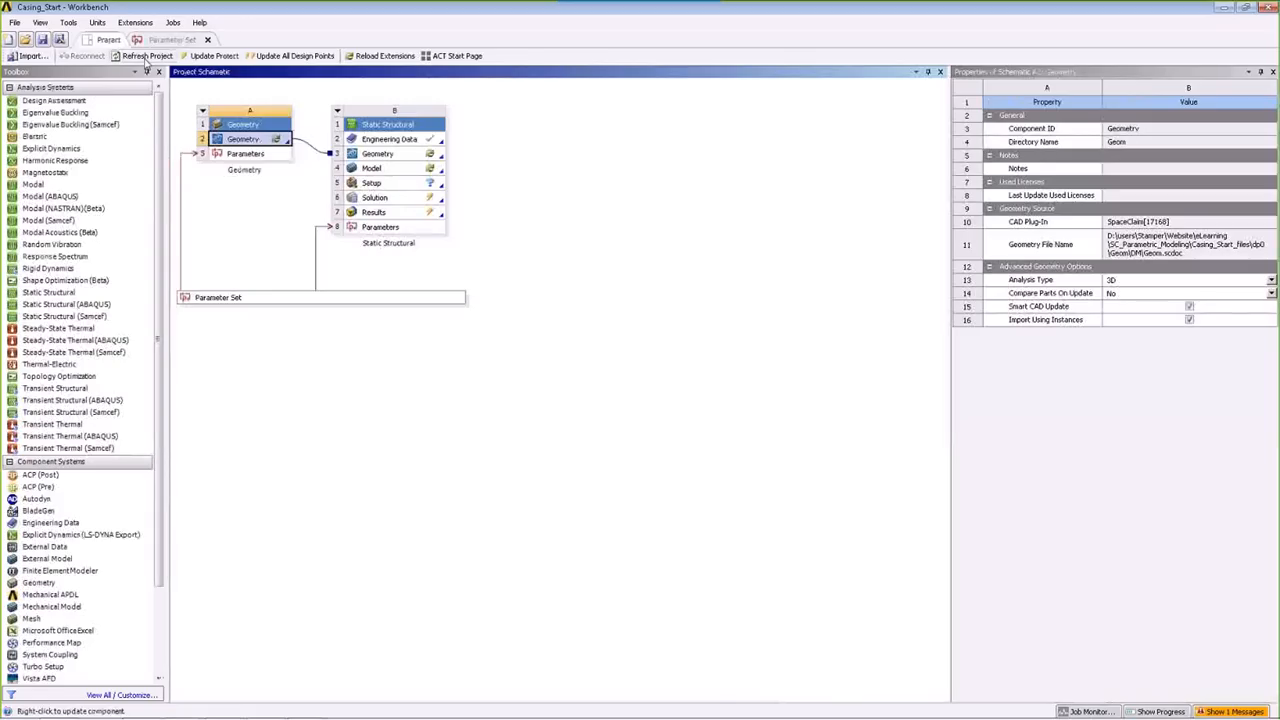
click(146, 56)
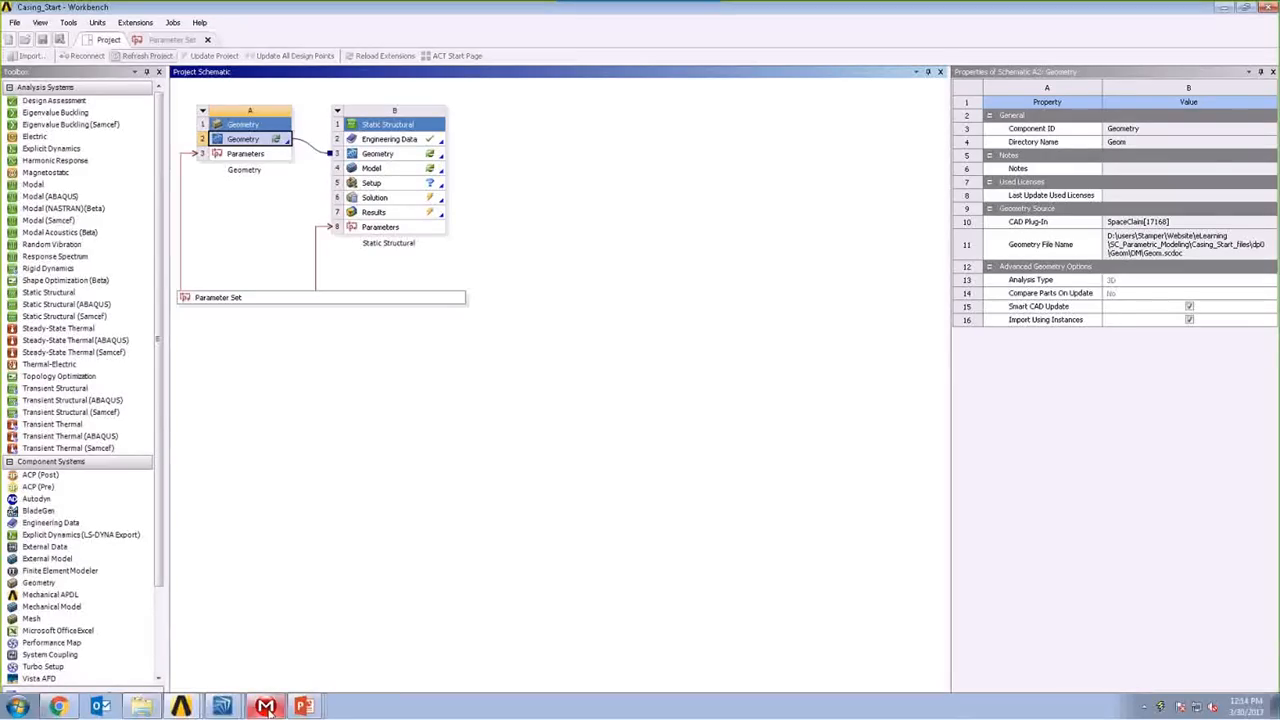
click(266, 707)
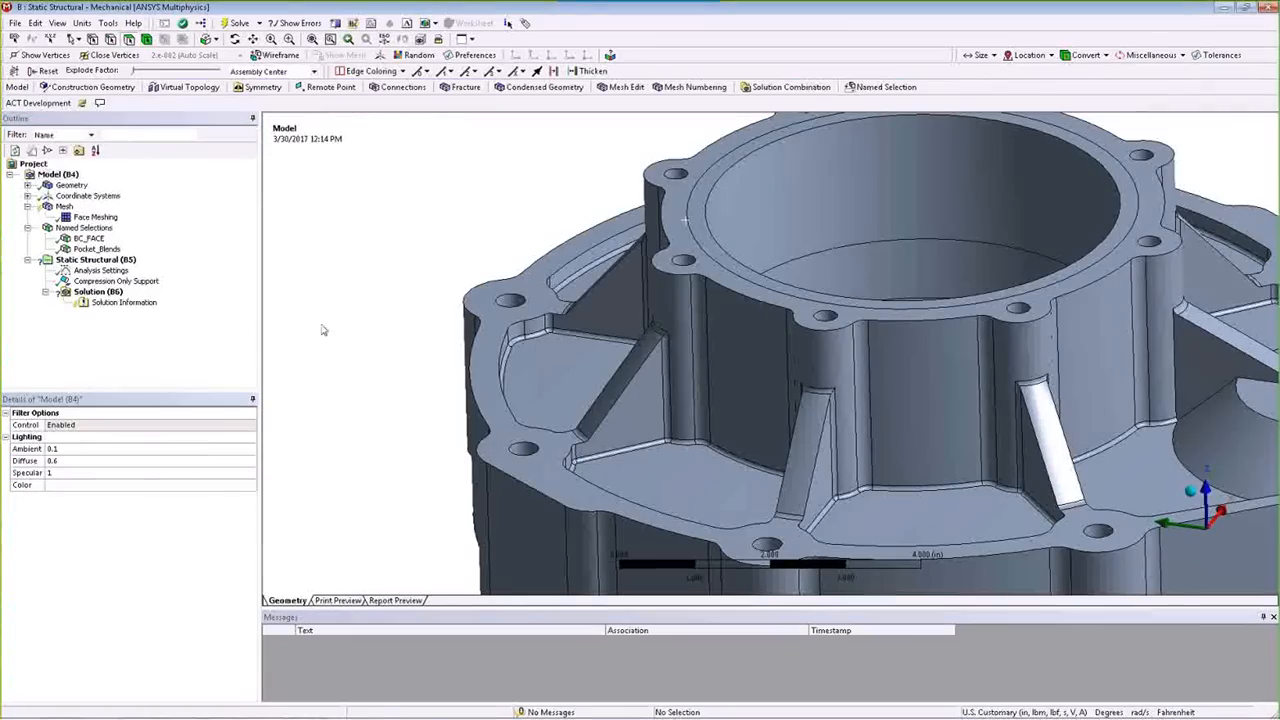
Check the scoping of Face Meshing, the Pocket_Blends named selection and the Compression Only Support on the updated casing.
click(95, 217)
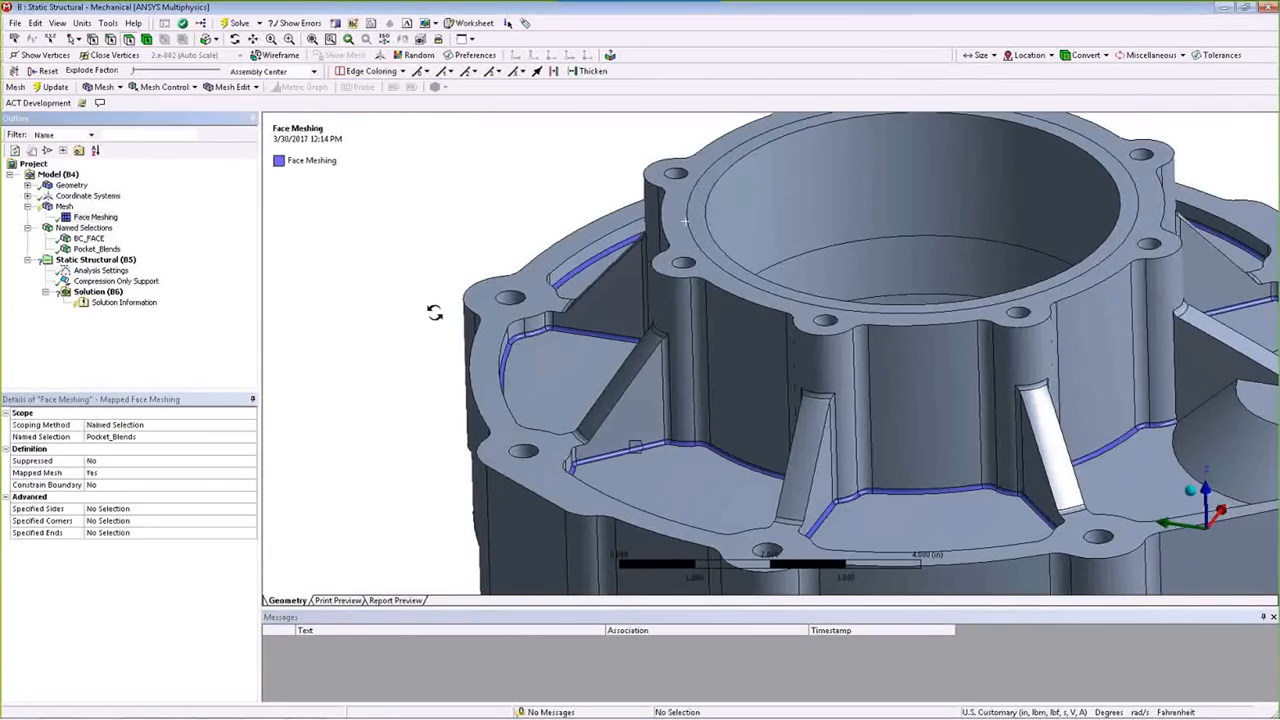
middle_drag(684, 219, 688, 232)
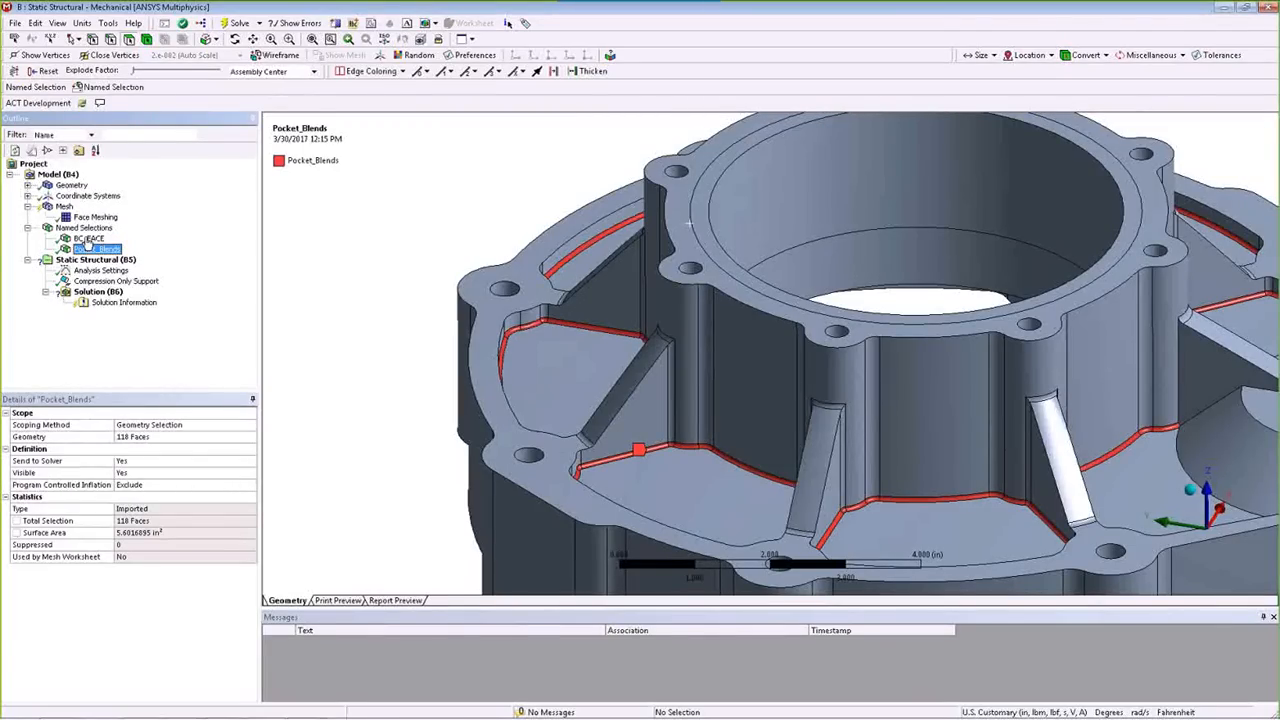
click(116, 281)
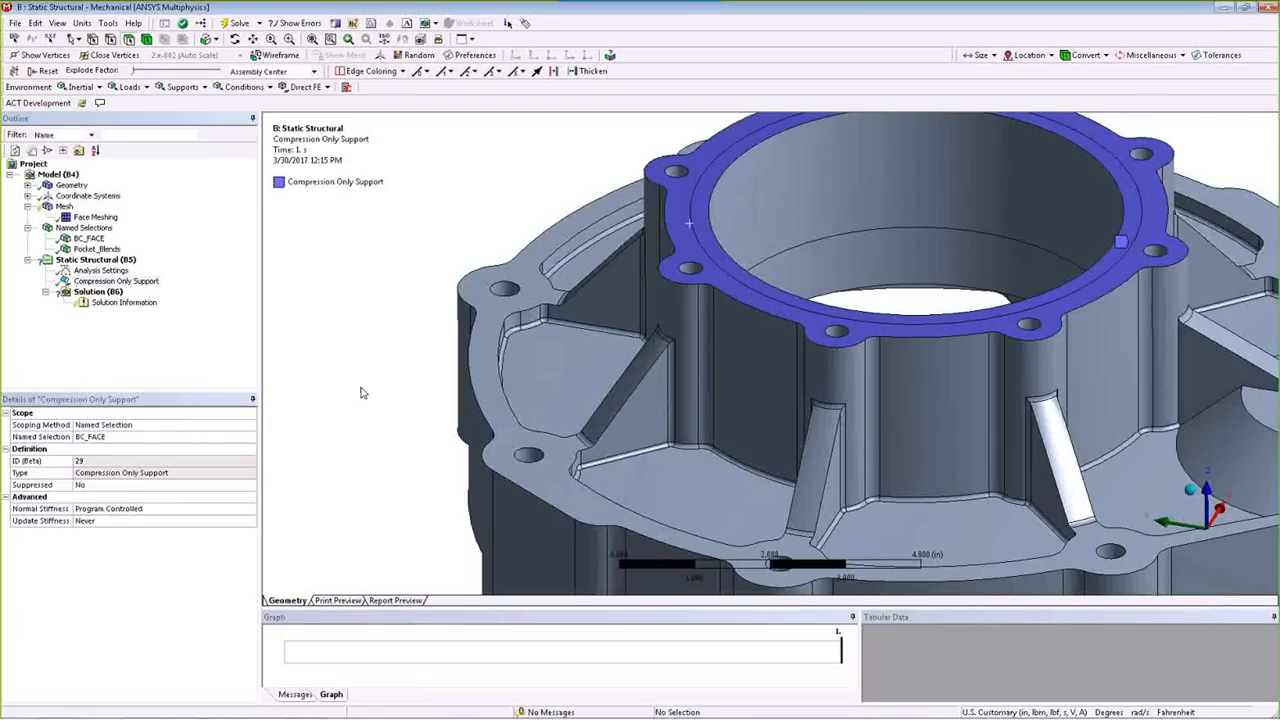
scroll(360, 391, down, 1)
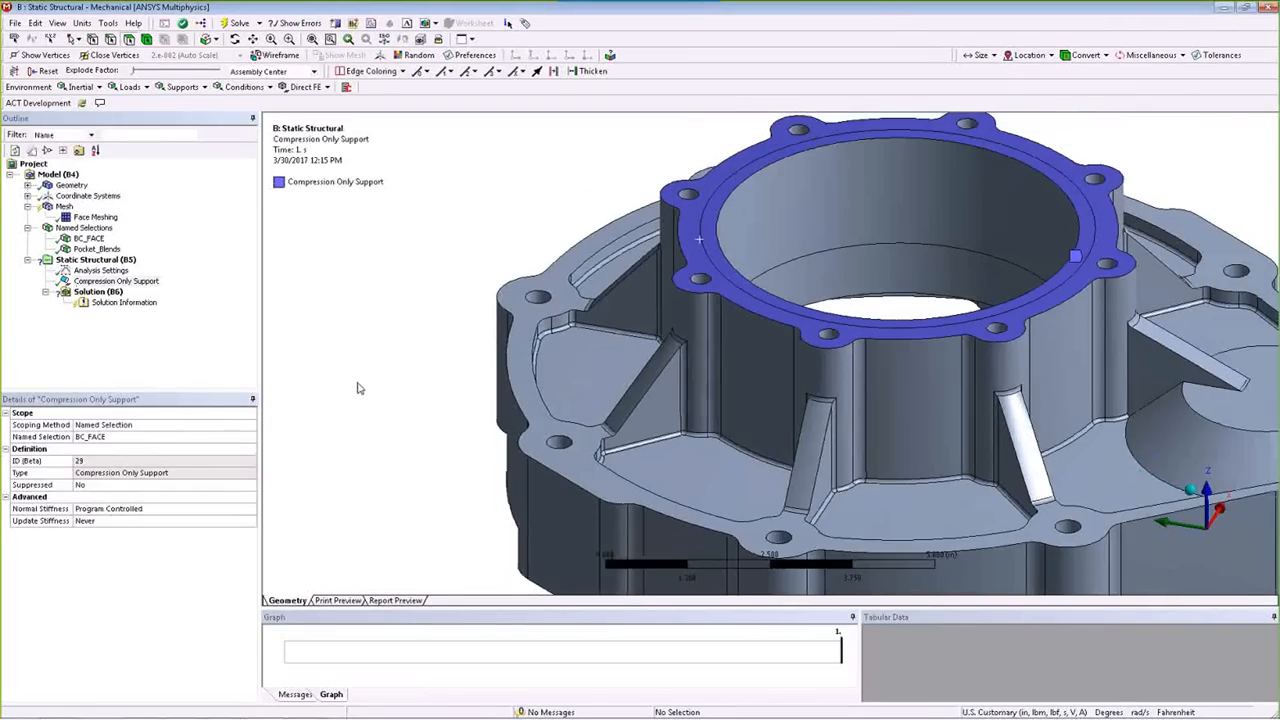
scroll(380, 388, down, 3)
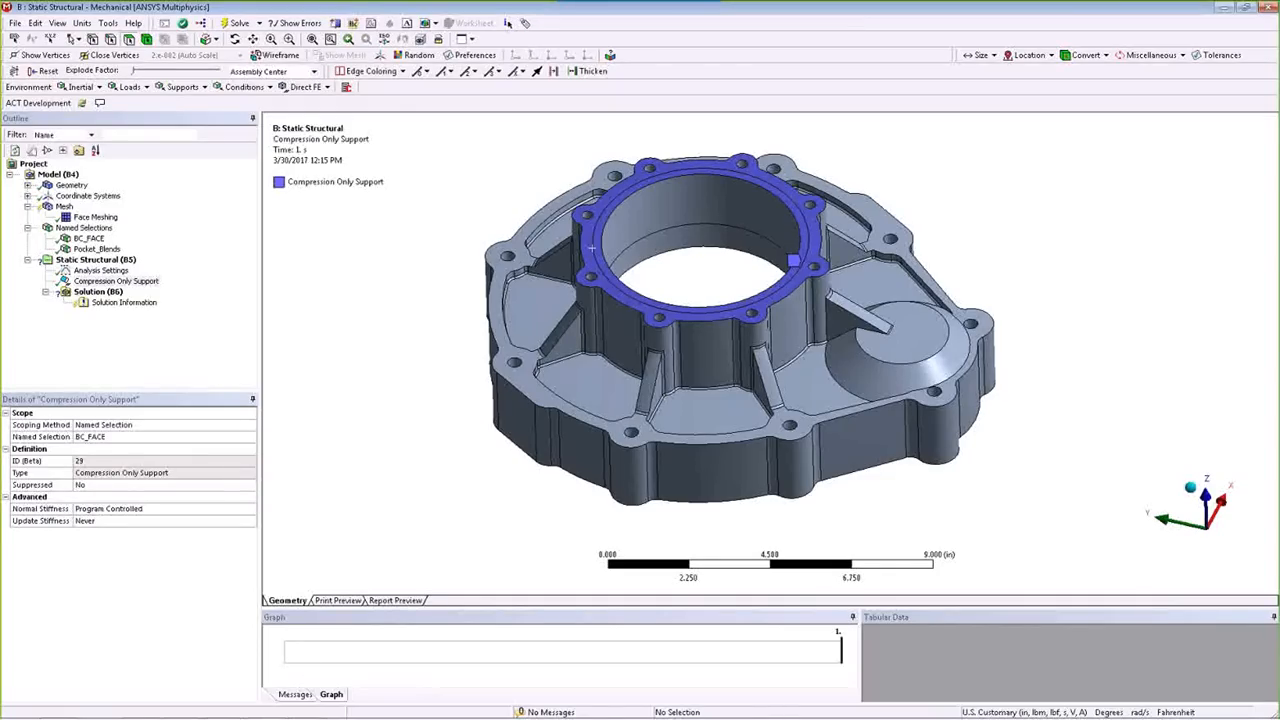
Switch to the Claw_Start project in Workbench and open its Geometry in SpaceClaim.
mouse_move(300, 712)
mouse_move(185, 710)
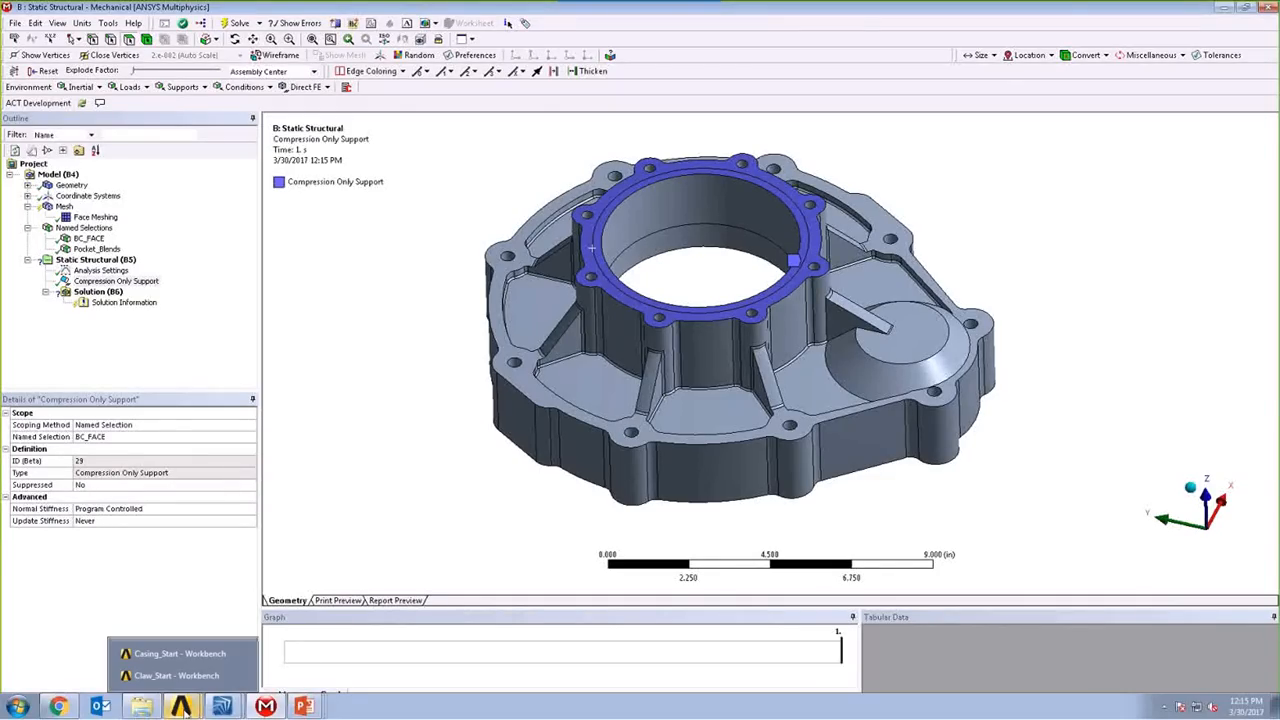
click(176, 675)
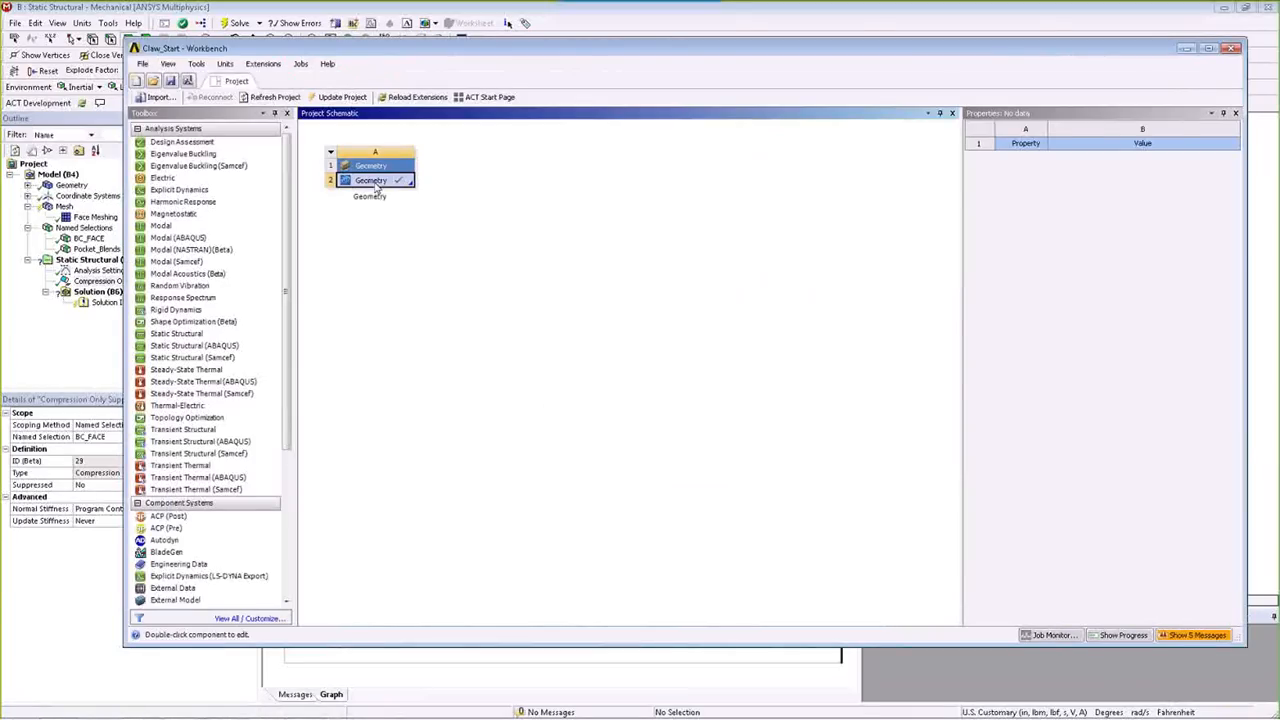
double_click(372, 181)
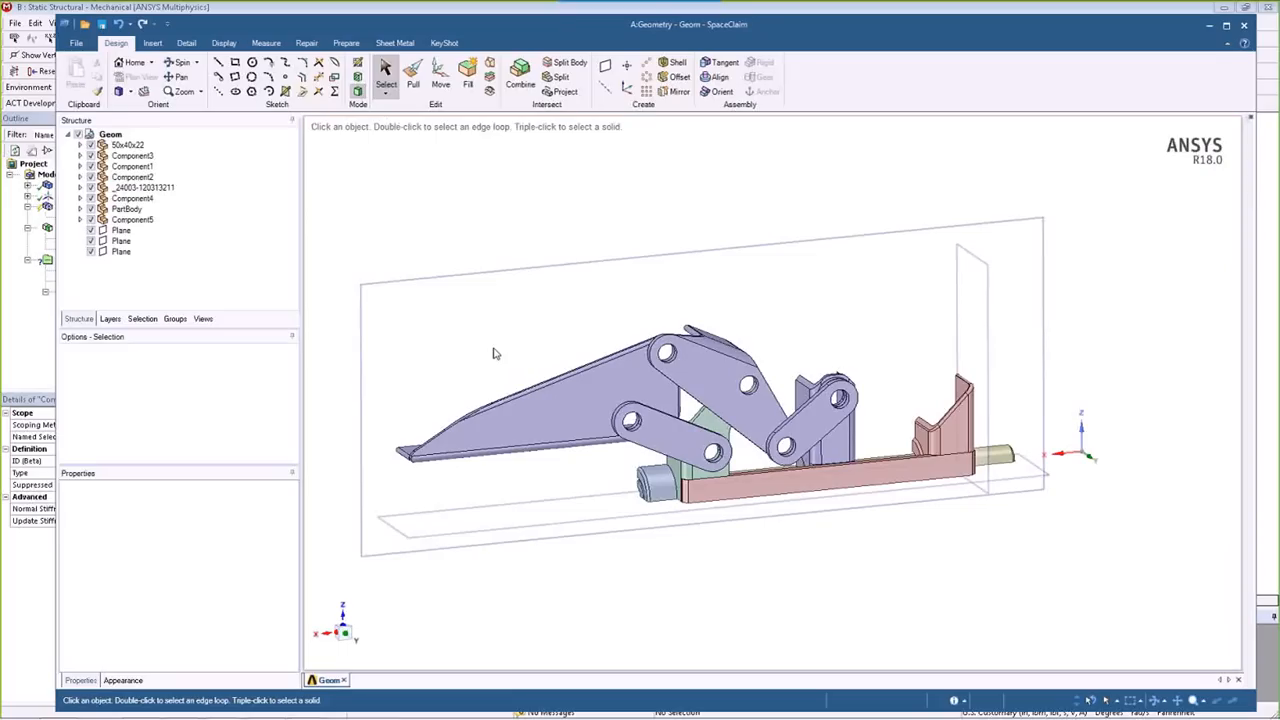
Expand the 50x40x22 component and highlight all mating conditions of the claw assembly to examine the mated faces.
key(h)
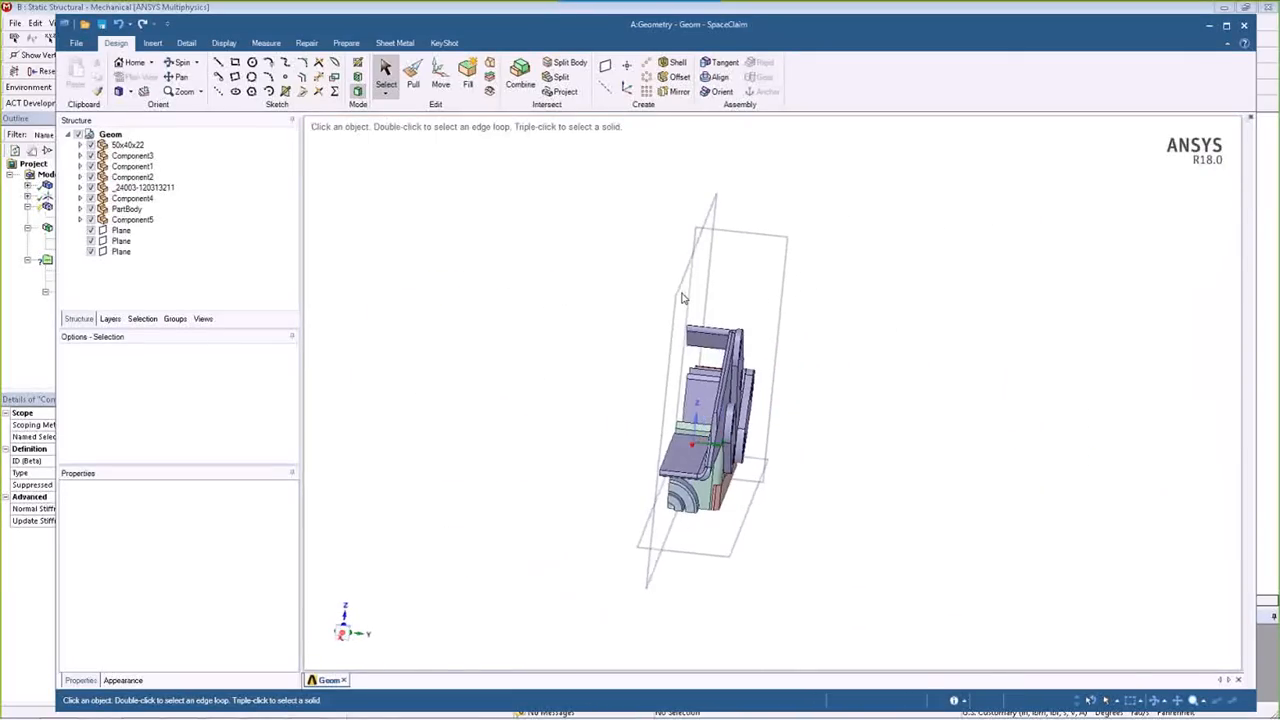
click(650, 288)
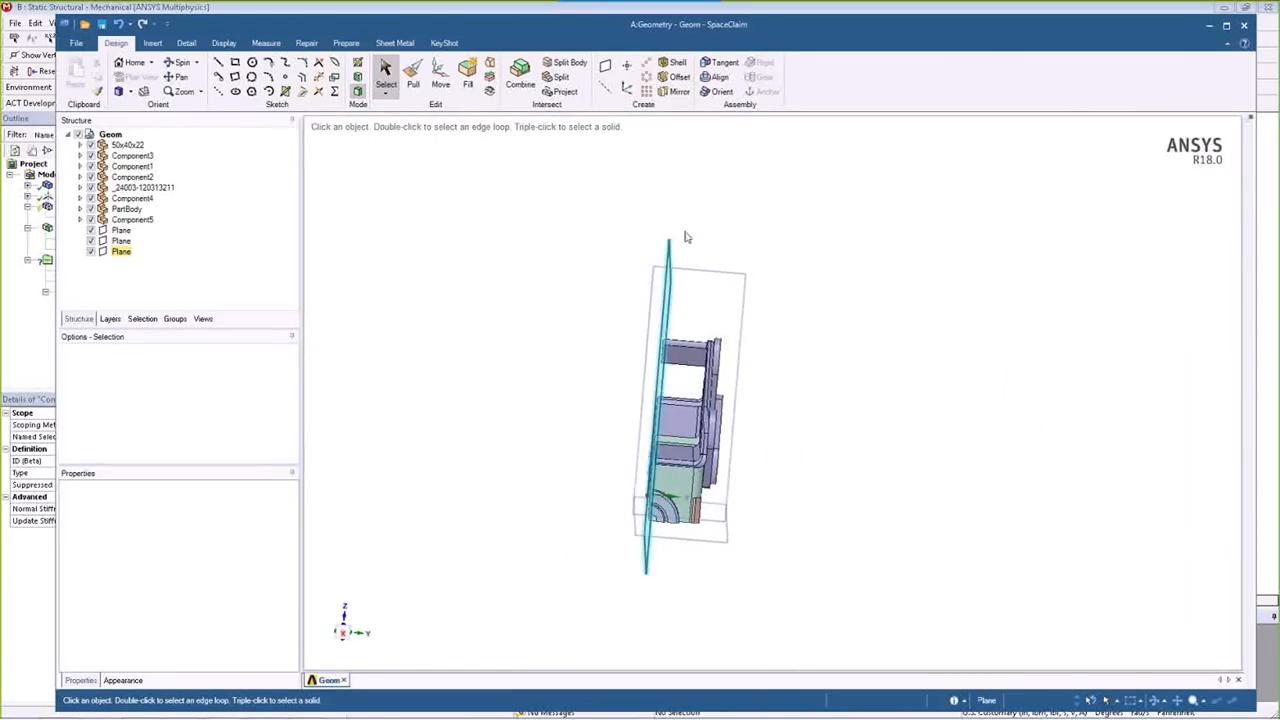
click(577, 531)
middle_drag(577, 531, 821, 549)
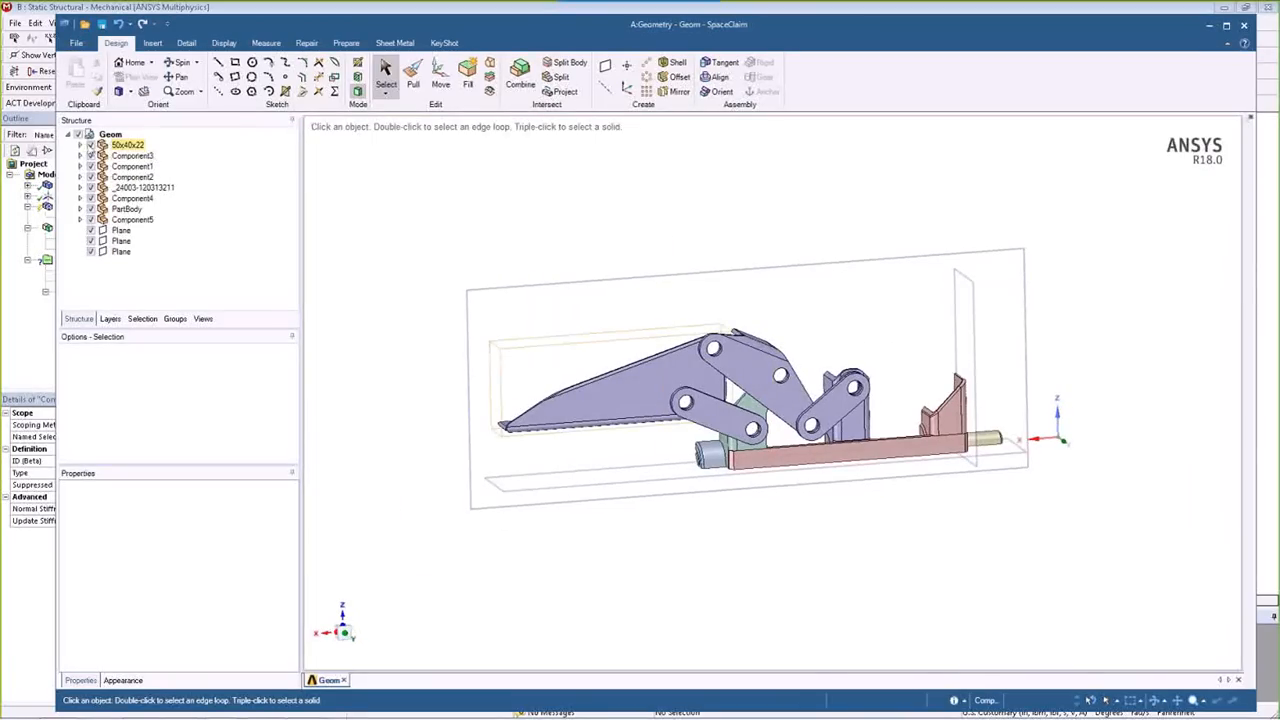
click(80, 145)
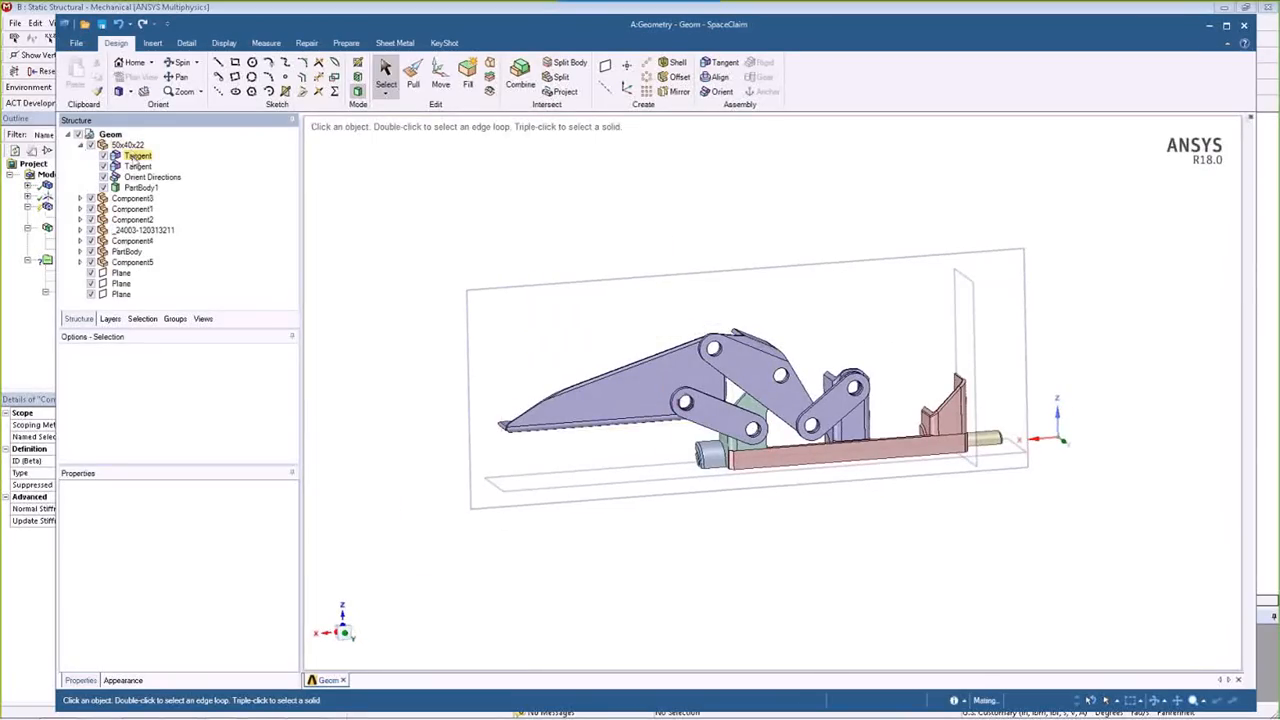
click(135, 157)
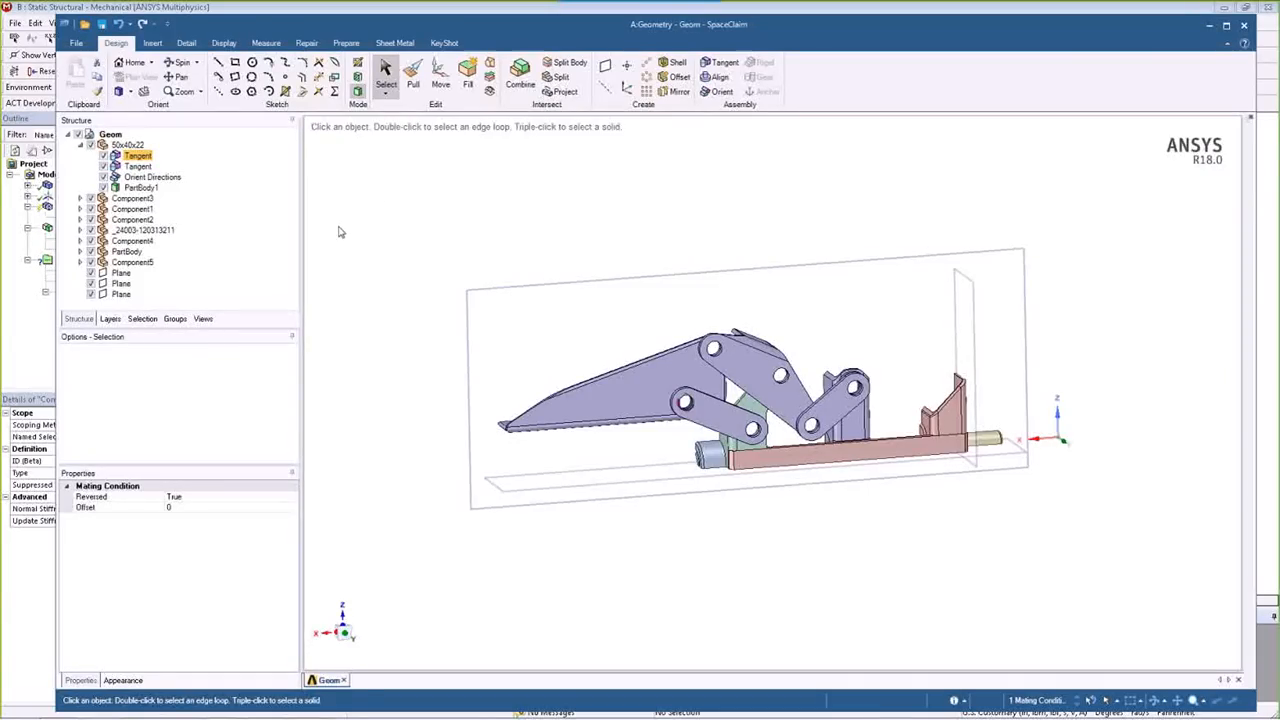
key(ctrl+a)
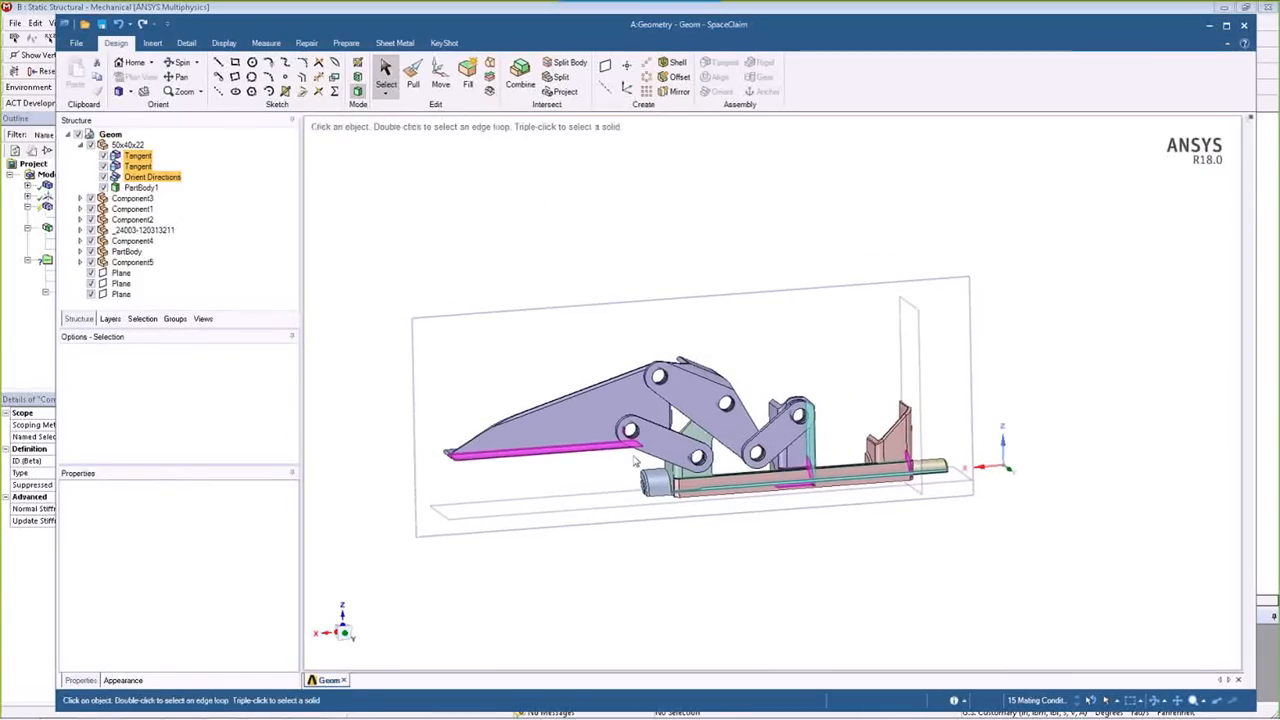
scroll(633, 461, up, 5)
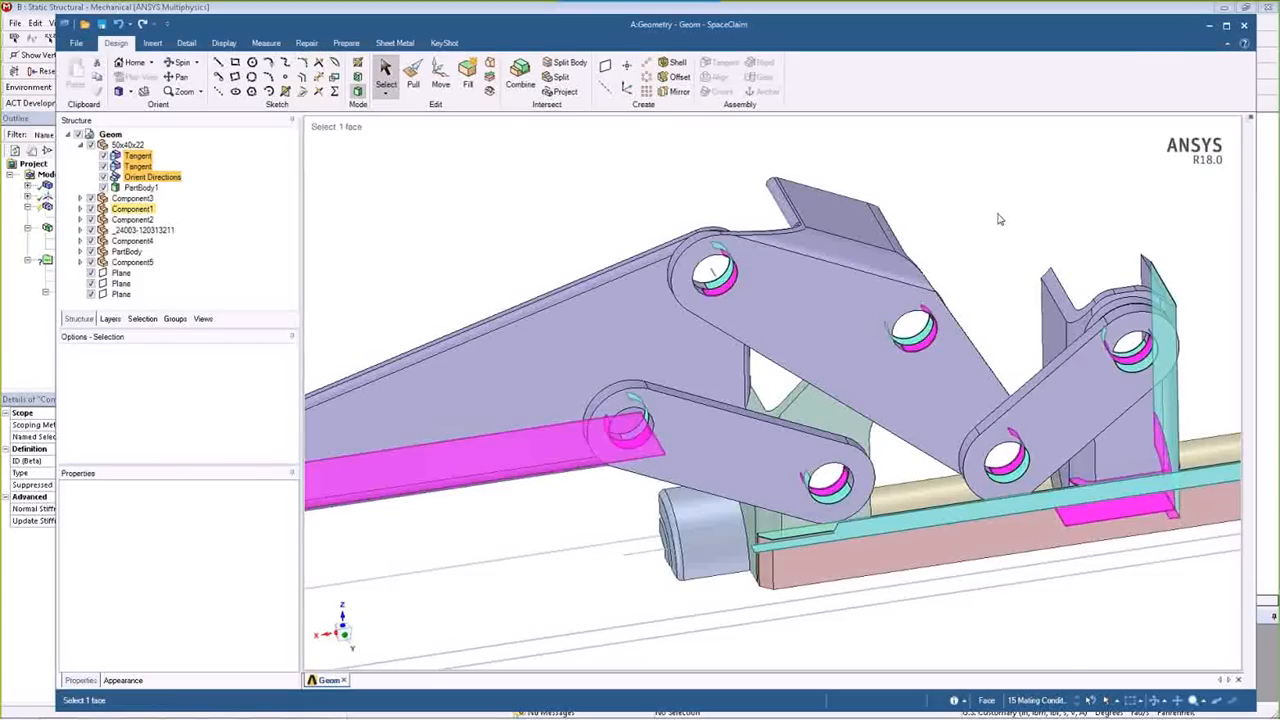
click(980, 247)
Examine the claw linkage around the threaded rod, the sliding bracket and the connected links.
scroll(980, 247, down, 4)
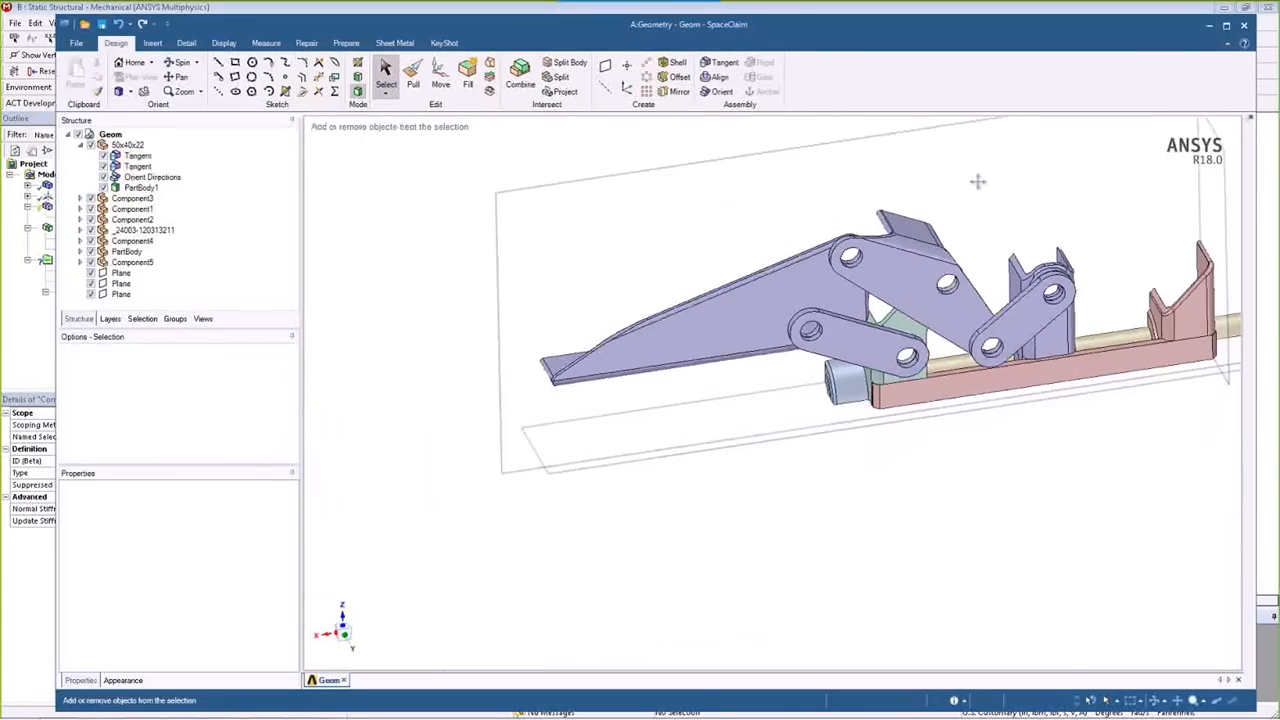
key(z)
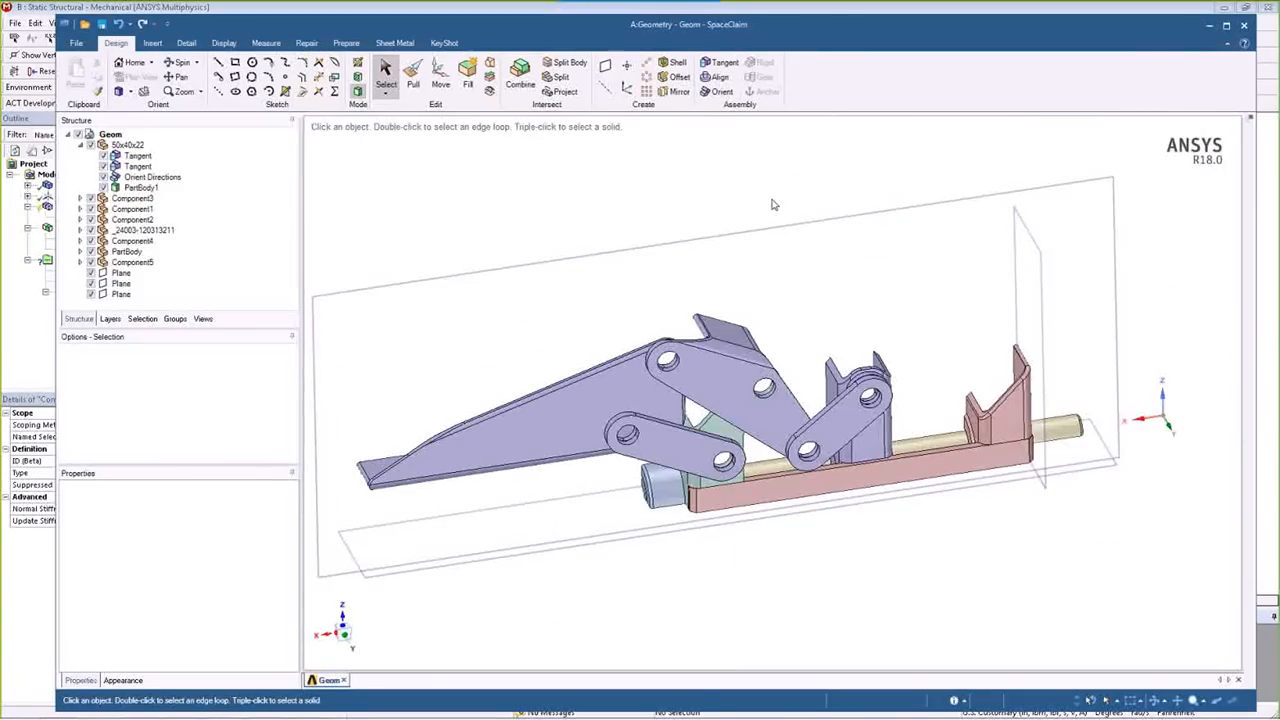
mouse_move(895, 326)
middle_down()
mouse_move(882, 286)
mouse_move(1000, 380)
middle_up()
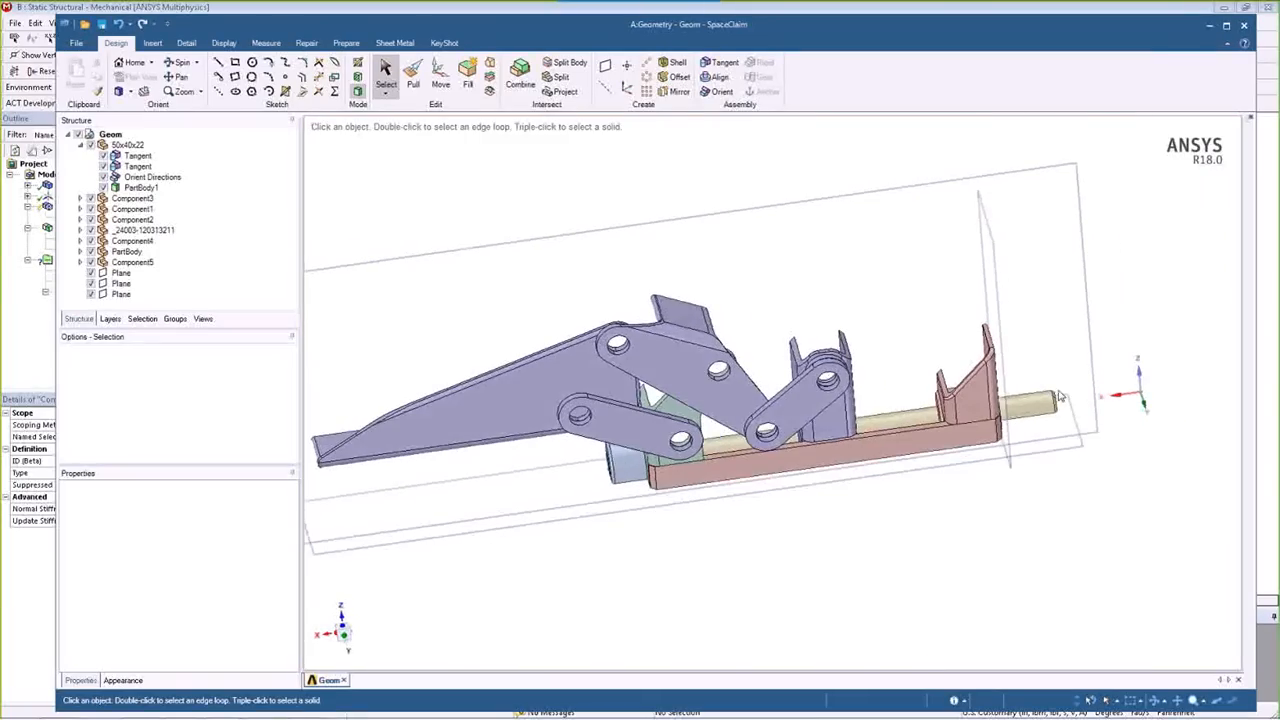
click(1040, 408)
middle_drag(1000, 430, 828, 410)
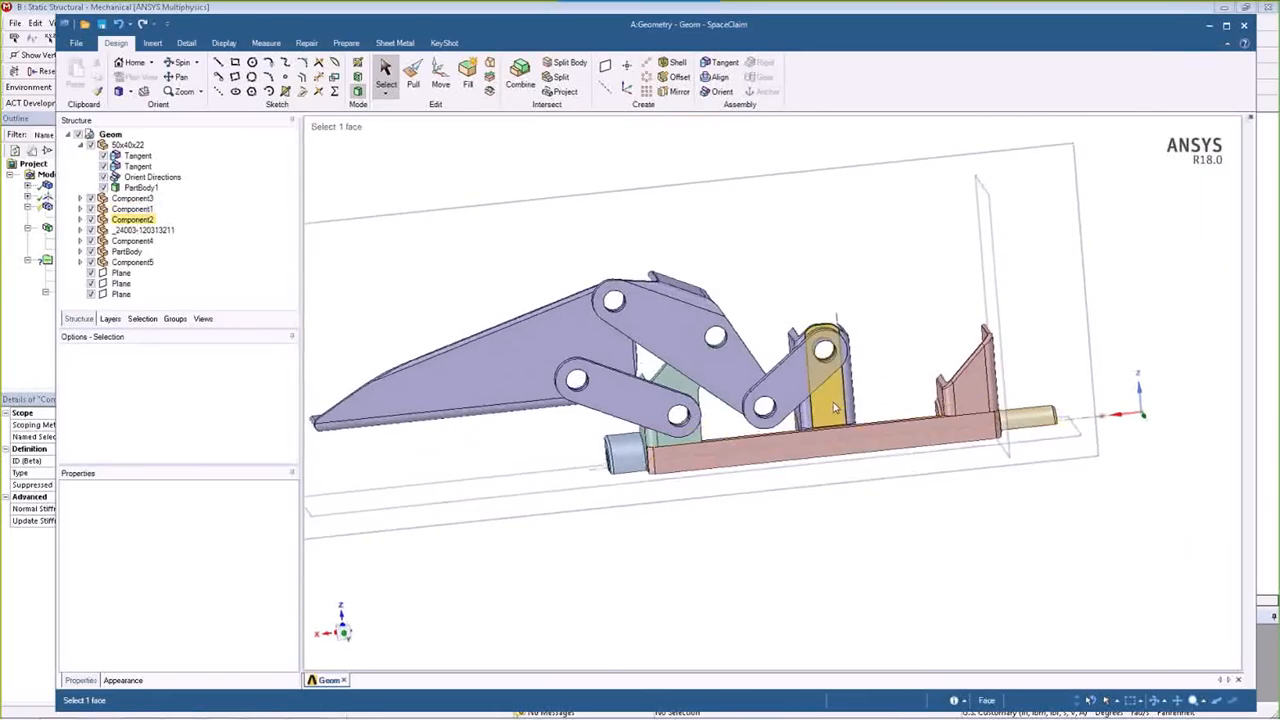
click(828, 410)
scroll(828, 410, up, 1)
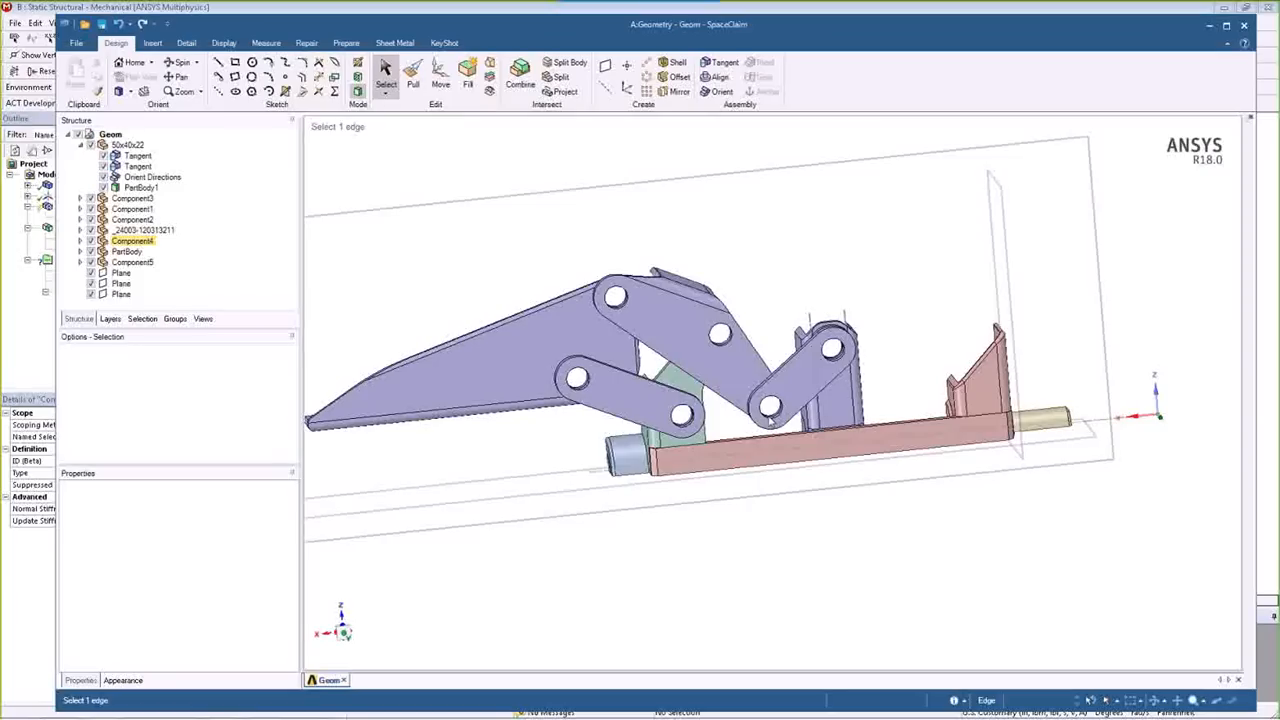
ctrl+middle_drag(895, 426, 955, 424)
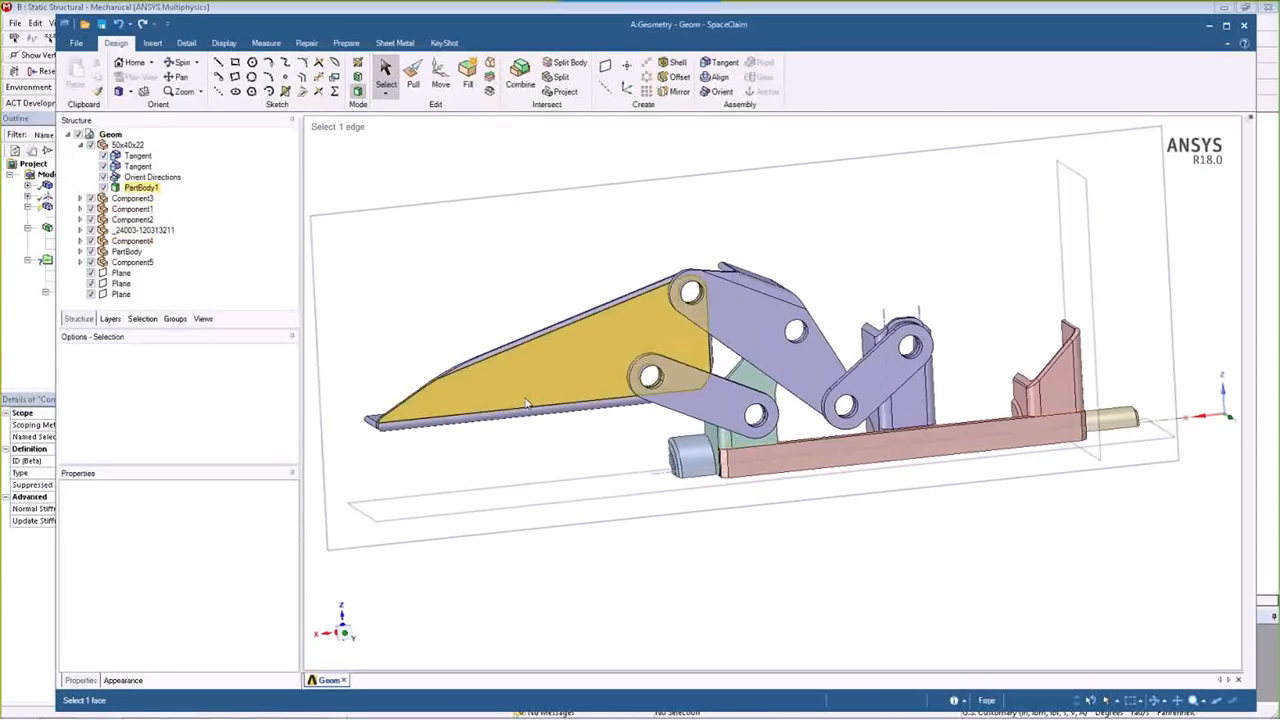
Use the Move tool on Component3's link body, anchoring at its lower pin hole and rotating it about that hole.
scroll(723, 557, up, 5)
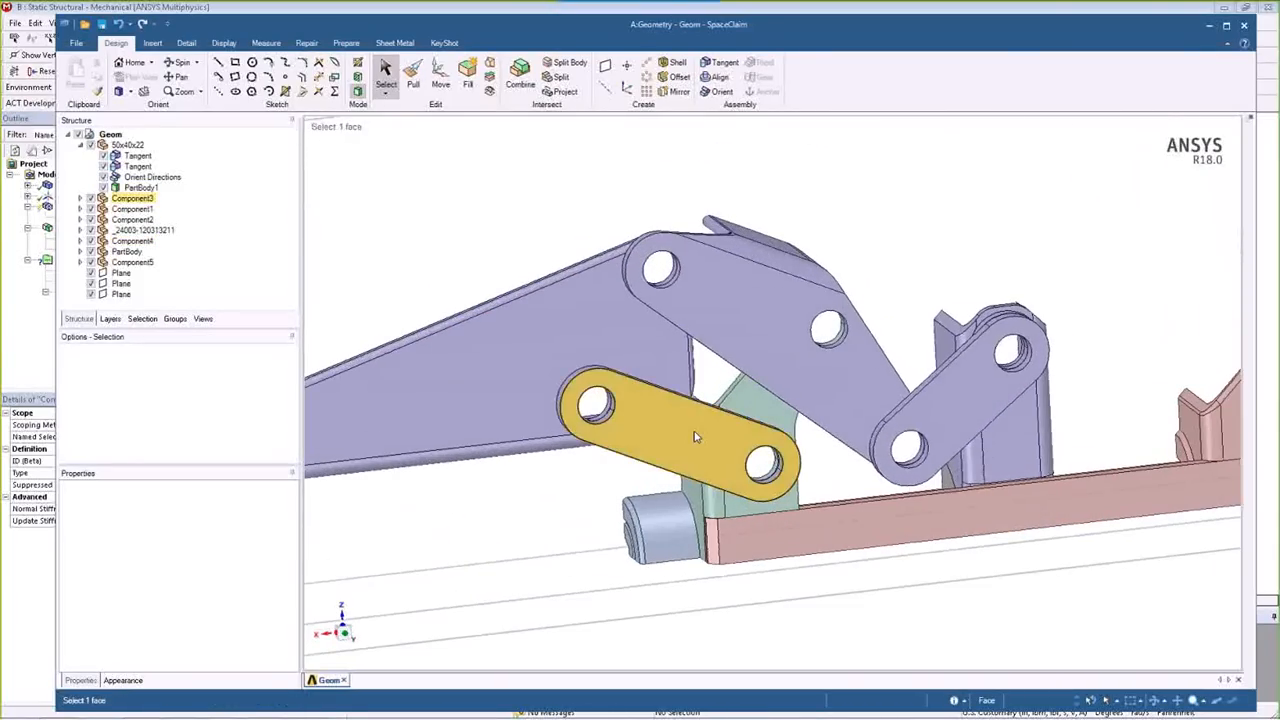
click(697, 438)
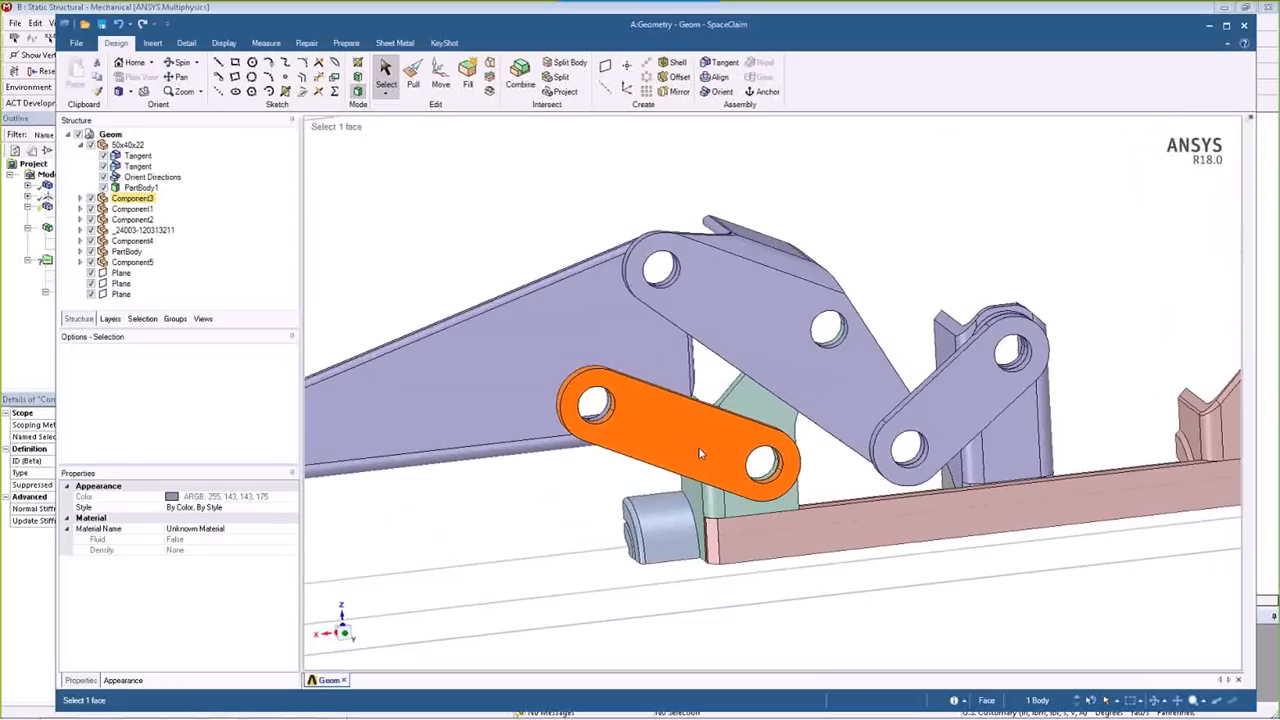
key(m)
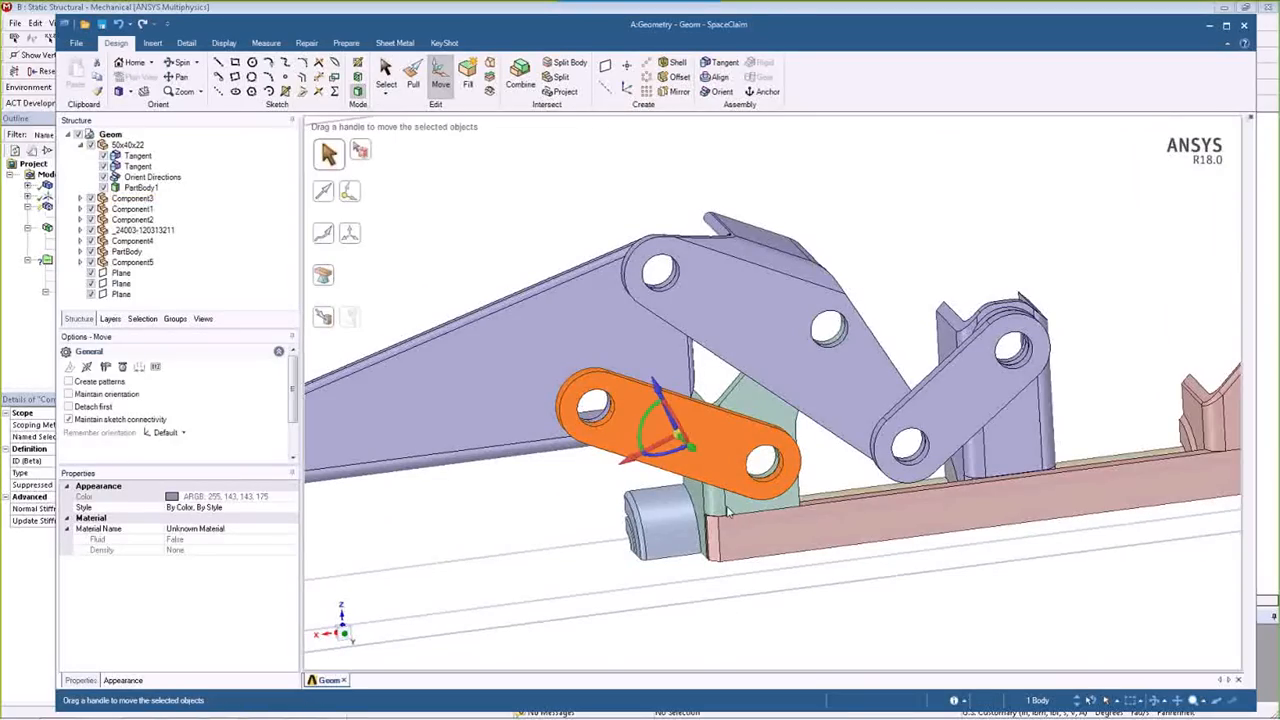
scroll(729, 512, up, 3)
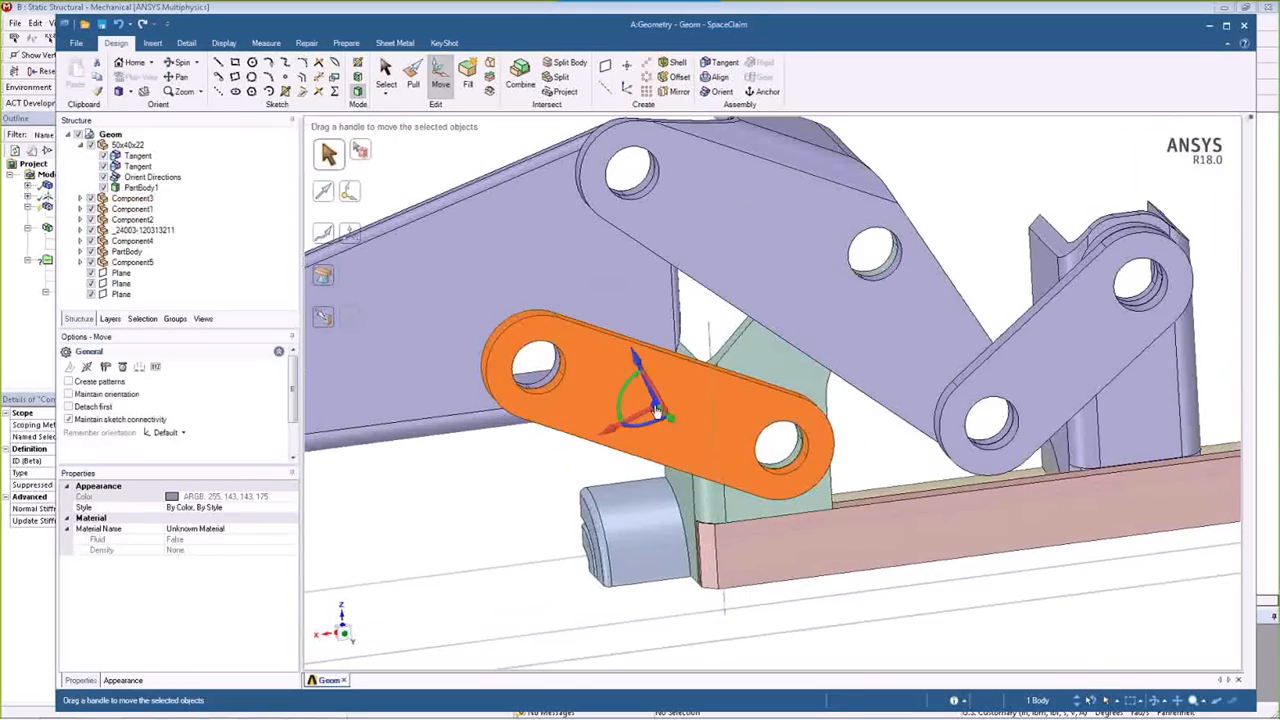
drag(657, 410, 760, 478)
scroll(757, 495, down, 1)
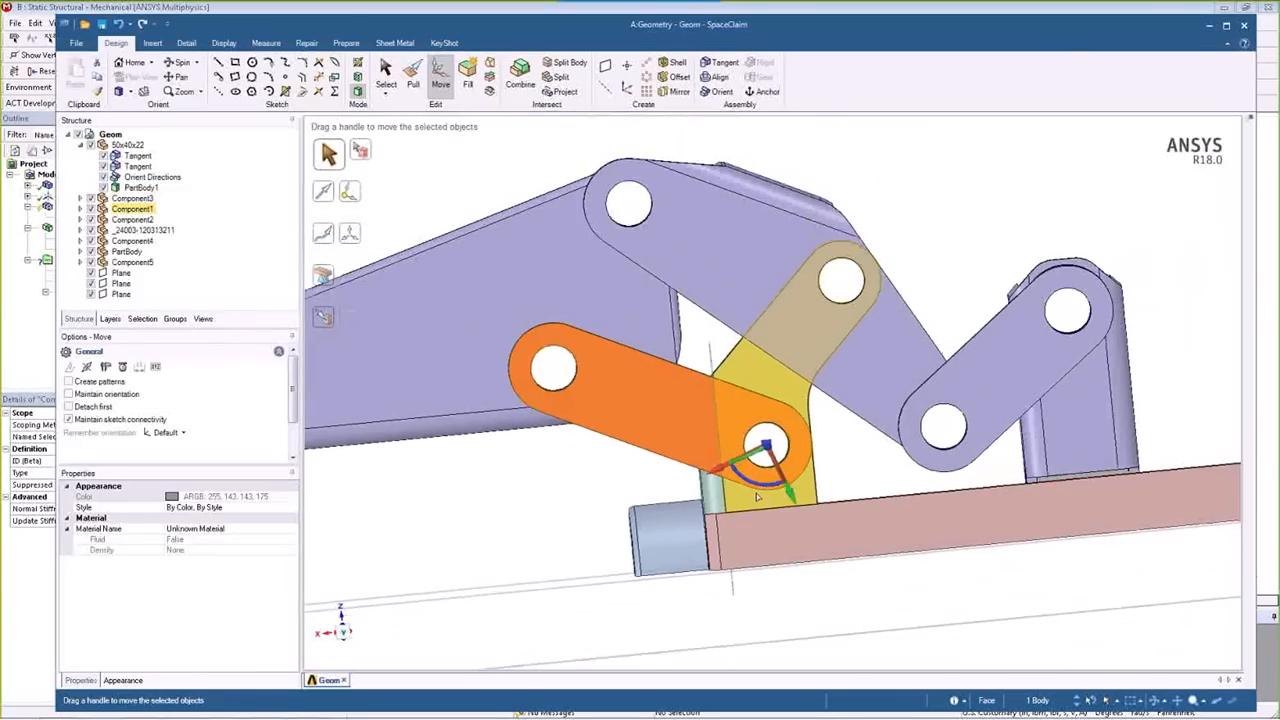
scroll(757, 496, down, 3)
mouse_move(757, 497)
mouse_down()
mouse_move(768, 498)
mouse_move(751, 496)
mouse_move(730, 520)
mouse_move(690, 480)
mouse_move(753, 515)
mouse_up()
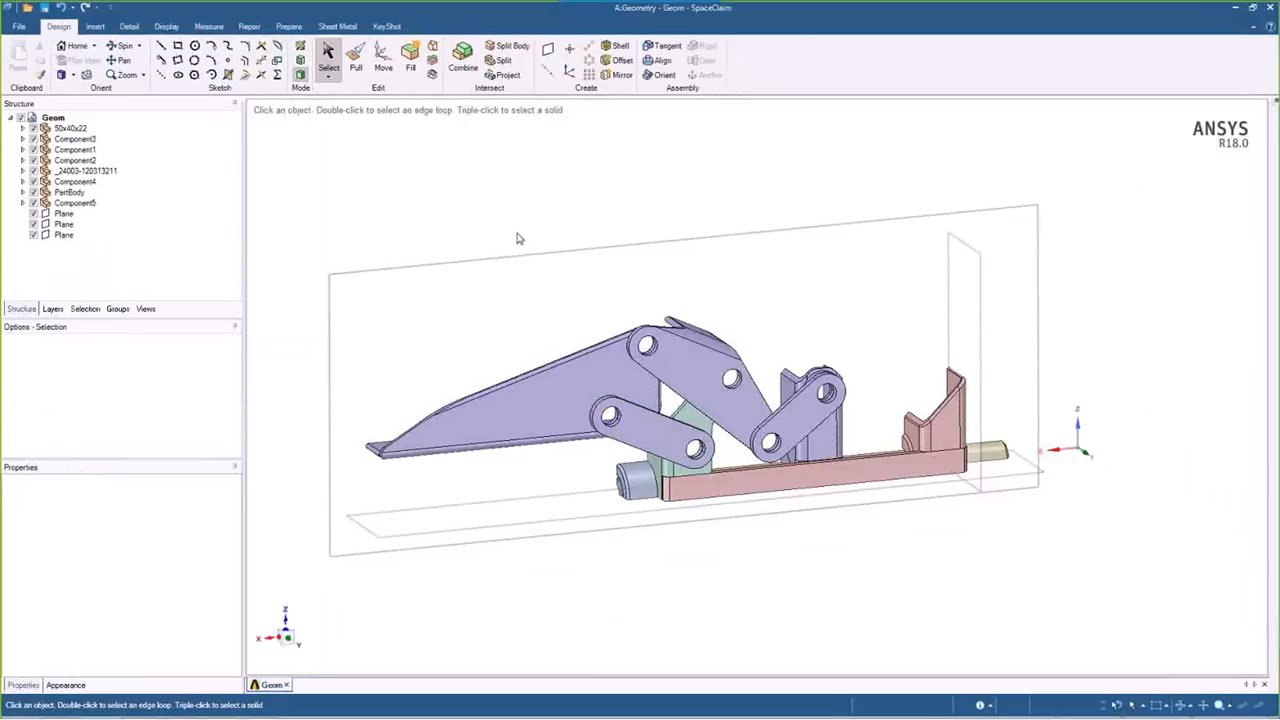
click(531, 446)
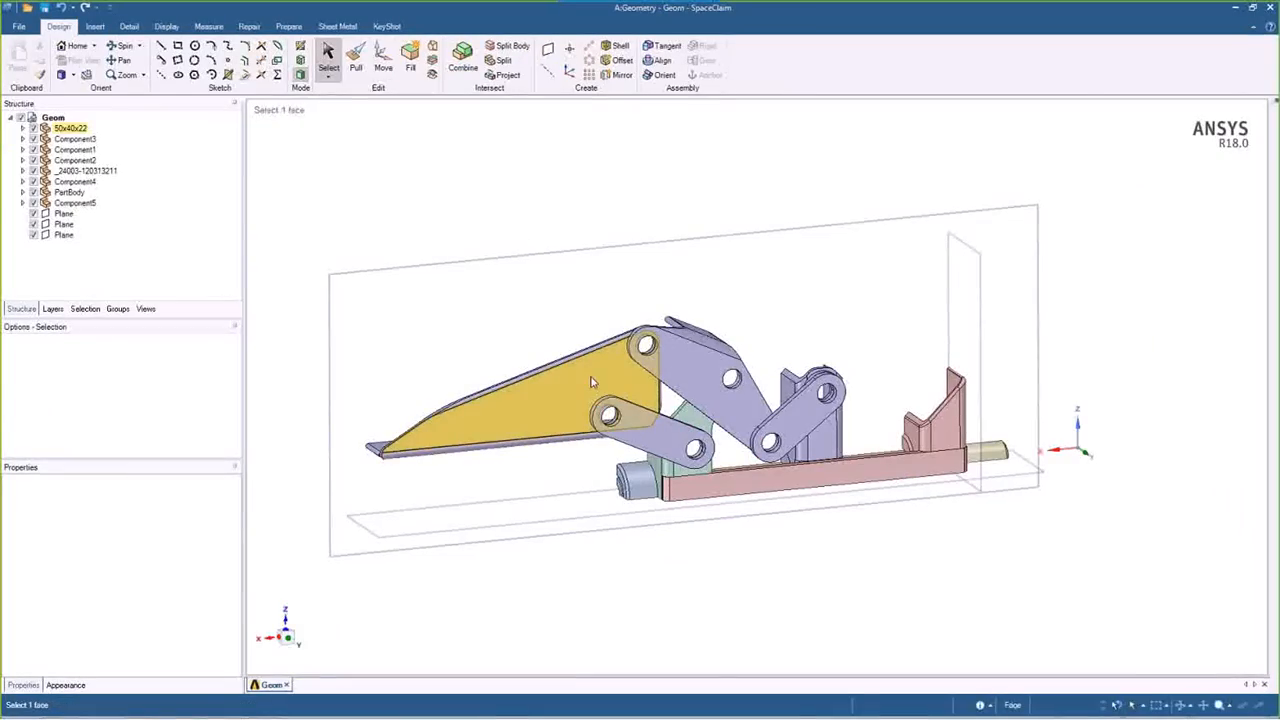
click(540, 470)
click(610, 415)
click(537, 471)
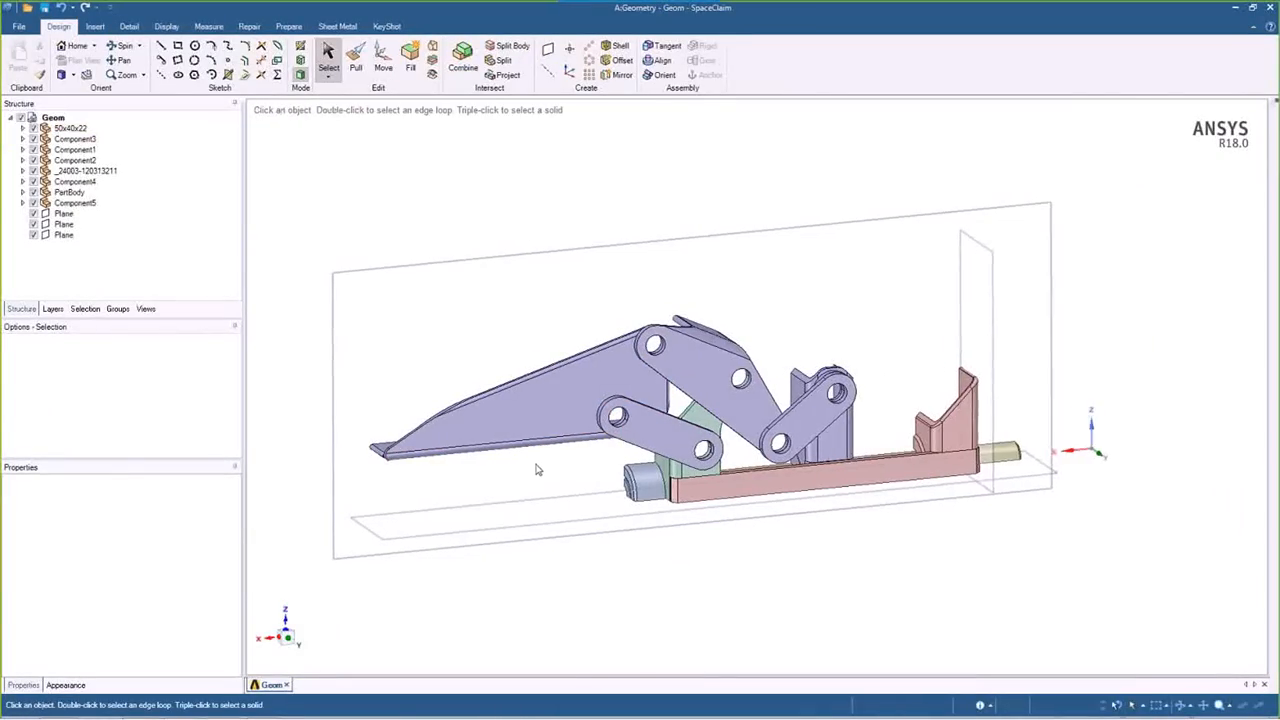
Dimension the horizontal gap between the sliding bracket and the rail's end bracket, placing the annotation on the lengthwise vertical plane above the assembly.
scroll(534, 480, up, 1)
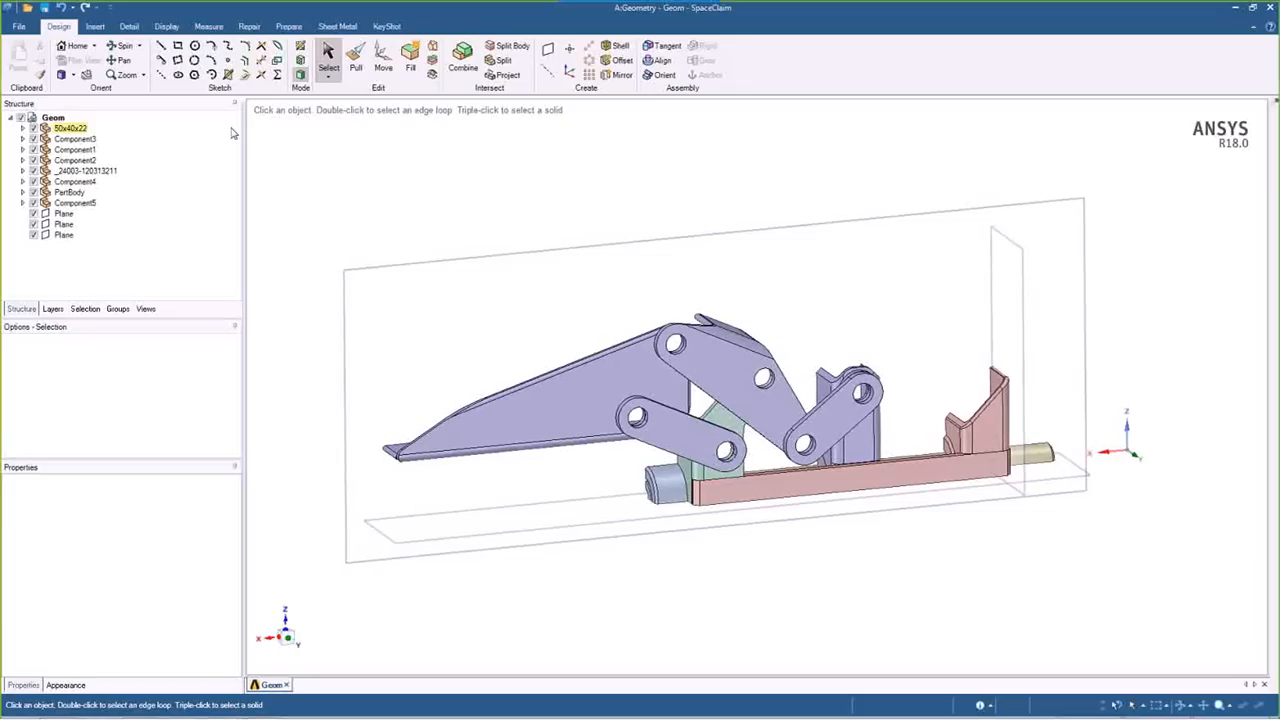
click(130, 27)
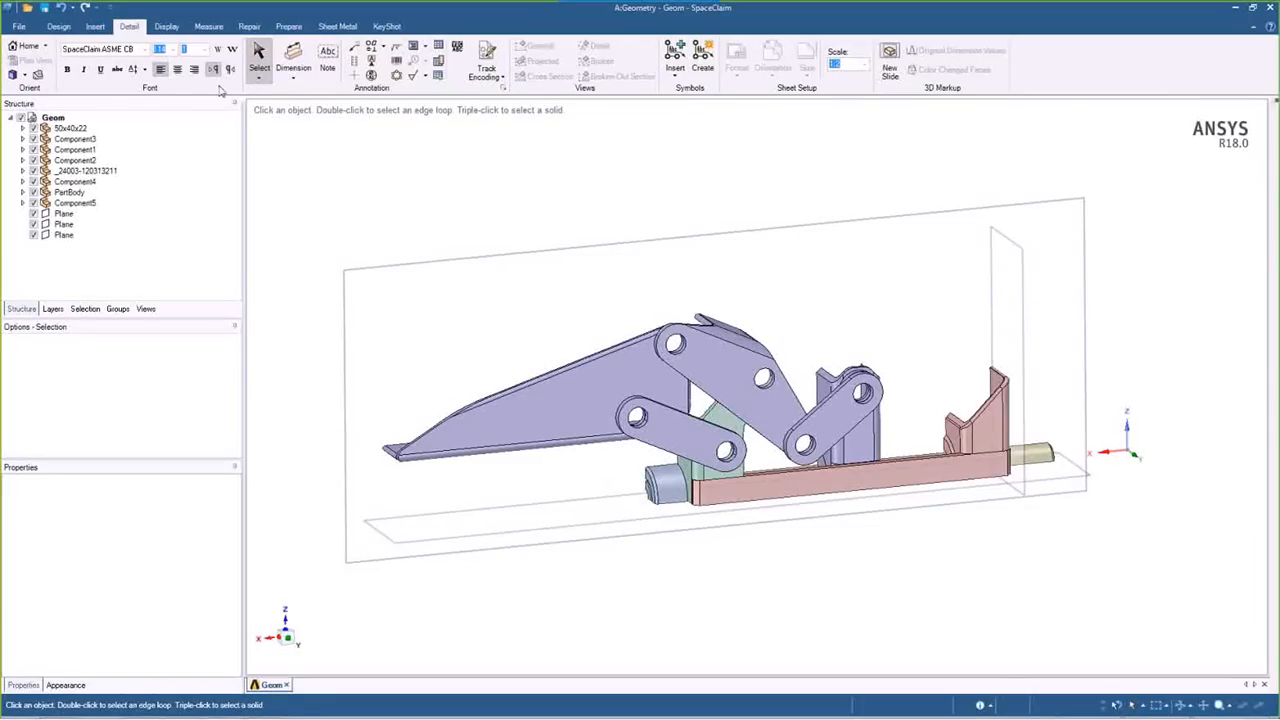
click(293, 58)
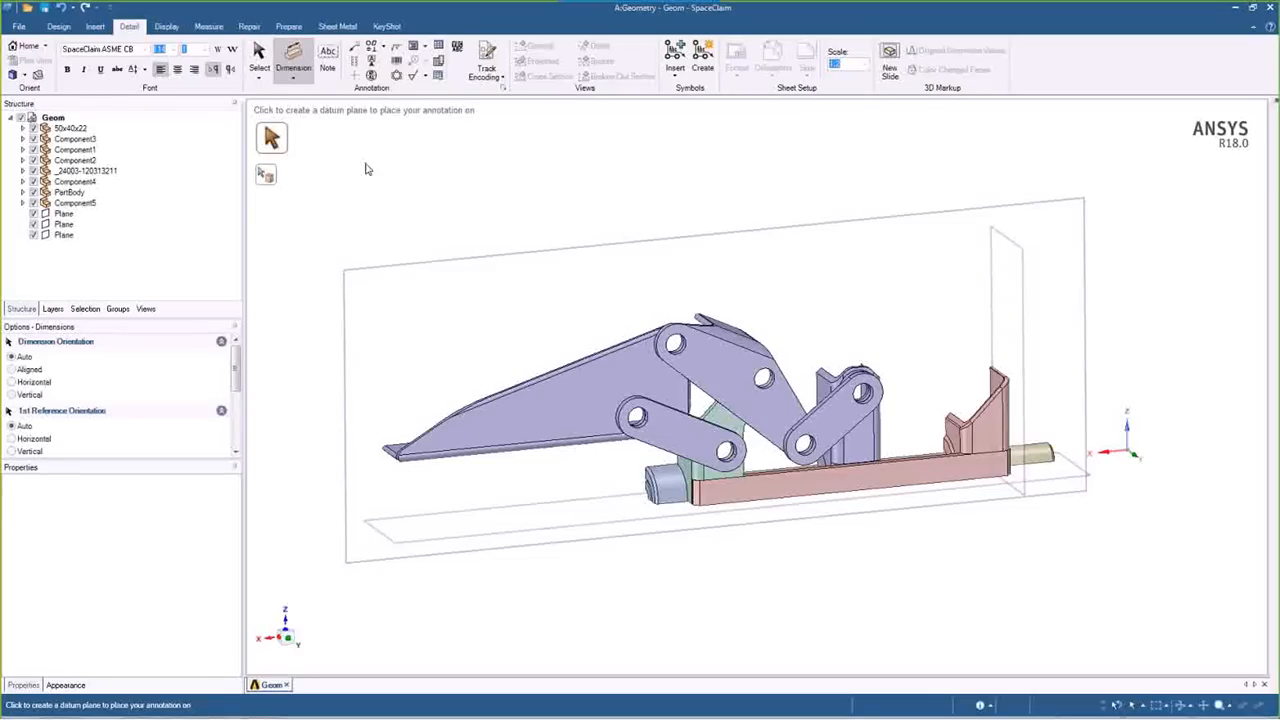
middle_drag(669, 198, 851, 238)
click(851, 233)
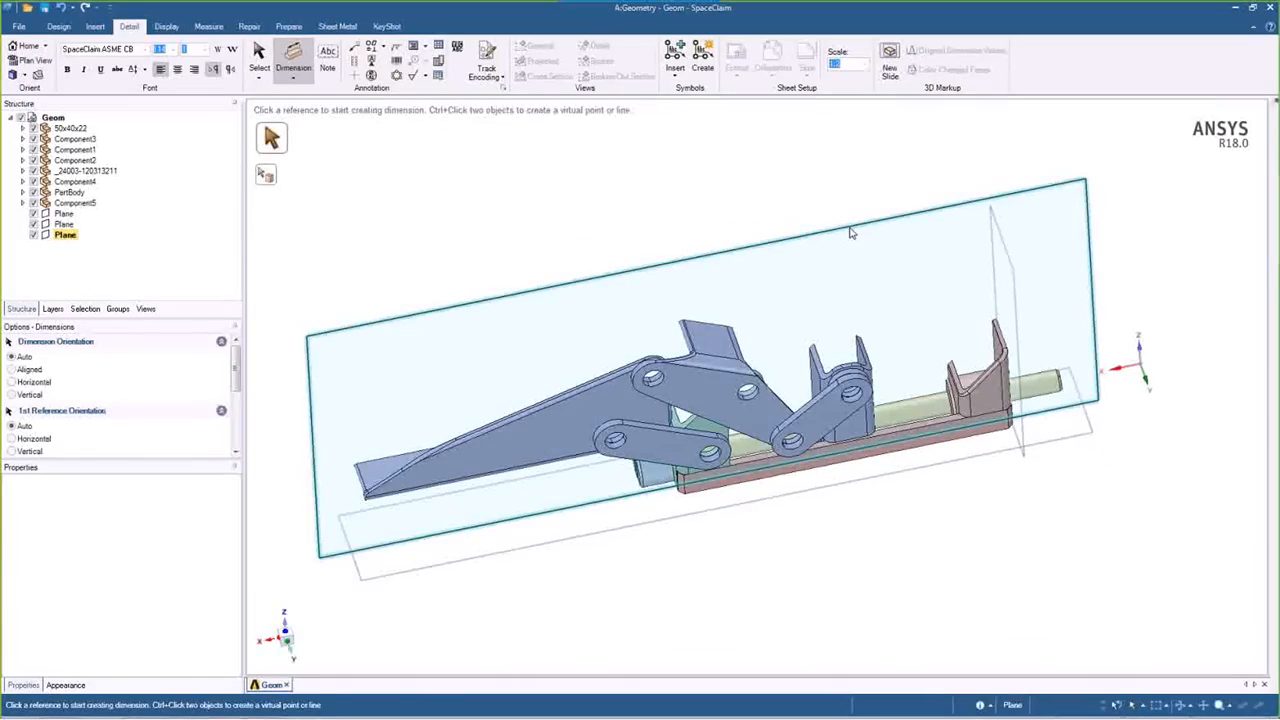
middle_drag(897, 274, 945, 325)
click(957, 374)
scroll(1008, 401, up, 5)
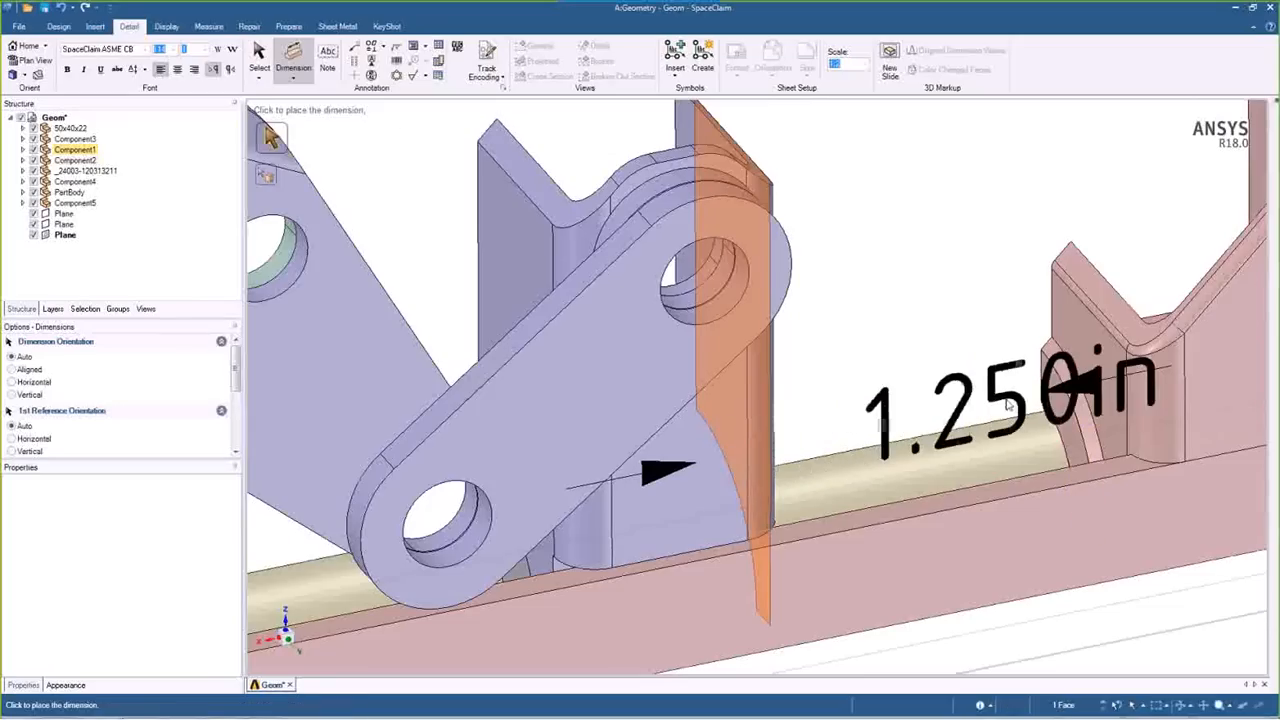
scroll(1008, 401, down, 5)
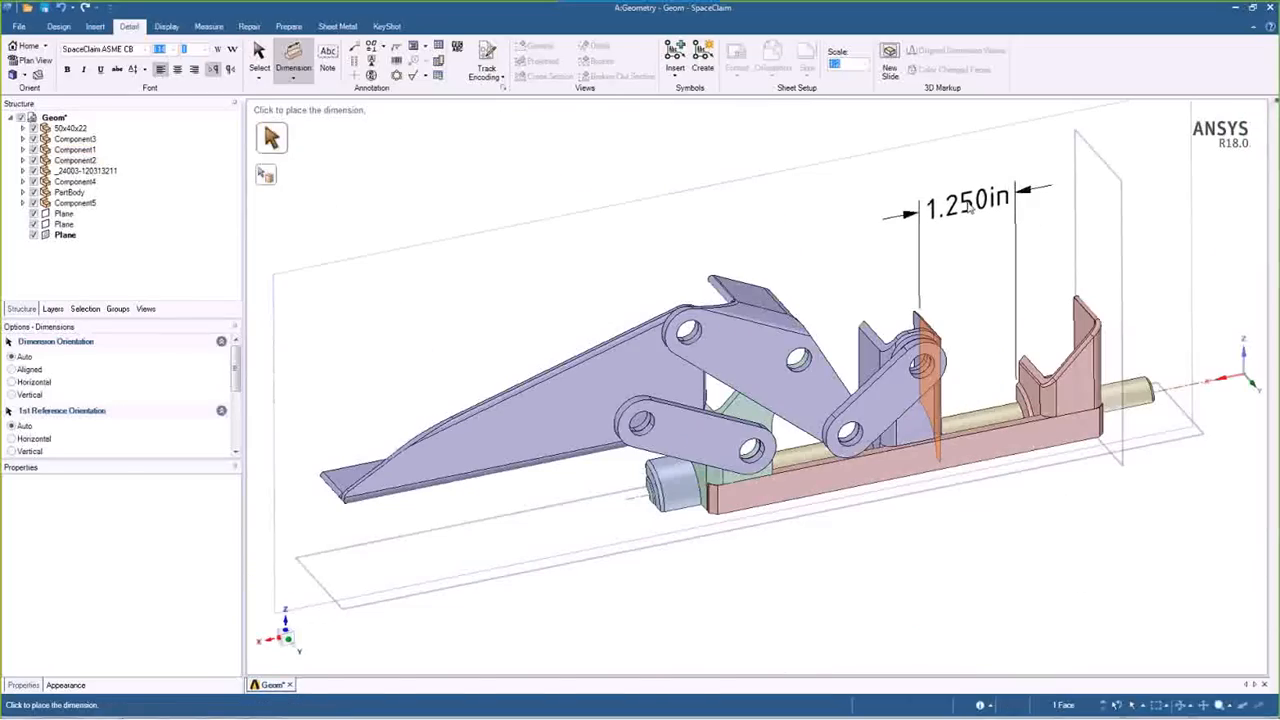
click(970, 207)
Dimension the vertical distance from the claw arm's bottom flange face to the threaded rod, placing the annotation beside the claw tip.
shift+middle_drag(830, 336, 1018, 329)
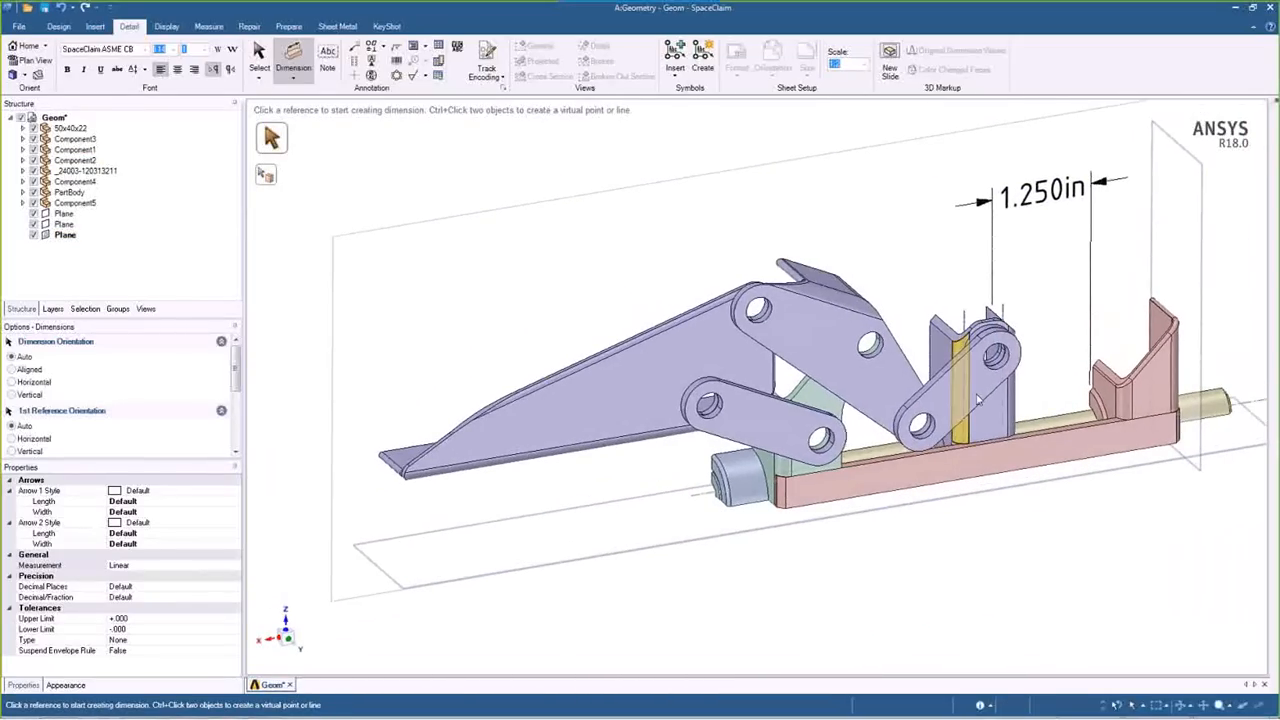
middle_drag(978, 400, 962, 412)
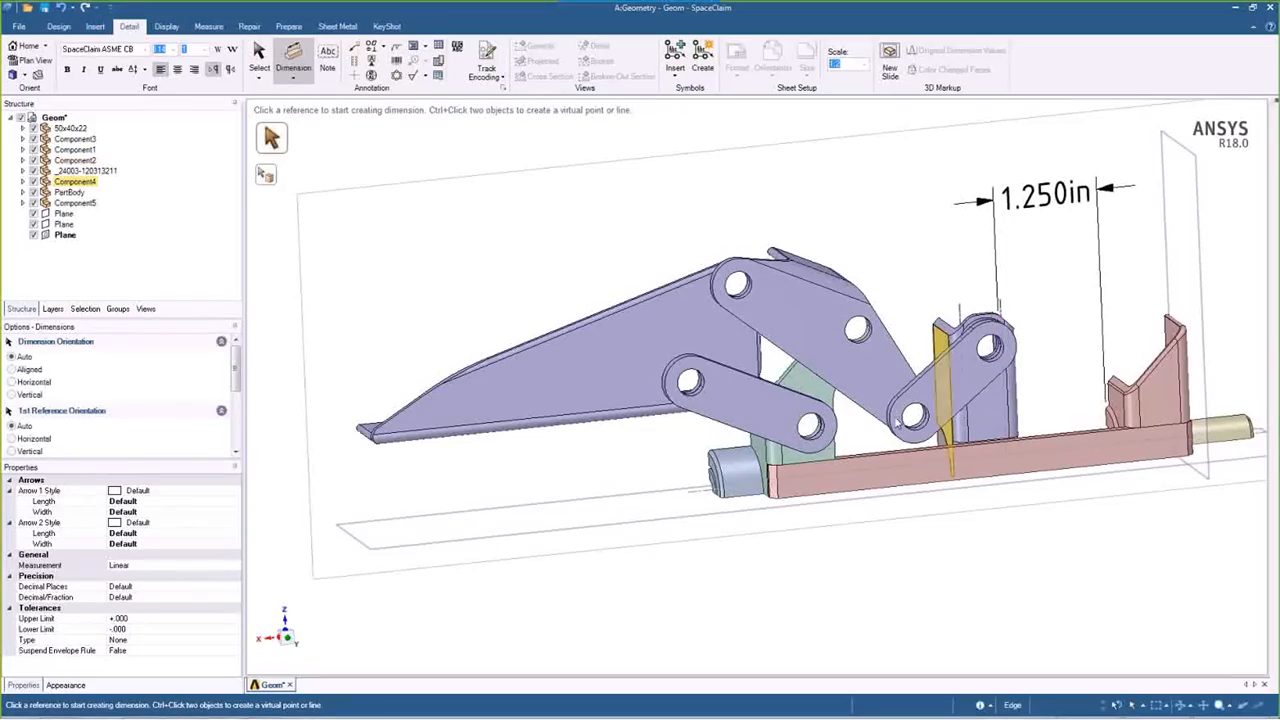
middle_drag(484, 457, 559, 404)
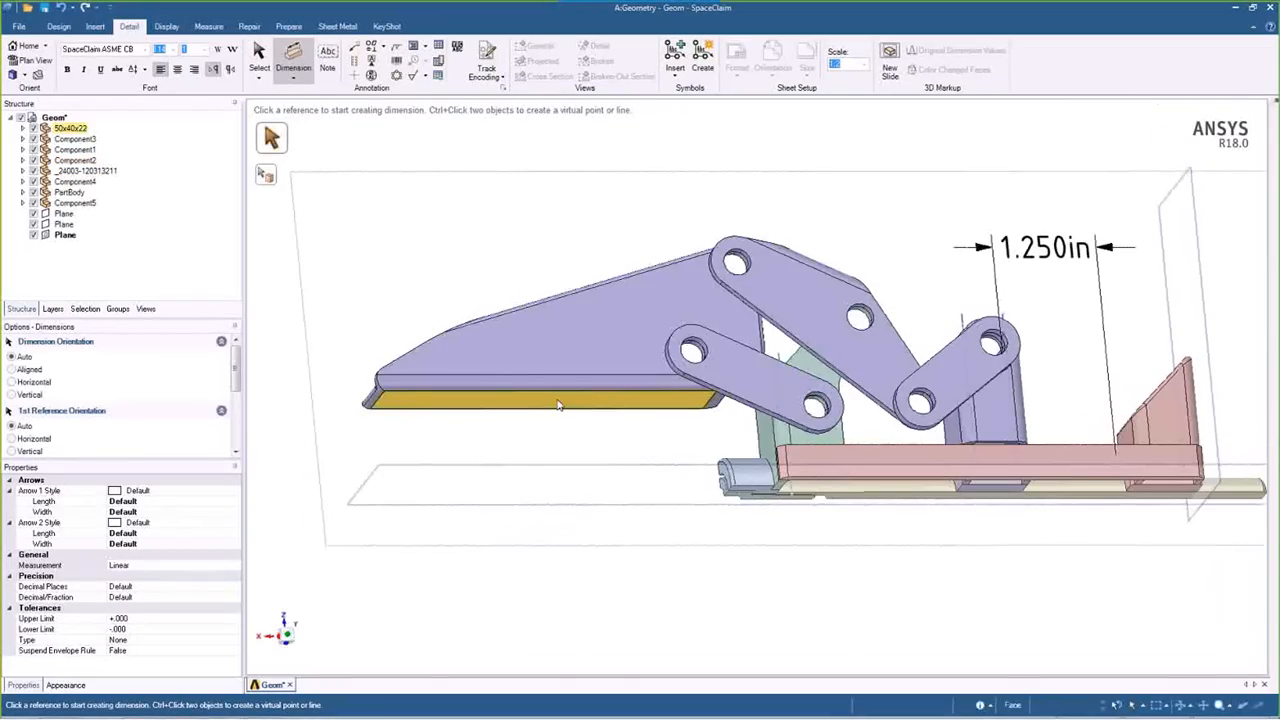
click(559, 404)
click(700, 500)
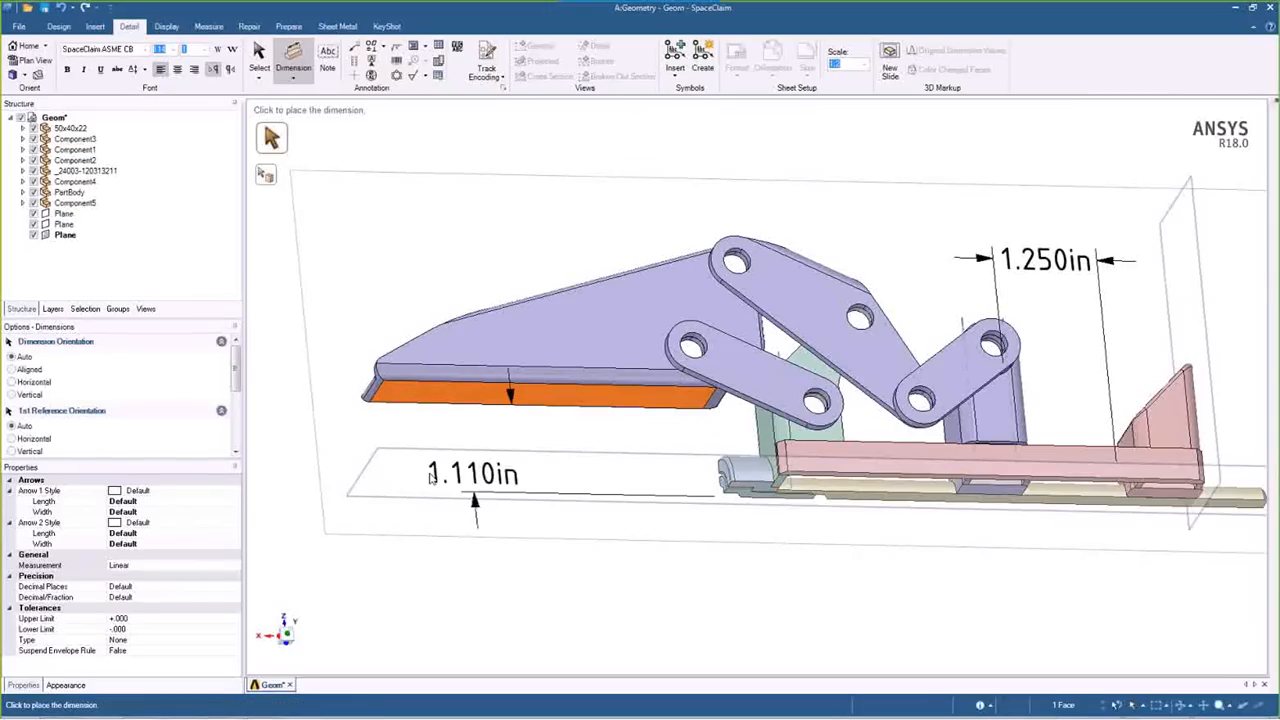
middle_drag(411, 479, 408, 520)
click(333, 511)
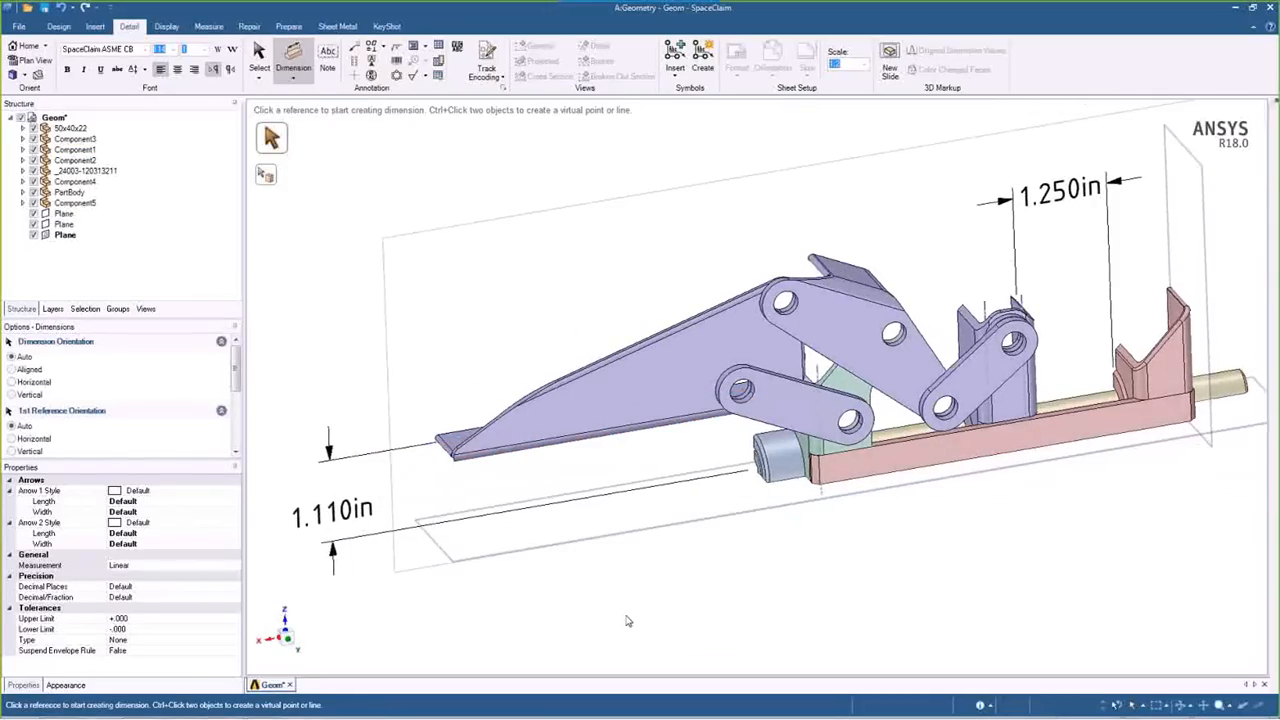
middle_drag(628, 621, 770, 275)
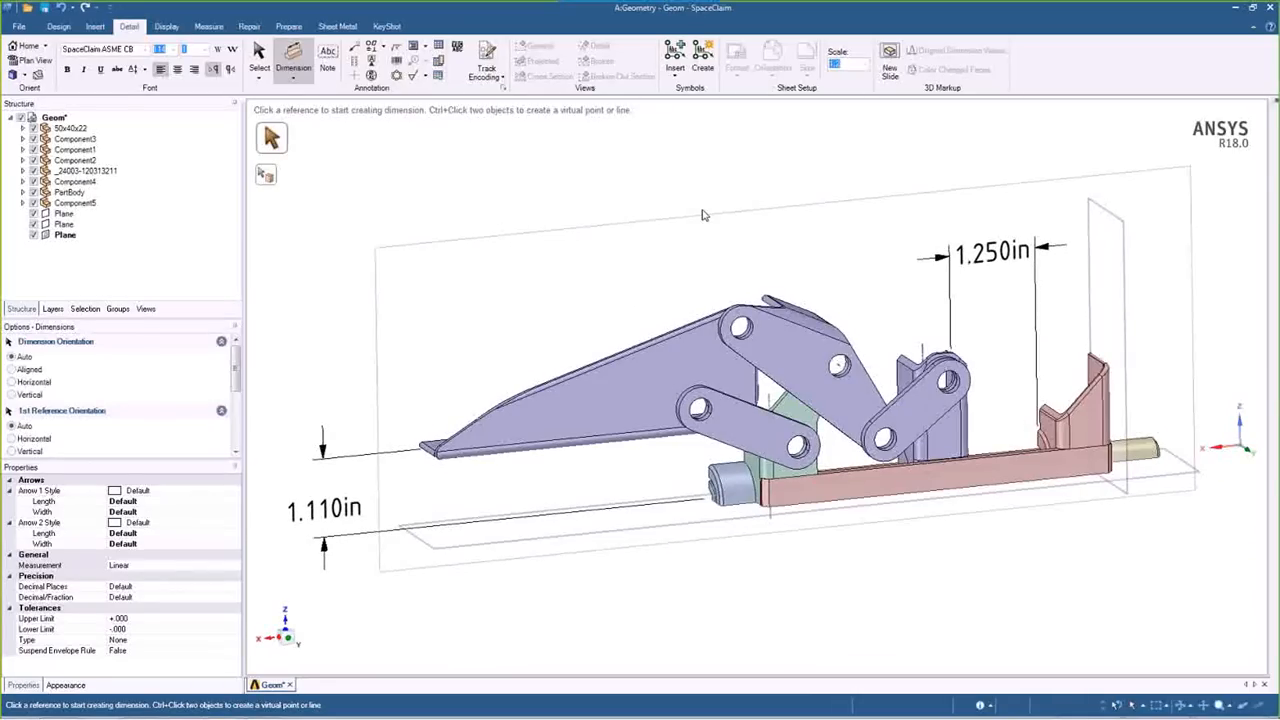
key(Escape)
Create a driving dimension group that moves the sliding bracket body along the rail, using the 1.250 in gap dimension as its ruler.
click(60, 28)
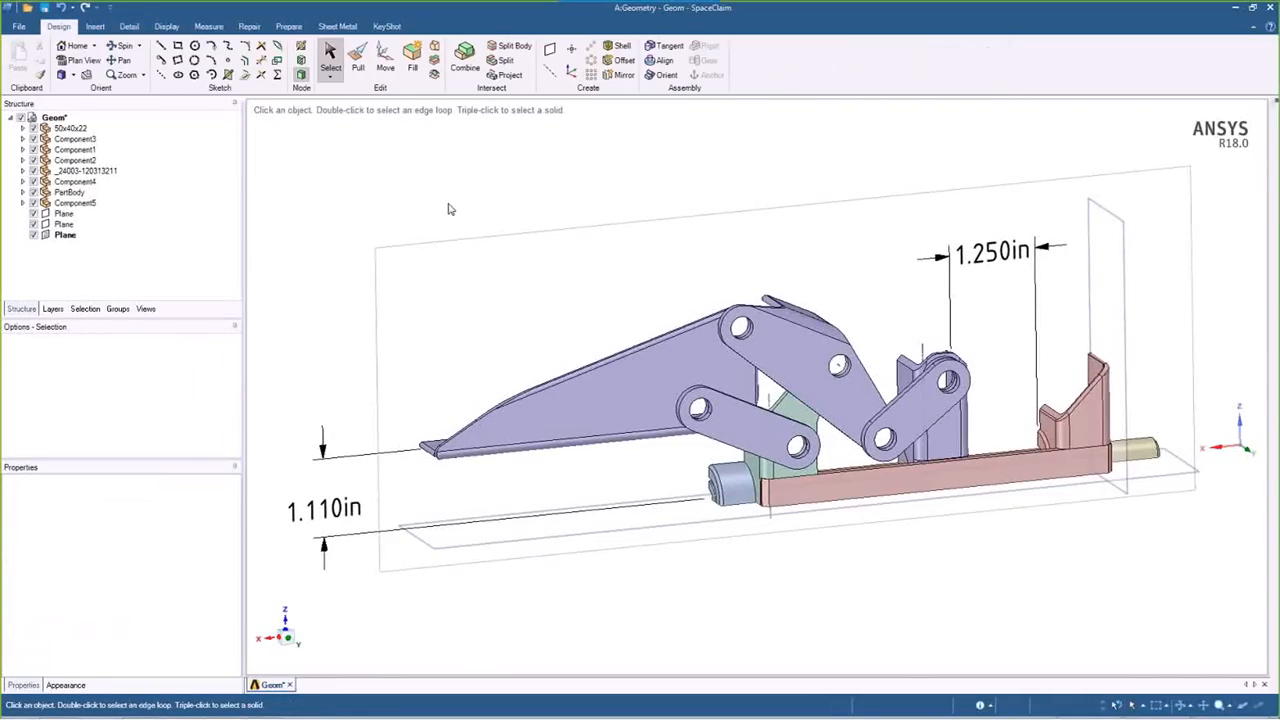
click(962, 428)
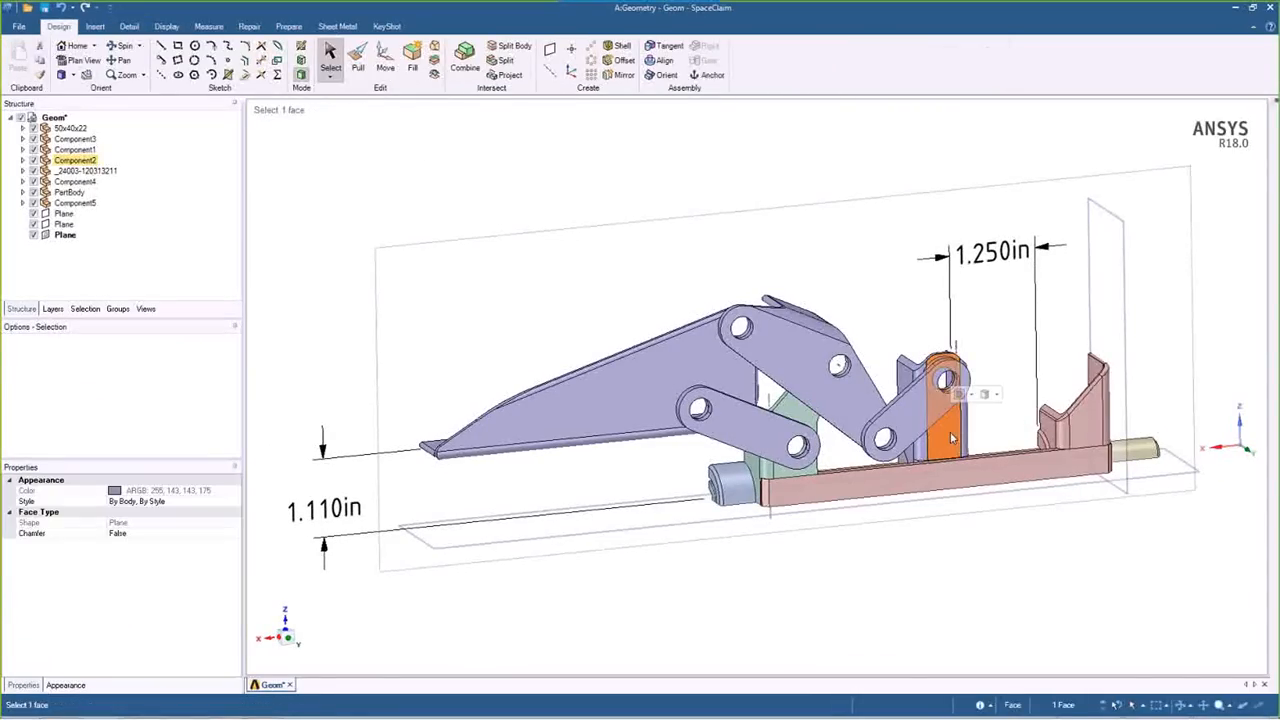
ctrl+middle_drag(777, 263, 775, 265)
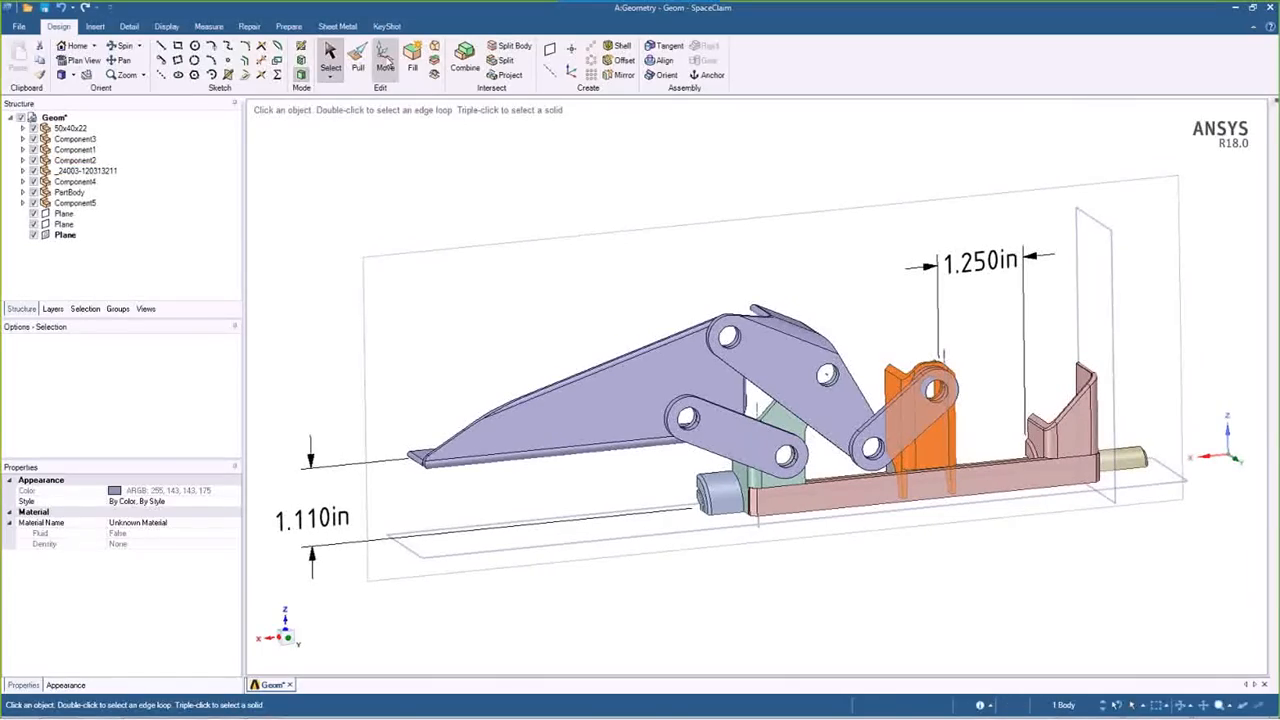
click(385, 58)
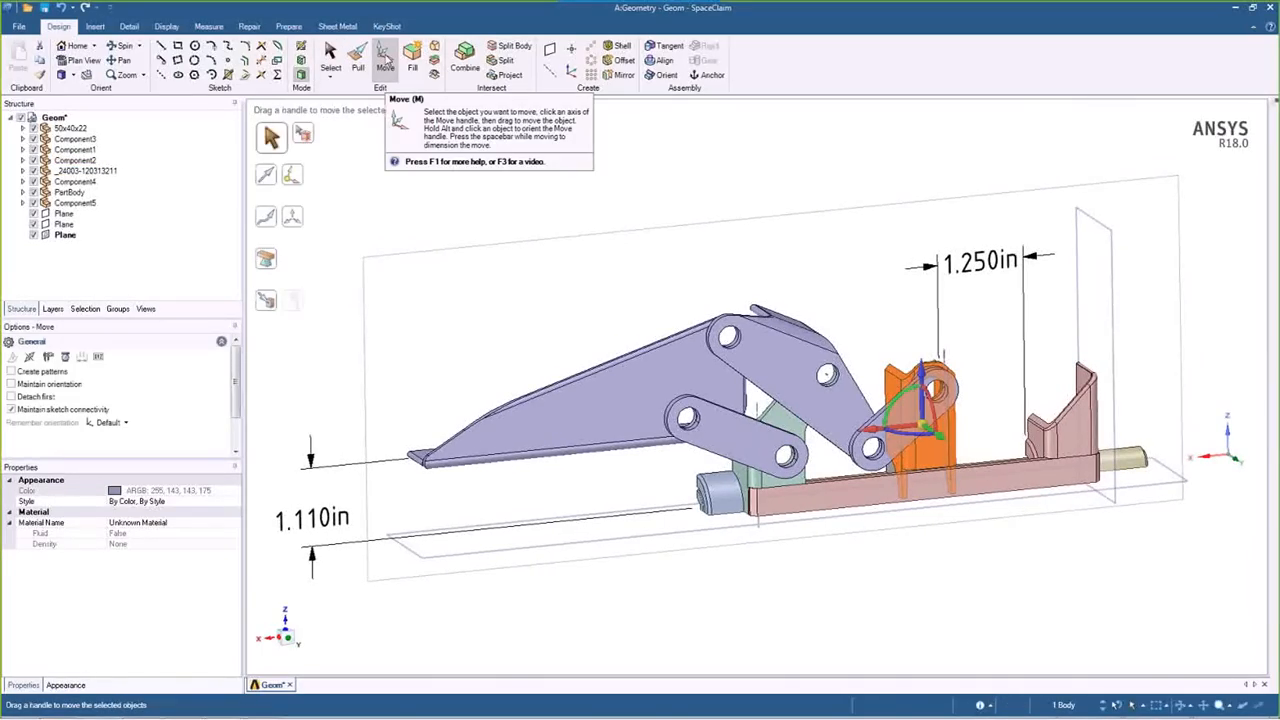
click(118, 309)
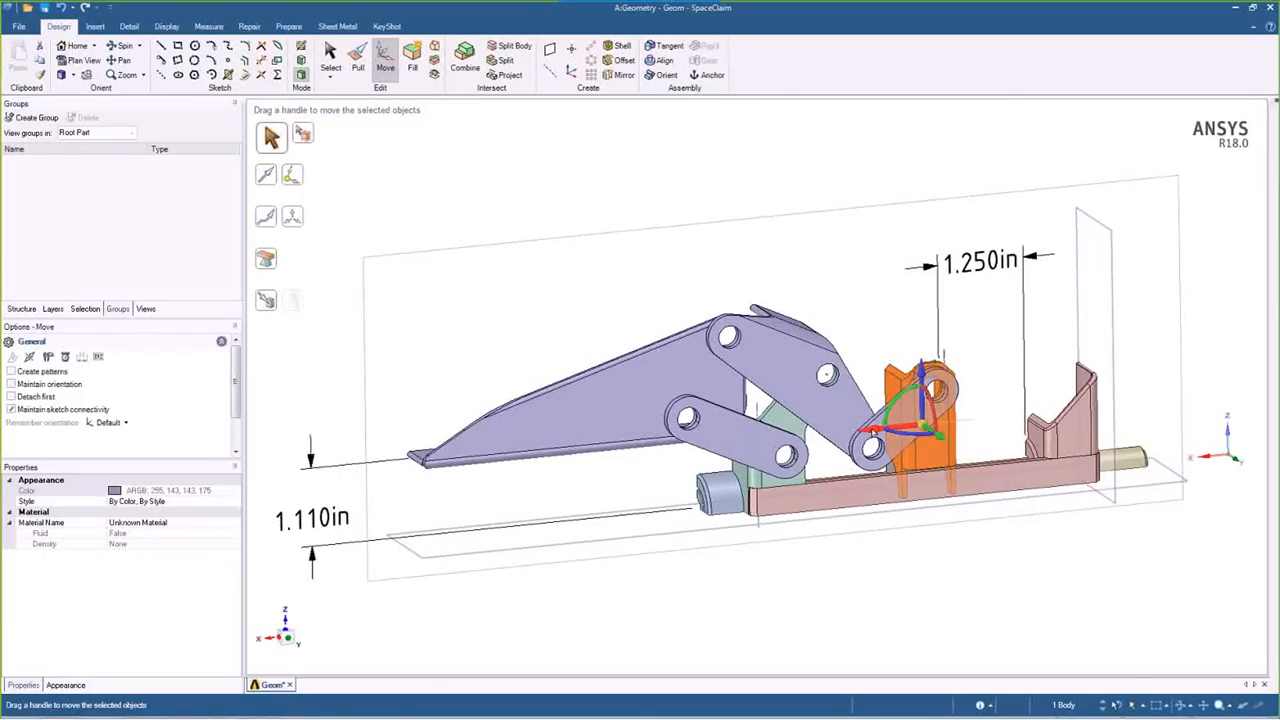
click(872, 432)
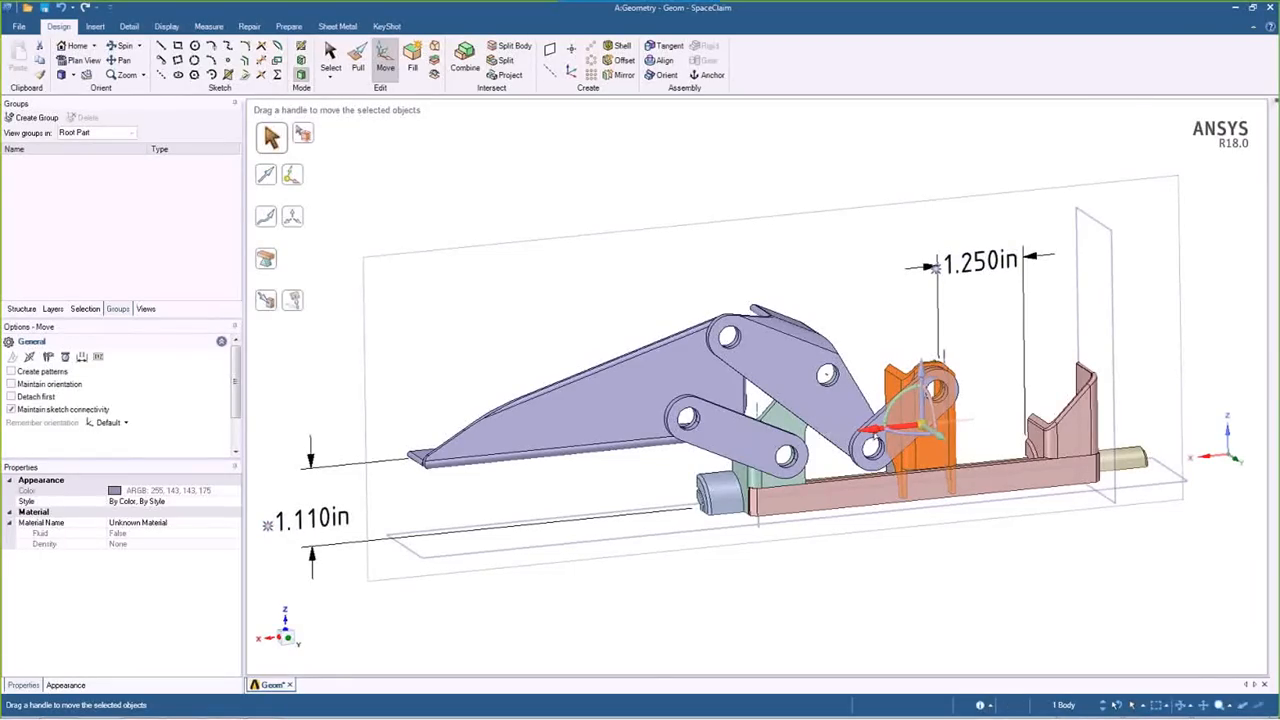
click(937, 271)
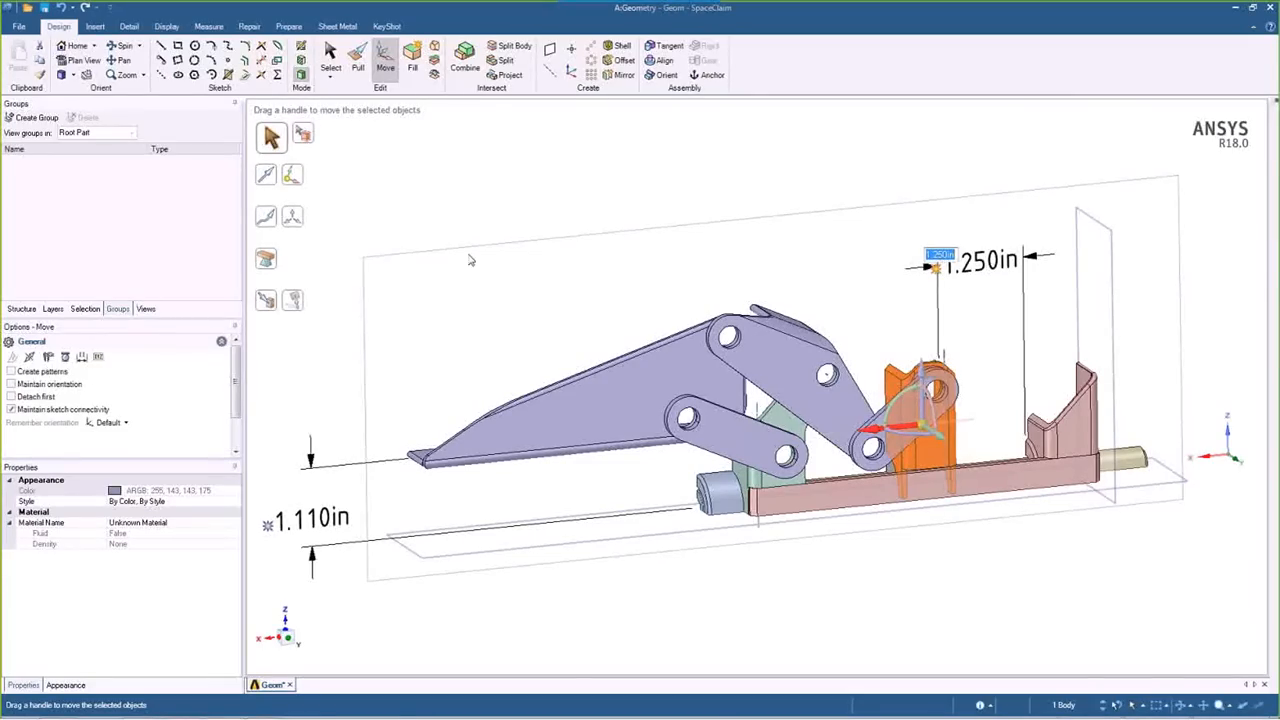
click(31, 123)
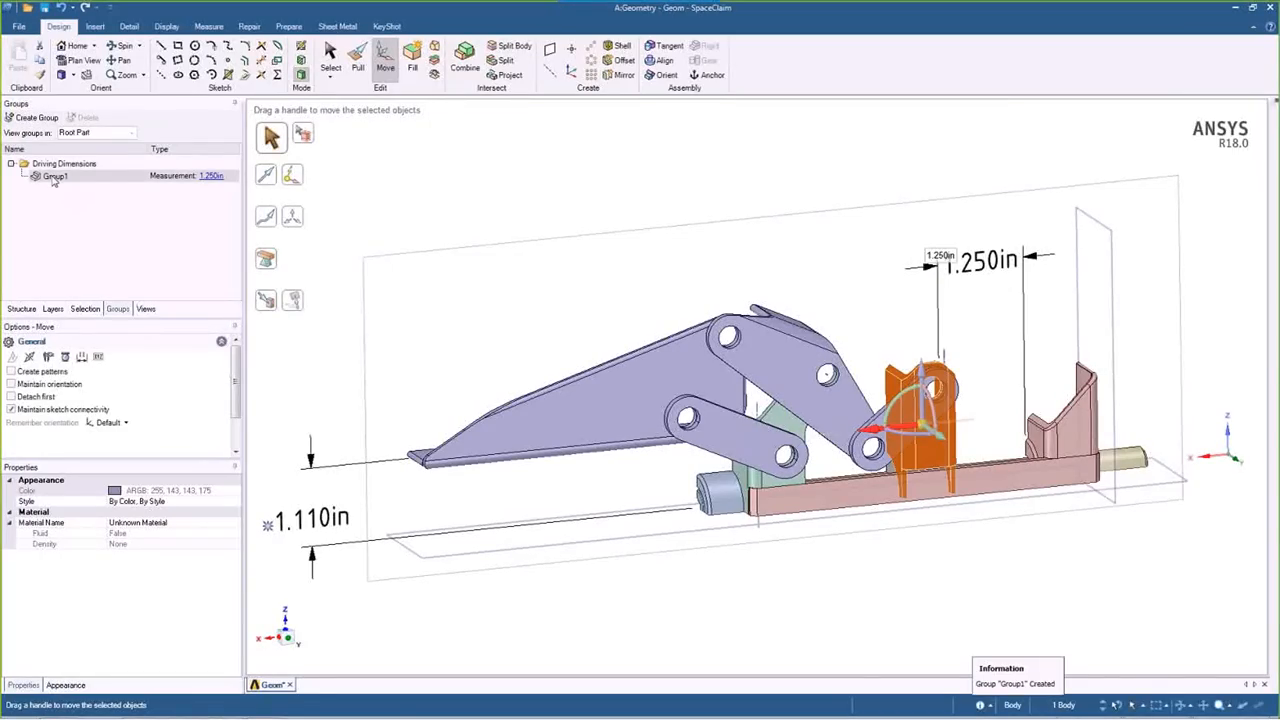
key(Escape)
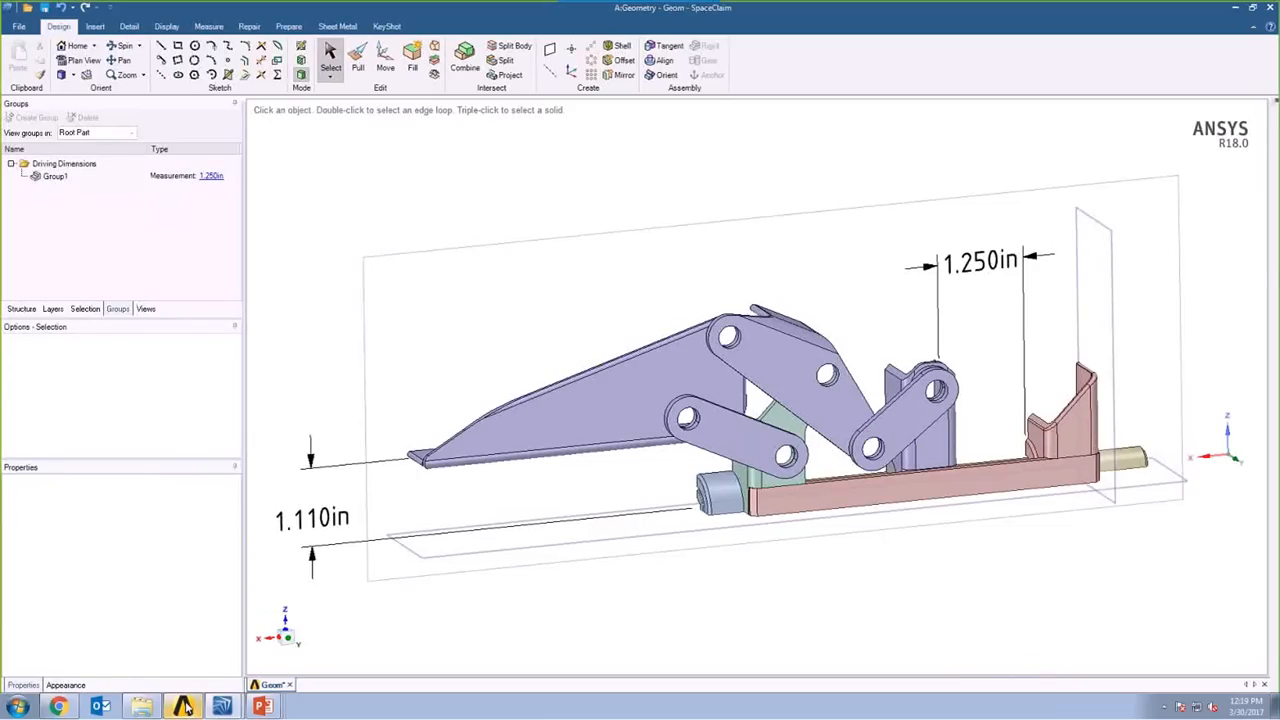
Switch to Workbench, open the Parameter Set, and shrink the window so that the SpaceClaim model can be watched.
click(185, 708)
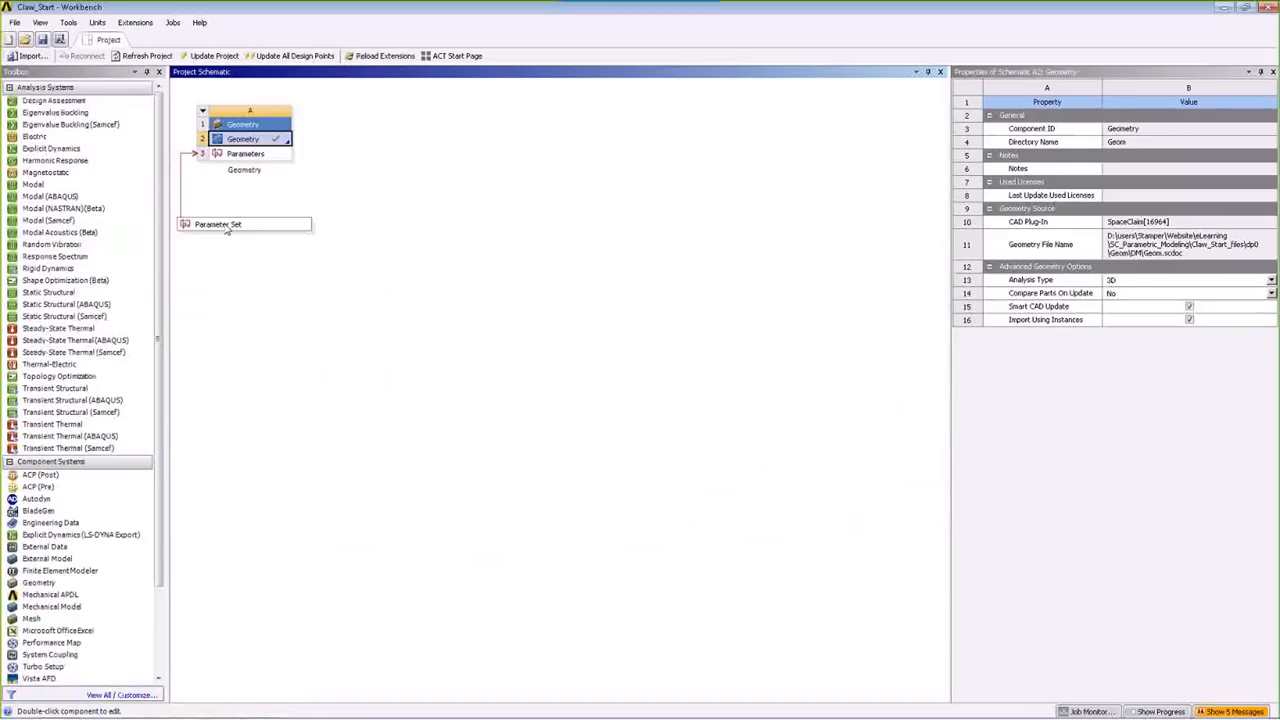
click(227, 226)
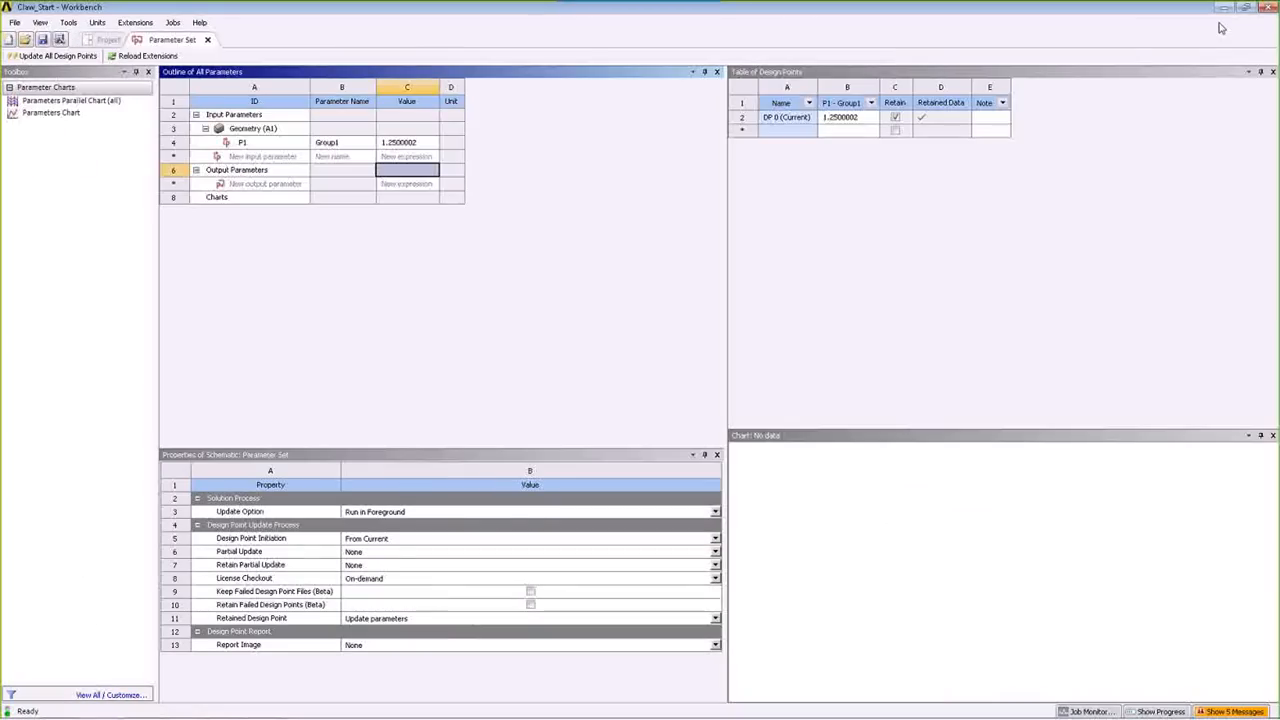
click(1245, 8)
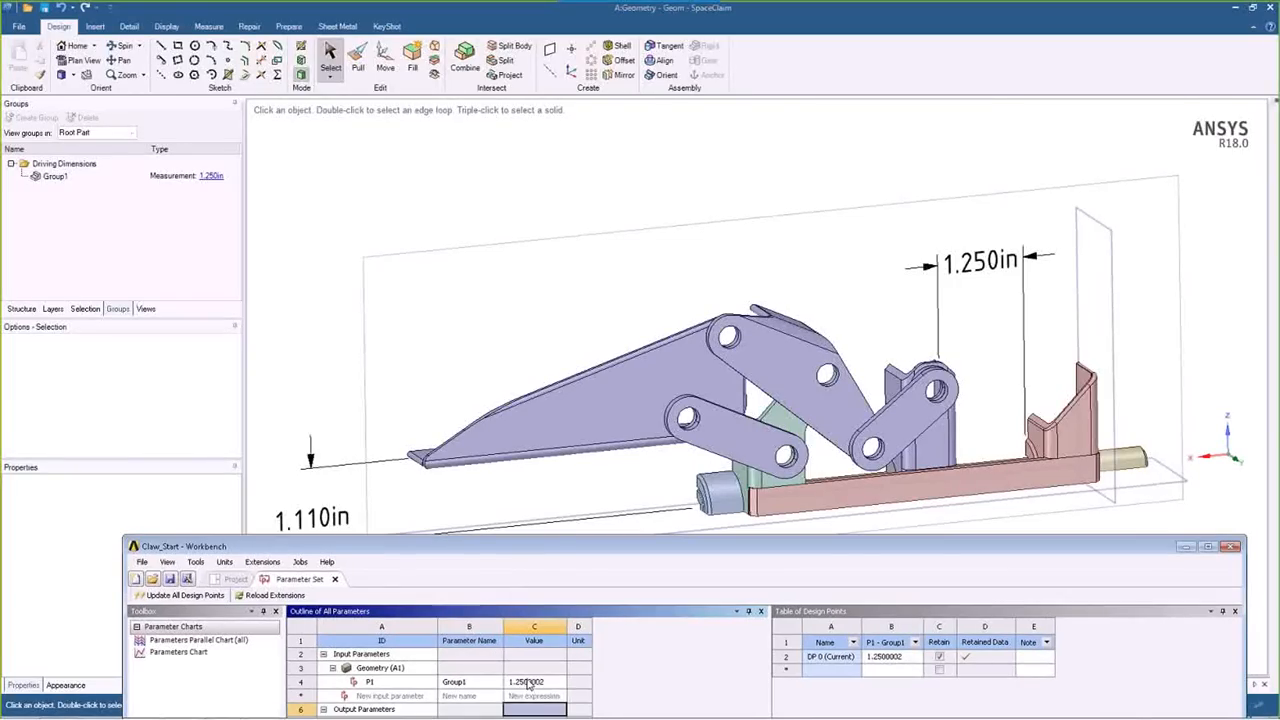
Set the Group1 input parameter to 1, refresh the Workbench project, and return to the claw model in SpaceClaim.
click(525, 682)
text(1)
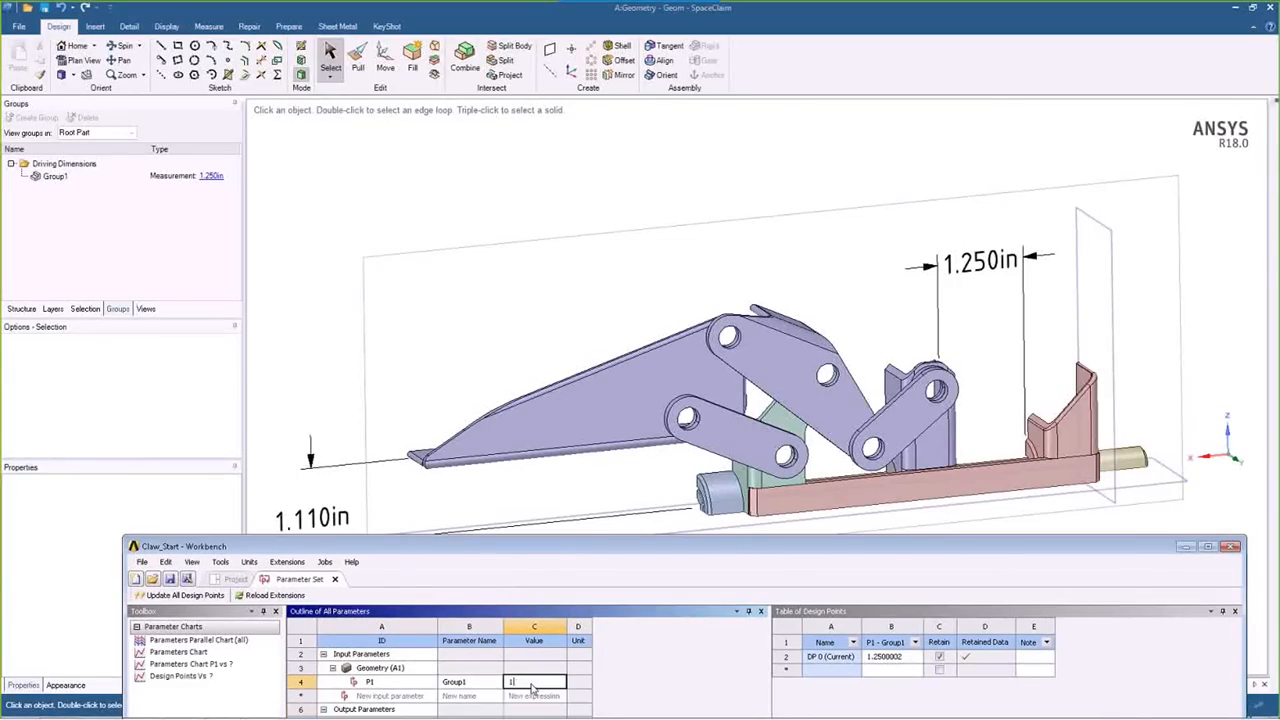
click(236, 579)
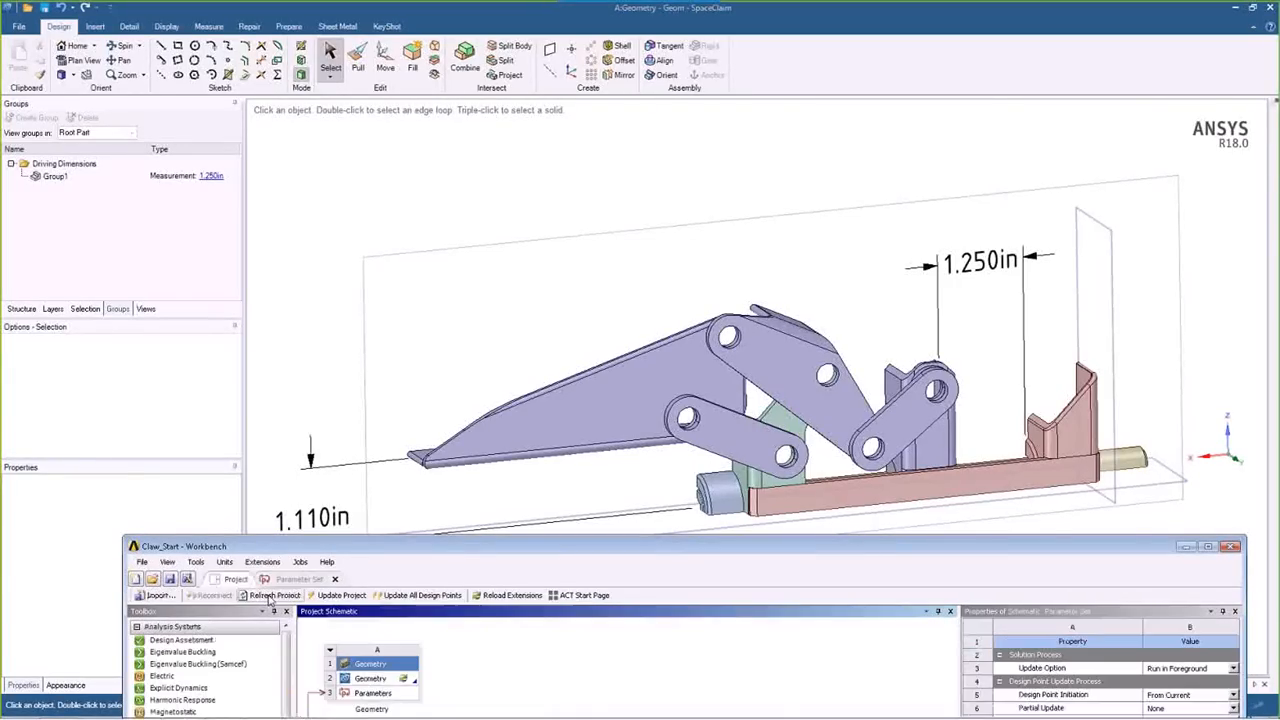
click(272, 597)
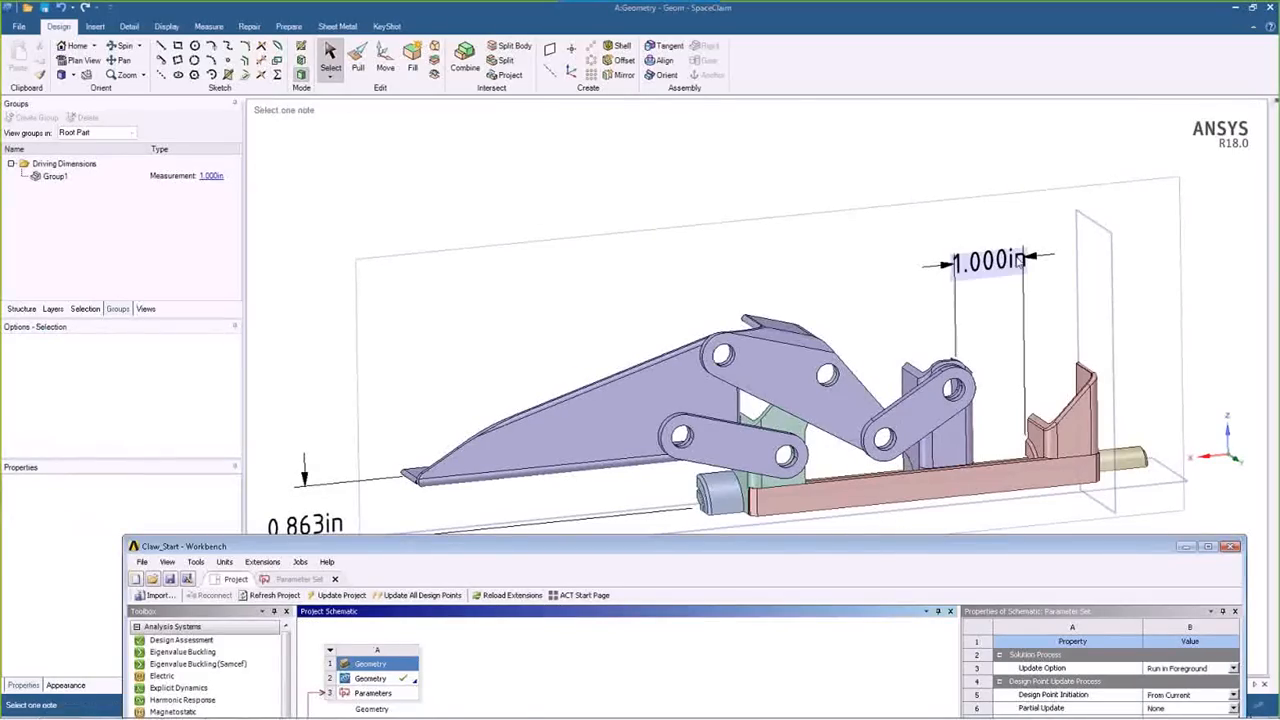
click(645, 368)
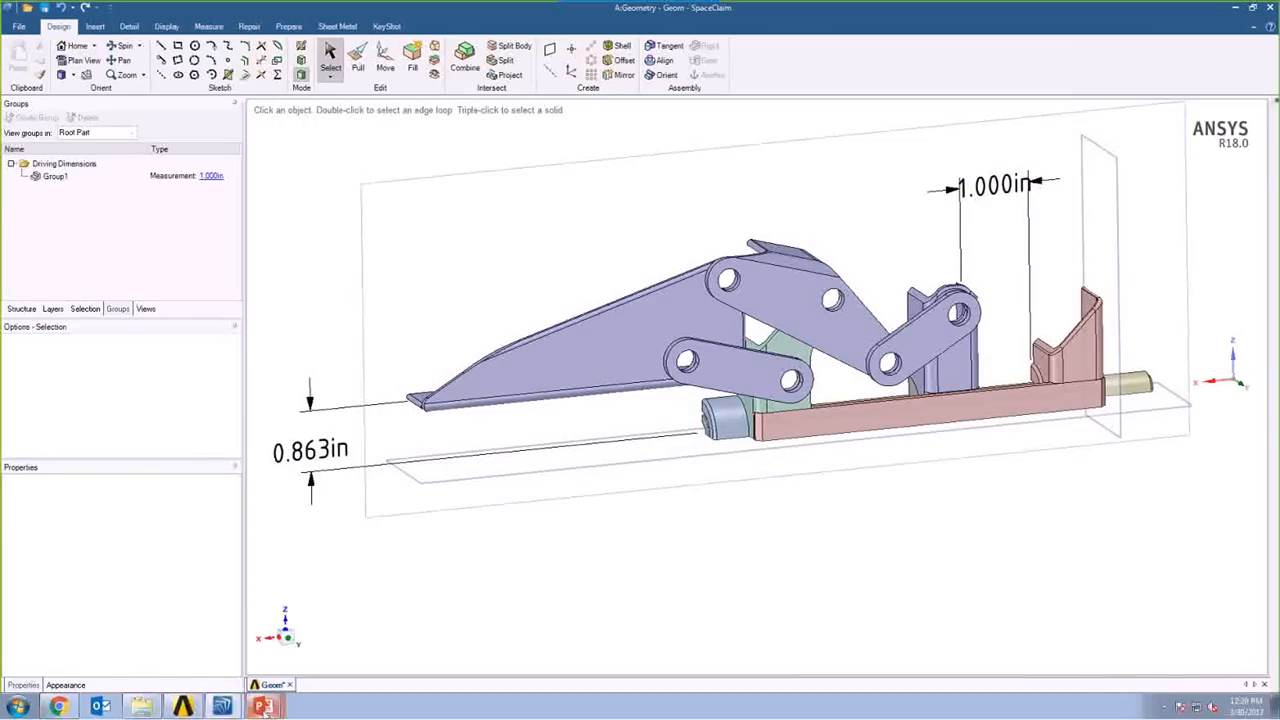
In Workbench, set the Group1 parameter to 1.75, refresh the project, and return to the claw model in SpaceClaim.
click(185, 707)
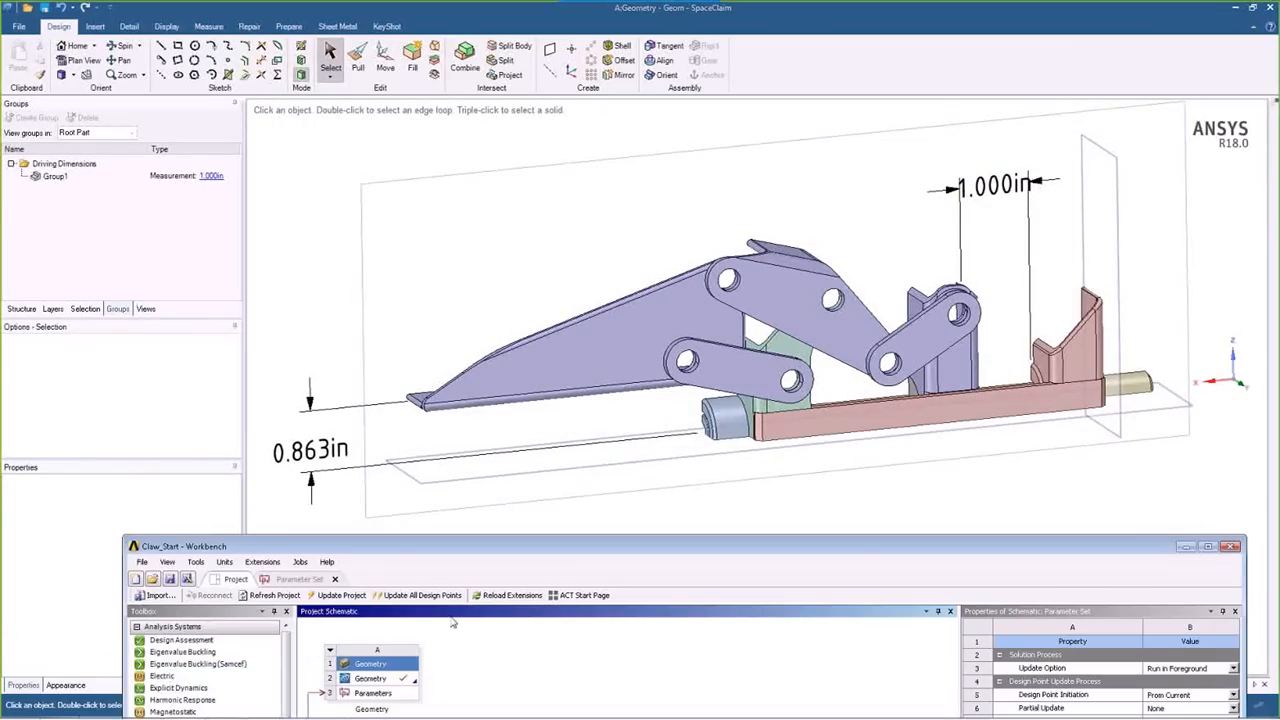
double_click(372, 693)
click(520, 684)
text(1.75)
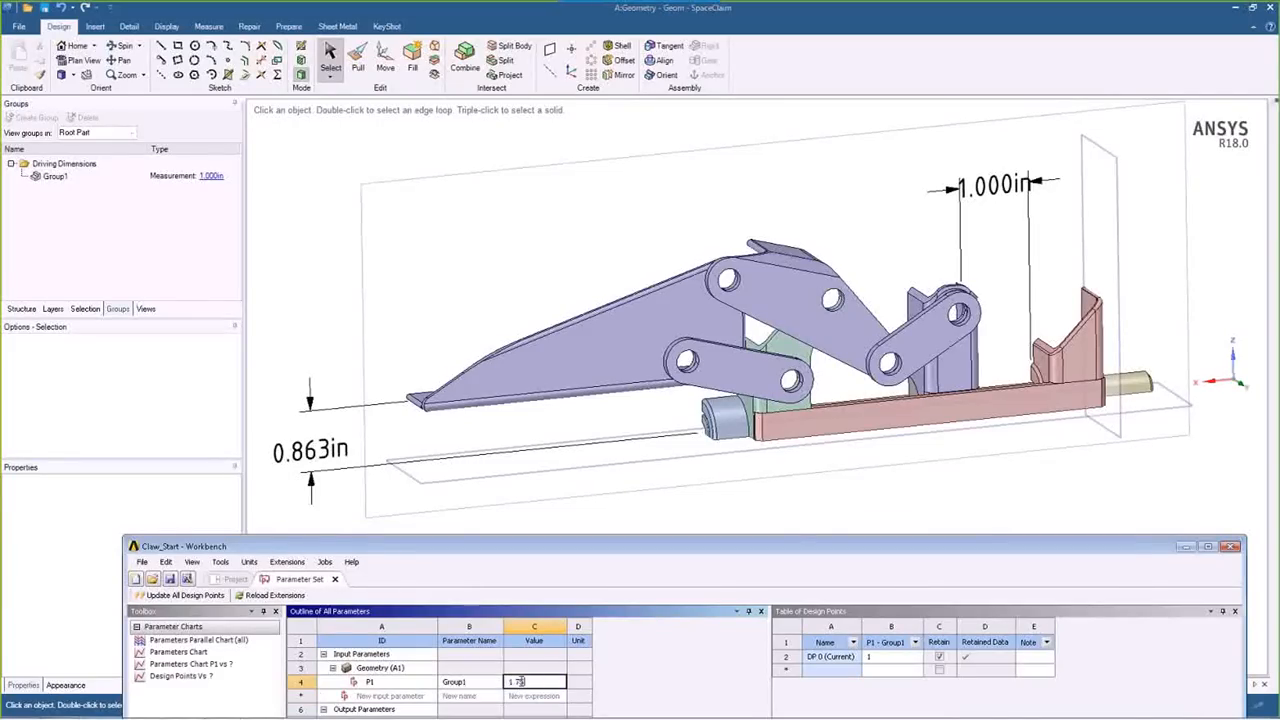
key(Return)
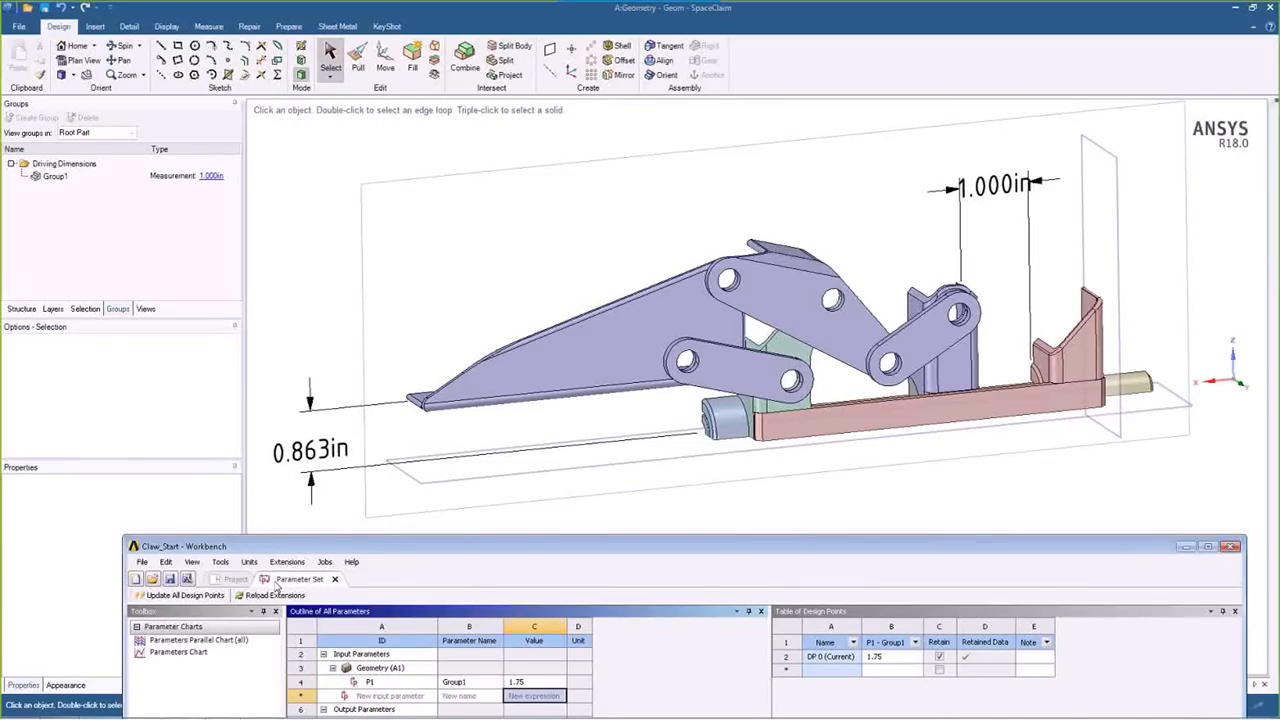
click(222, 580)
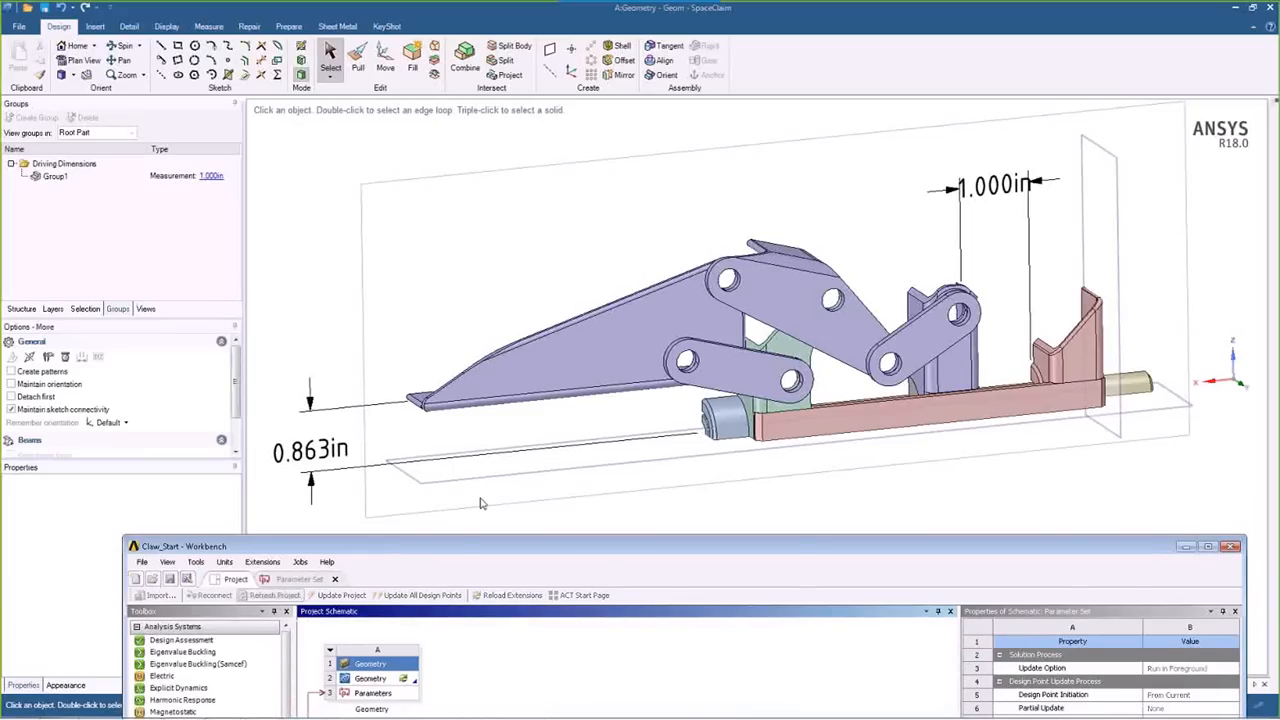
click(323, 443)
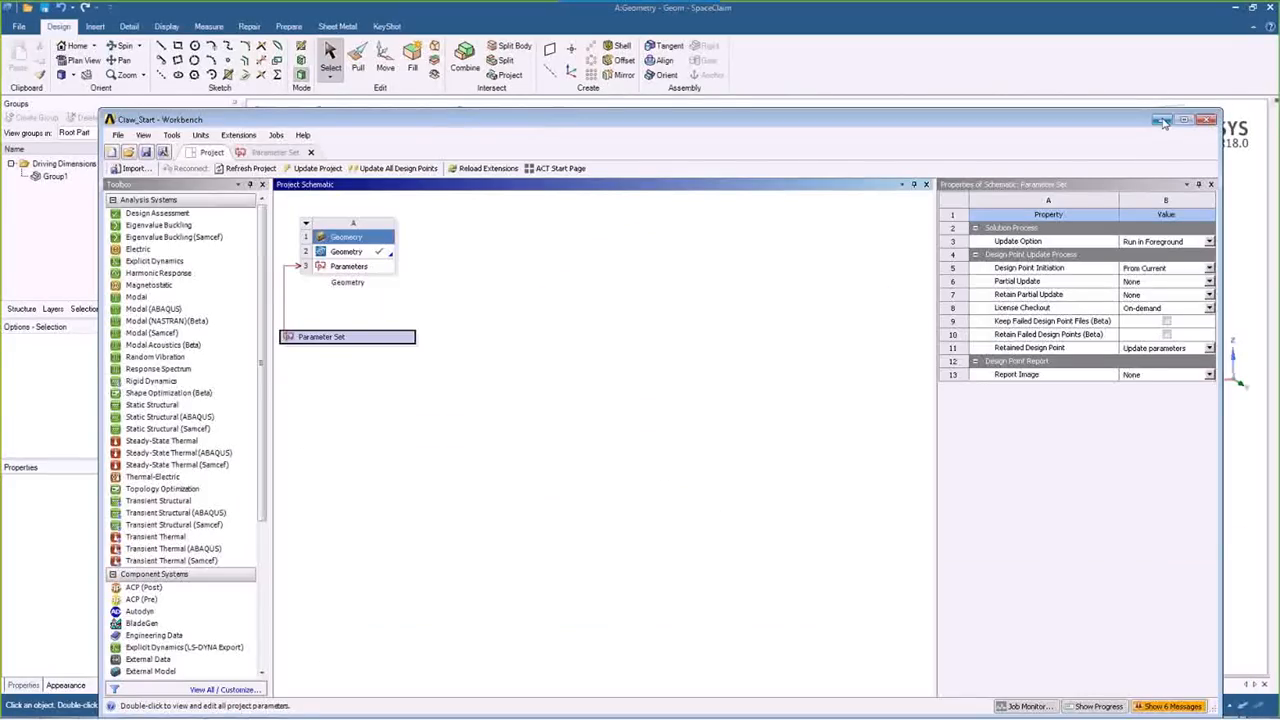
click(1162, 121)
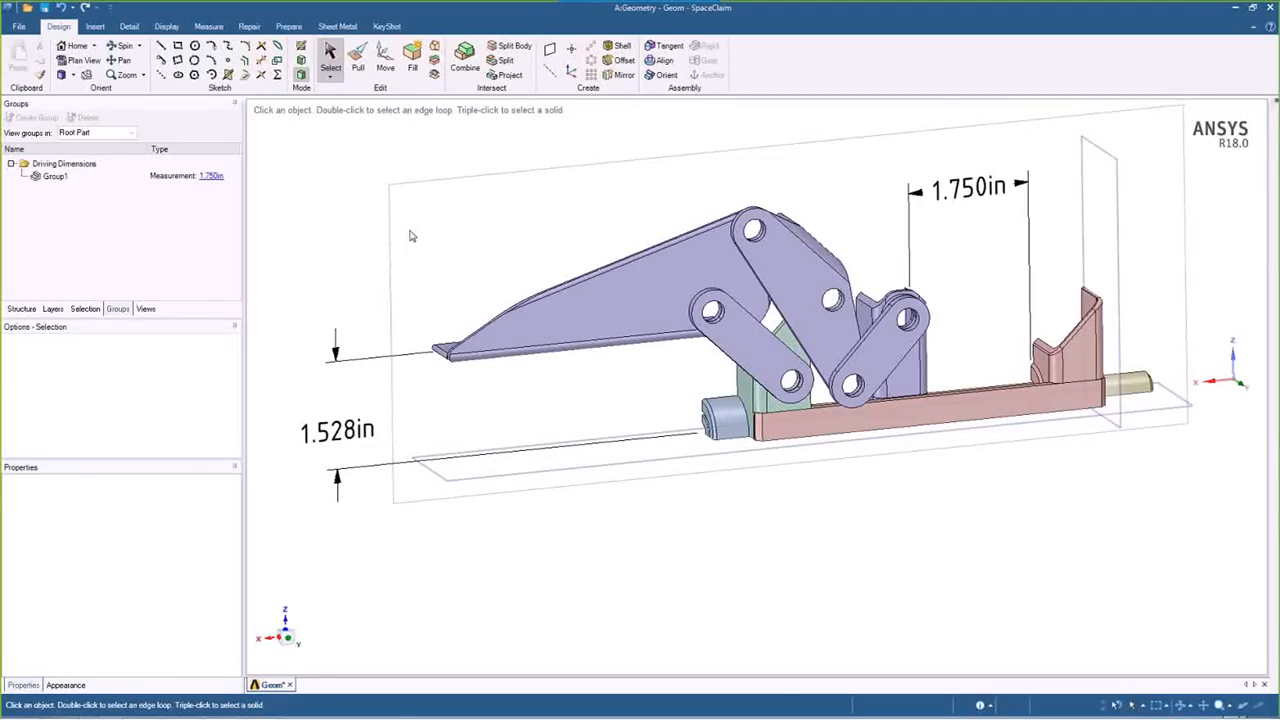
mouse_move(298, 712)
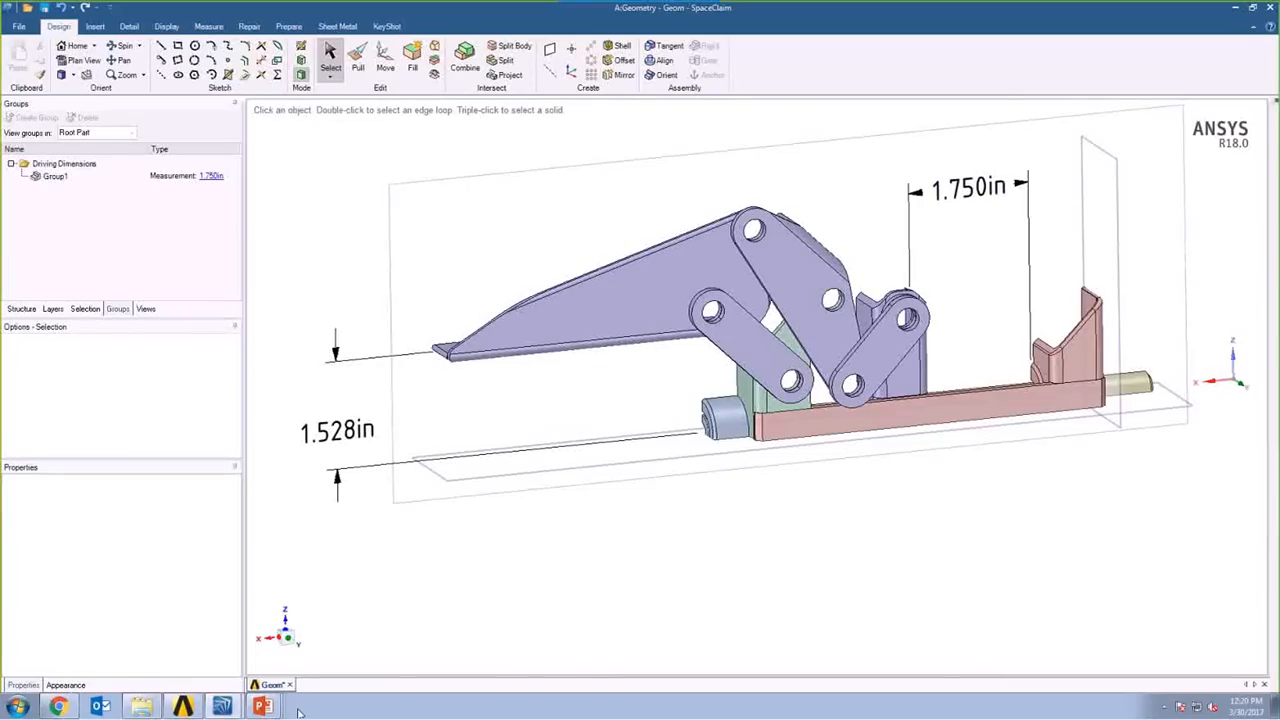
Switch to the Design1 SpaceClaim window and create a new script alongside the empty design.
mouse_move(221, 708)
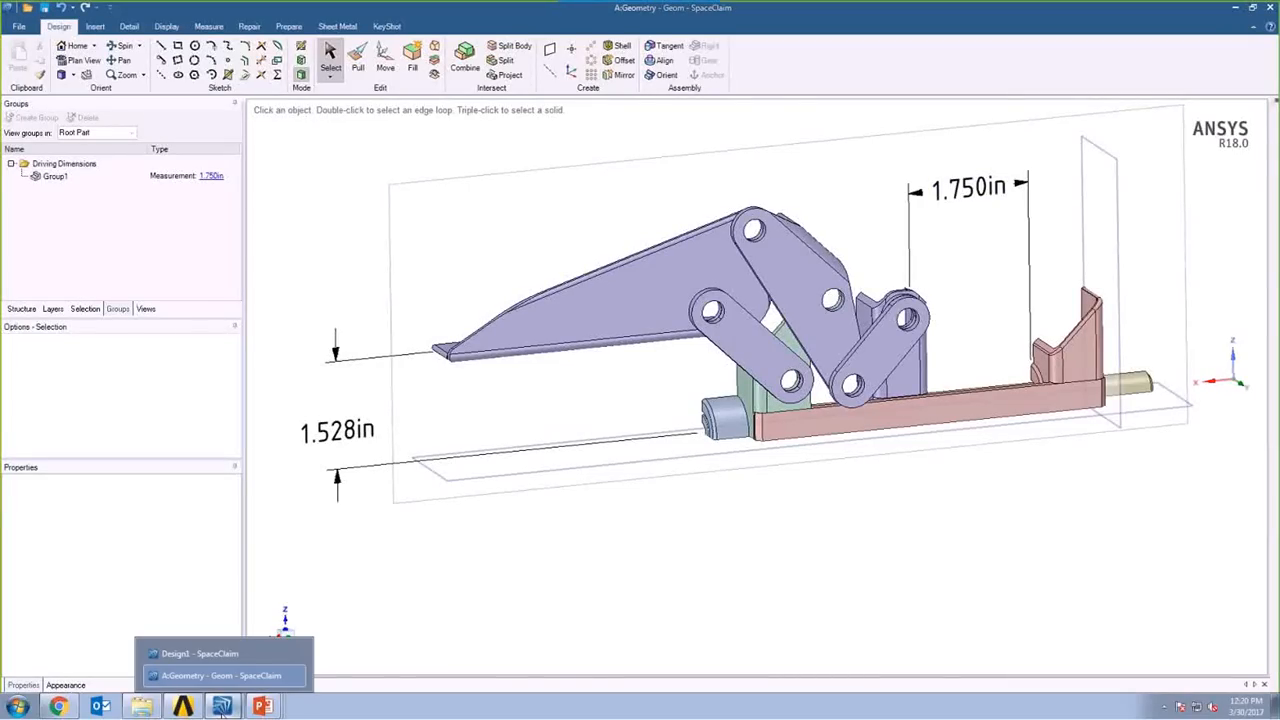
click(221, 674)
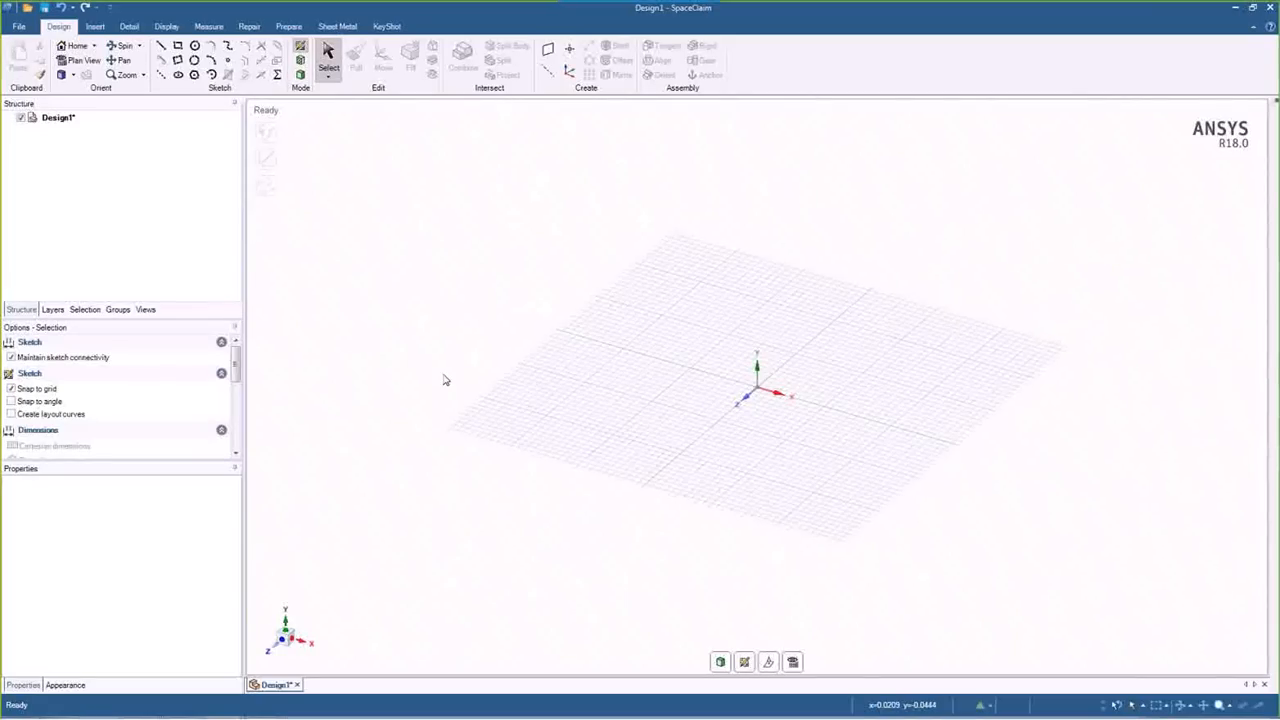
click(17, 26)
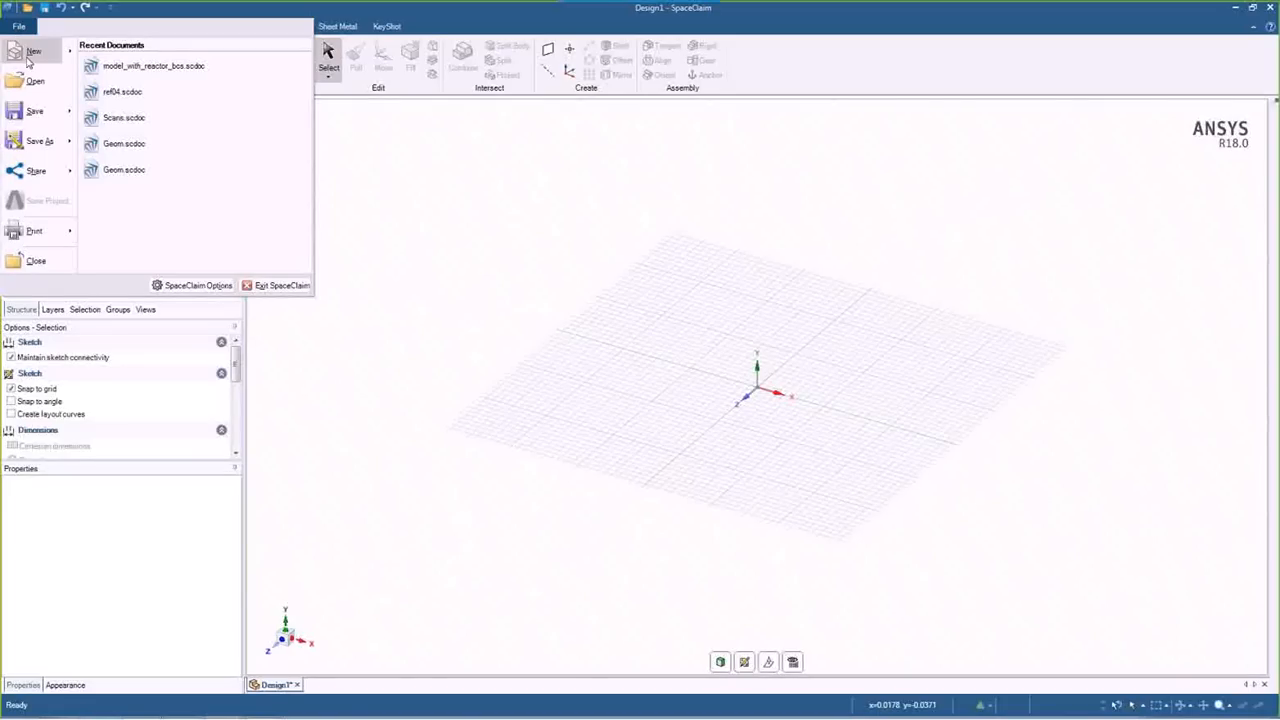
mouse_move(29, 58)
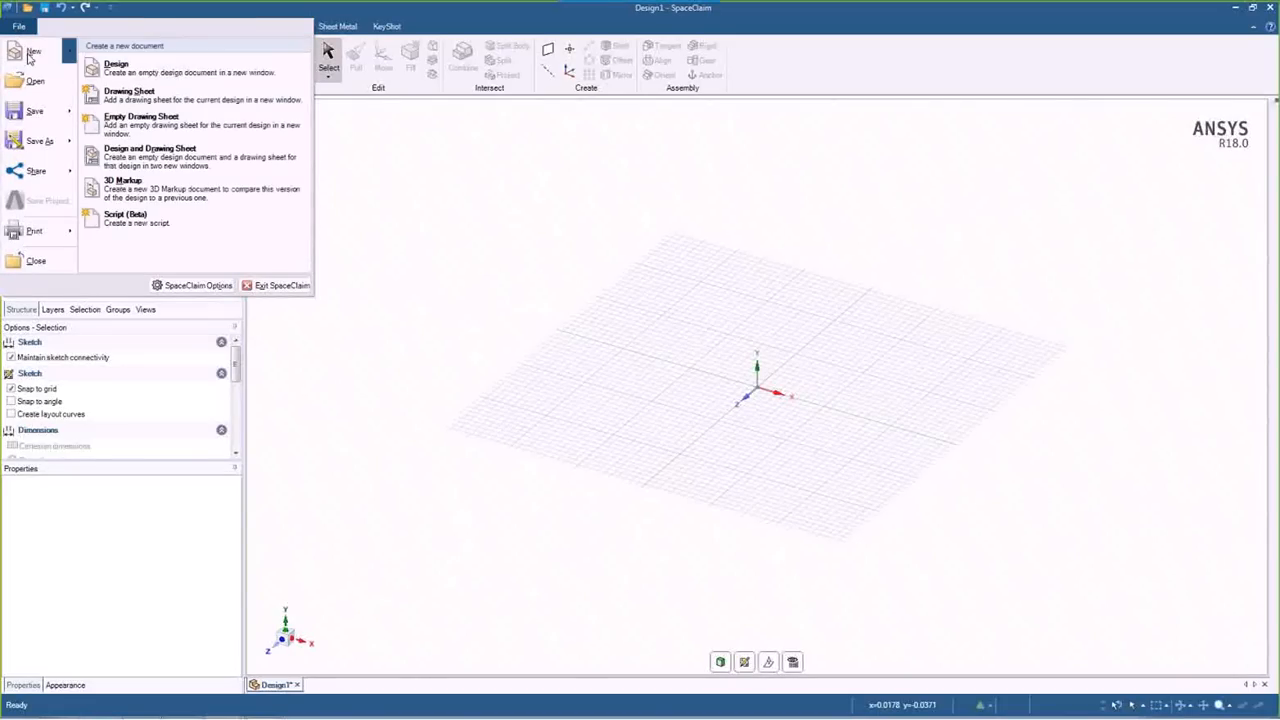
click(181, 223)
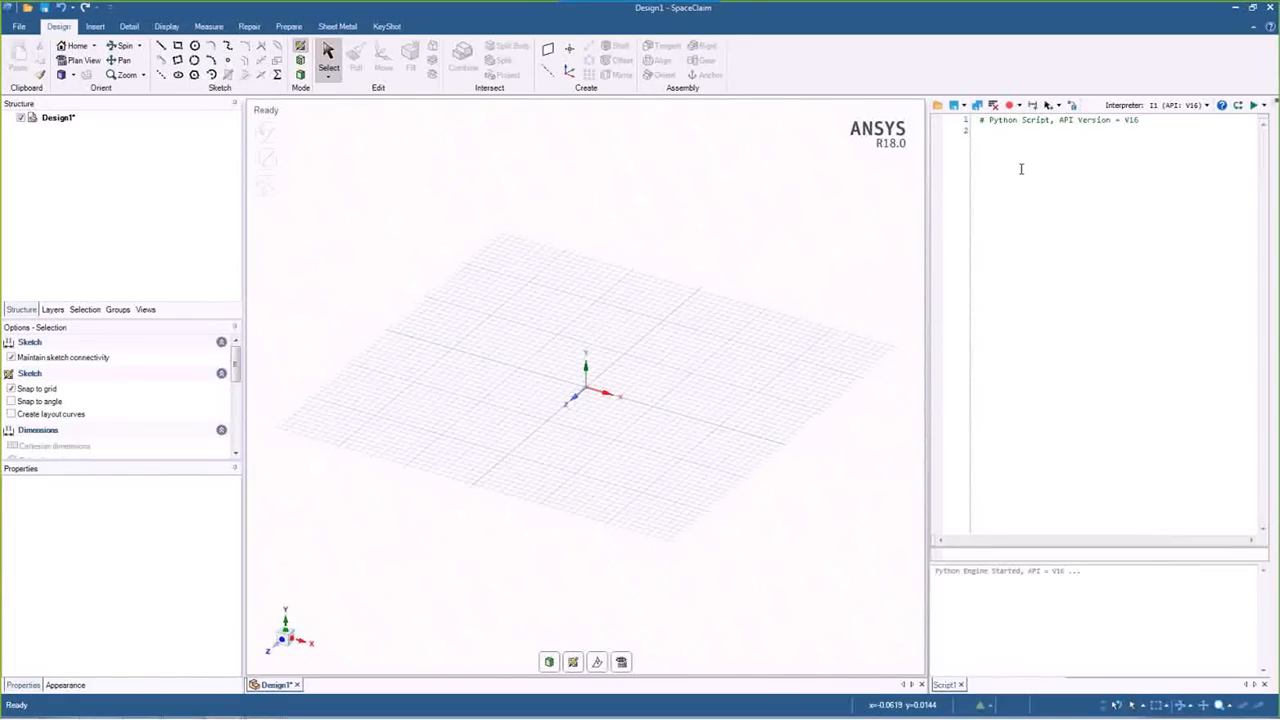
Insert the Example Building a Simple Gear snippet into the script and widen the script editor.
click(1034, 105)
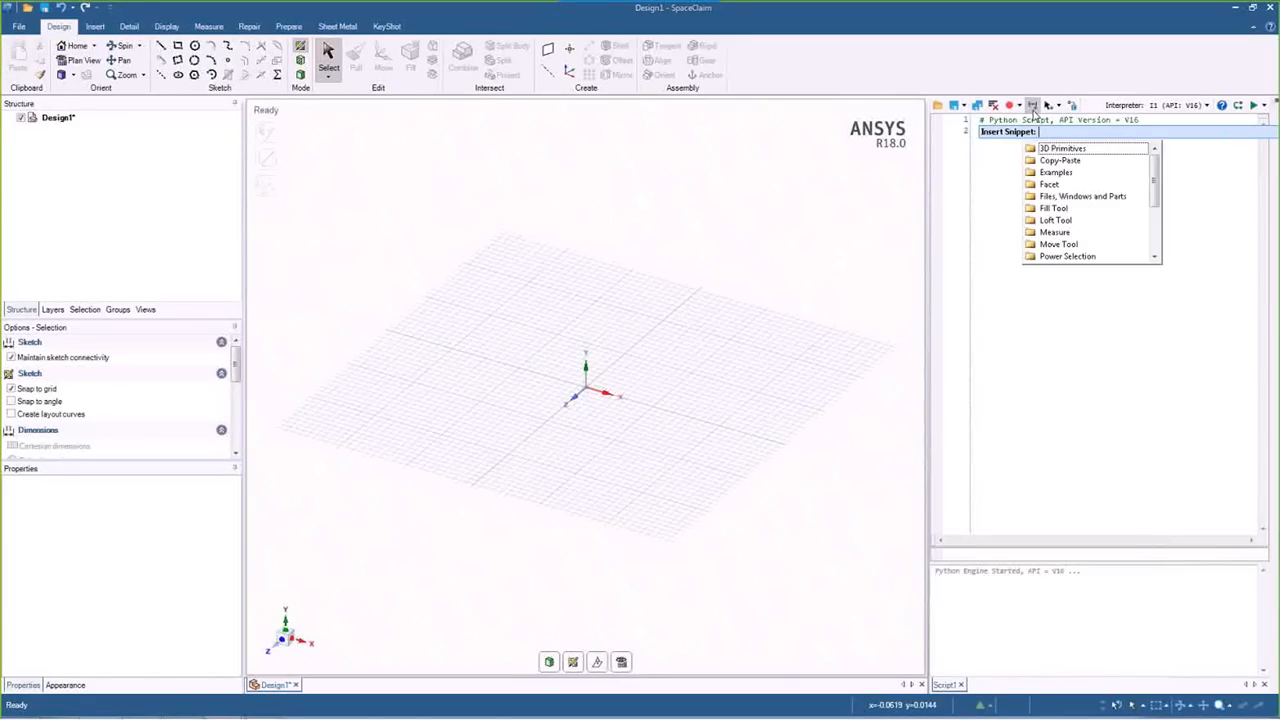
drag(1155, 179, 1155, 184)
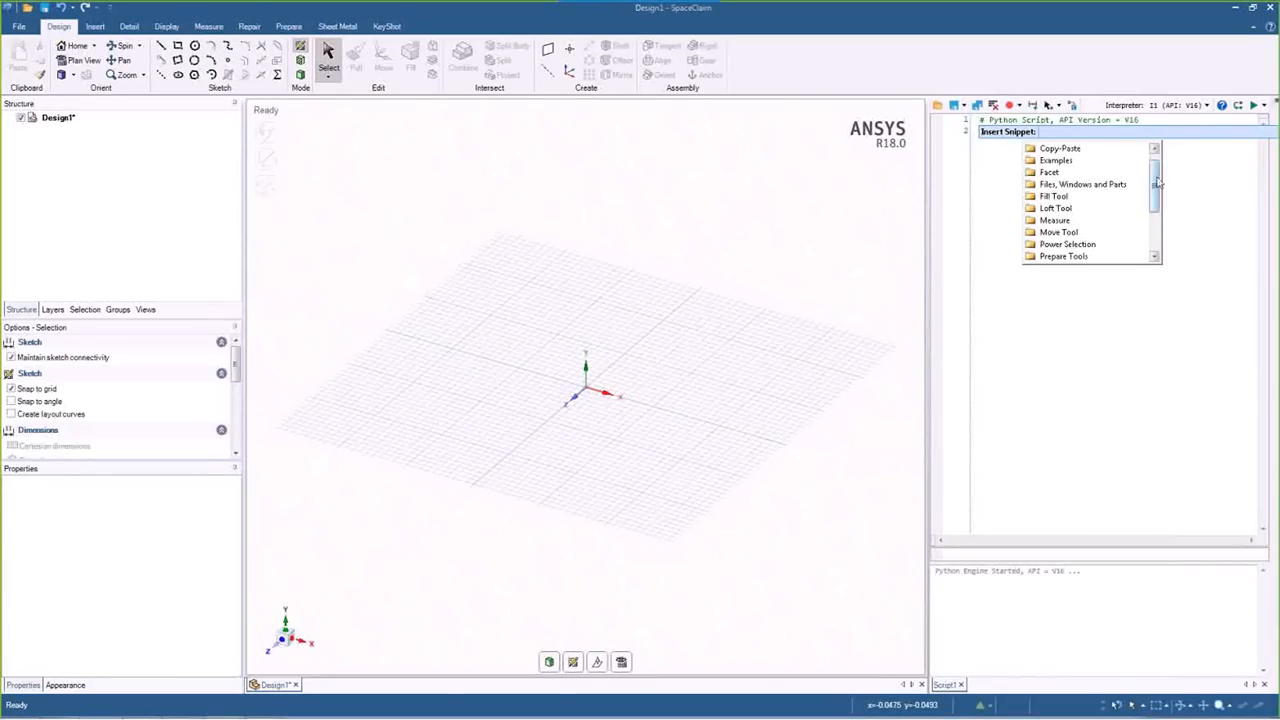
drag(1155, 182, 1155, 197)
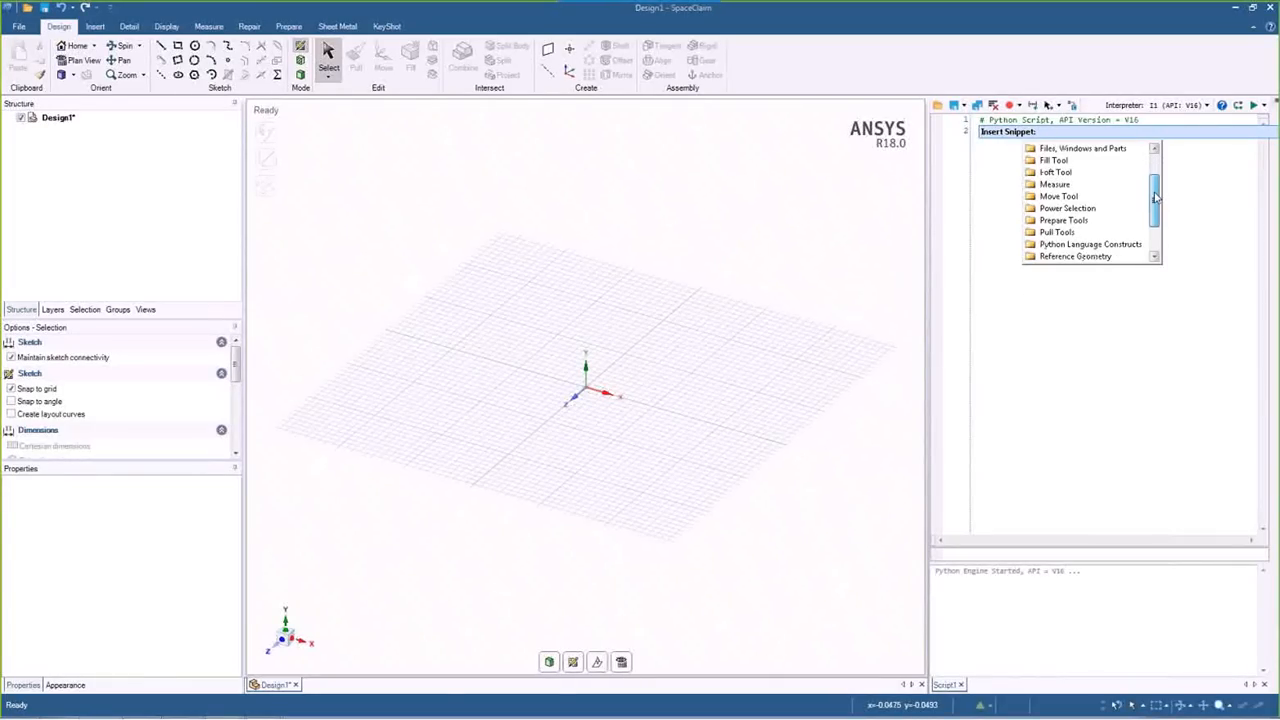
double_click(1045, 162)
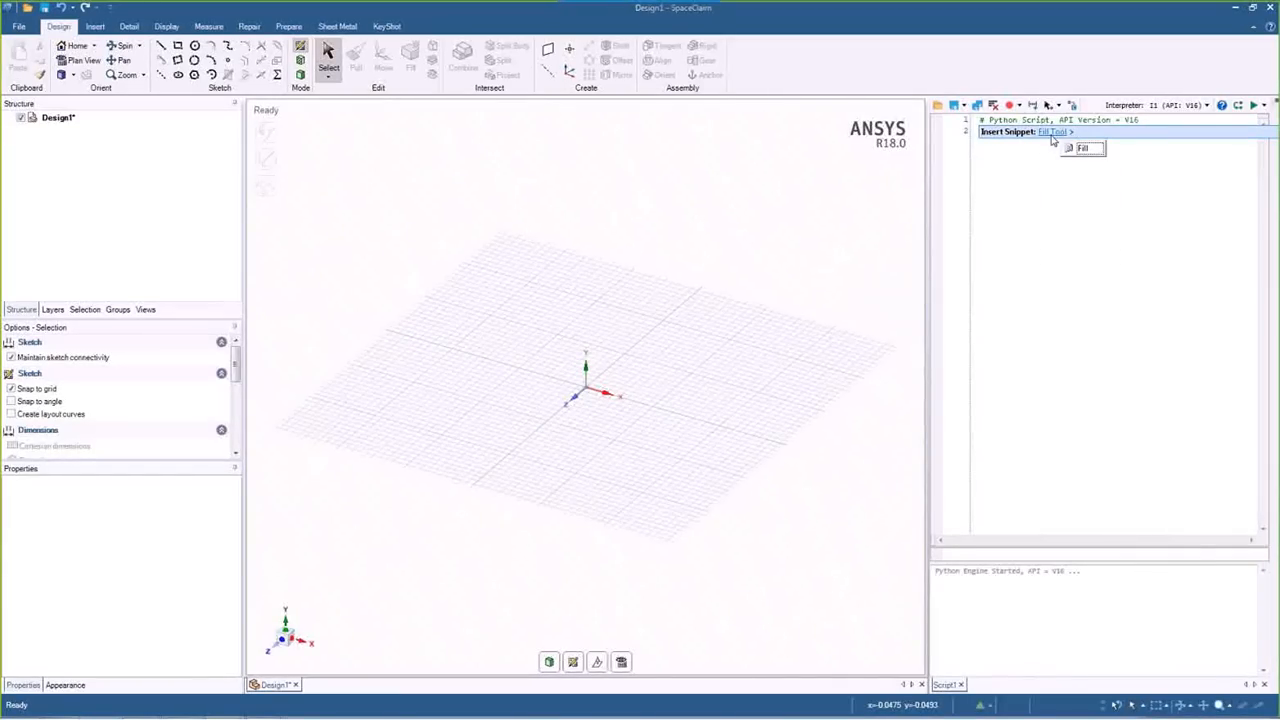
click(1046, 134)
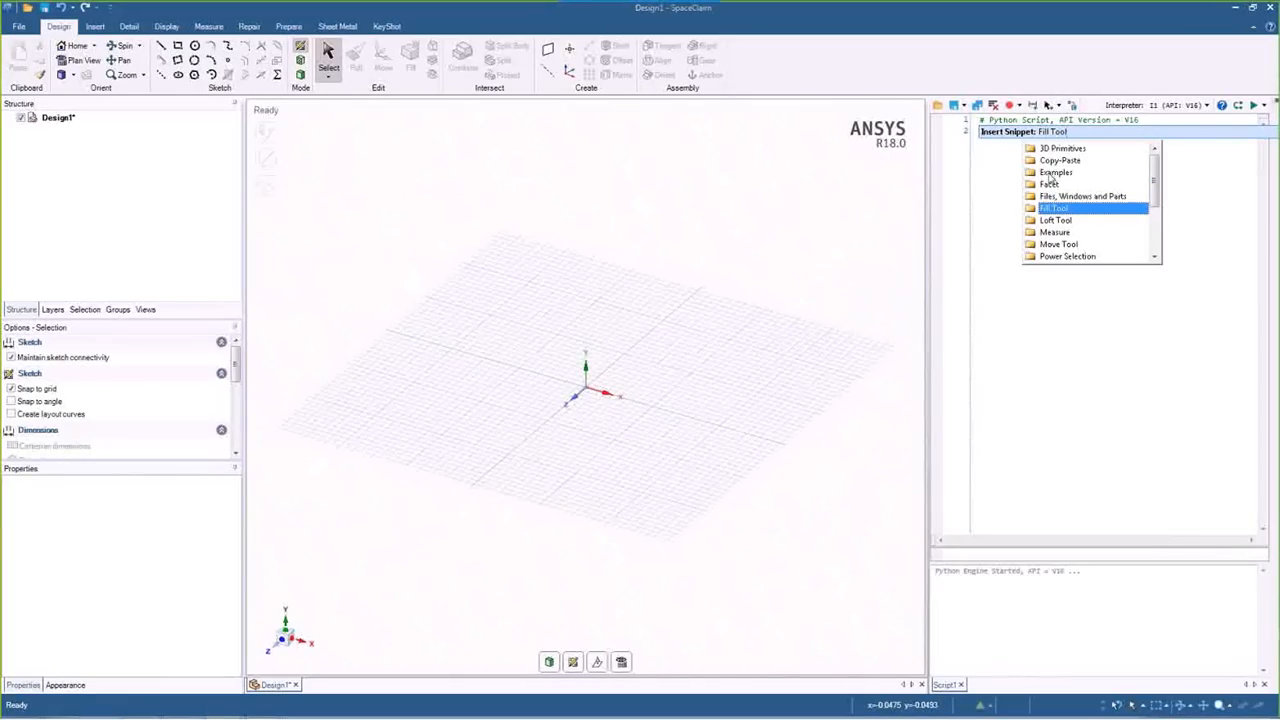
click(1054, 173)
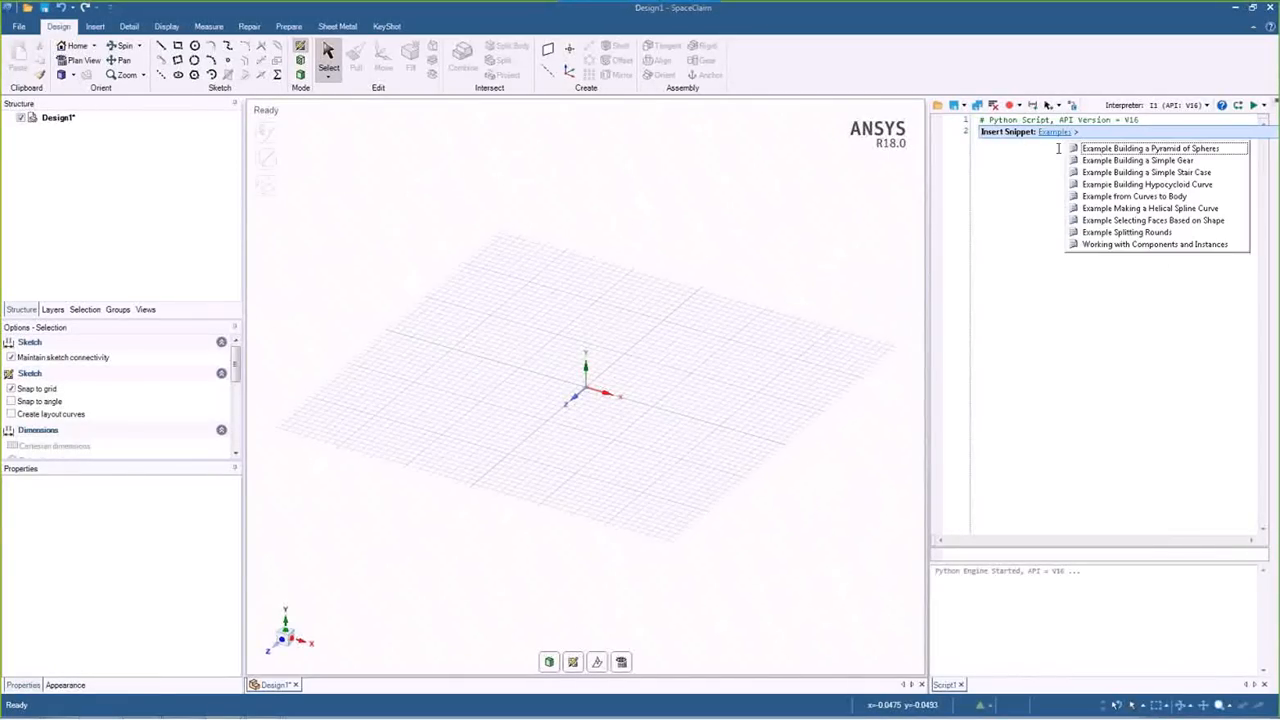
click(1131, 162)
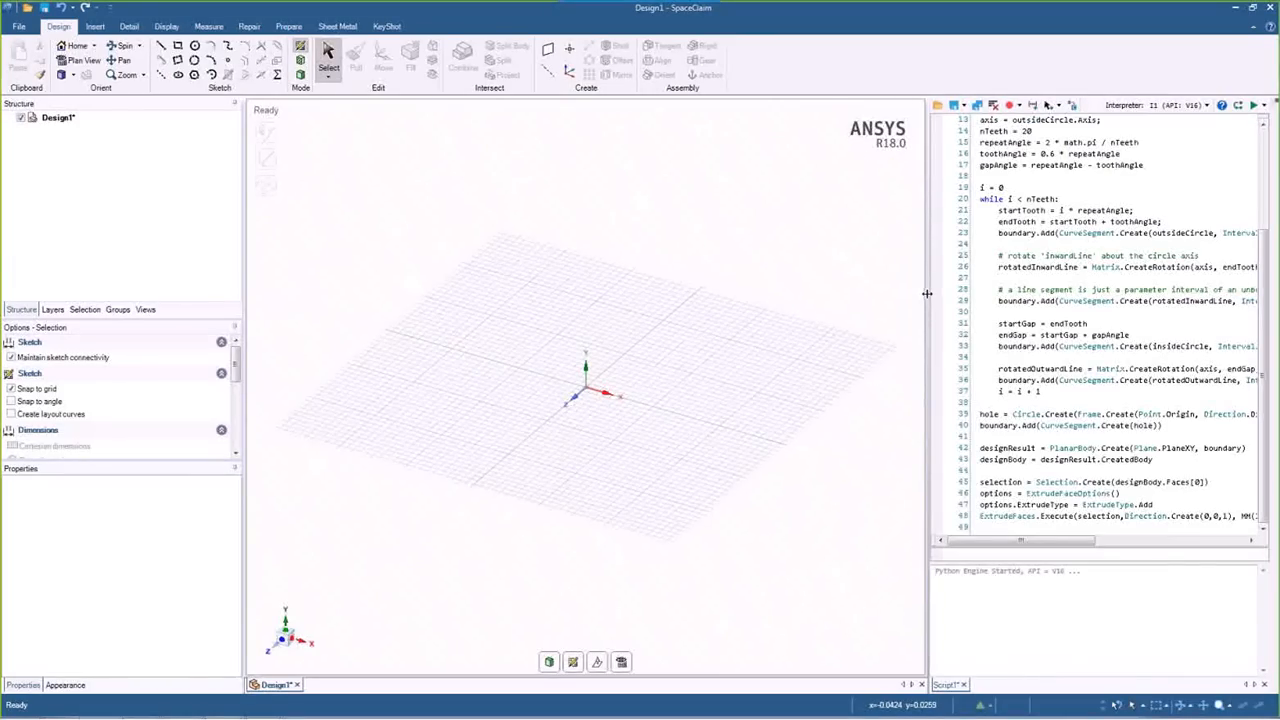
drag(927, 293, 830, 293)
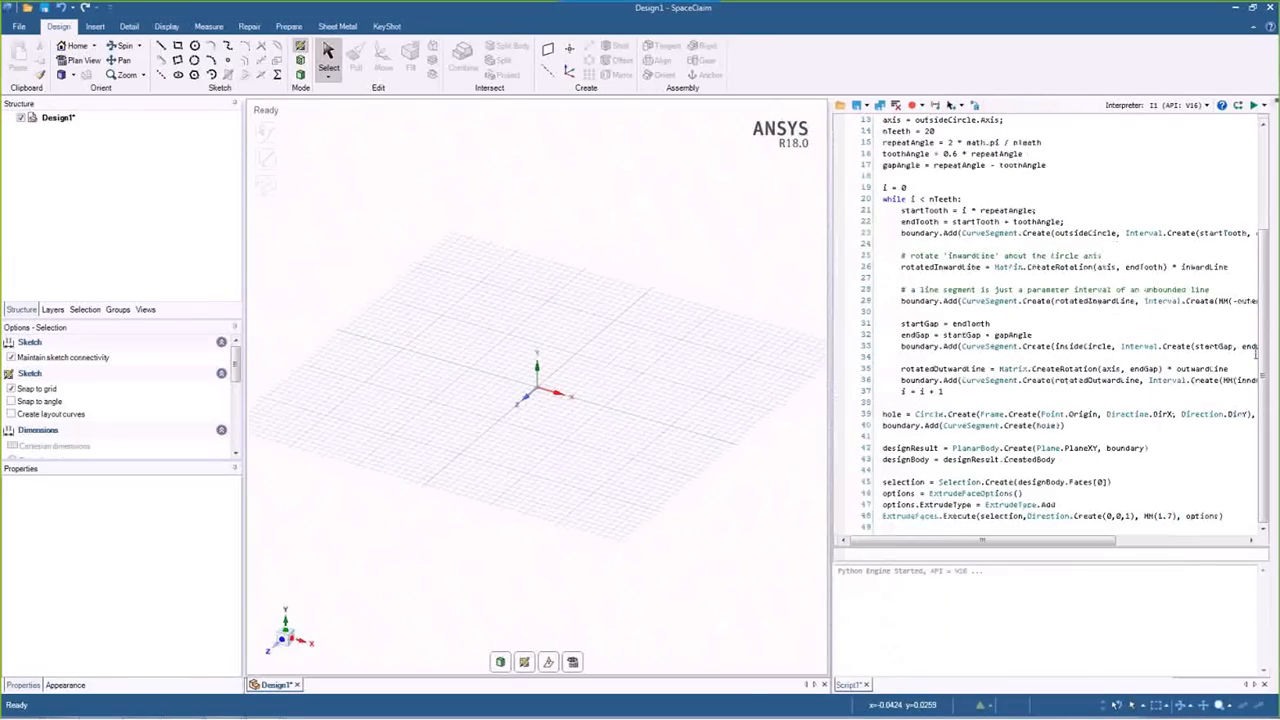
Run the simple gear script and check which geometry its circle and line variables refer to.
scroll(1255, 347, up, 4)
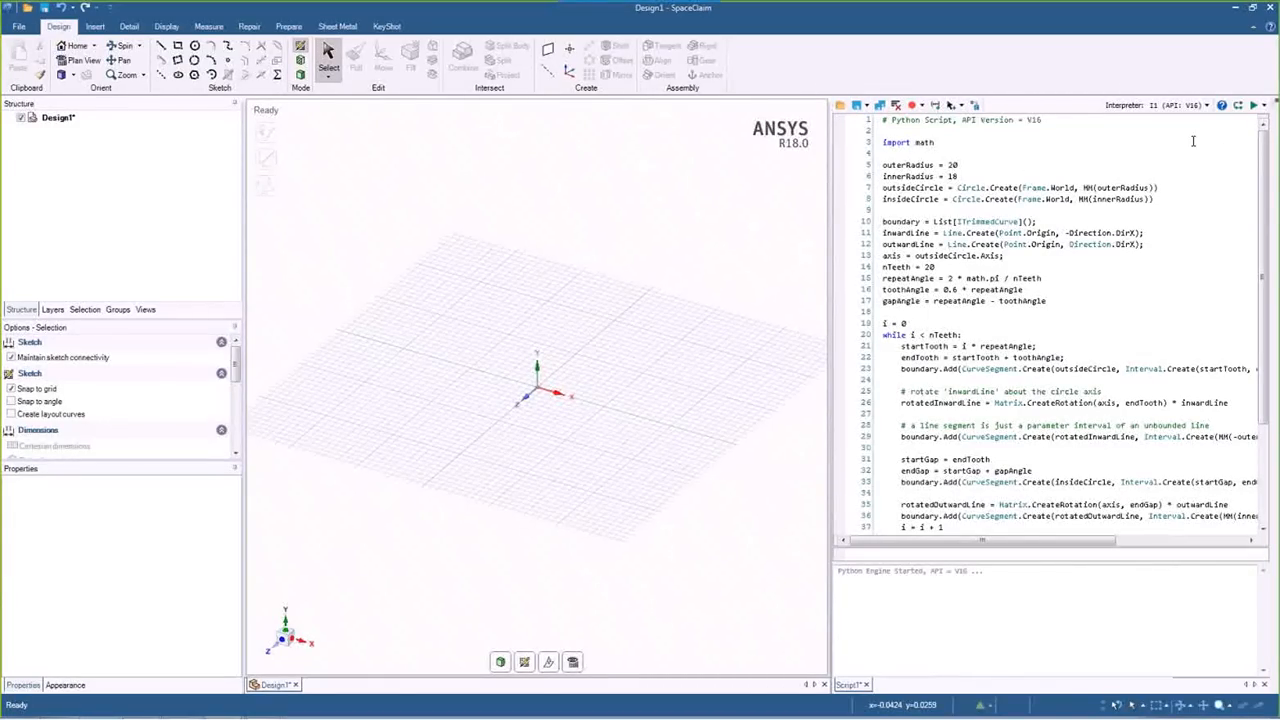
click(1255, 107)
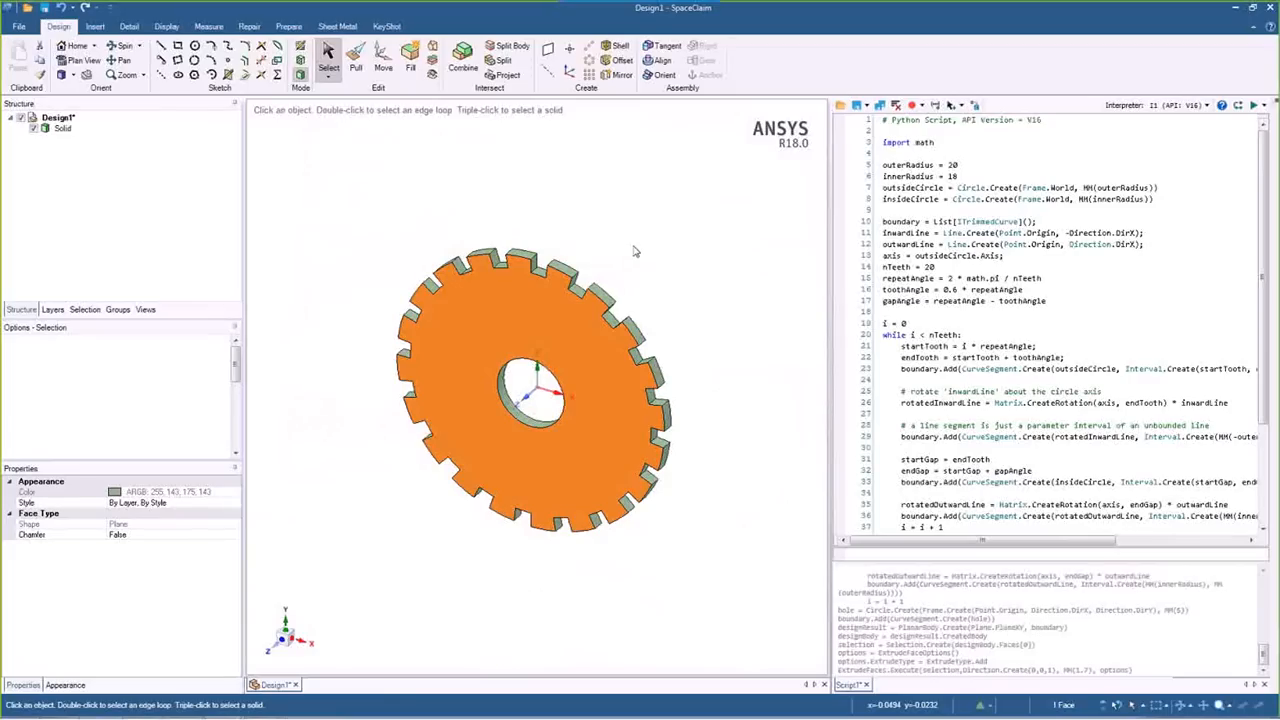
mouse_move(924, 276)
click(711, 283)
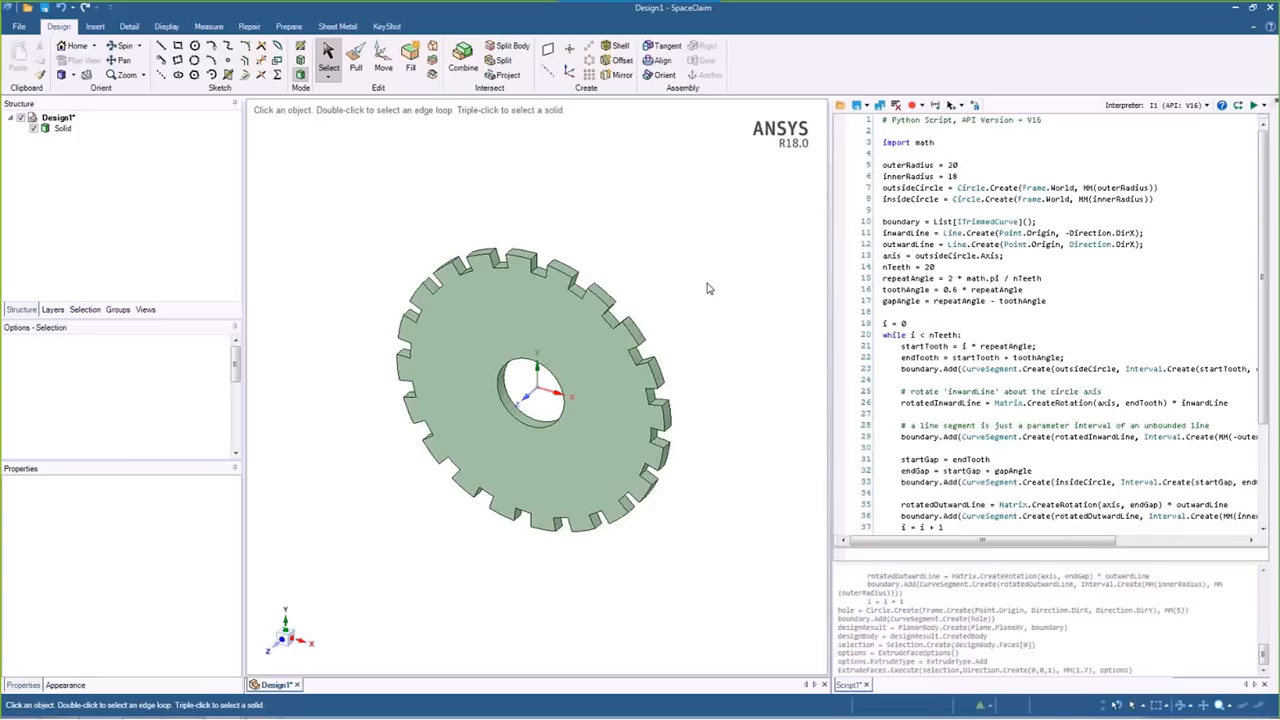
mouse_move(917, 236)
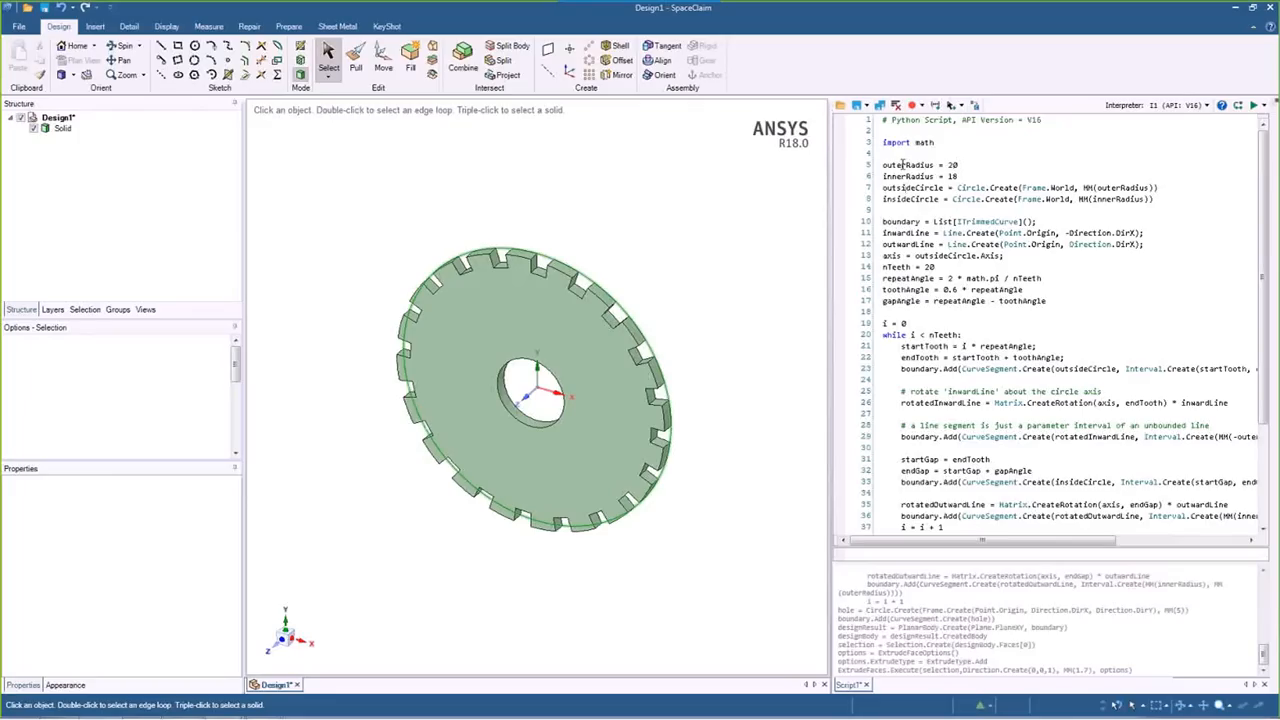
mouse_move(903, 187)
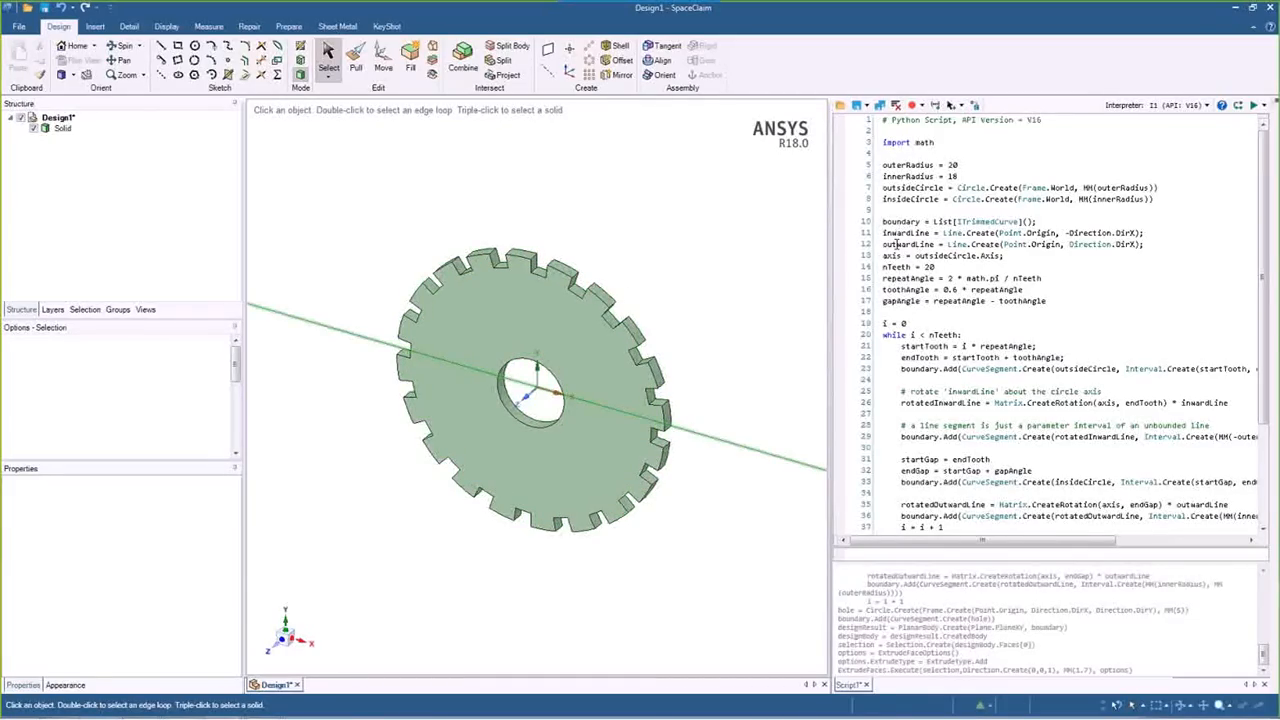
mouse_move(918, 370)
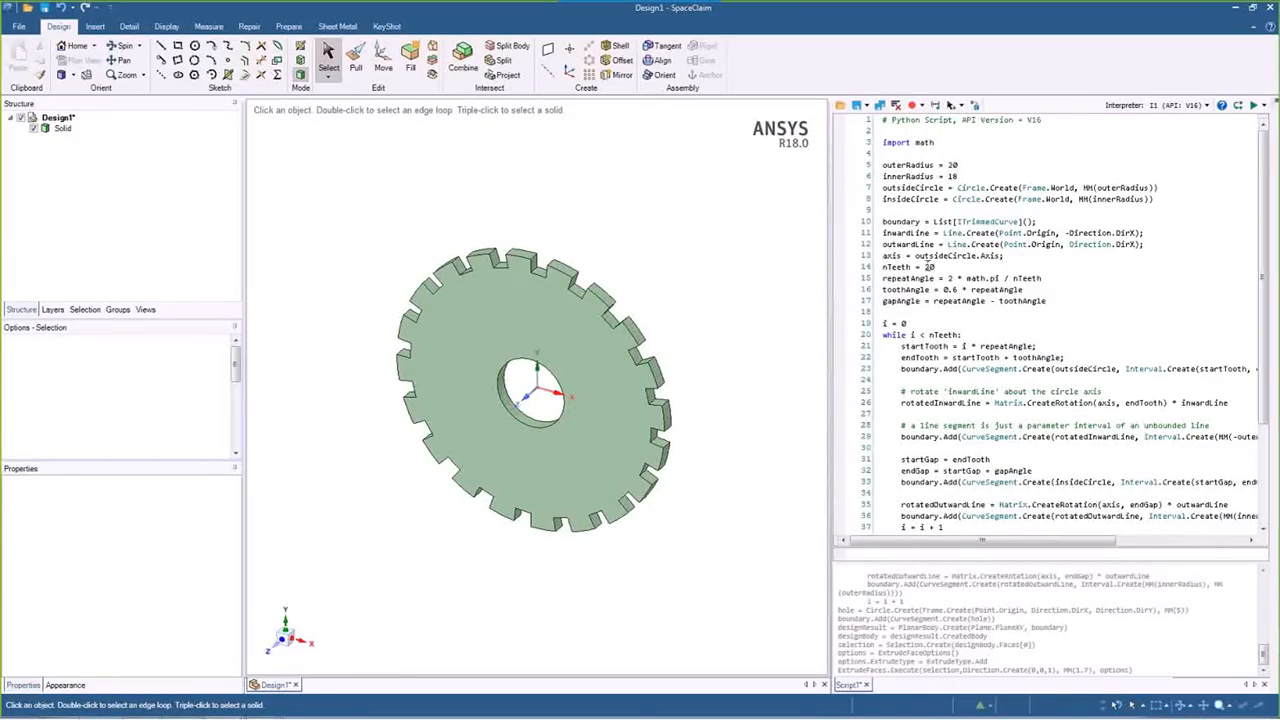
Create a script parameter named Teeth with a value of 20.
click(118, 309)
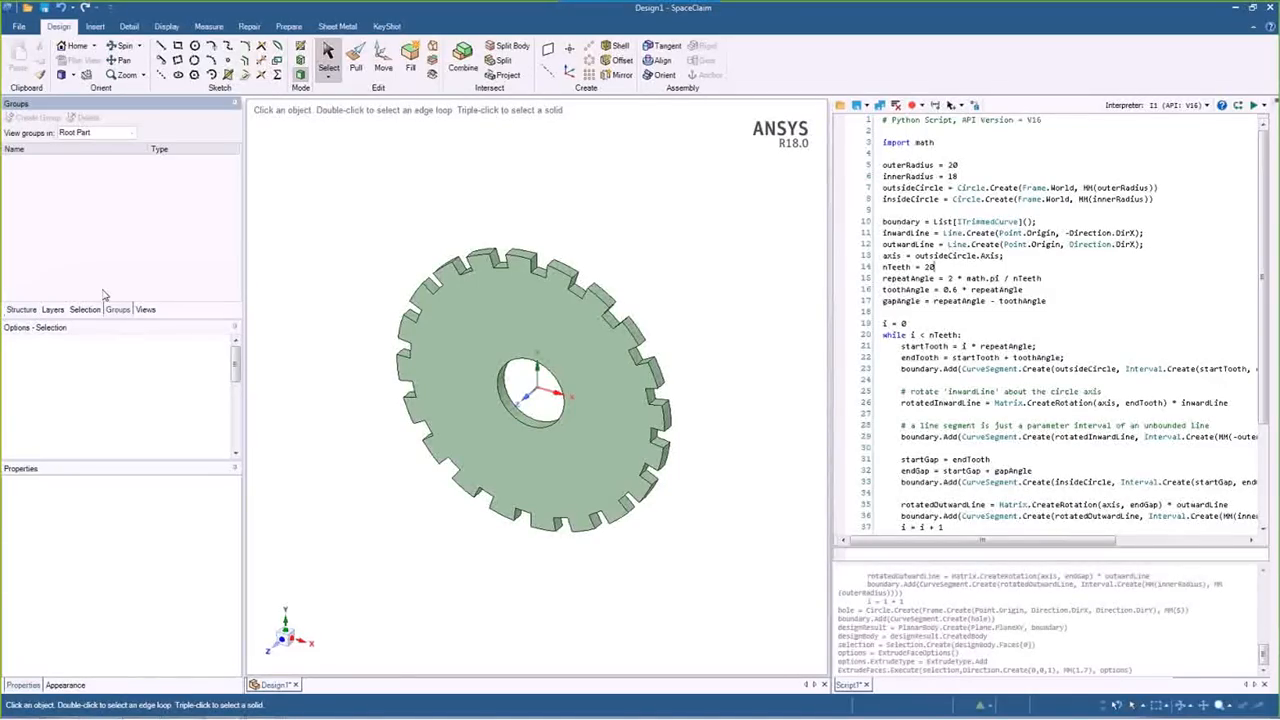
right_click(41, 182)
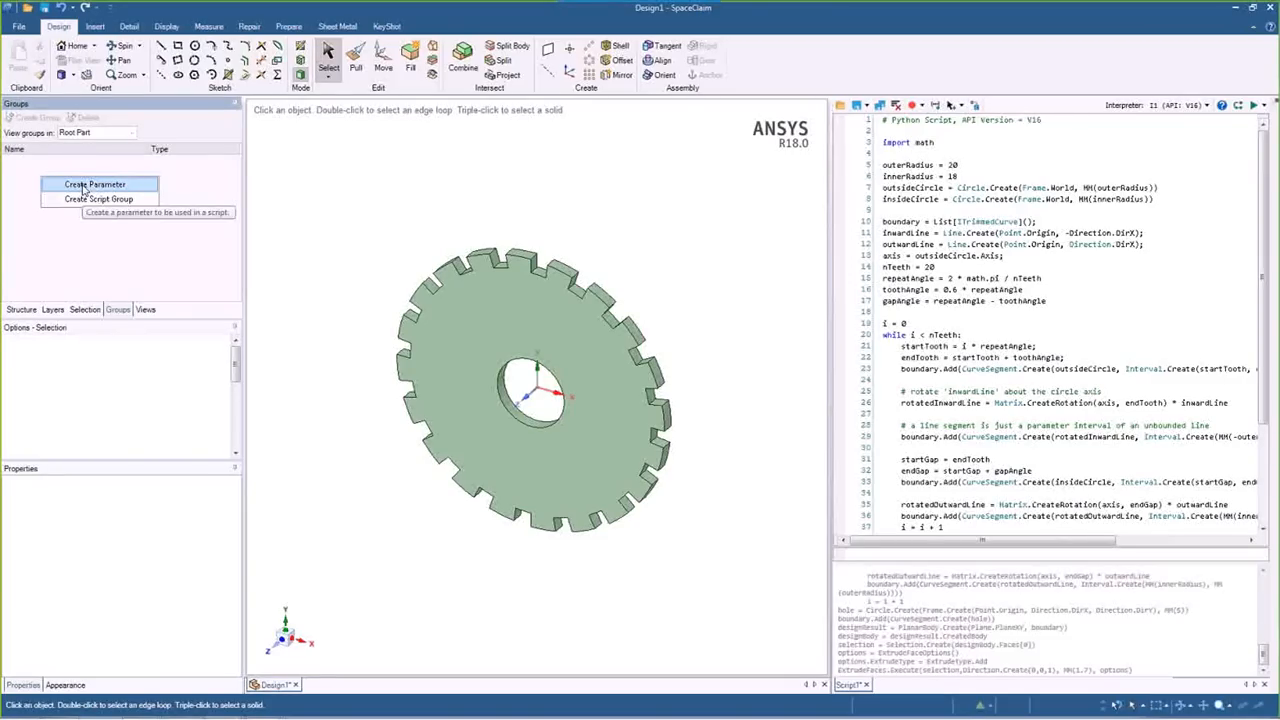
click(84, 186)
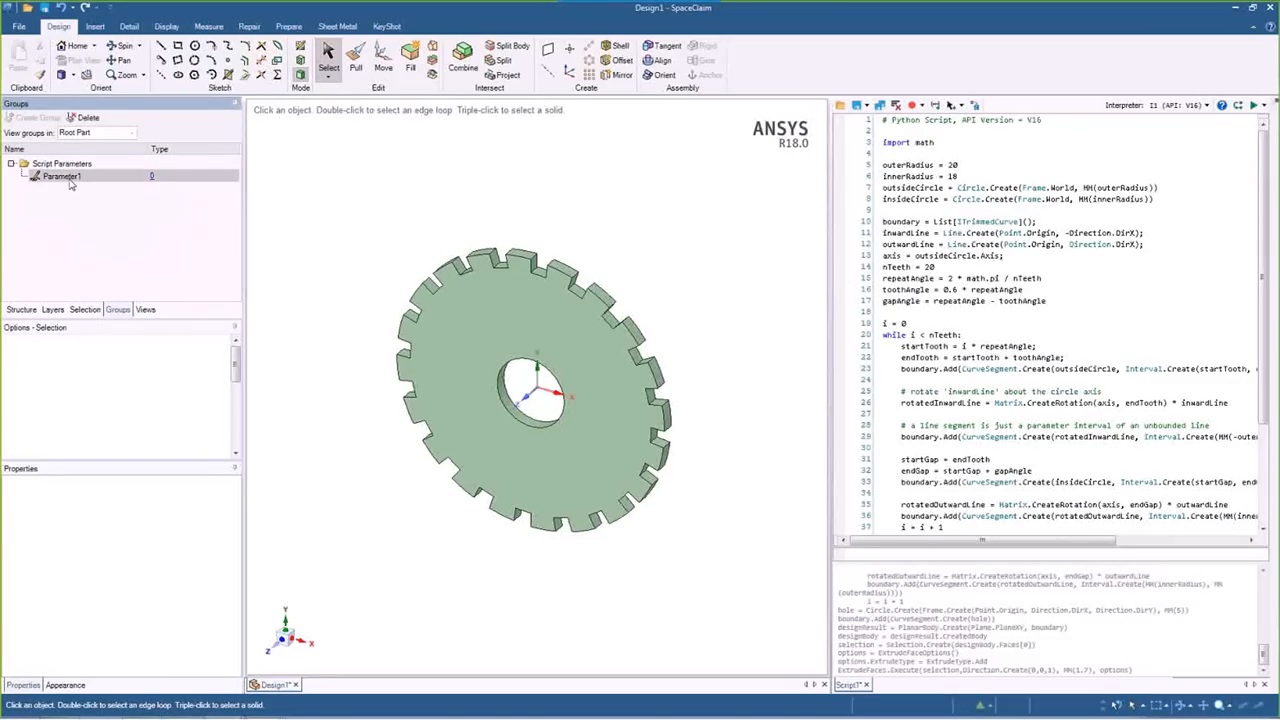
double_click(60, 176)
text(Teeth)
key(Return)
click(152, 177)
text(20)
key(Return)
Replace the fixed nTeeth value in the script with Parameters.Teeth.
double_click(928, 267)
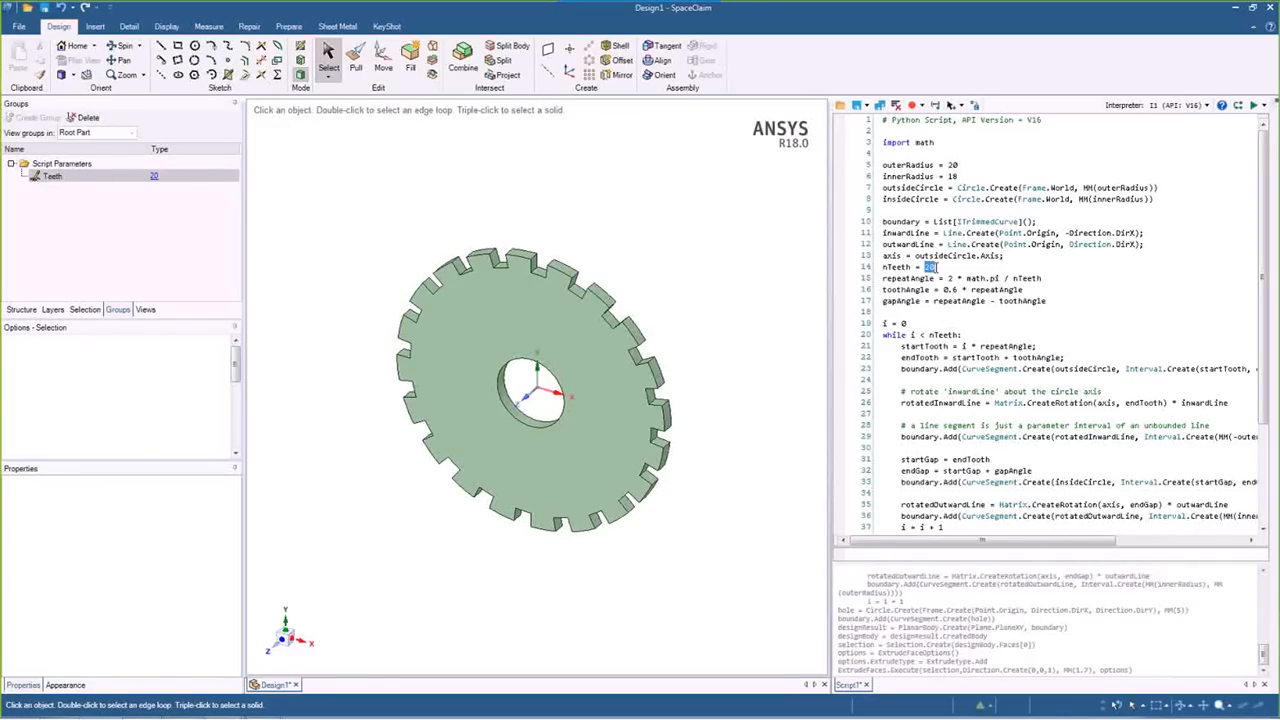
text(Parameters.)
text(Teeth)
Delete the existing gear body and rerun the script to rebuild it from the Teeth parameter.
drag(337, 216, 702, 600)
key(Delete)
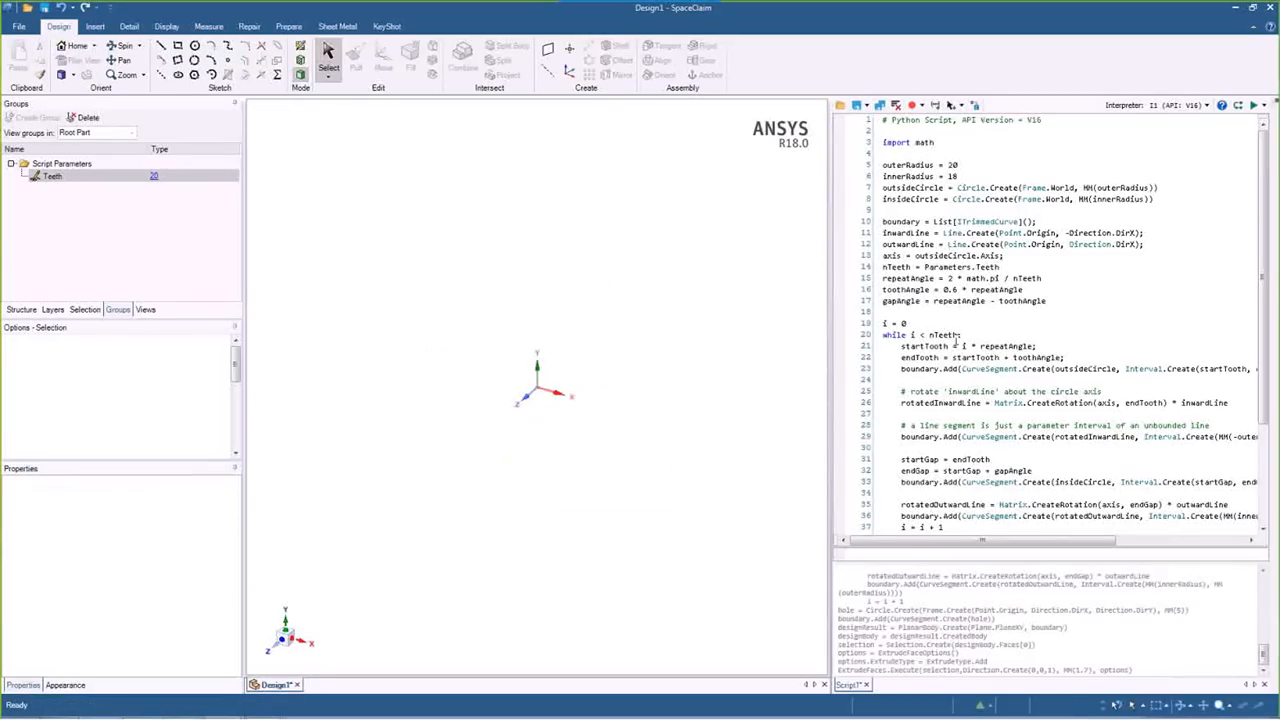
click(1253, 106)
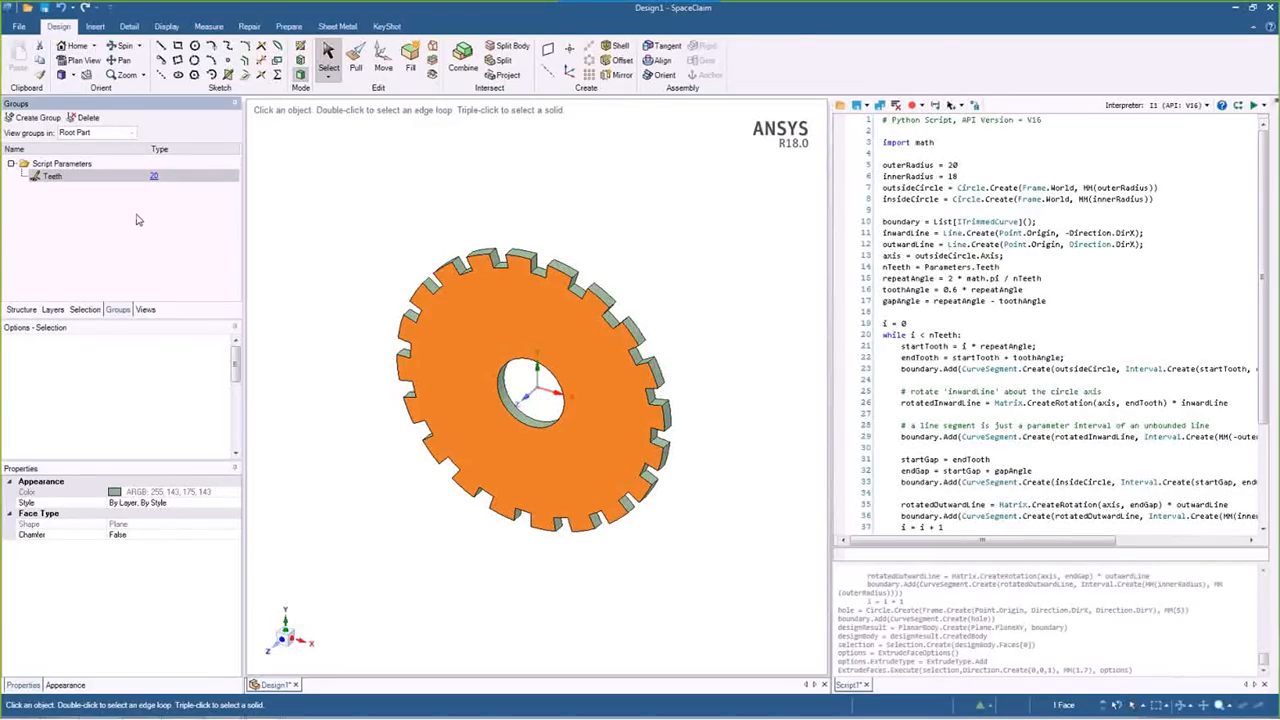
Transfer the gear design to Workbench 18.0 and open the project's Parameter Set.
click(289, 26)
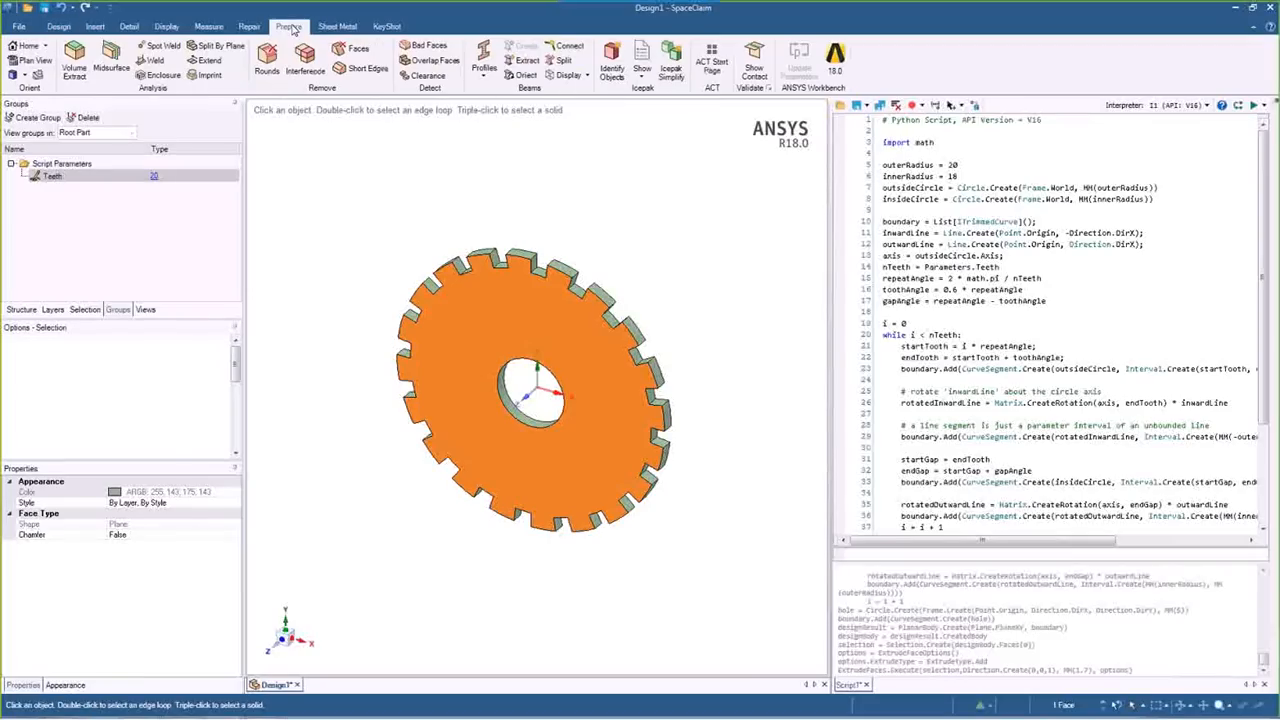
click(836, 60)
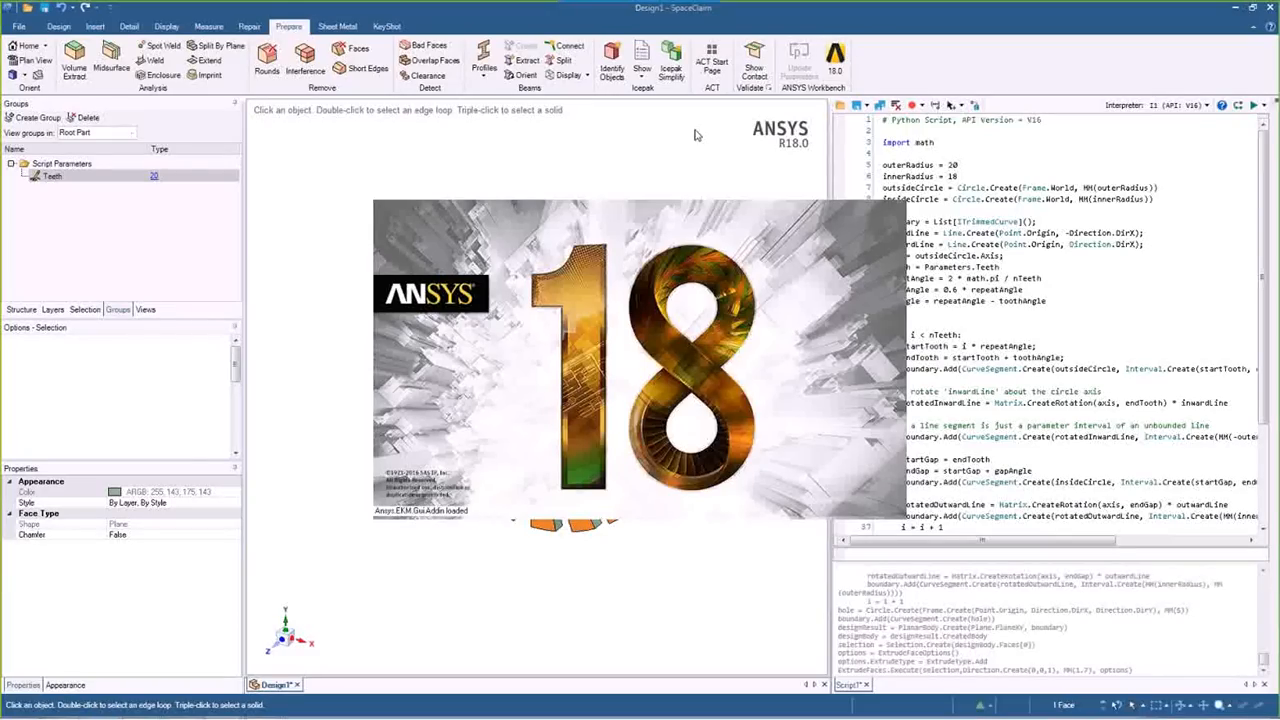
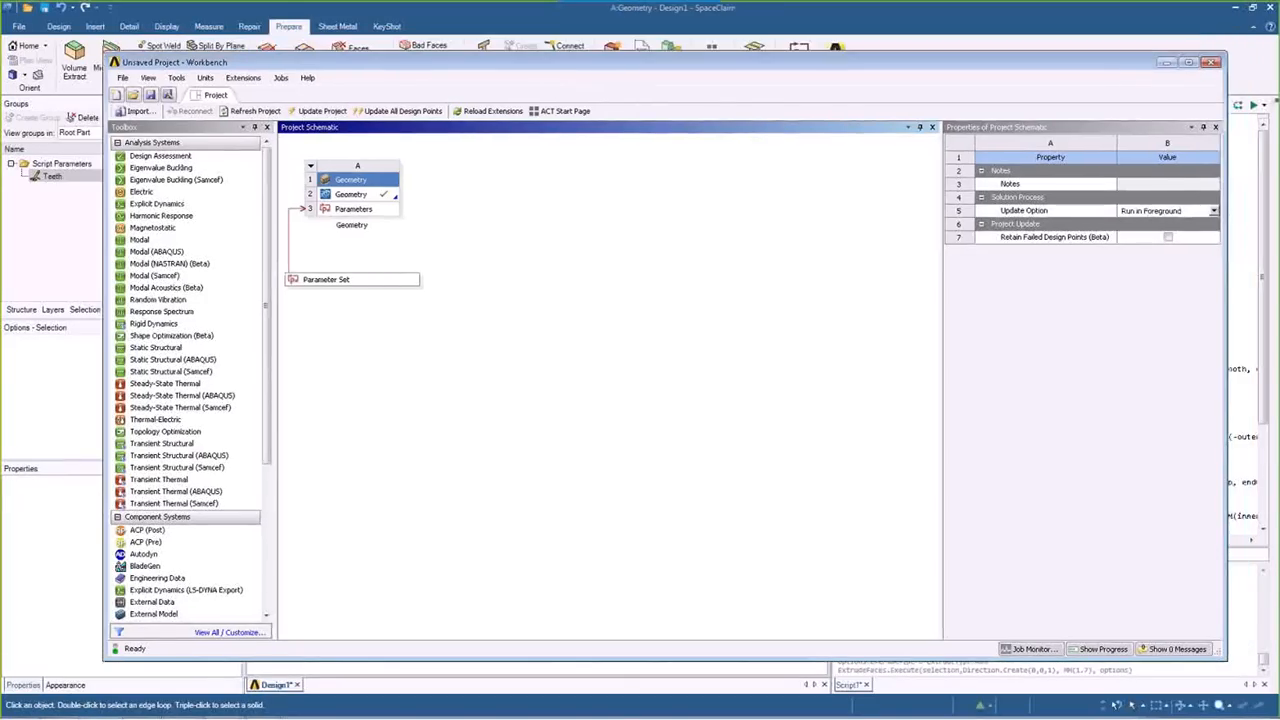
click(343, 283)
double_click(343, 283)
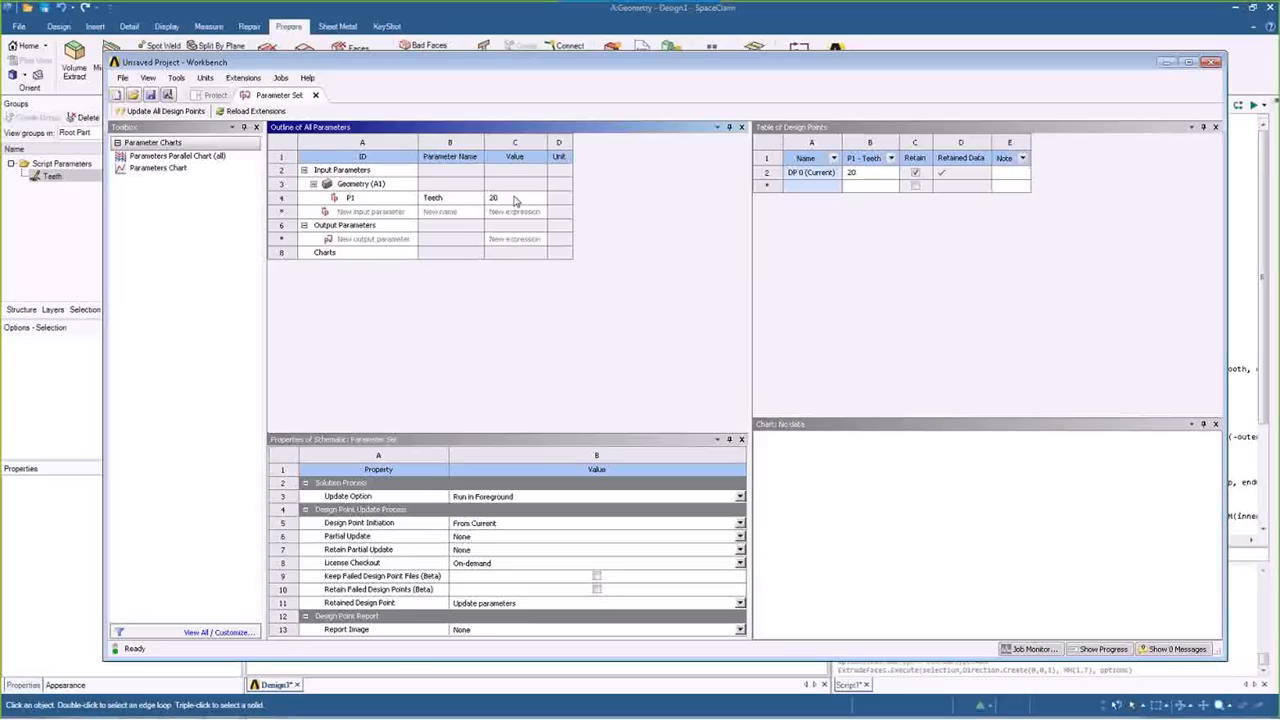
Set the Teeth input parameter to 30 in Workbench and pass it to the gear design in SpaceClaim.
click(510, 198)
text(30)
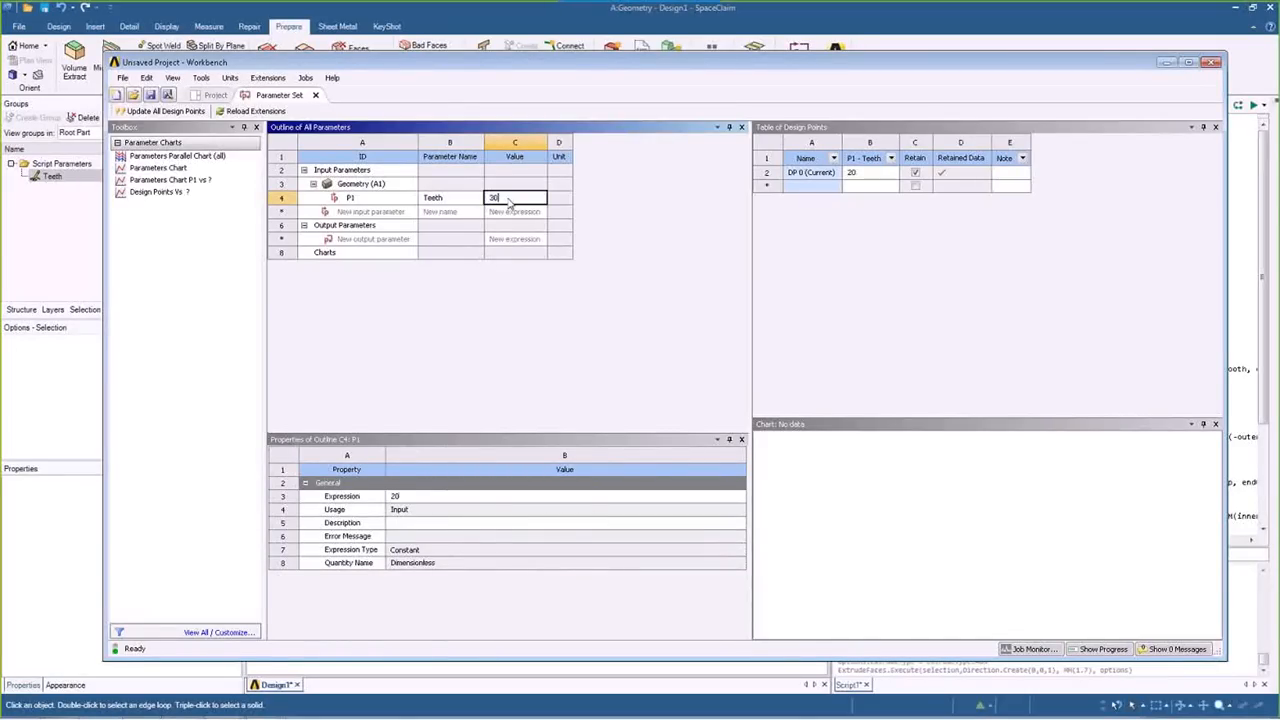
key(Return)
click(188, 111)
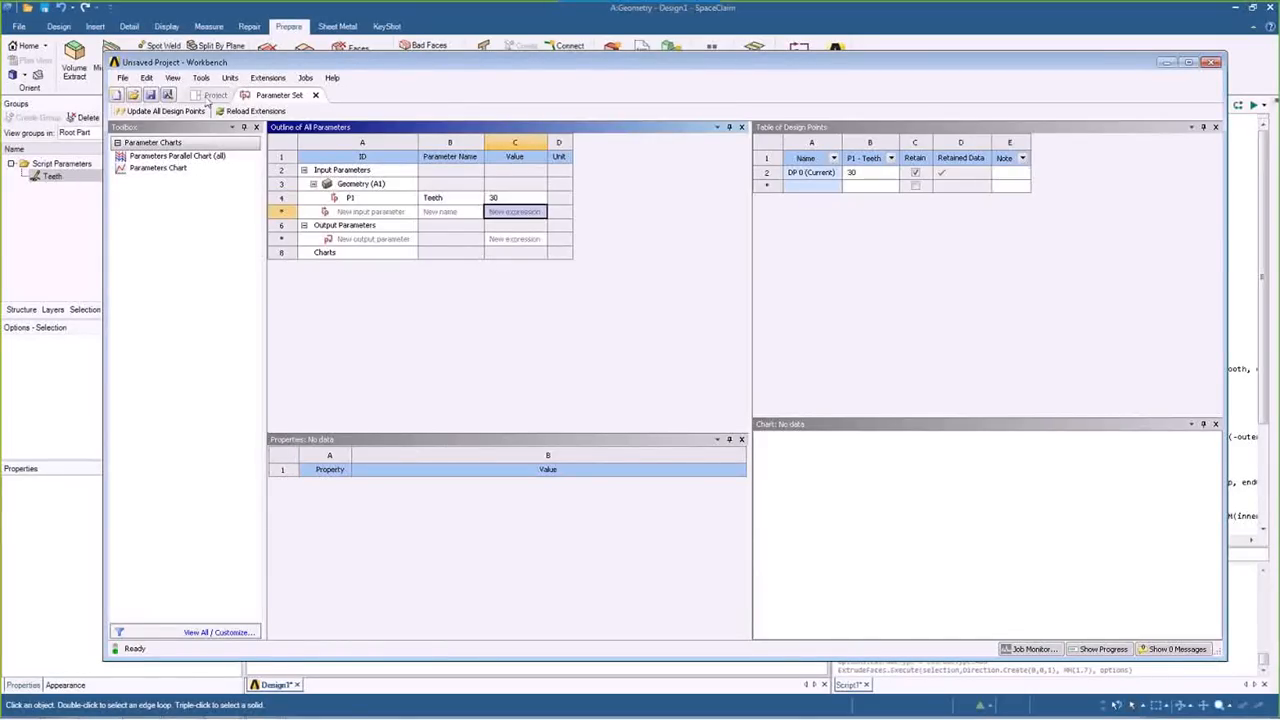
click(210, 95)
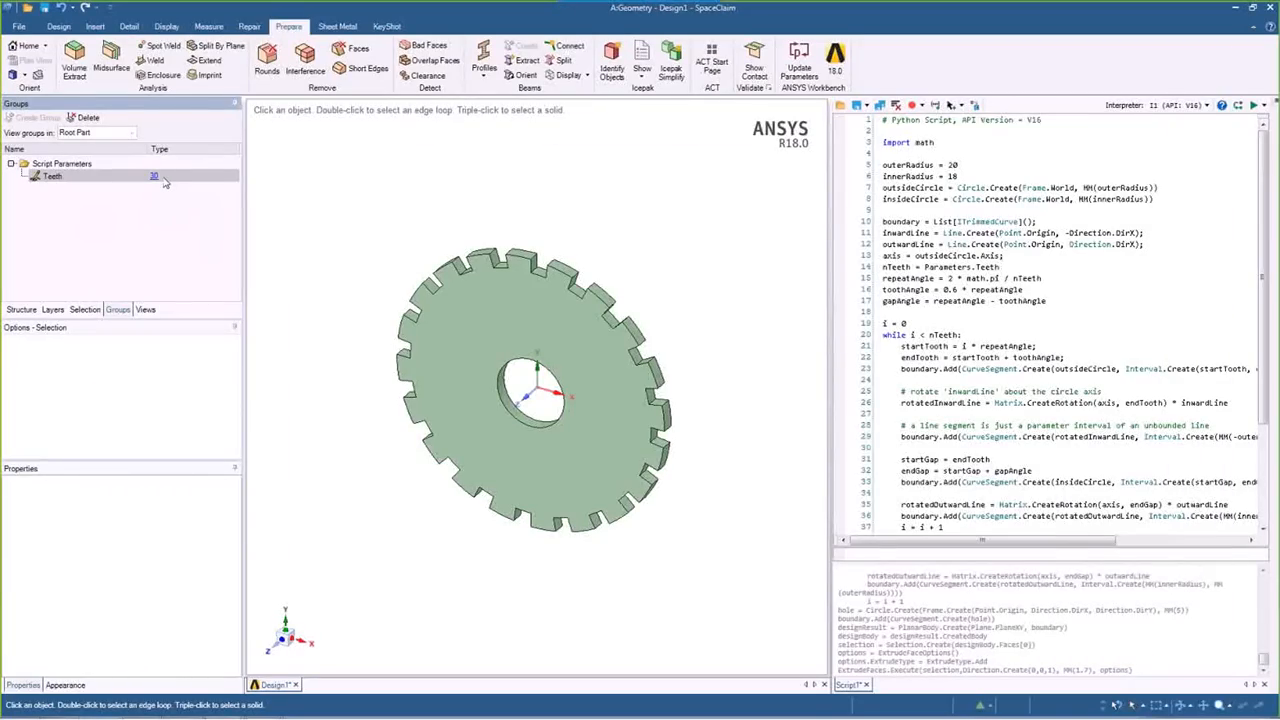
mouse_move(944, 358)
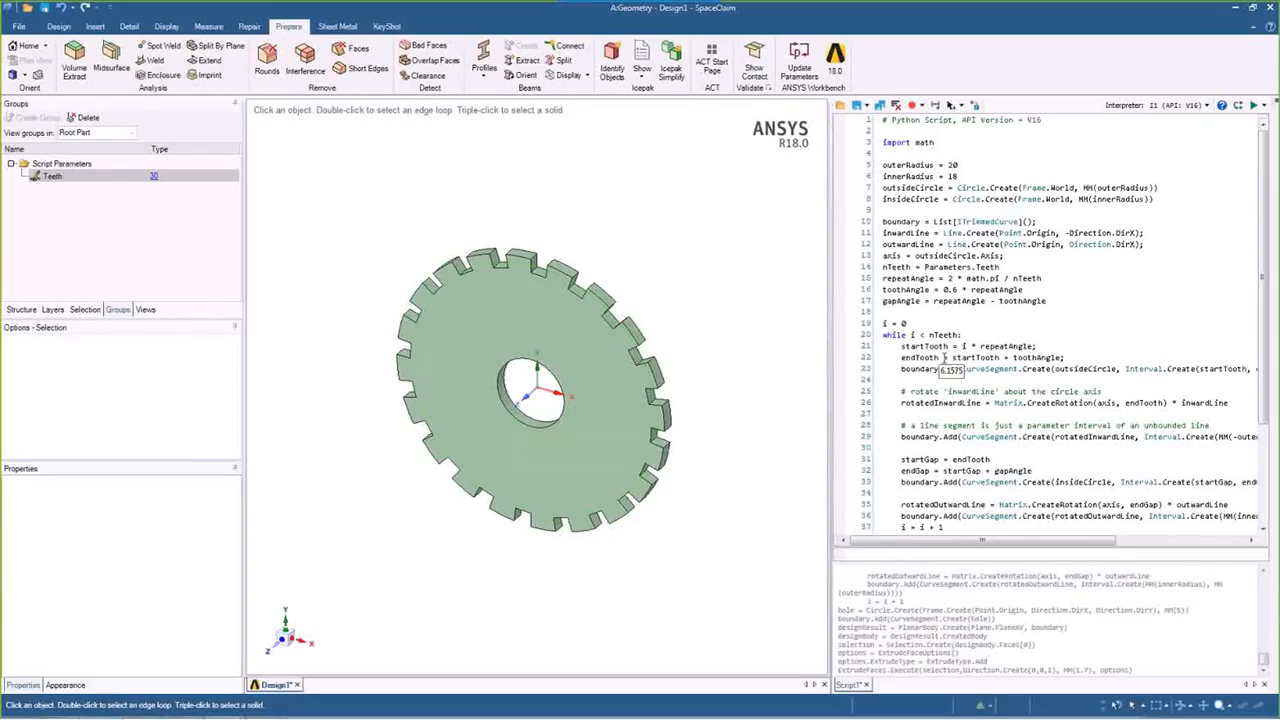
click(477, 307)
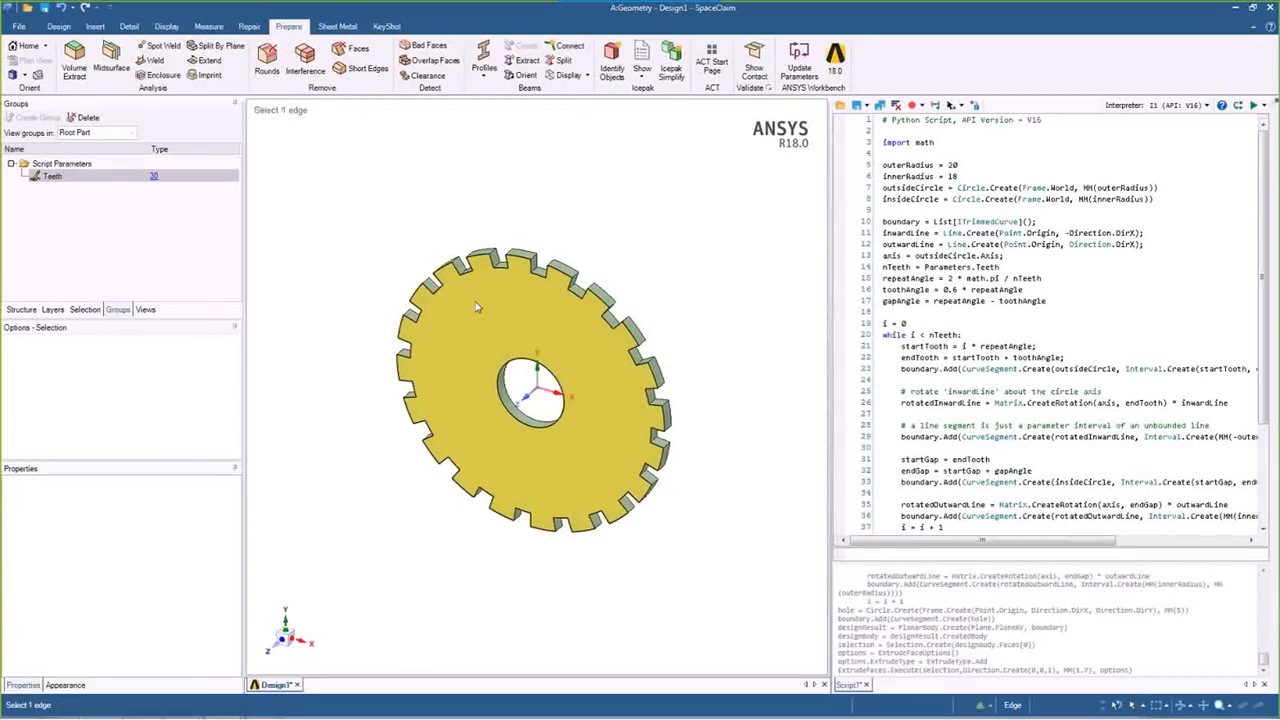
click(354, 283)
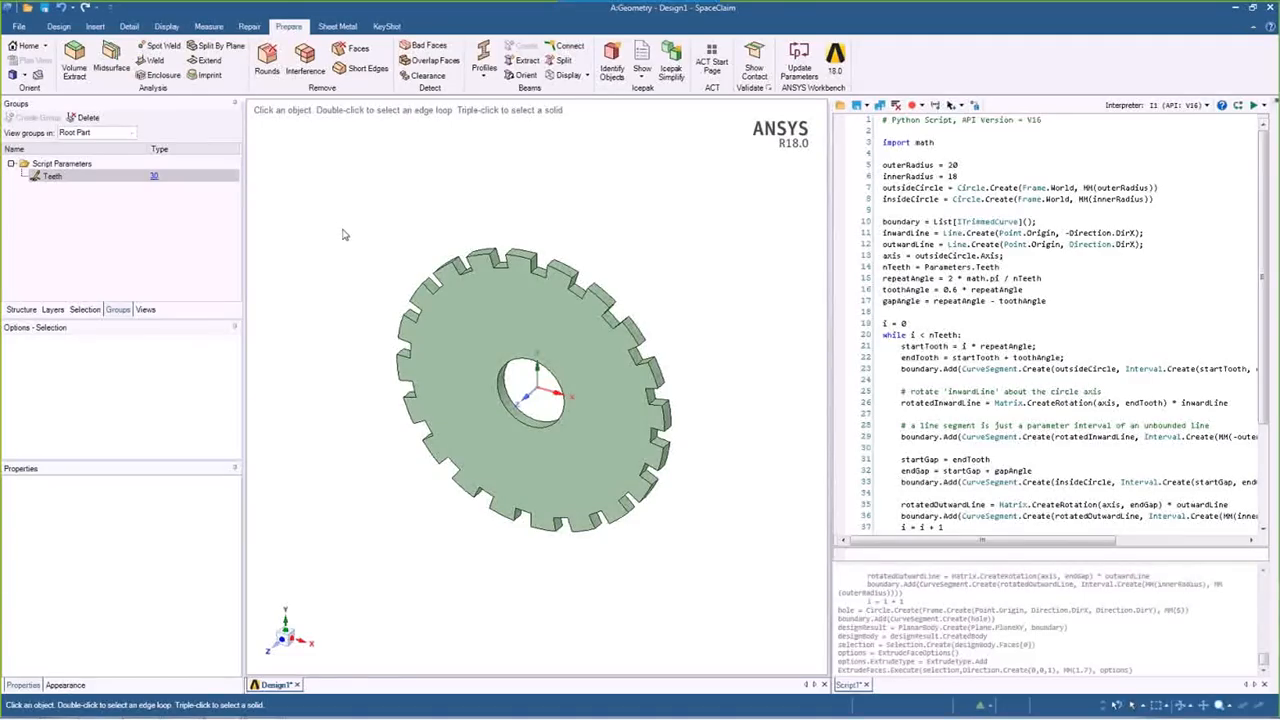
Clear the old gear body and run the script again with the updated Teeth value.
drag(331, 216, 712, 574)
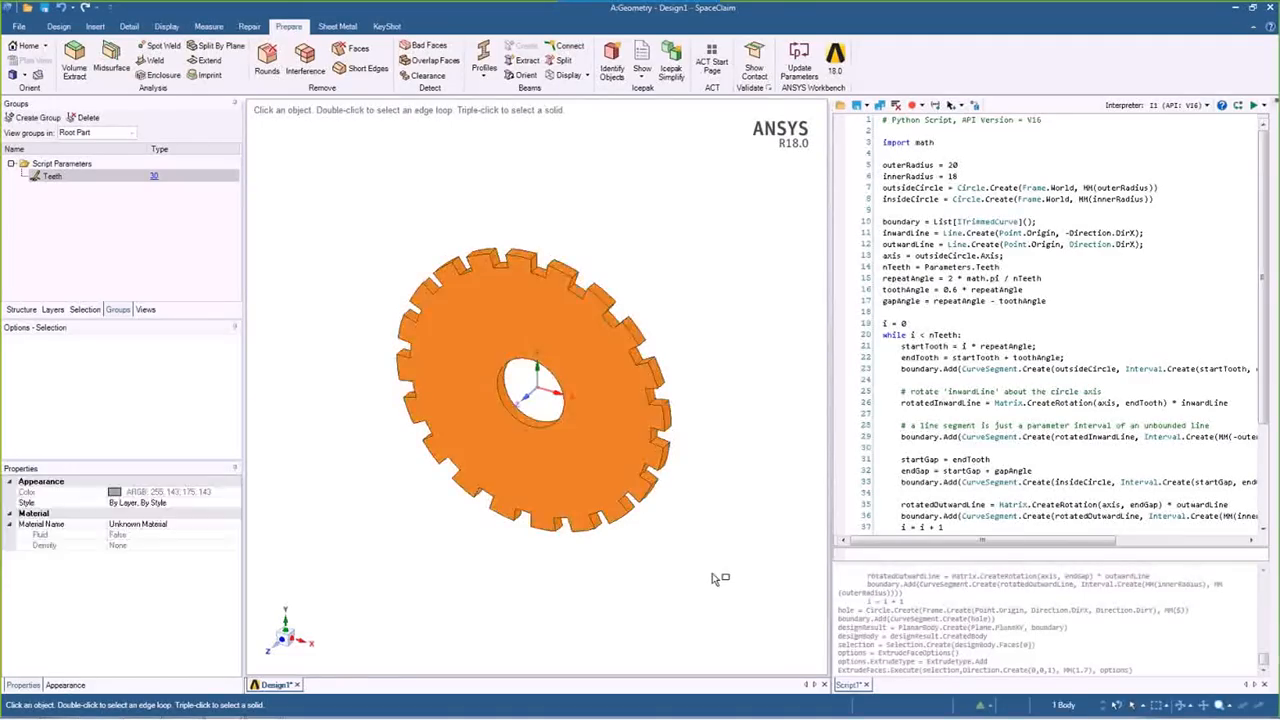
key(Delete)
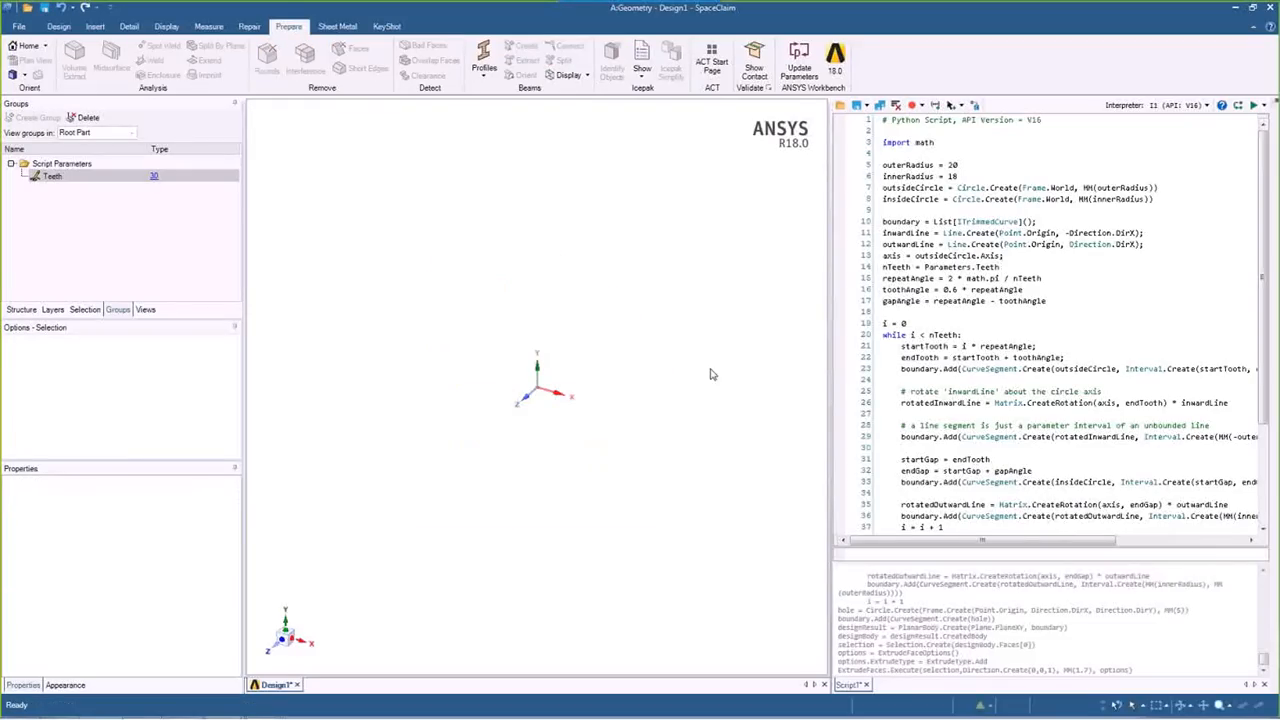
click(1252, 105)
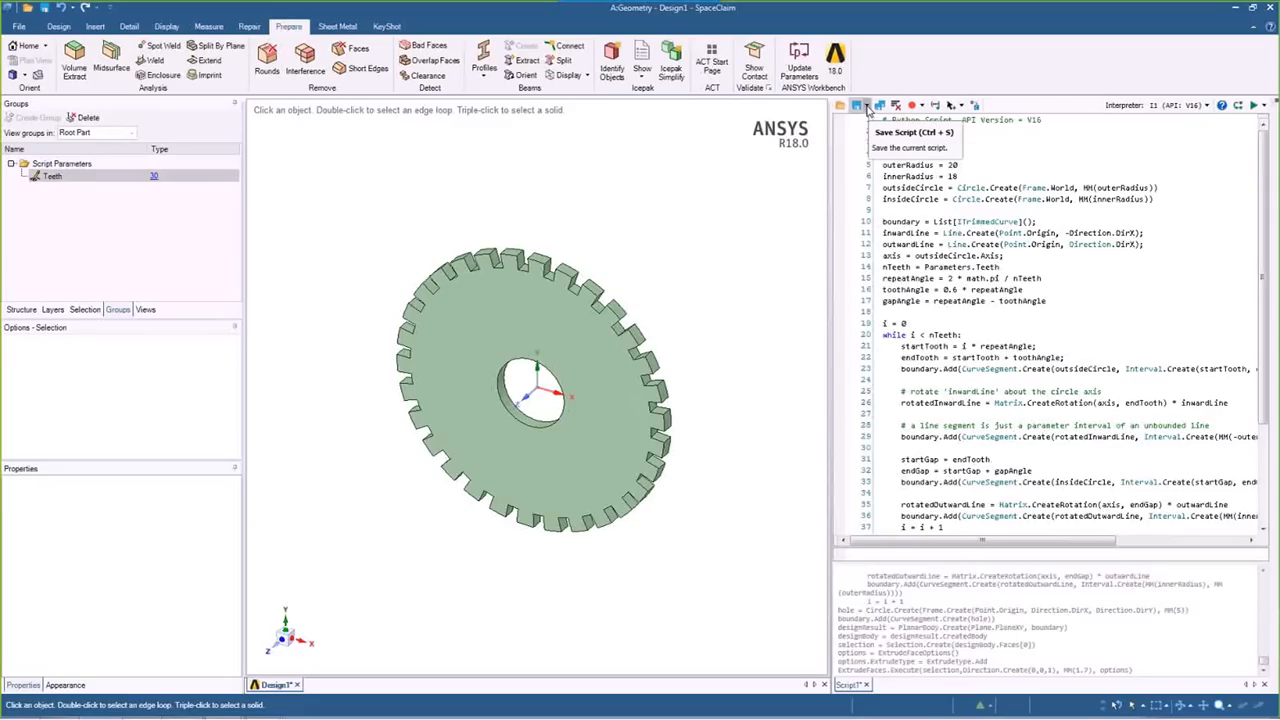
Save the gear script to a group and expand that script group to show its Teeth parameter.
click(867, 106)
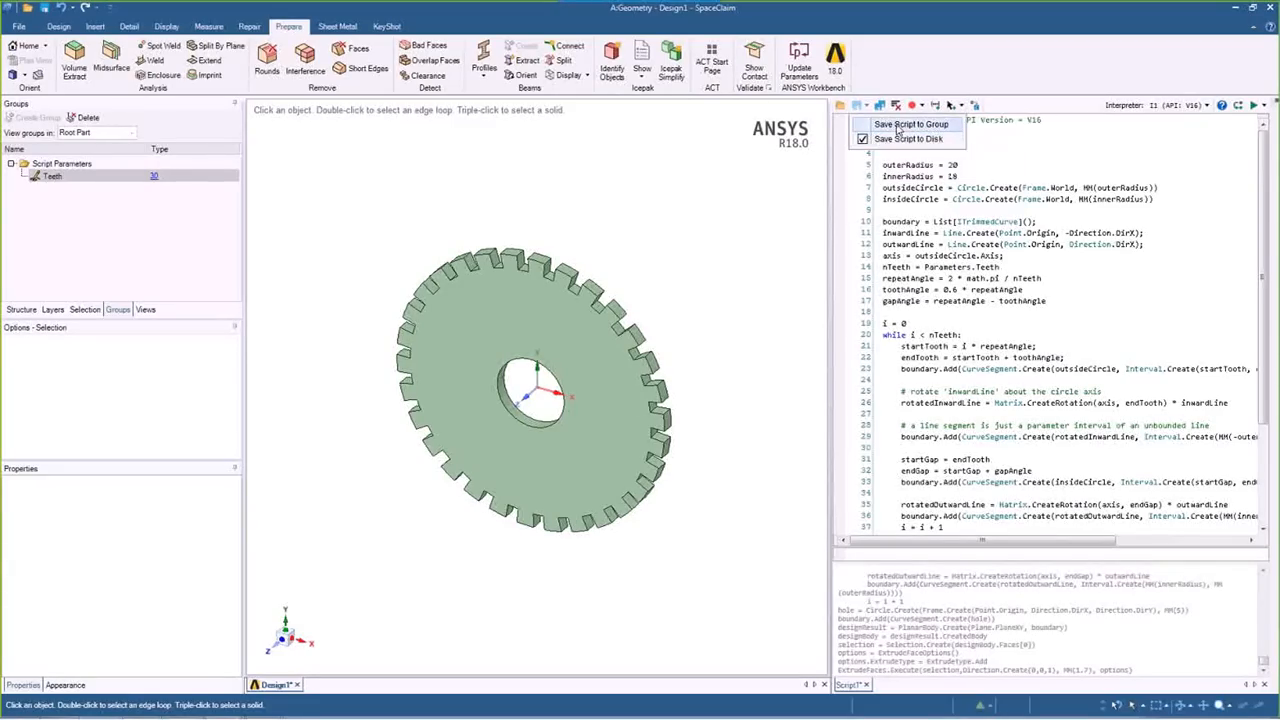
click(897, 125)
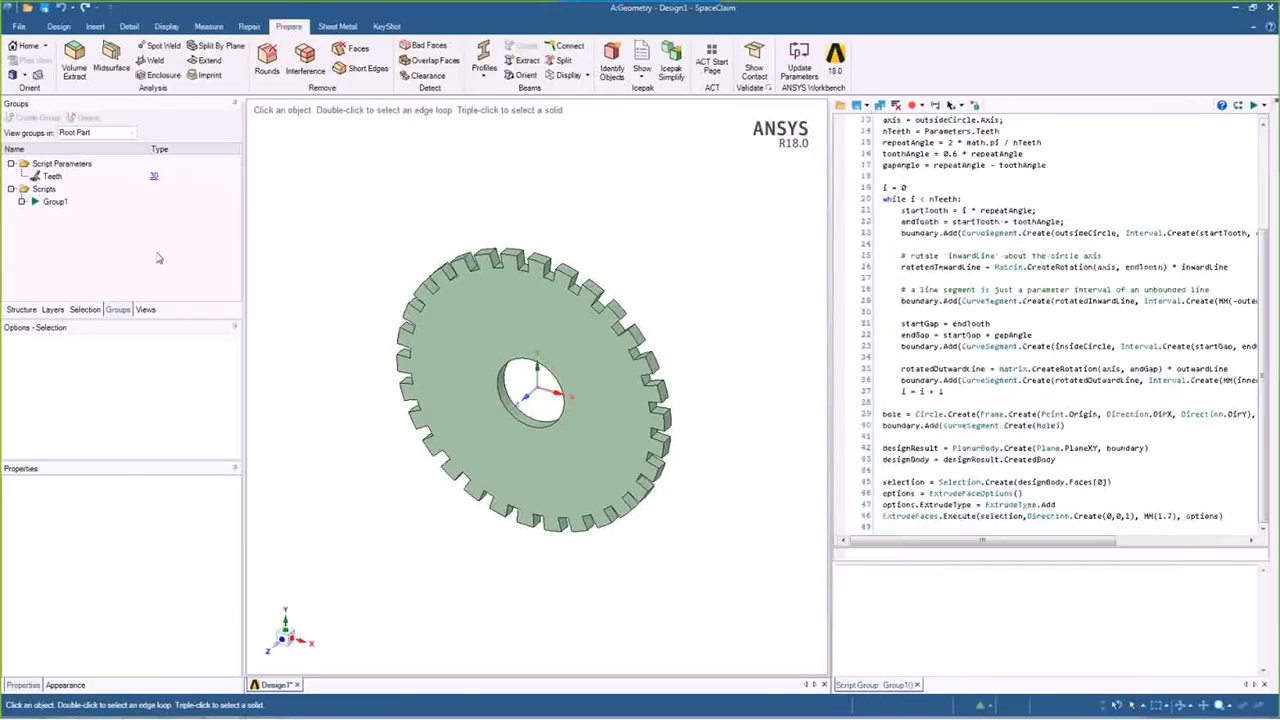
click(21, 202)
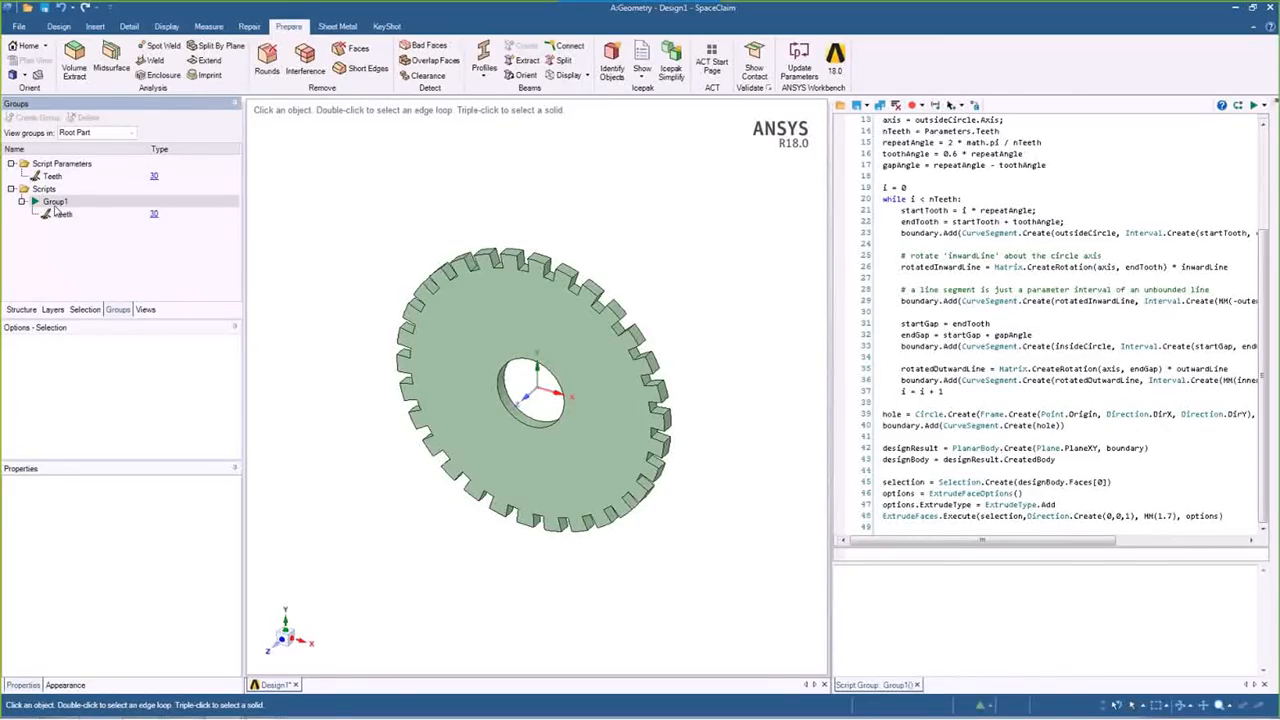
click(55, 204)
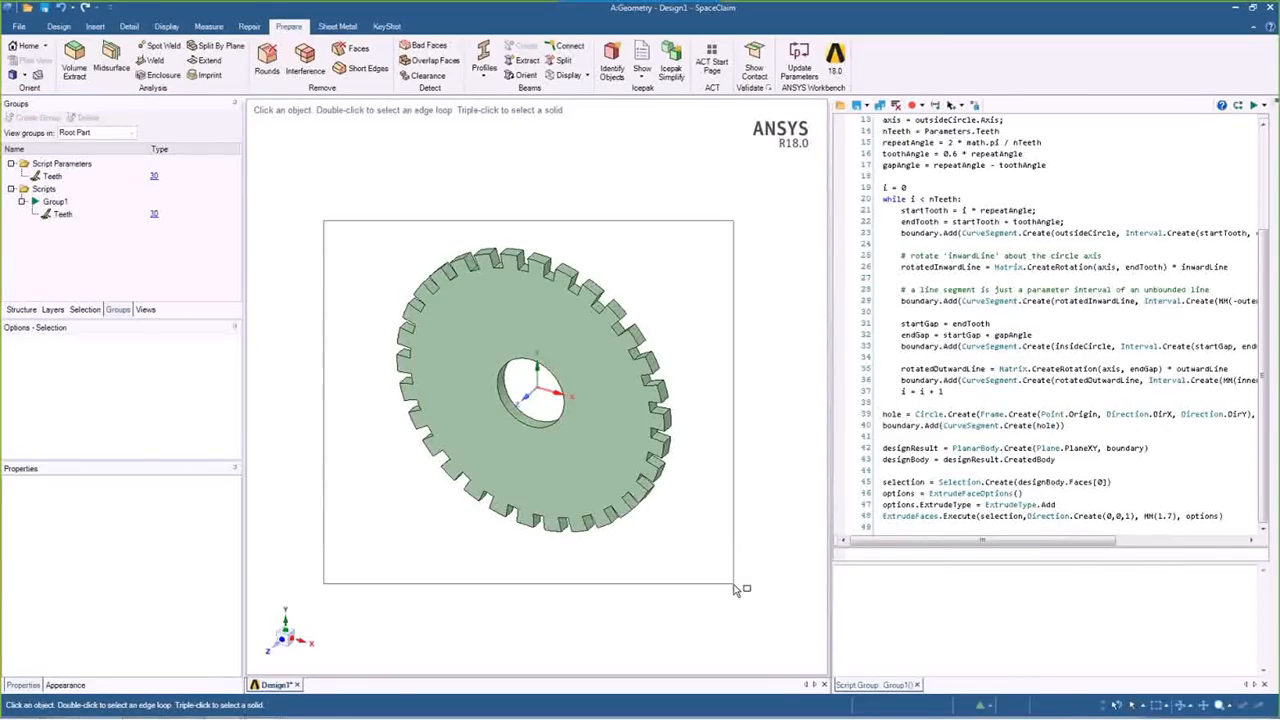
Delete the gear body, switch to Workbench and open the project's Parameter Set.
key(Delete)
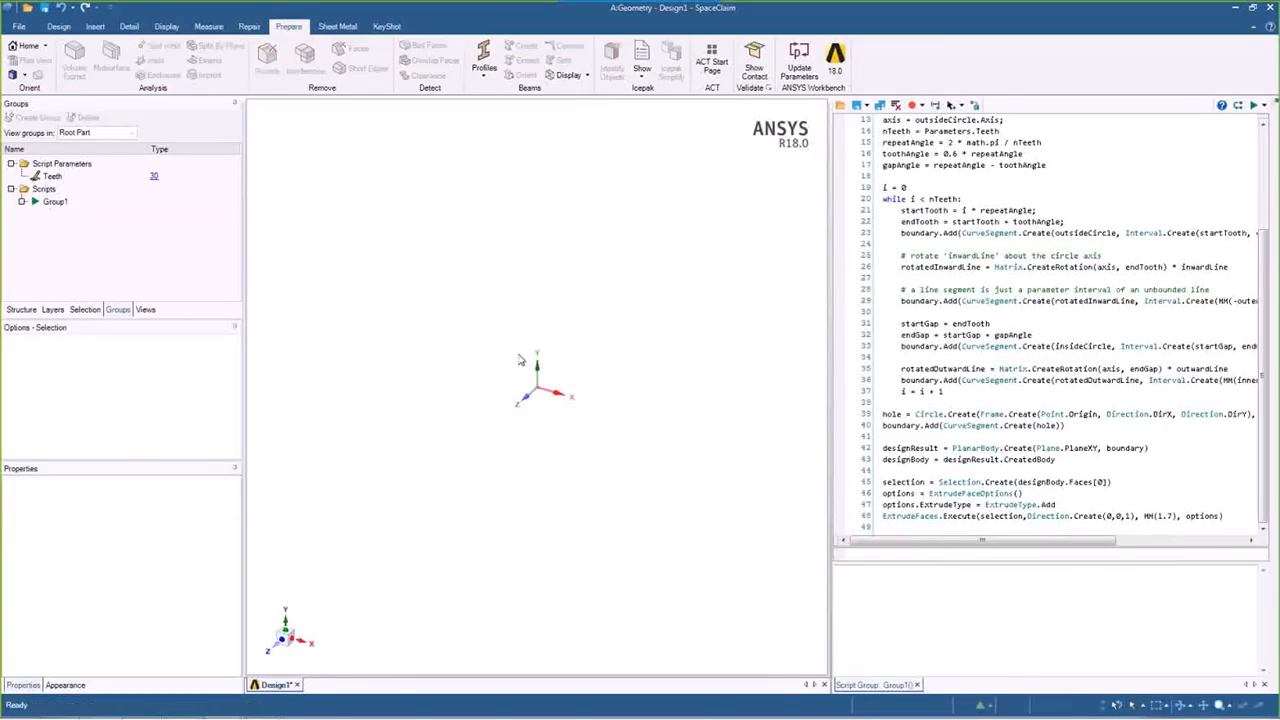
mouse_move(303, 712)
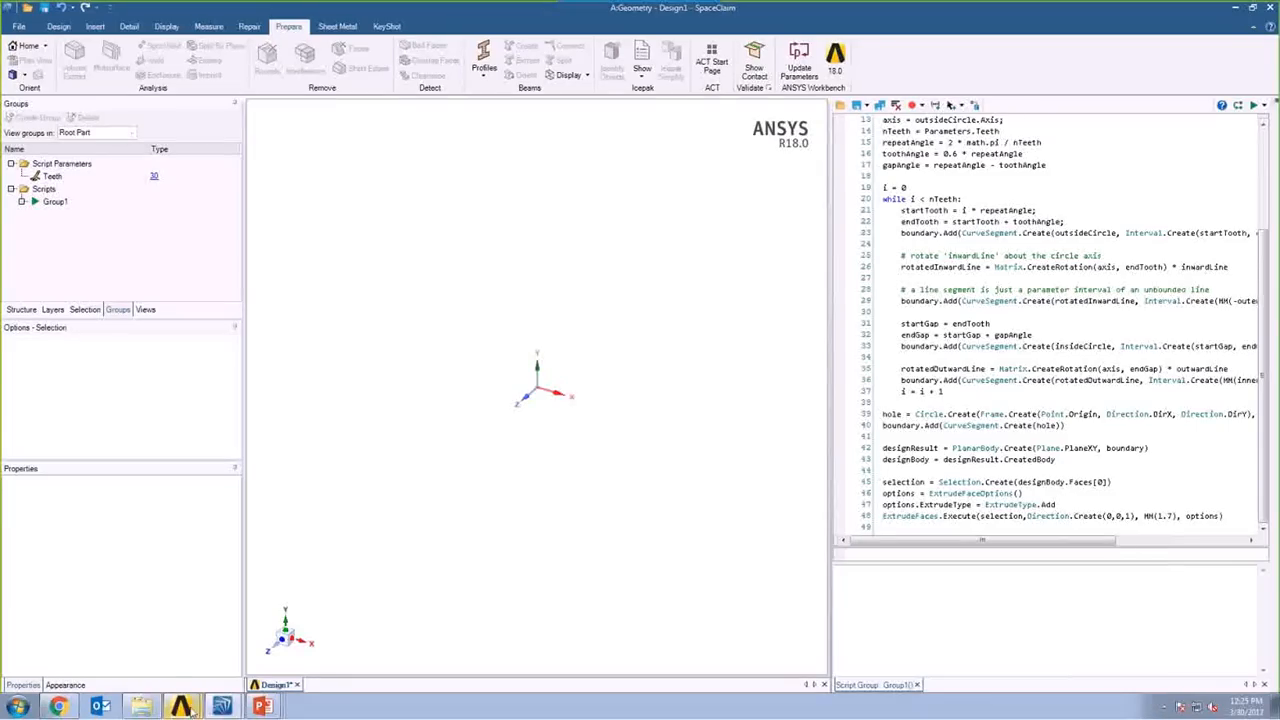
mouse_move(181, 706)
click(175, 651)
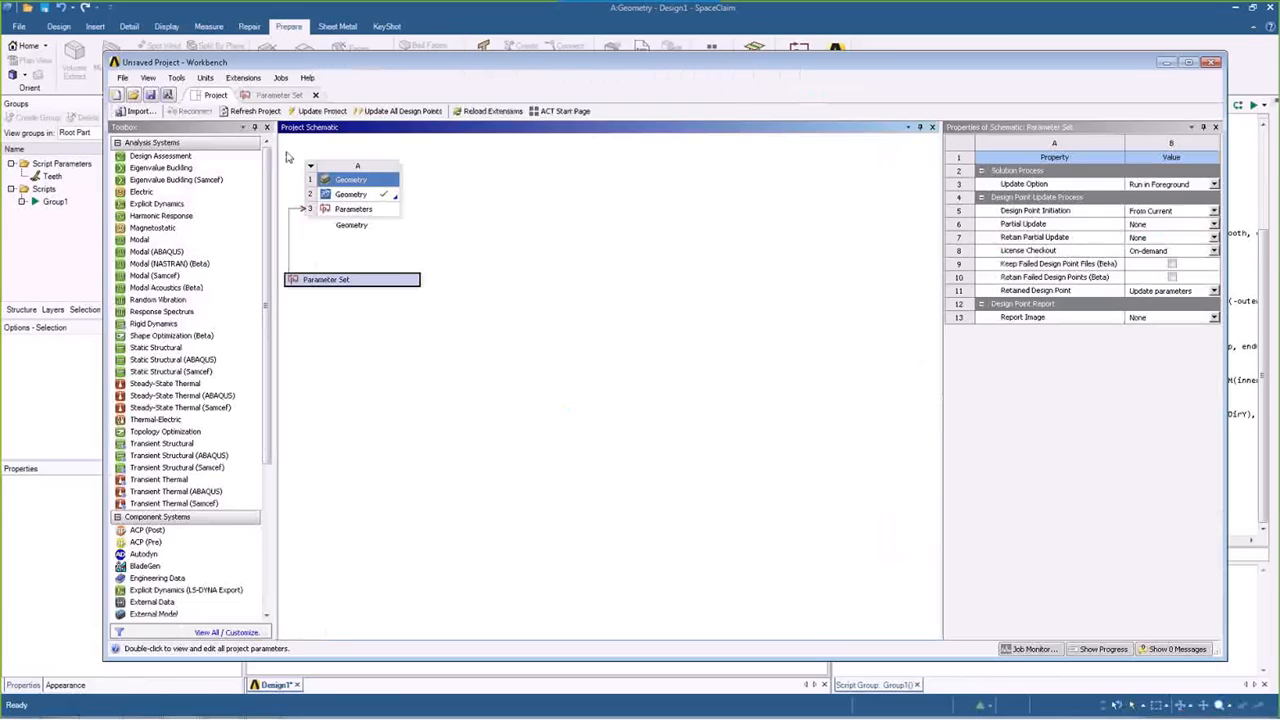
double_click(352, 279)
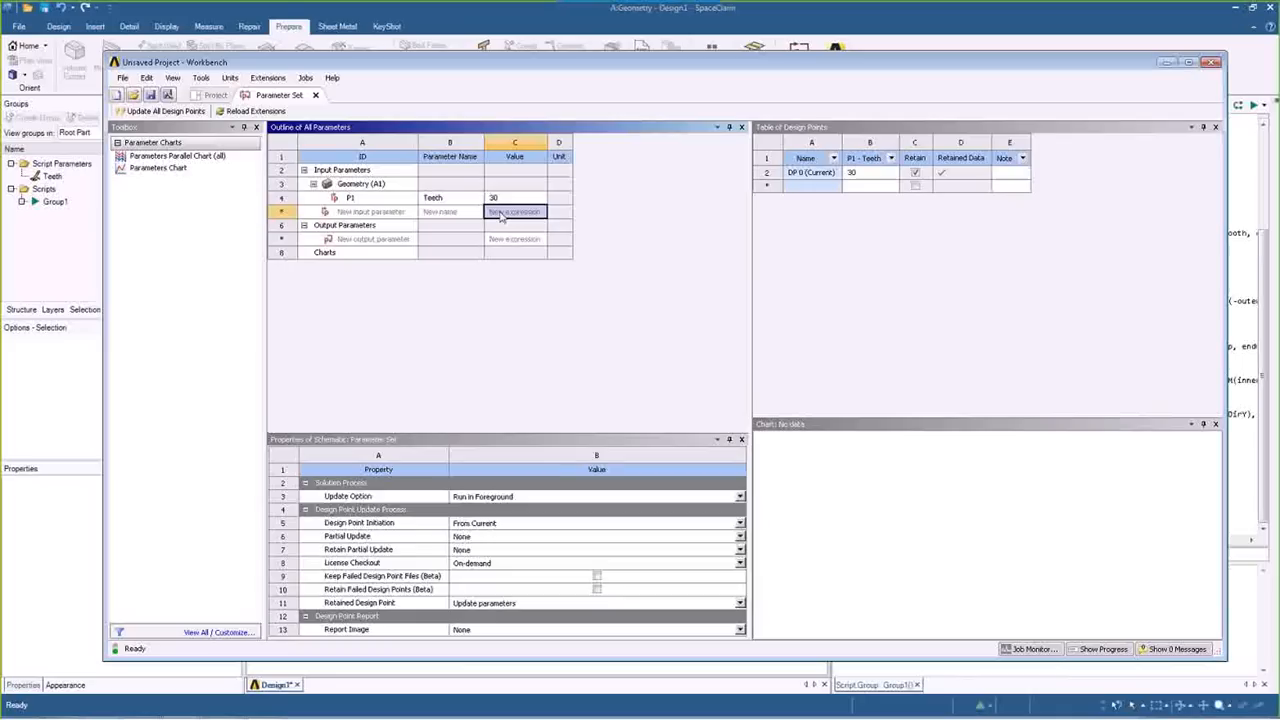
Set the Teeth input parameter to 40 in Workbench and return to SpaceClaim to regenerate the gear from the script group.
click(515, 197)
text(40)
key(Return)
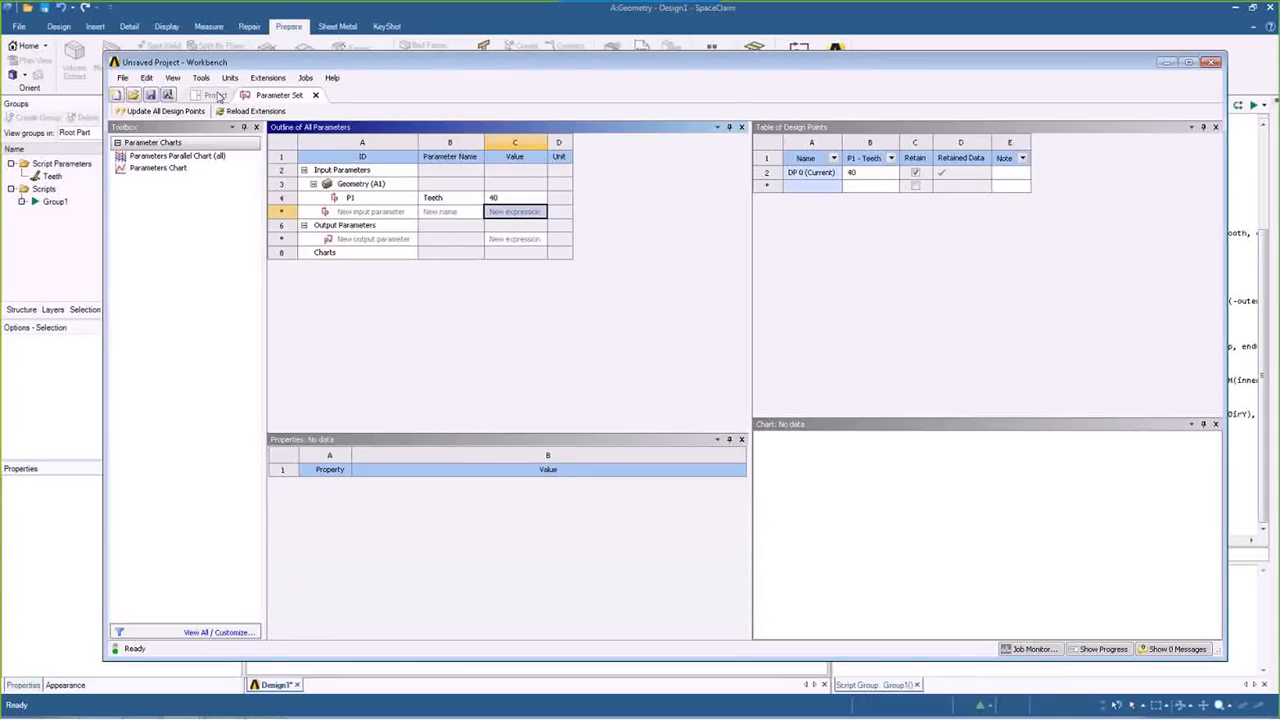
click(213, 96)
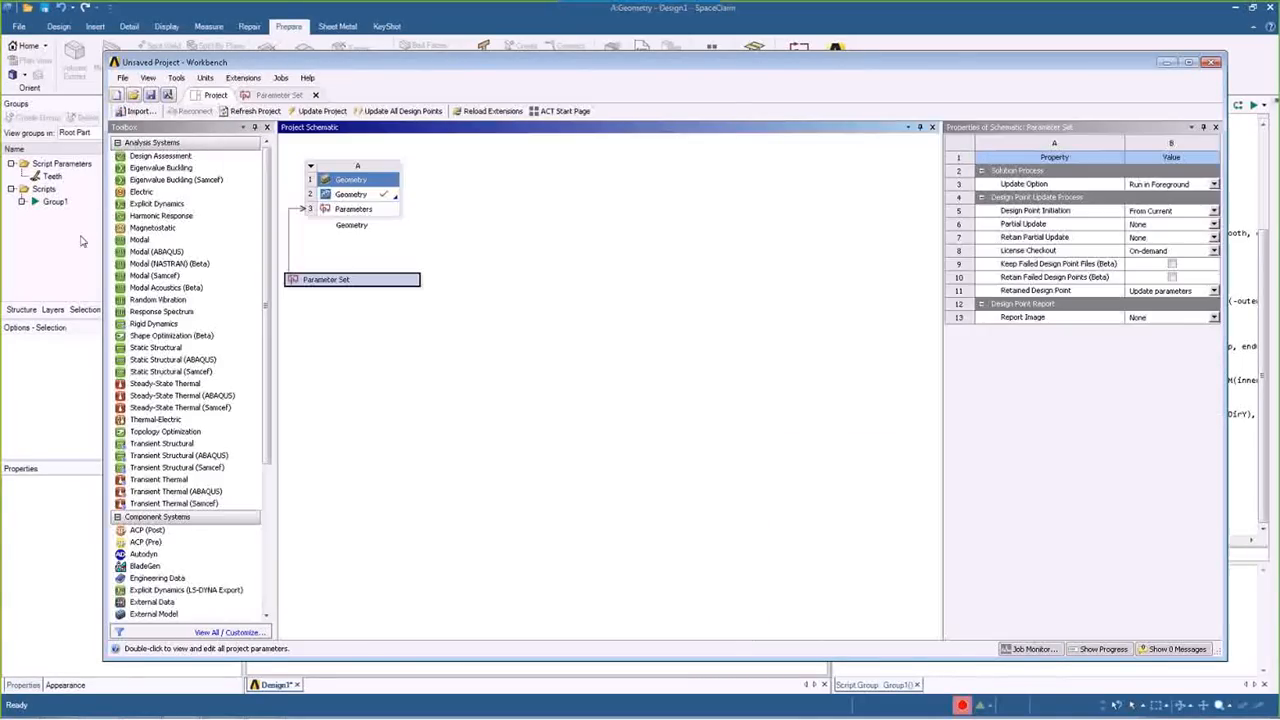
click(66, 247)
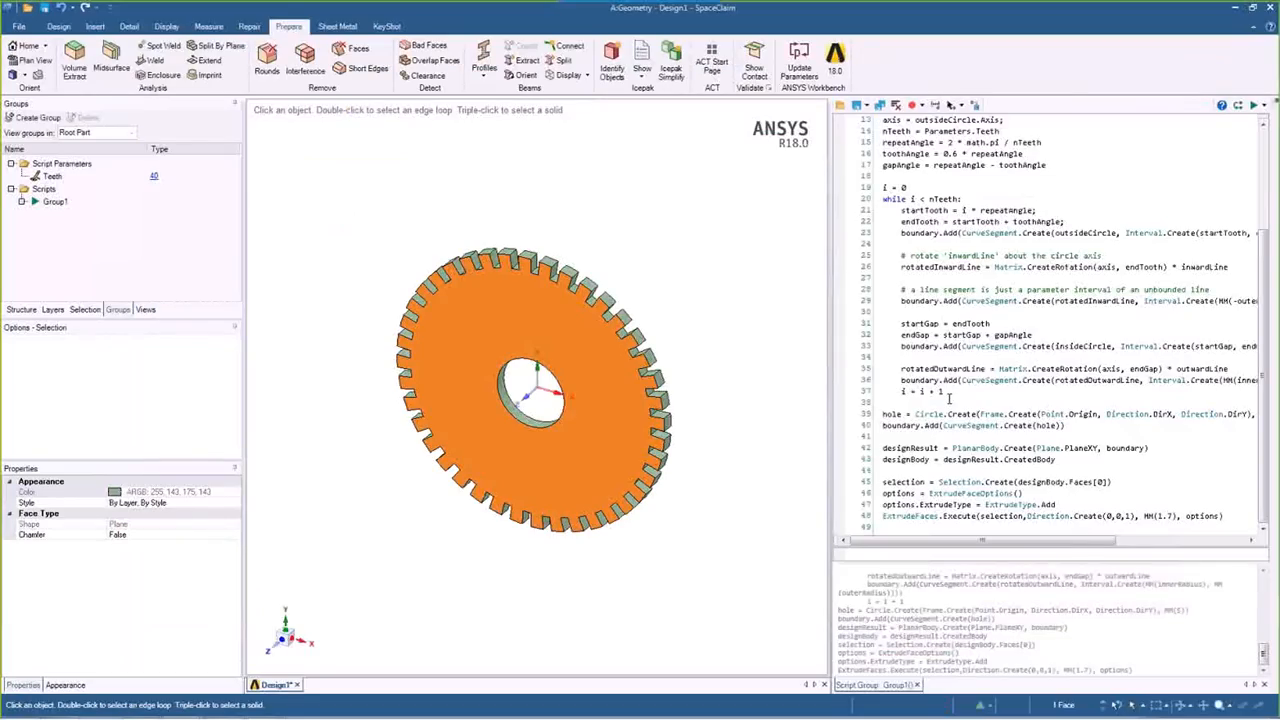
click(680, 237)
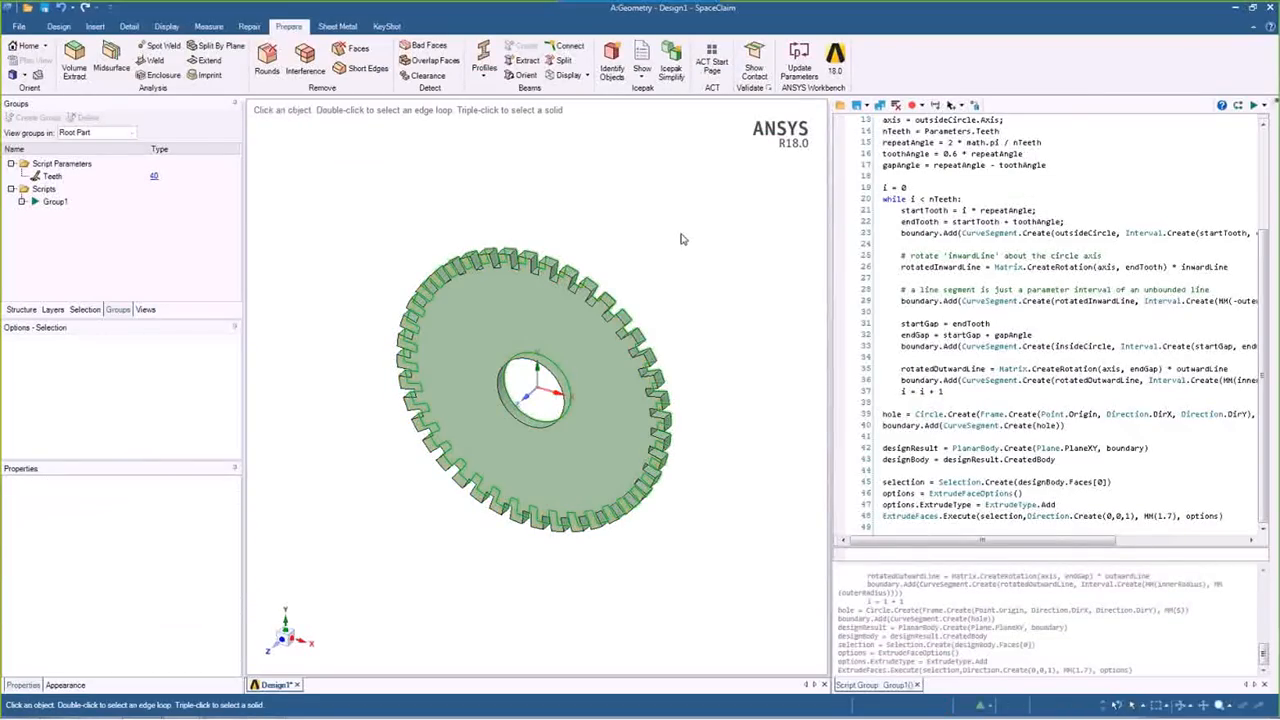
right_click(45, 205)
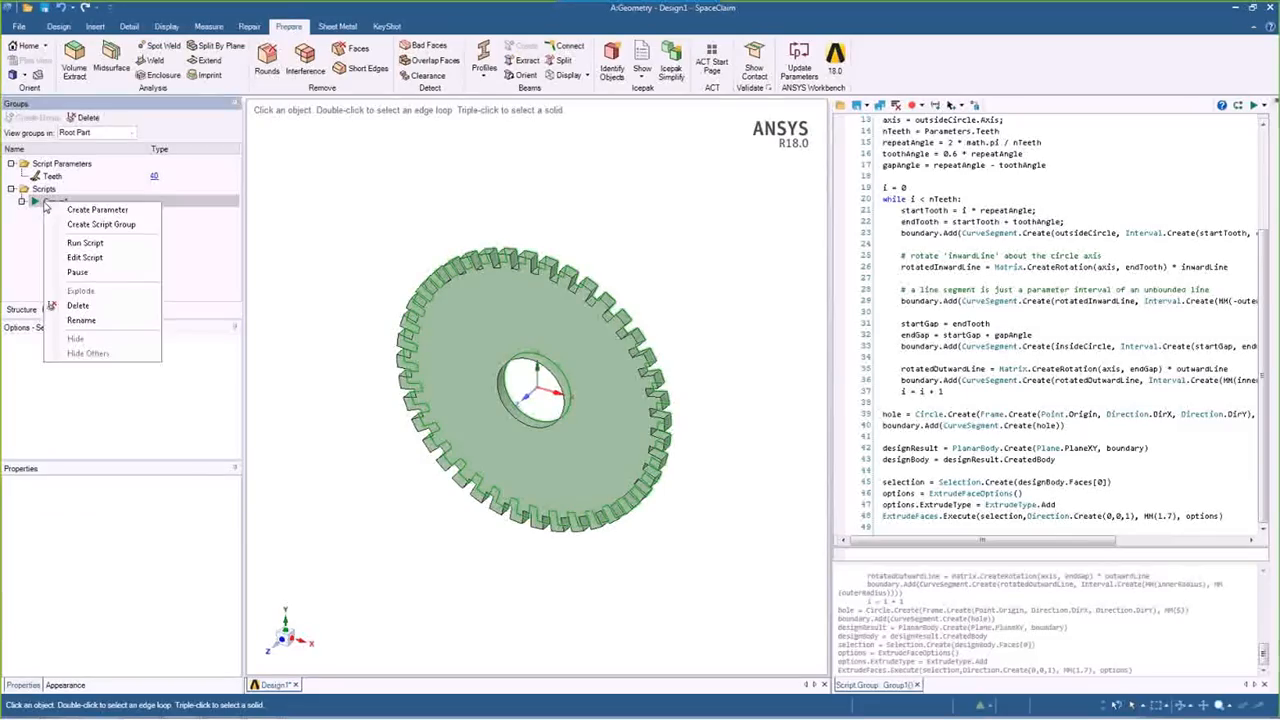
click(157, 181)
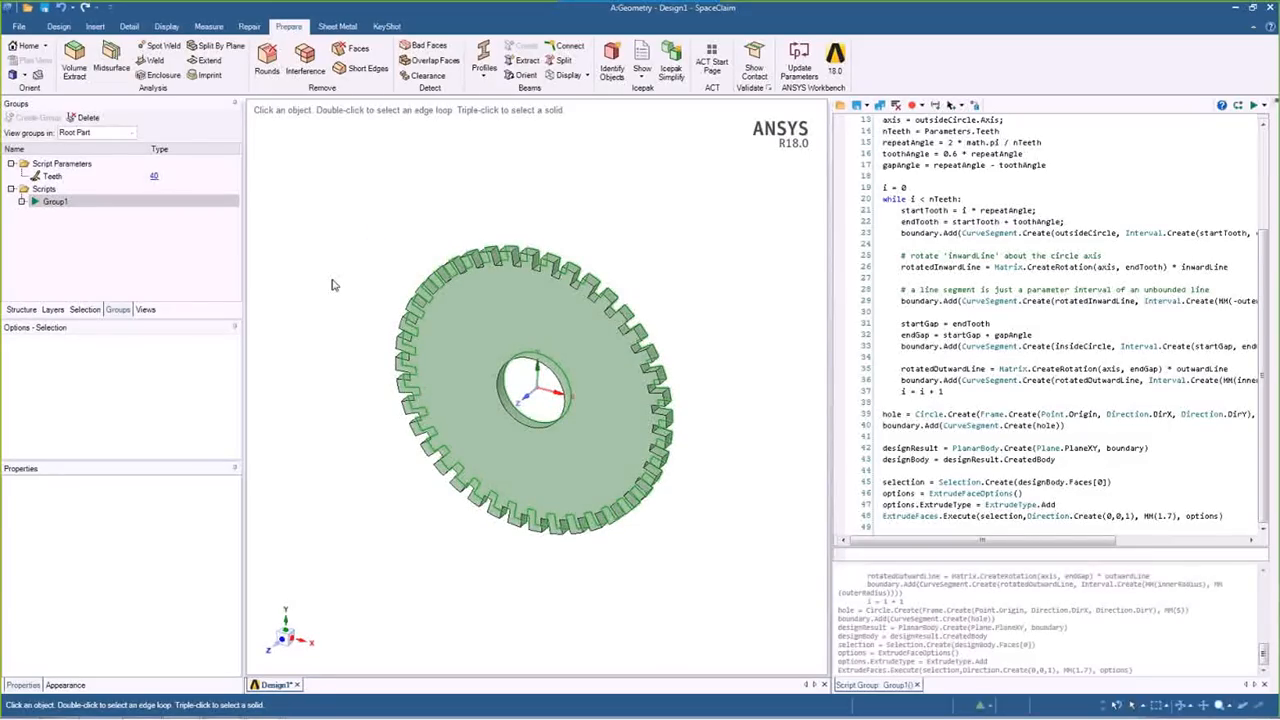
click(500, 300)
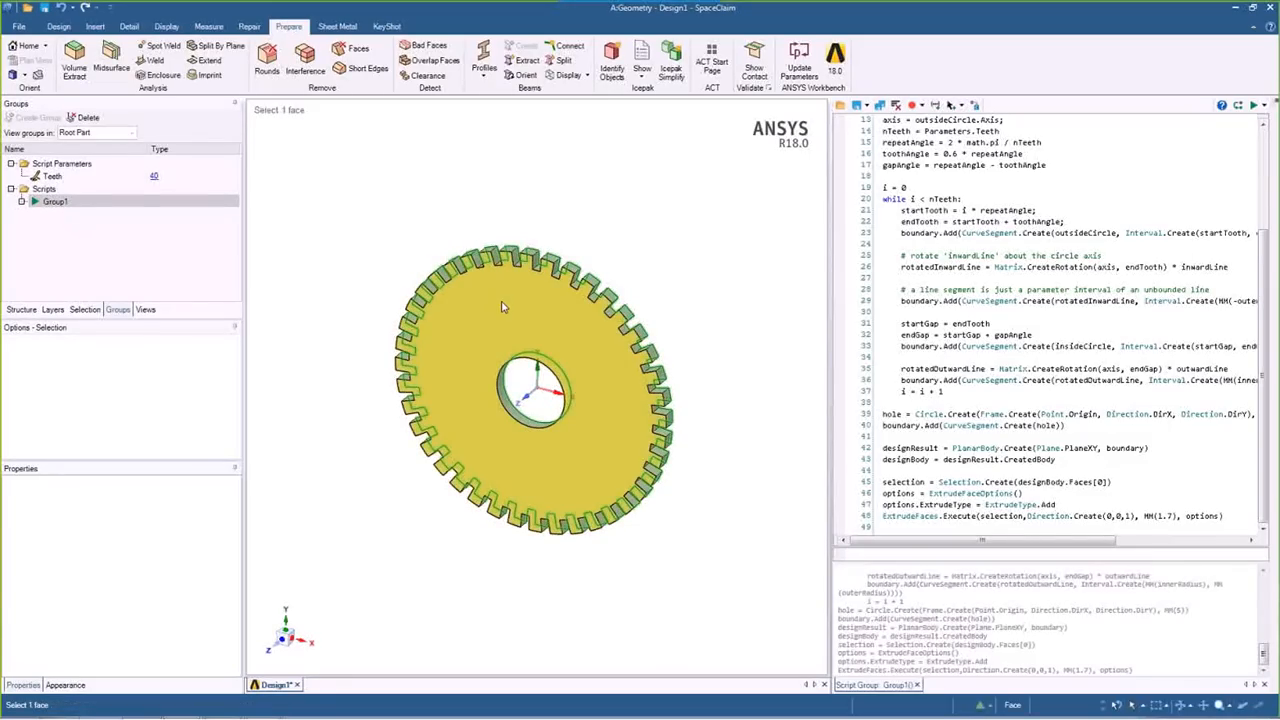
click(709, 321)
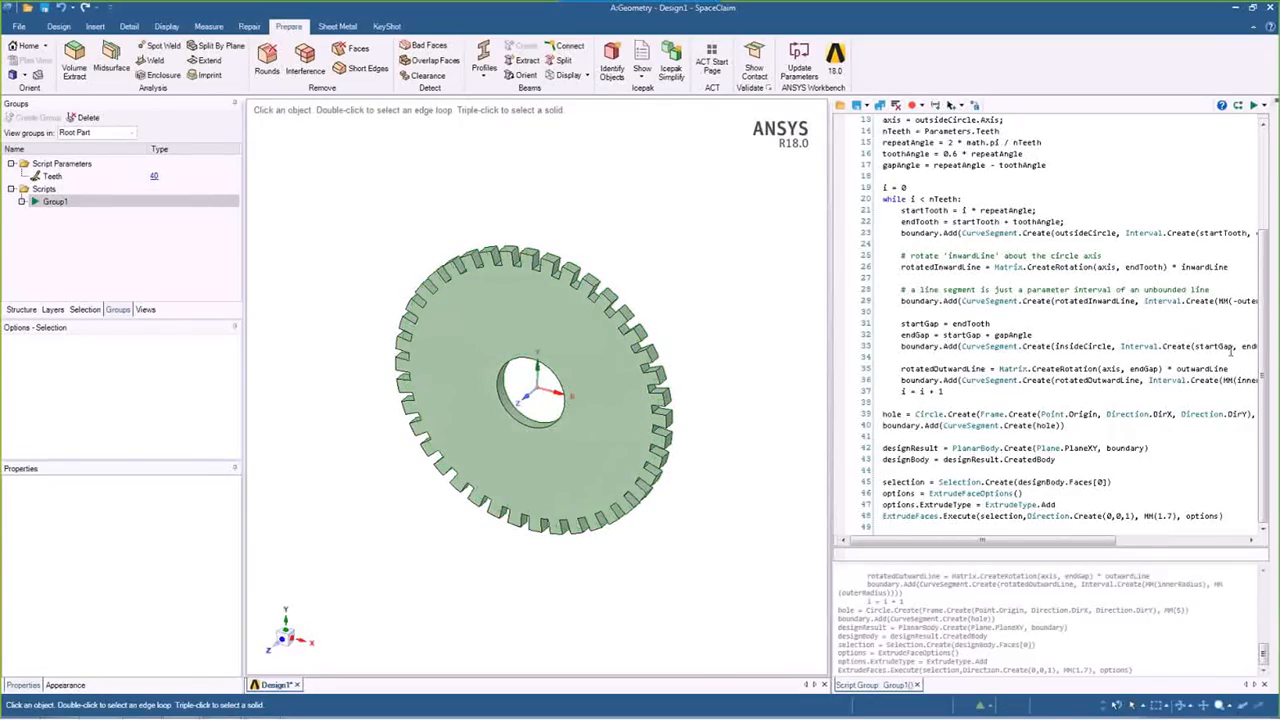
scroll(1232, 350, up, 4)
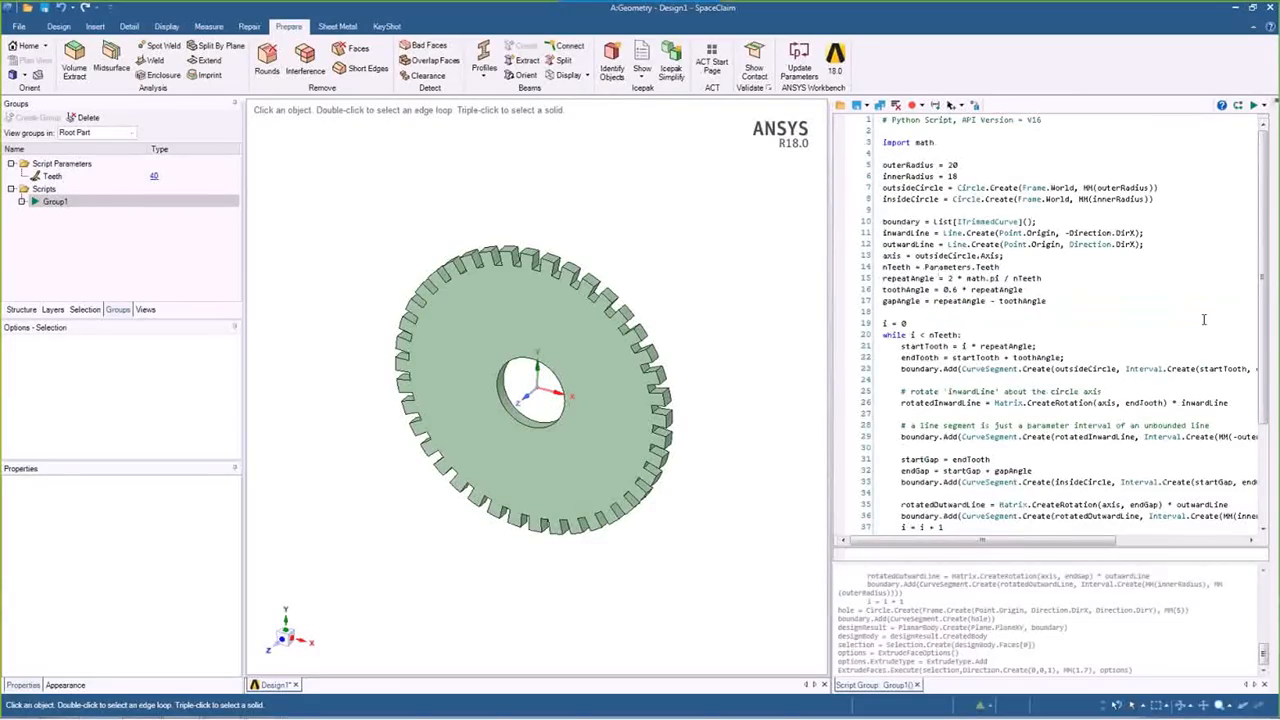
Record the deletion of the gear body as commands at the end of the script.
scroll(1204, 319, down, 4)
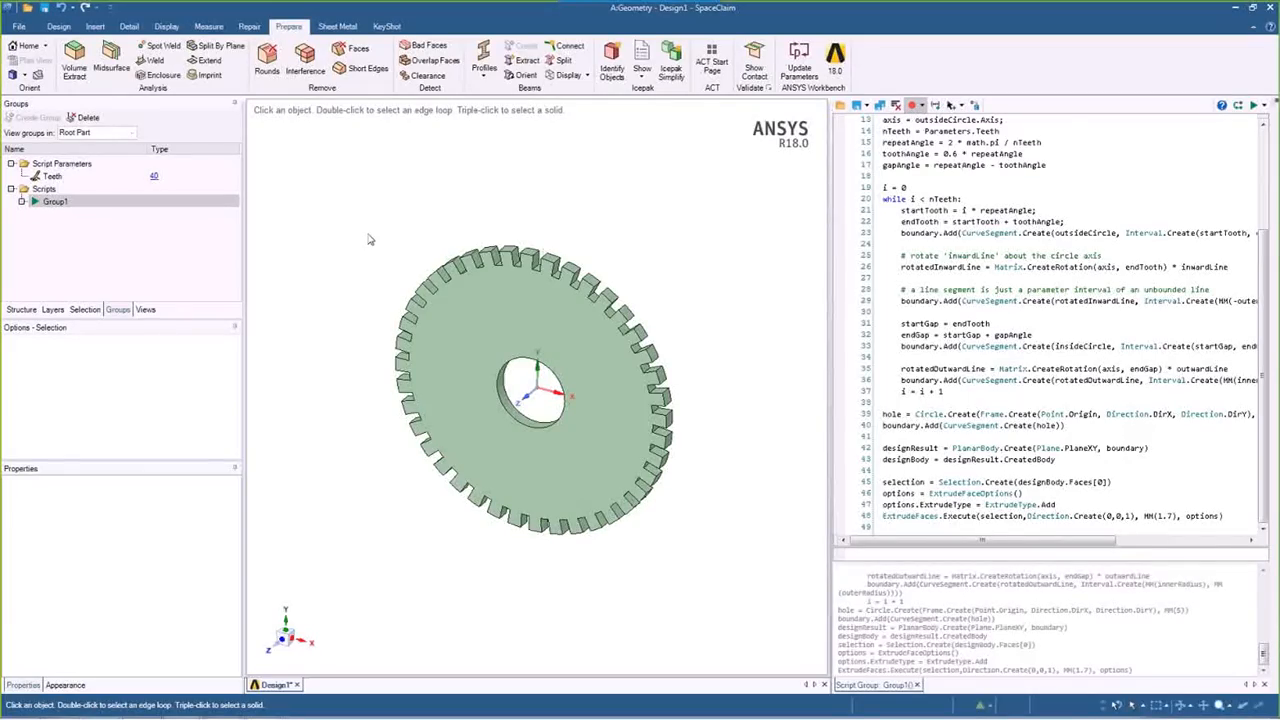
drag(322, 206, 716, 616)
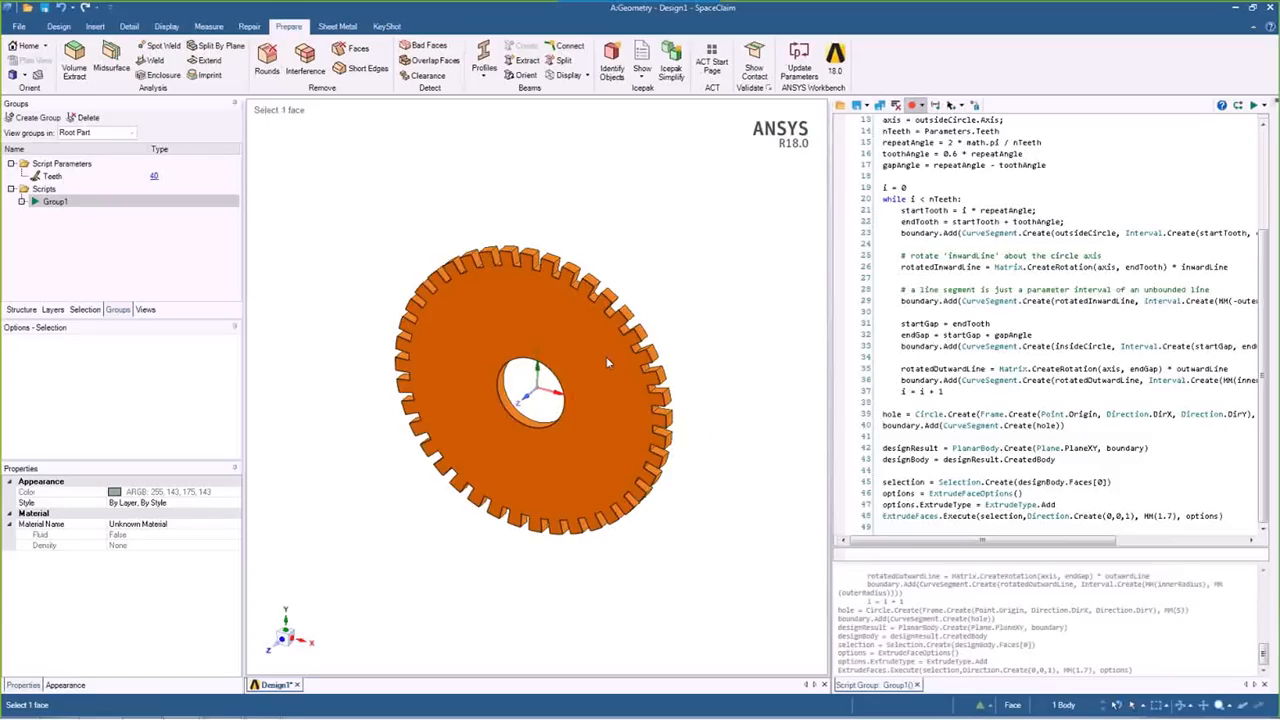
click(631, 219)
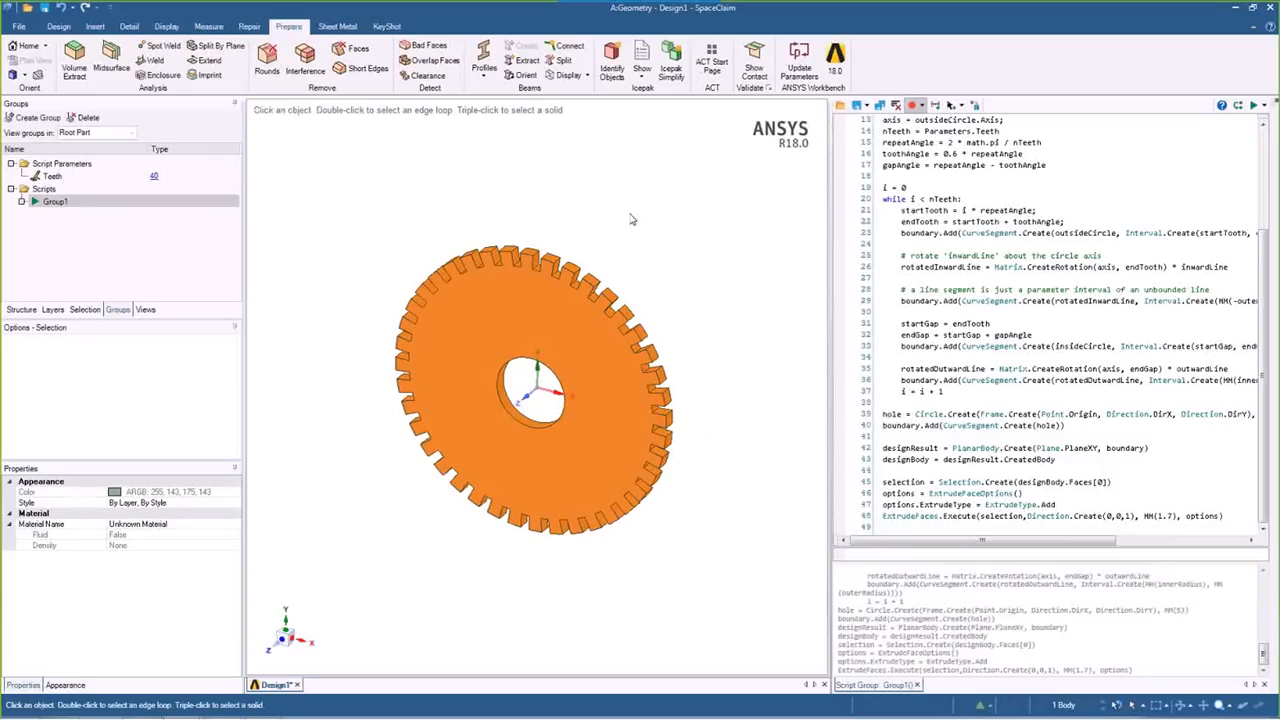
right_click(631, 219)
click(664, 508)
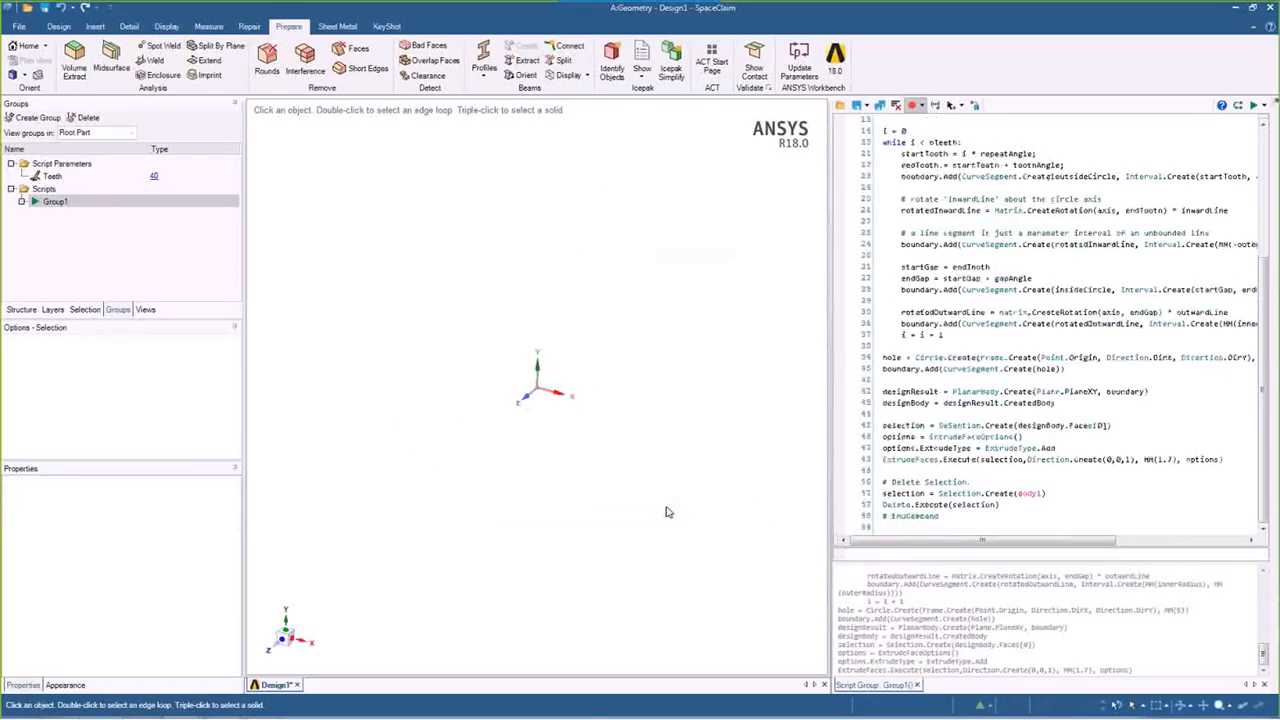
Move the recorded Delete Selection block from the end of the script to just below the import math line.
drag(947, 519, 874, 486)
click(959, 523)
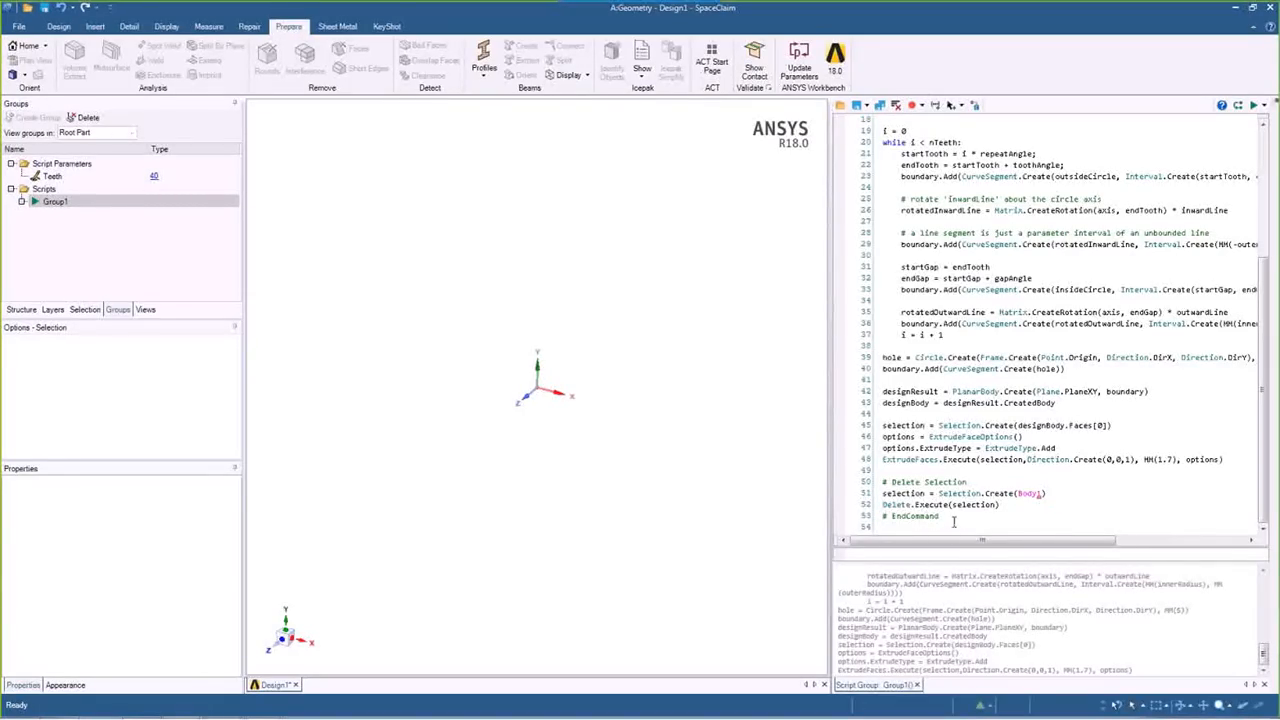
drag(955, 519, 857, 480)
key(ctrl+c)
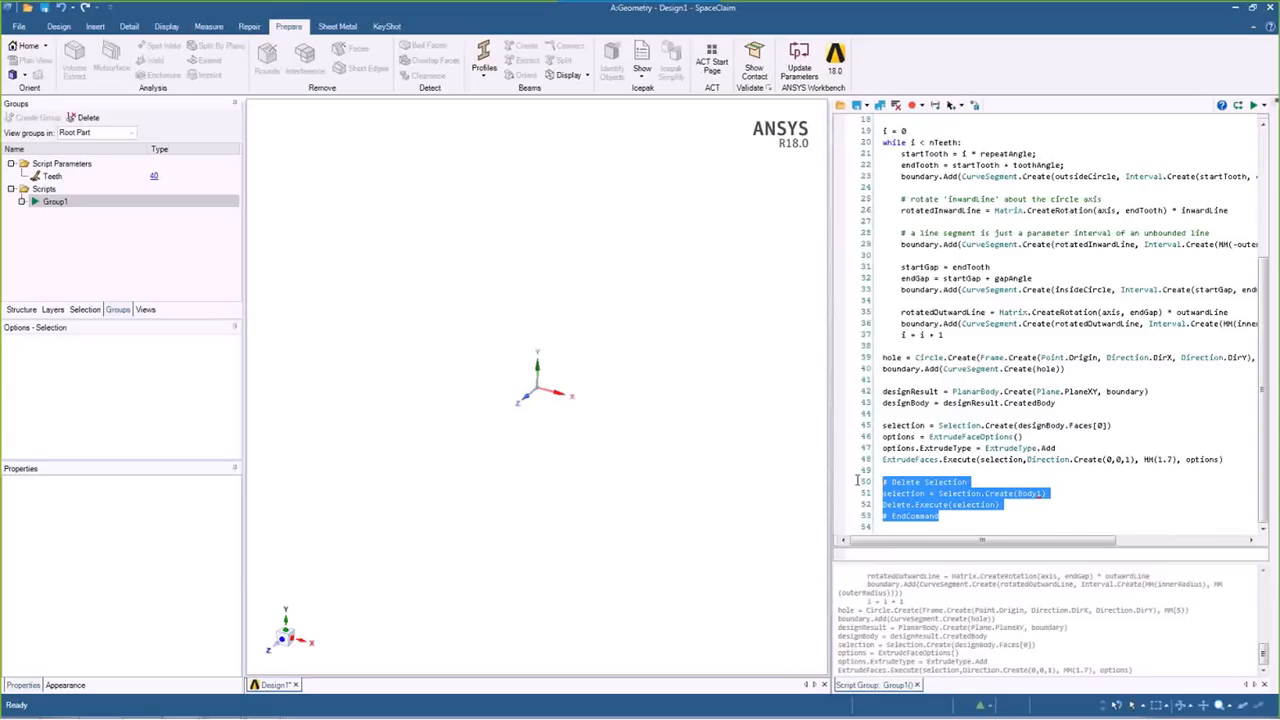
key(Delete)
scroll(927, 152, up, 6)
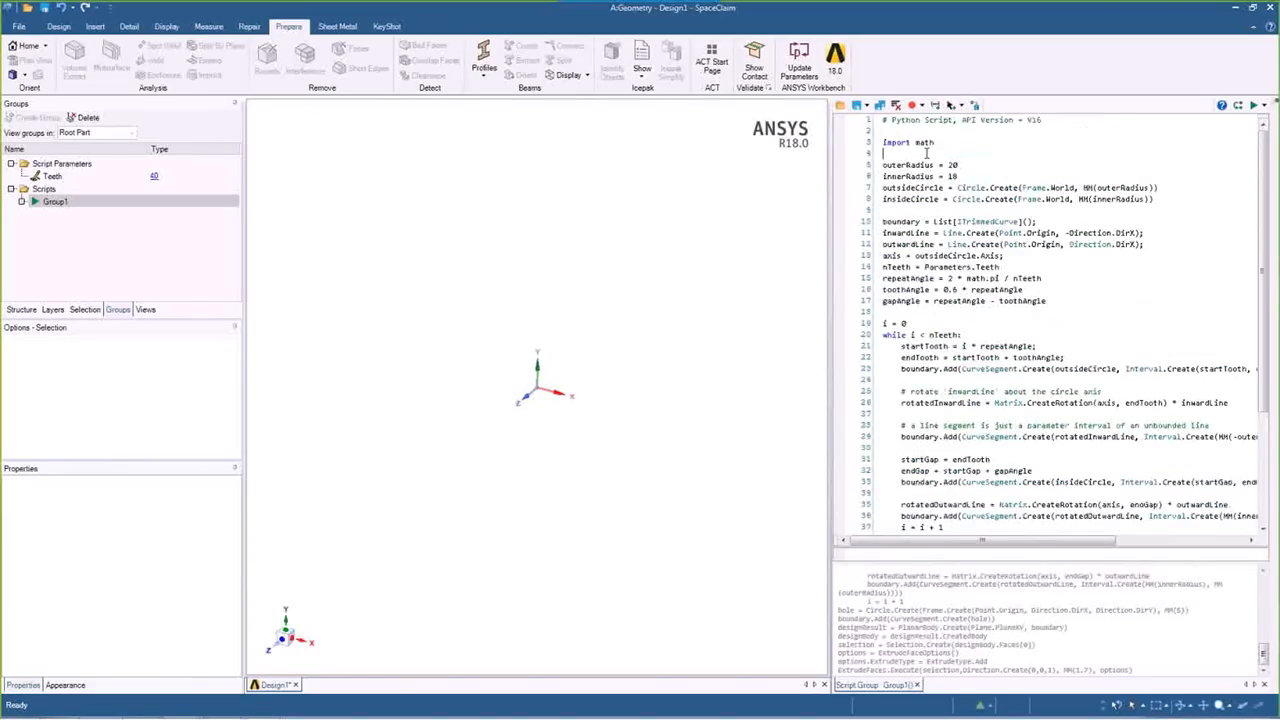
key(ctrl+v)
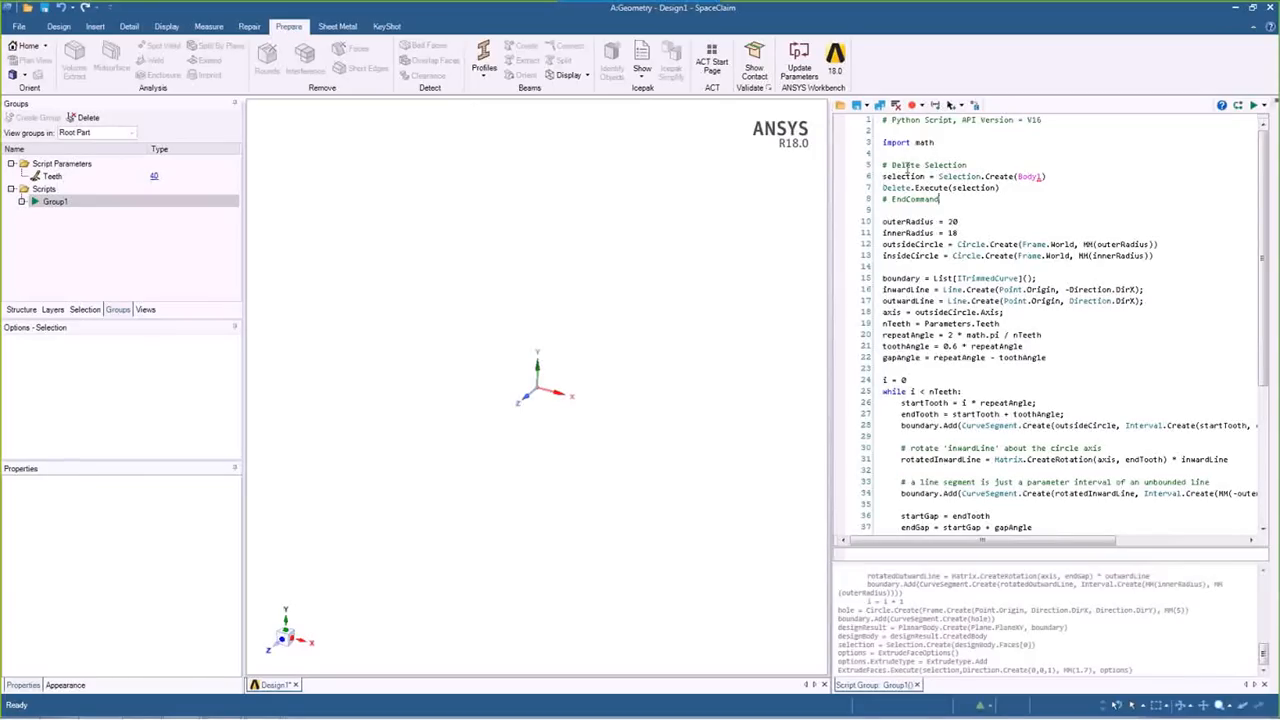
Try to run the script with the Delete Selection block at its start.
click(913, 176)
click(939, 165)
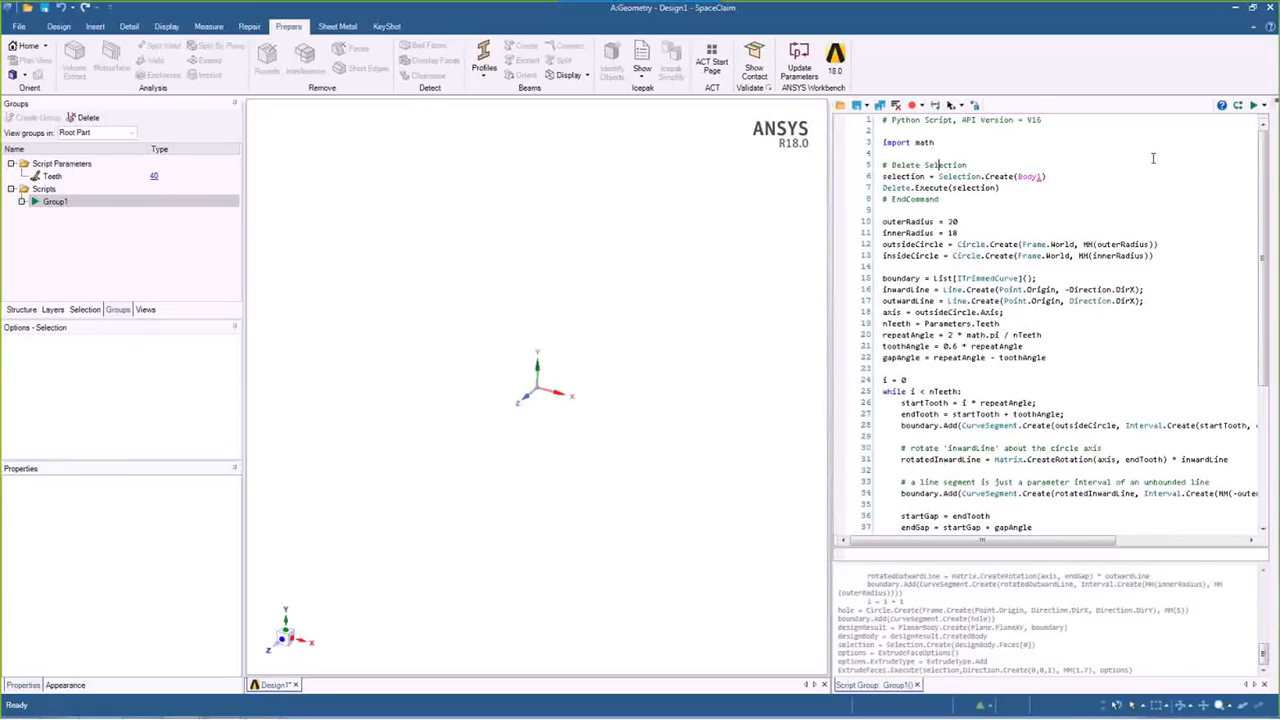
click(1252, 108)
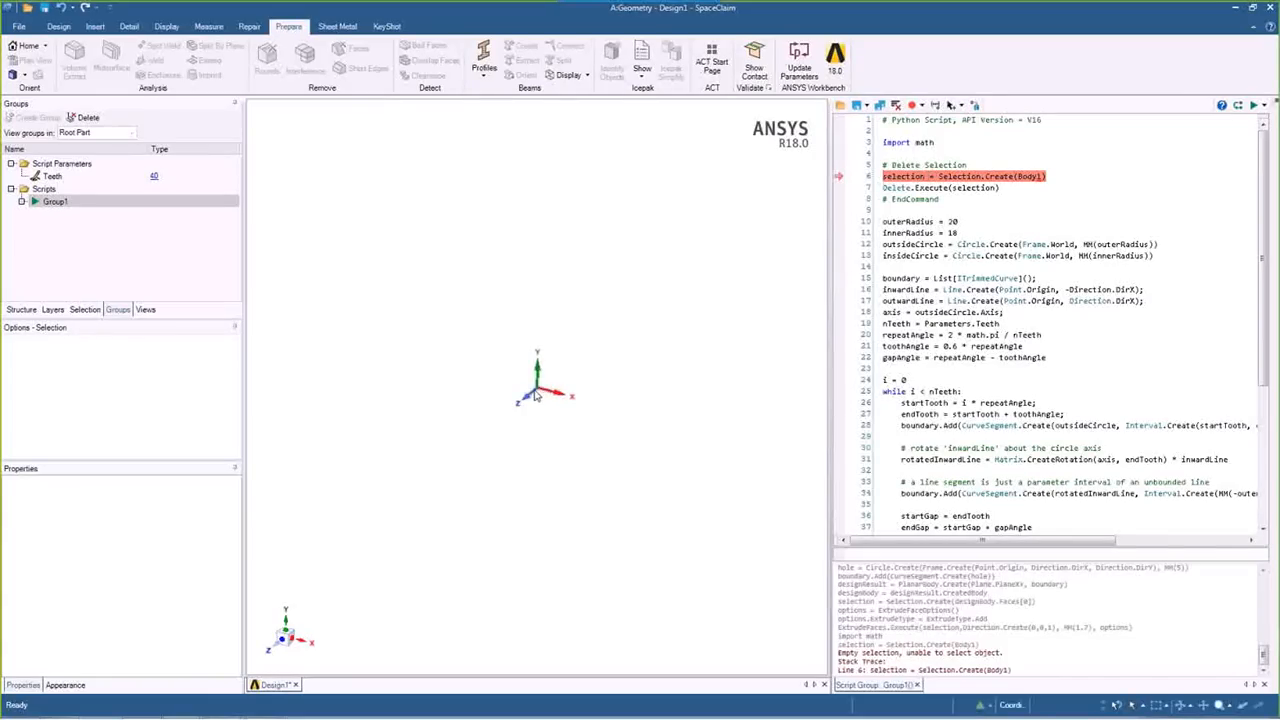
click(977, 197)
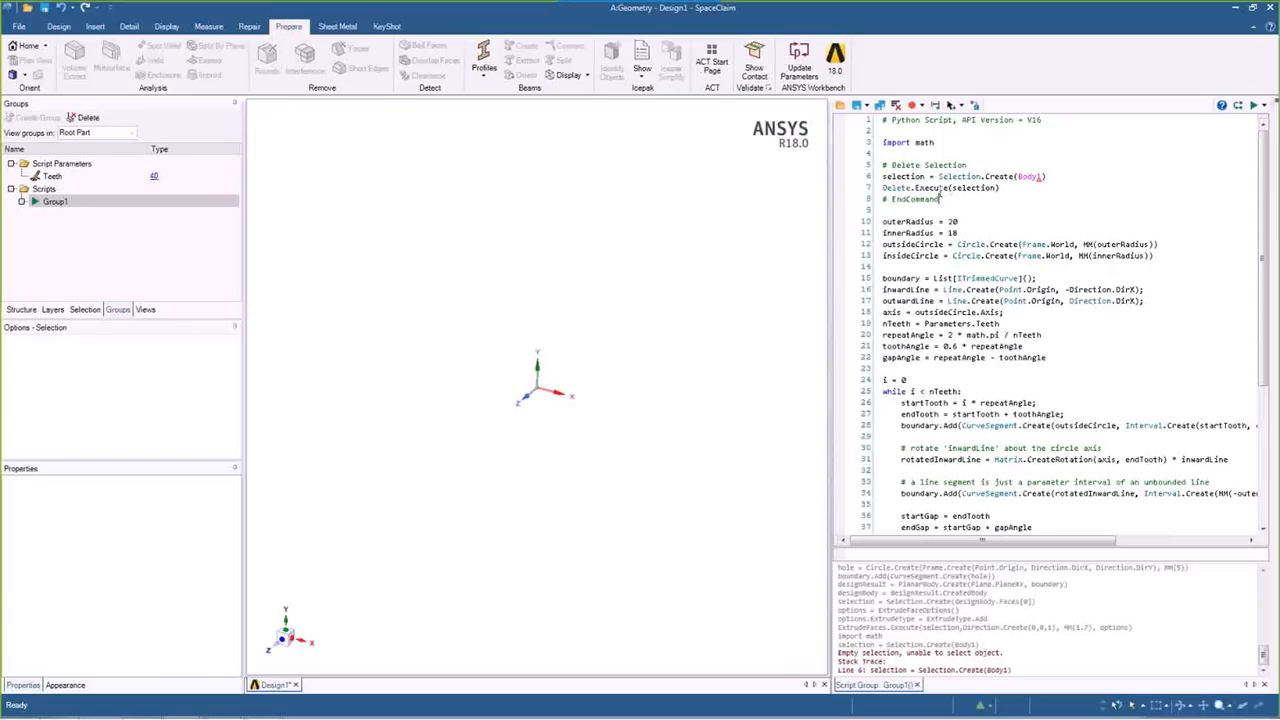
Remove the Create(Body1) call from the Delete Selection block and bring up the available Selection methods.
click(883, 176)
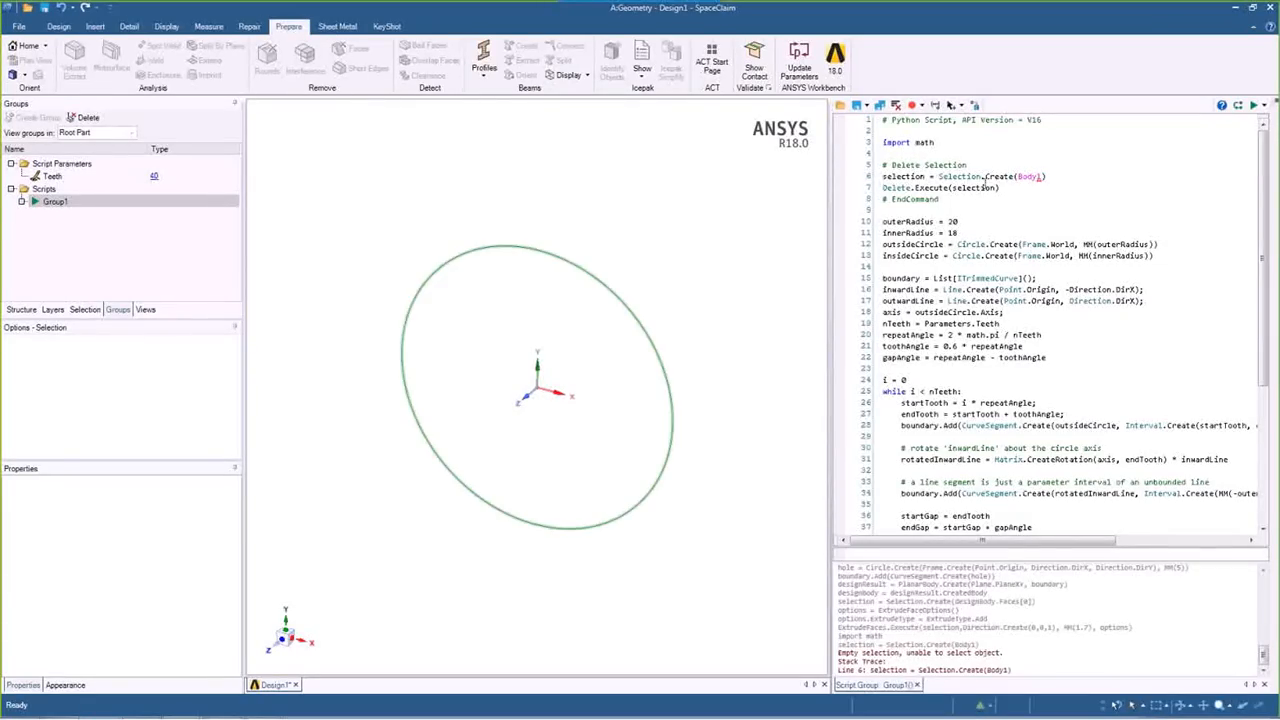
click(982, 177)
key(shift+End)
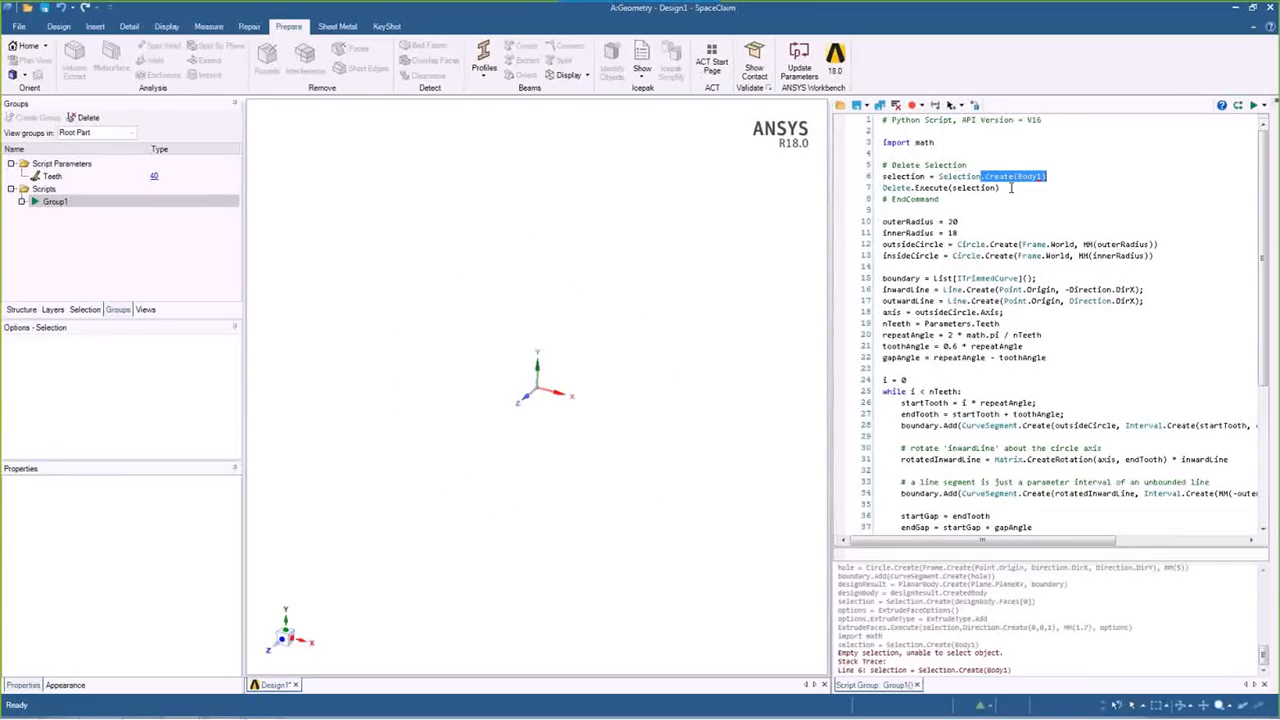
key(Delete)
text(.)
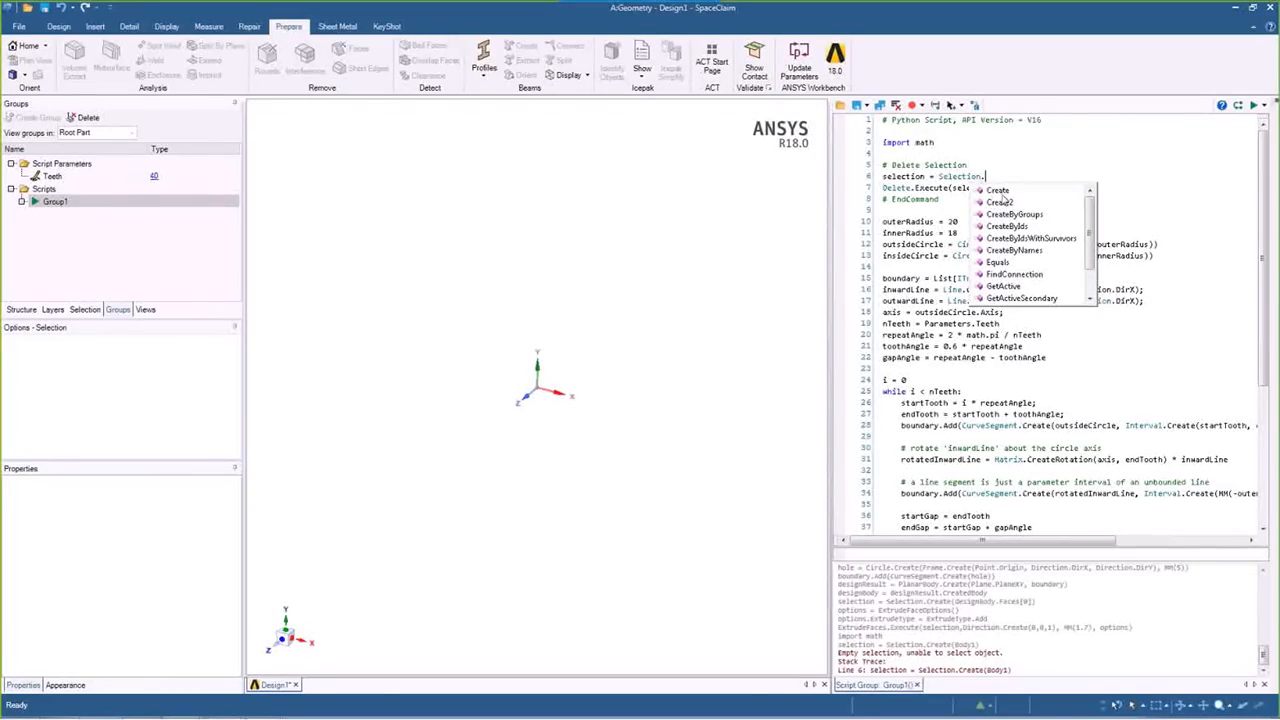
drag(1092, 215, 1091, 257)
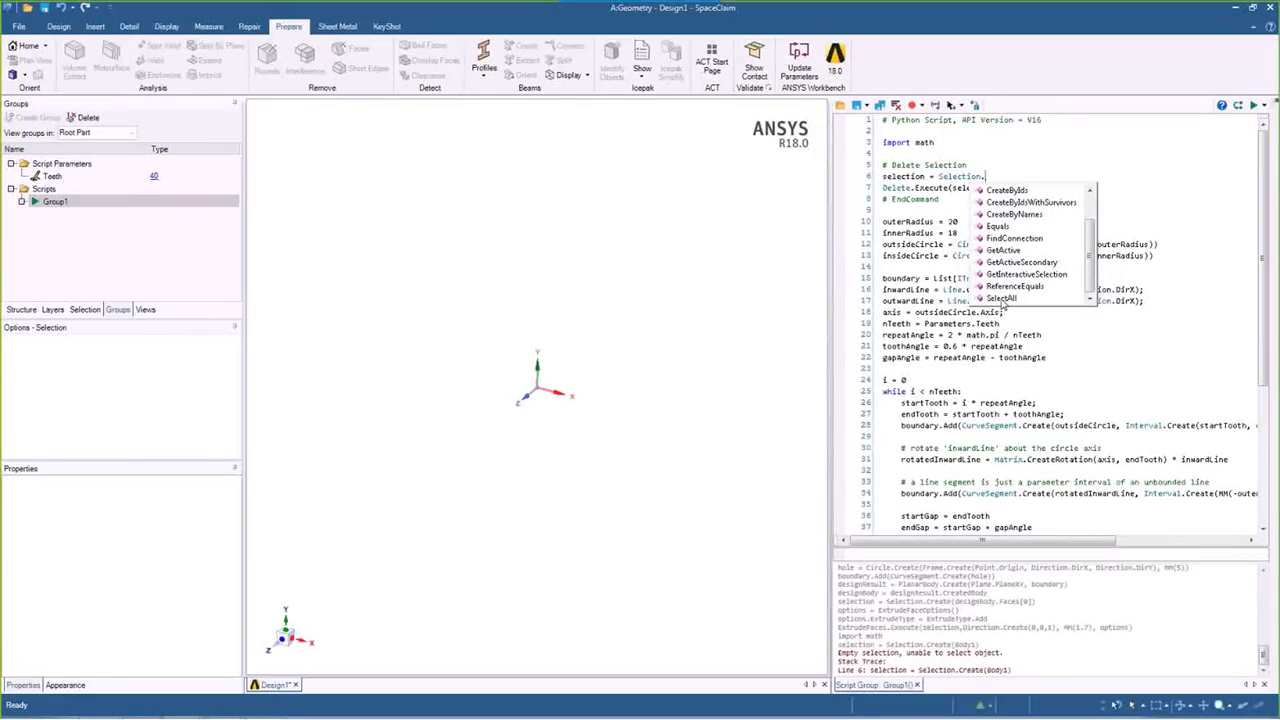
Complete the selection line as Selection.SelectAll(), run the script to rebuild the gear, and clear the face selection.
click(473, 269)
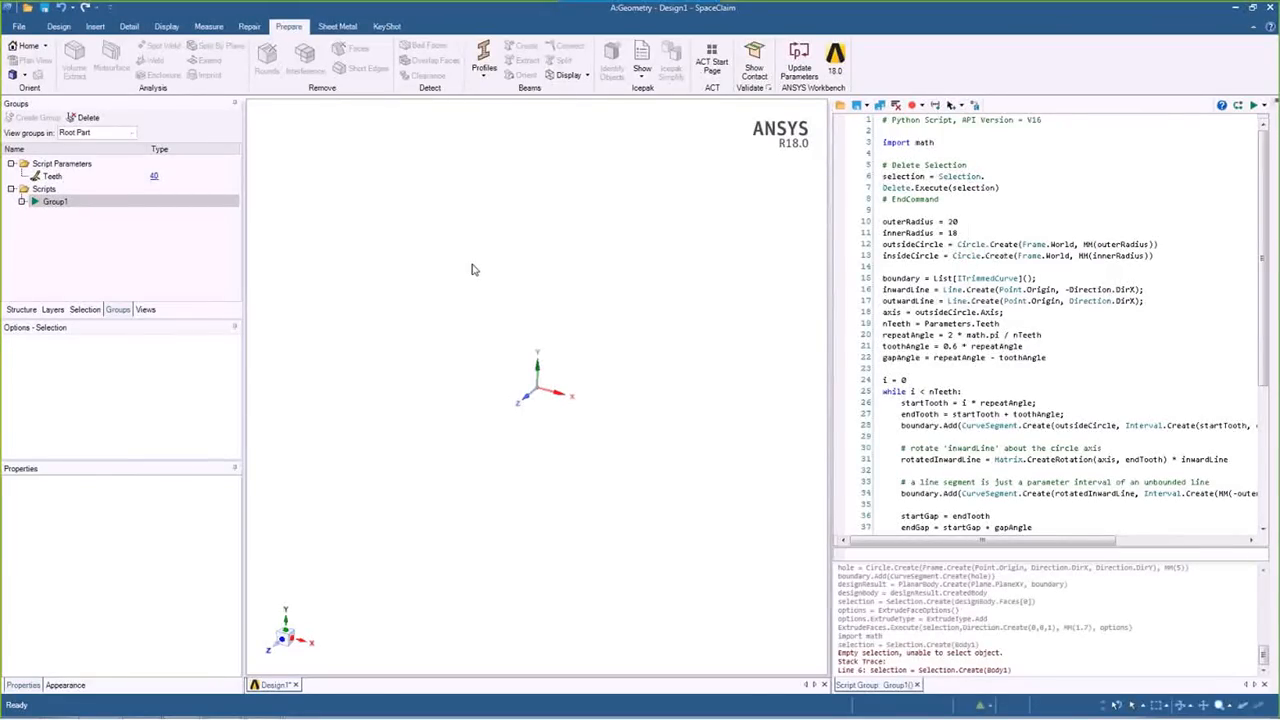
right_click(473, 269)
mouse_move(543, 338)
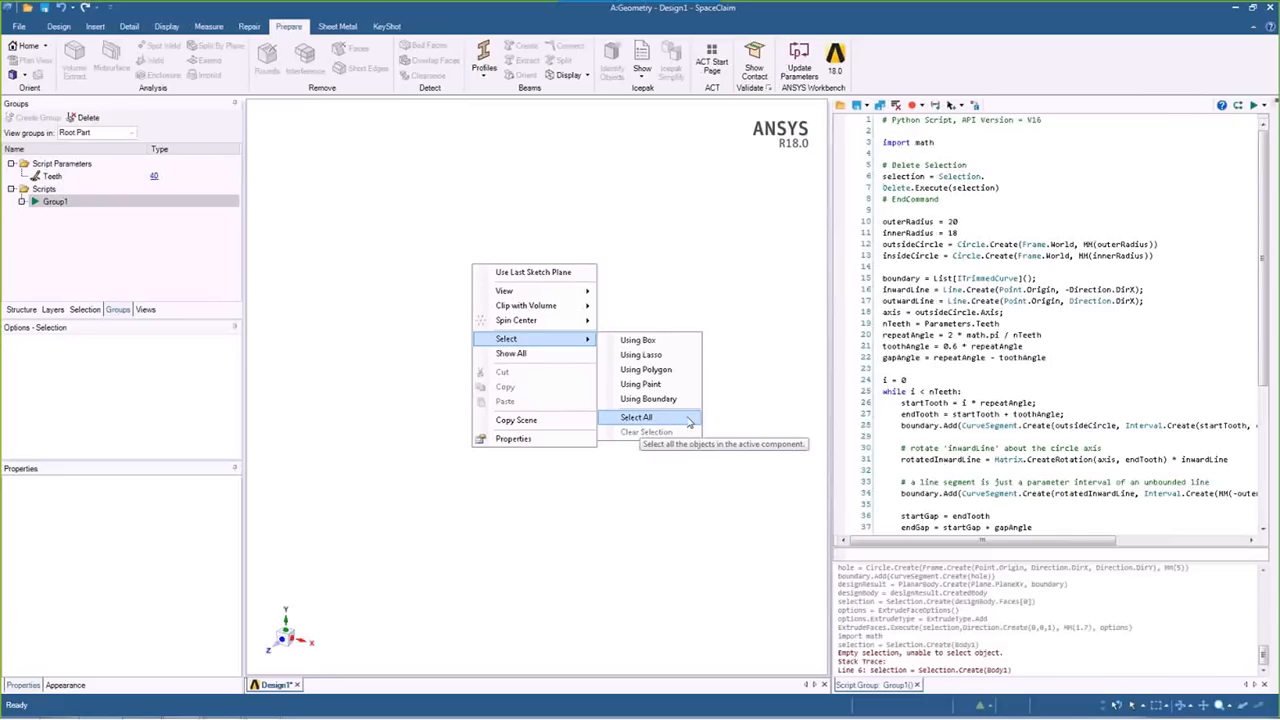
click(987, 176)
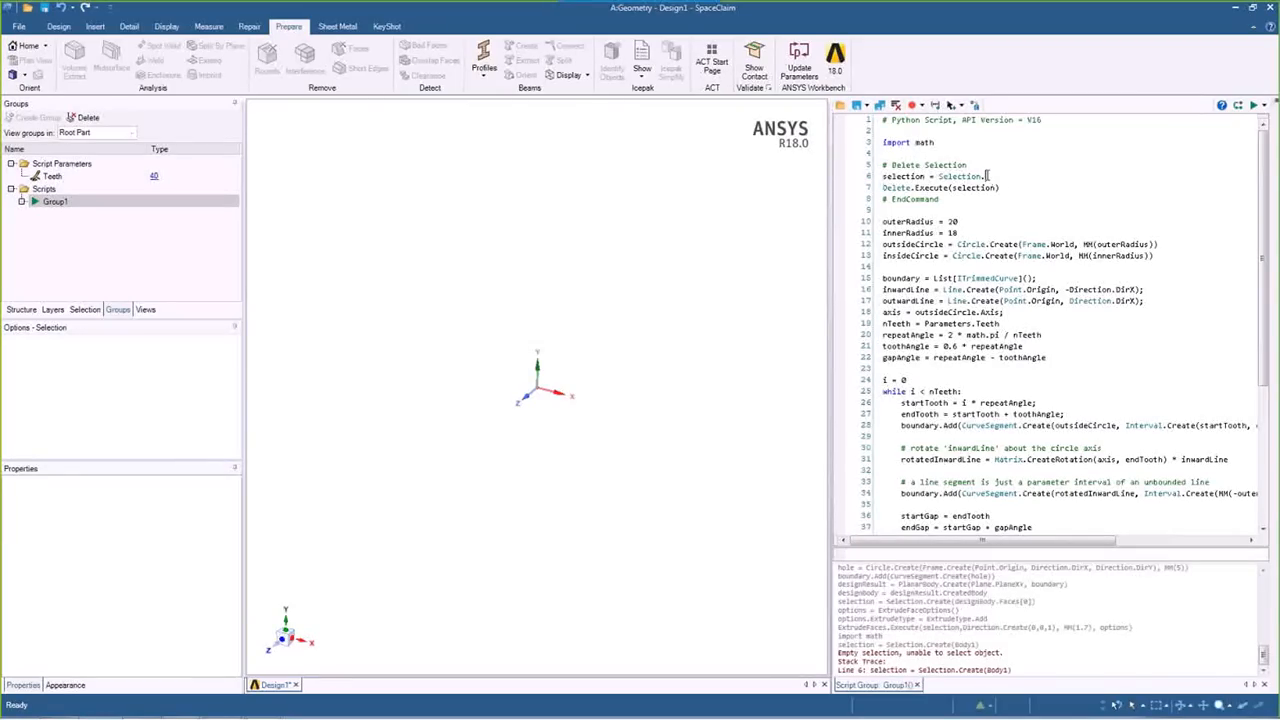
right_click(987, 176)
key(Escape)
text(.)
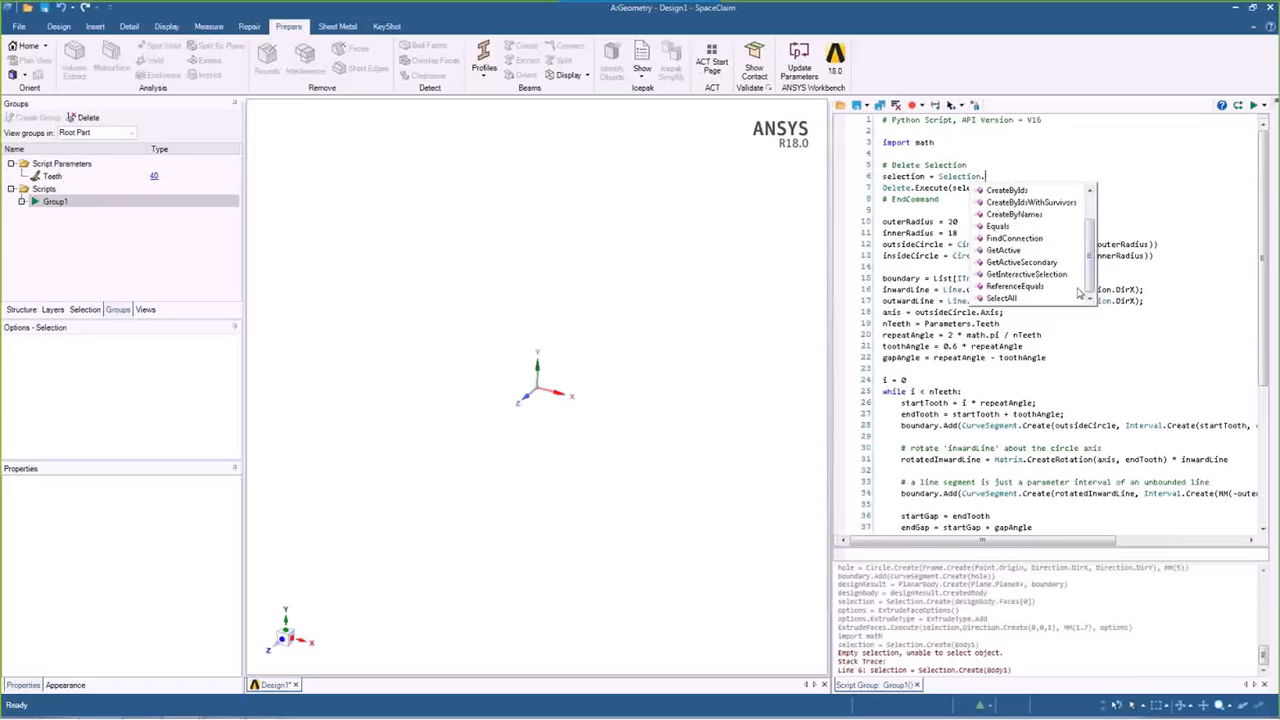
click(1016, 300)
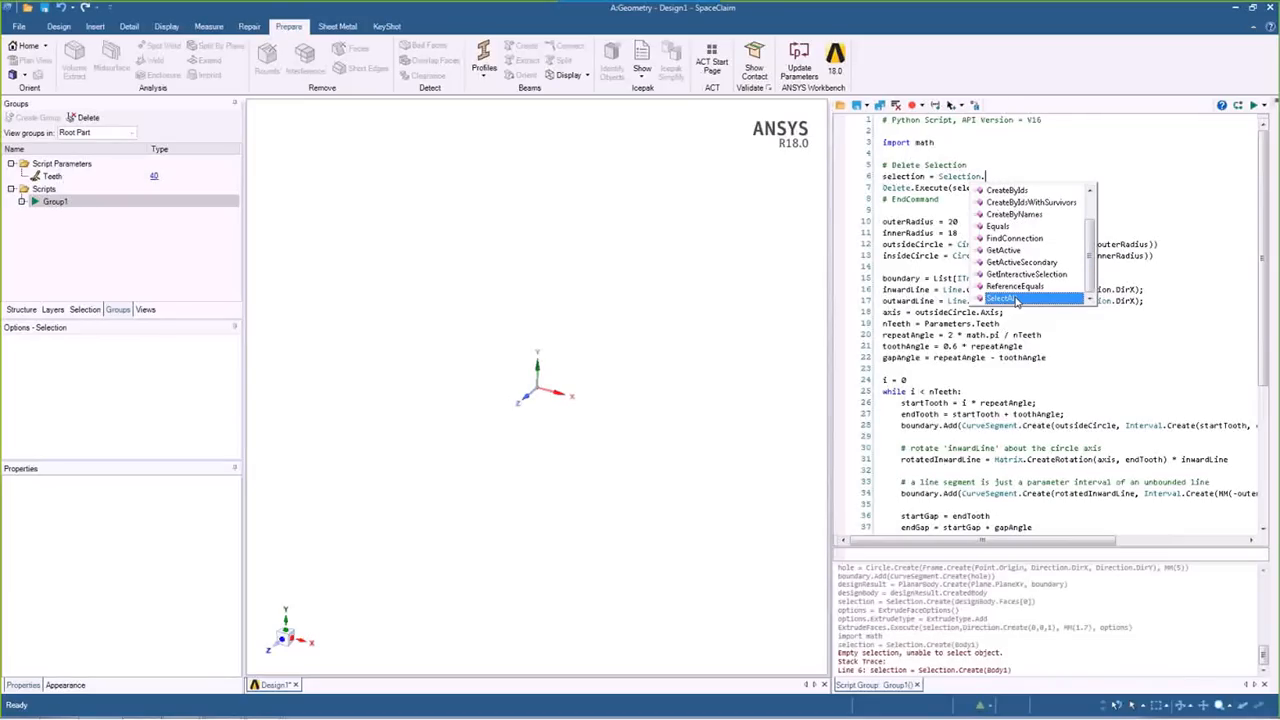
double_click(1016, 300)
text(())
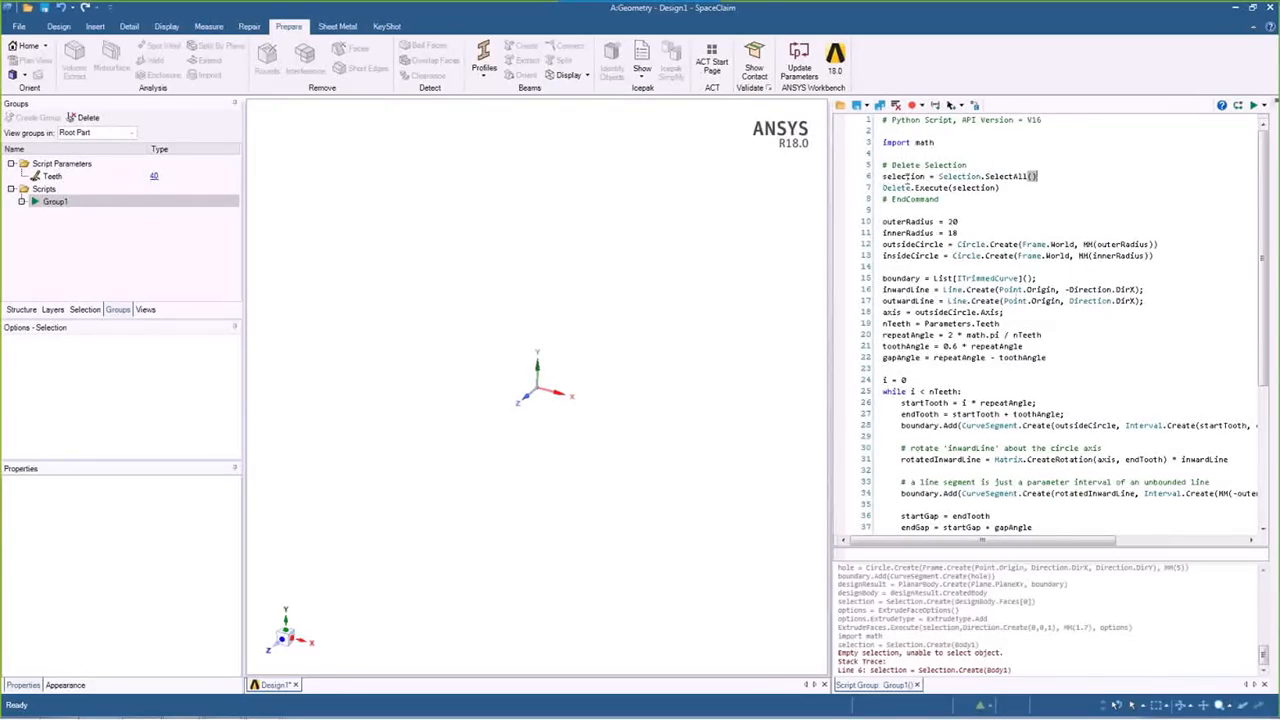
click(1251, 106)
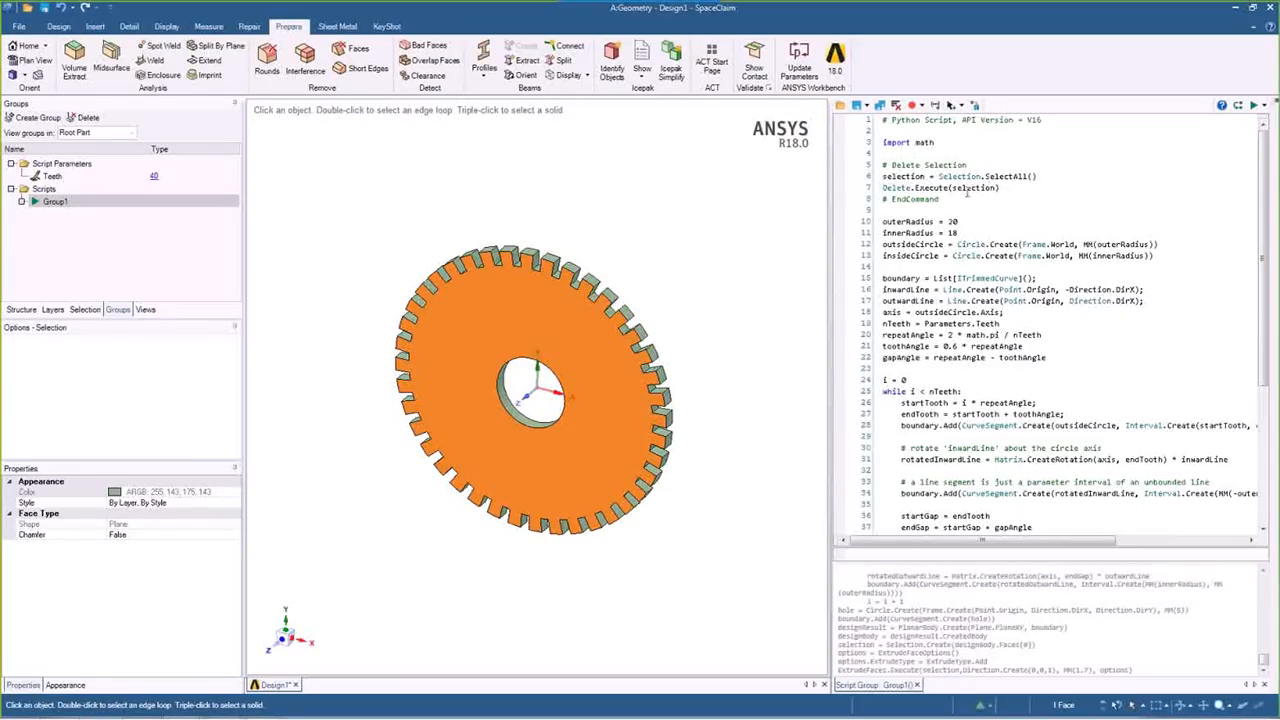
click(755, 244)
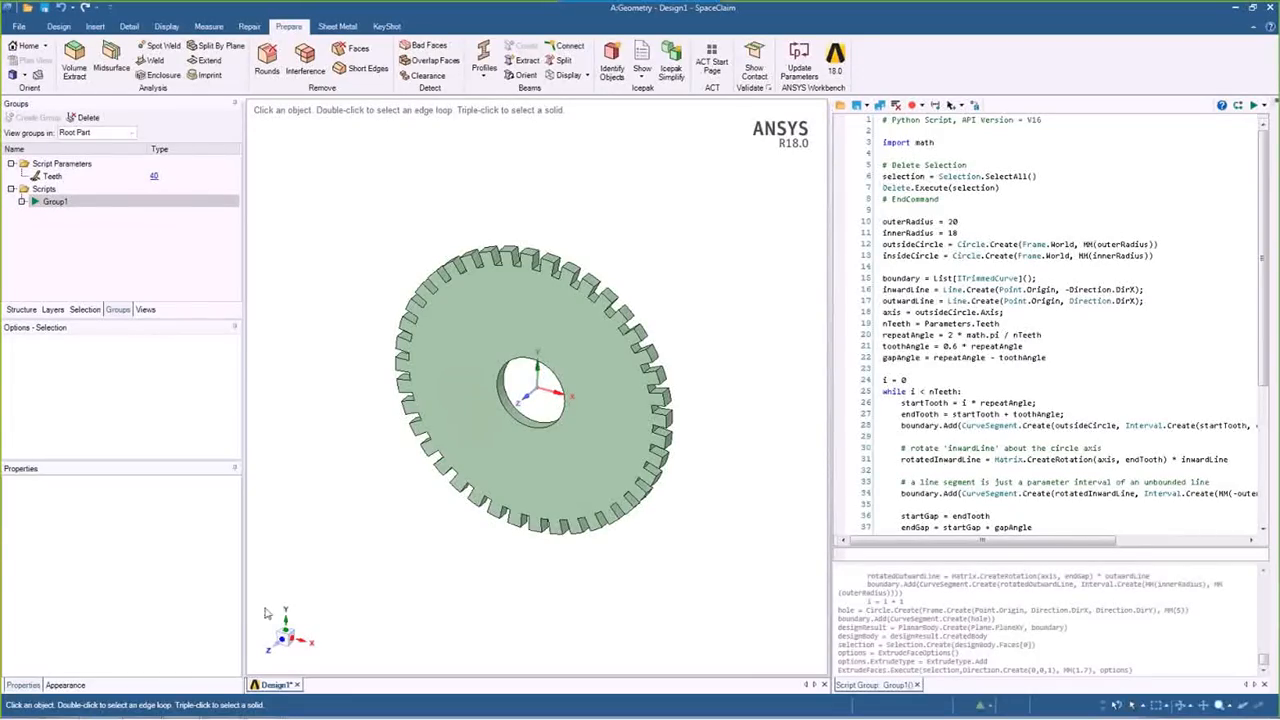
Set the Teeth input parameter to 30 in Workbench and return to SpaceClaim to regenerate the gear.
mouse_move(222, 708)
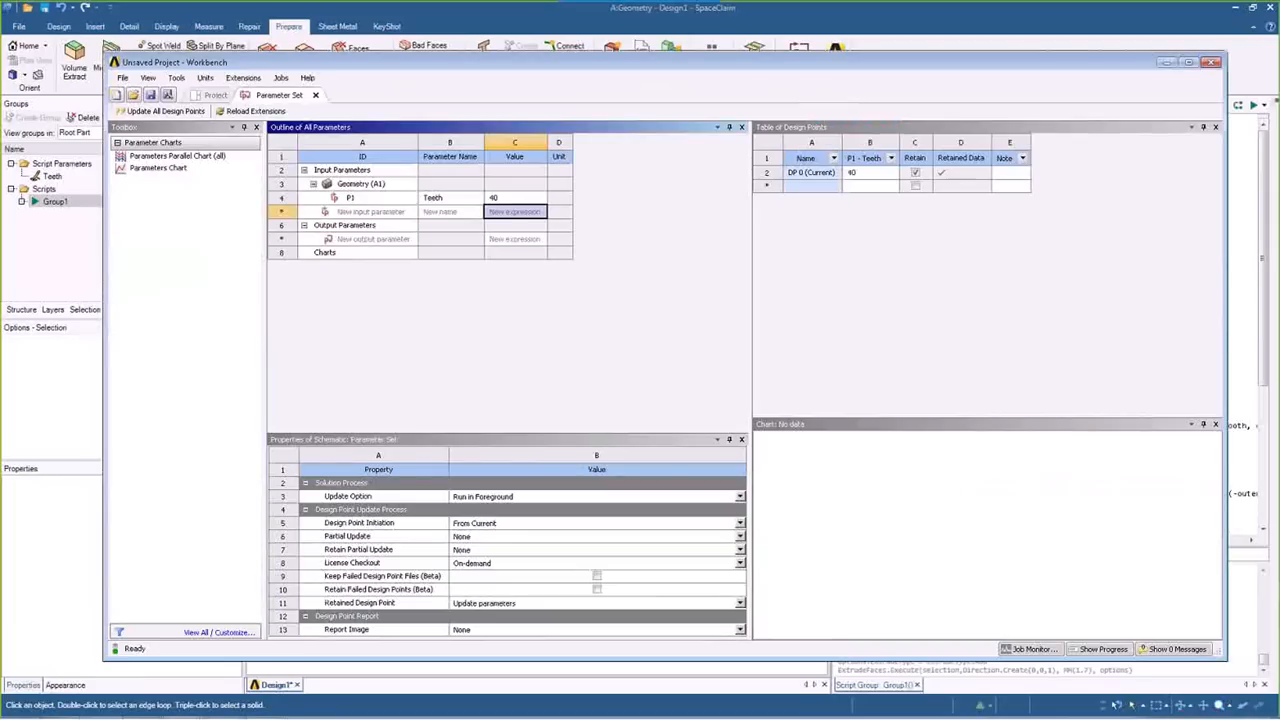
text(30)
key(Return)
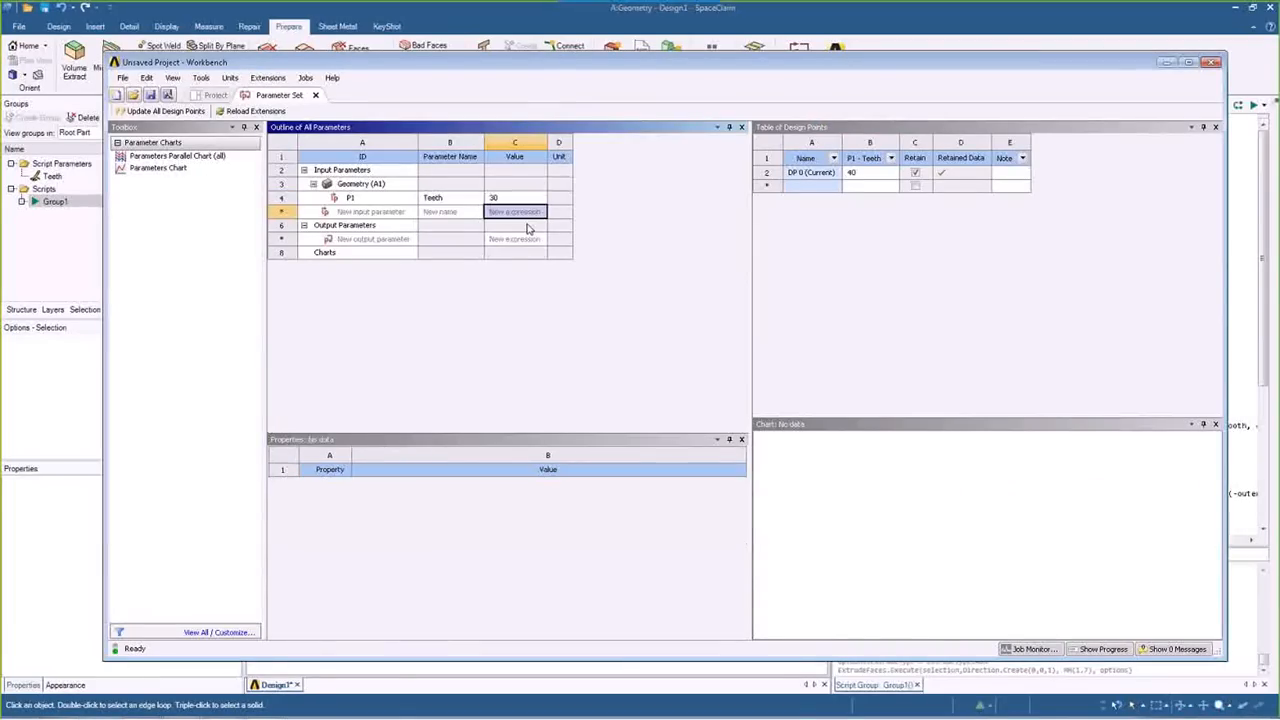
click(215, 94)
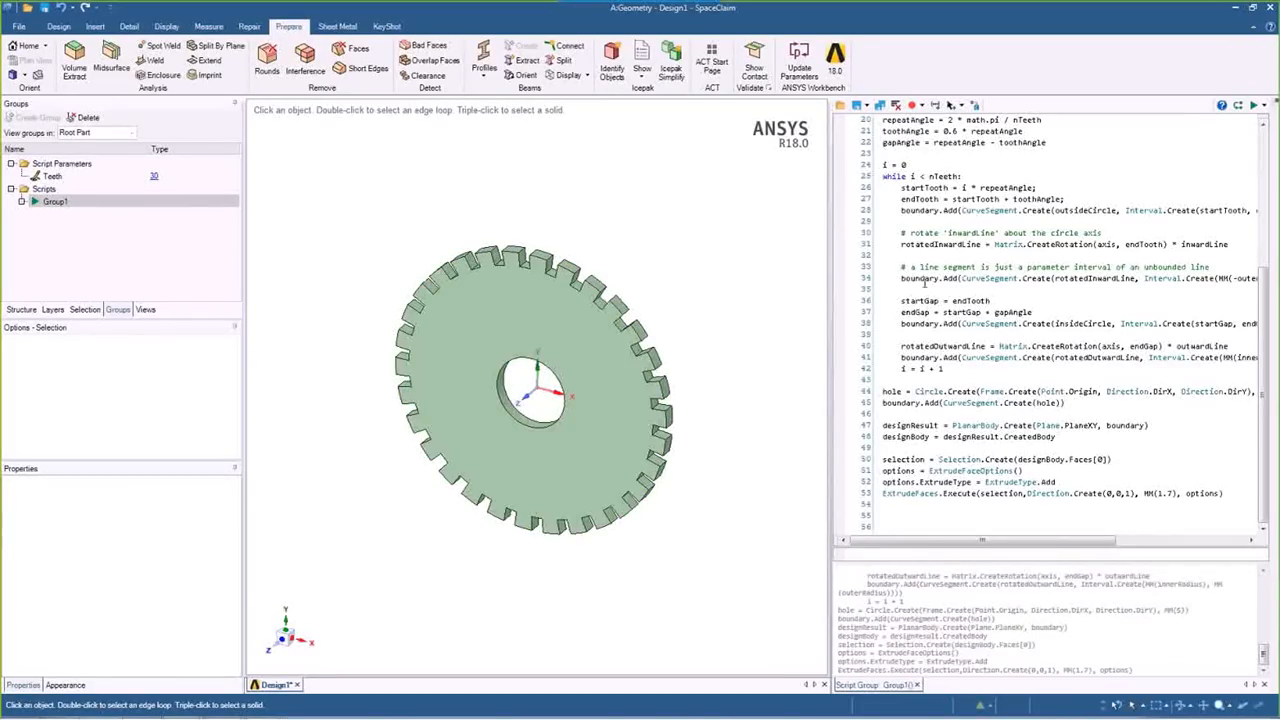
Replace the 1.7 extrusion distance in the script's ExtrudeFaces line with the variable thk.
mouse_move(928, 278)
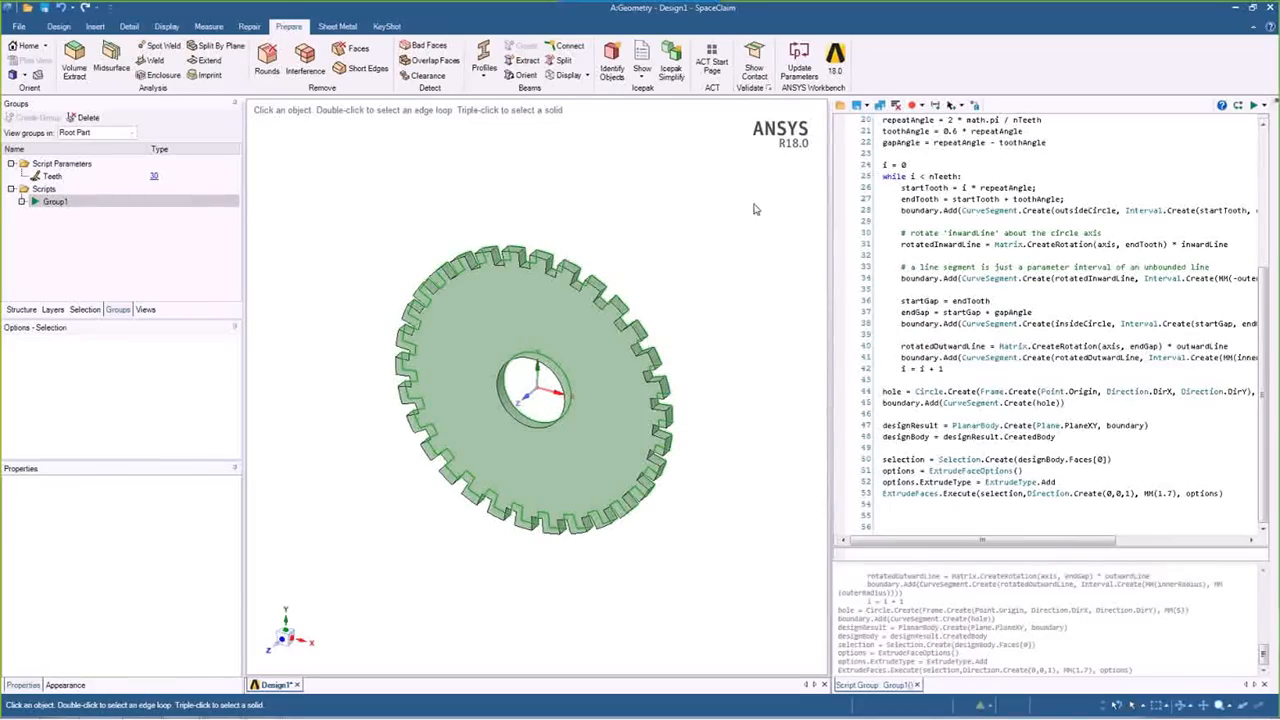
scroll(1265, 365, up, 1)
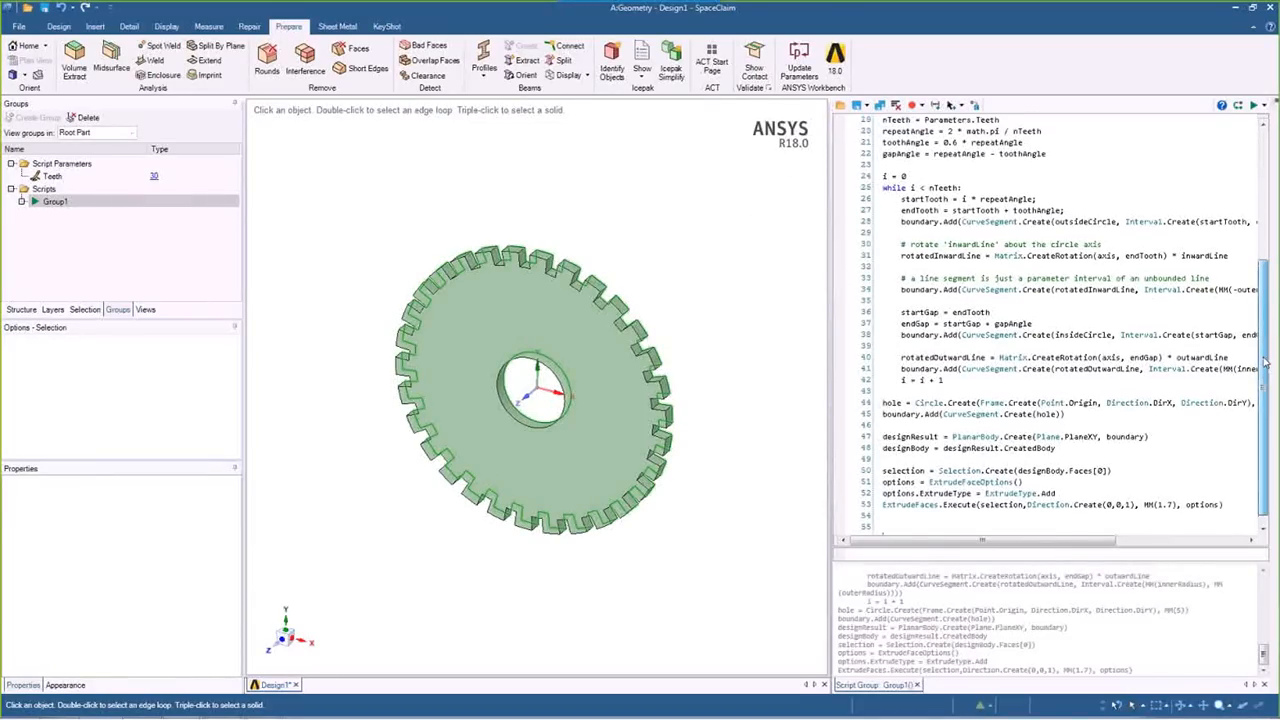
mouse_move(1265, 365)
mouse_down()
mouse_move(1263, 235)
mouse_move(1263, 345)
mouse_up()
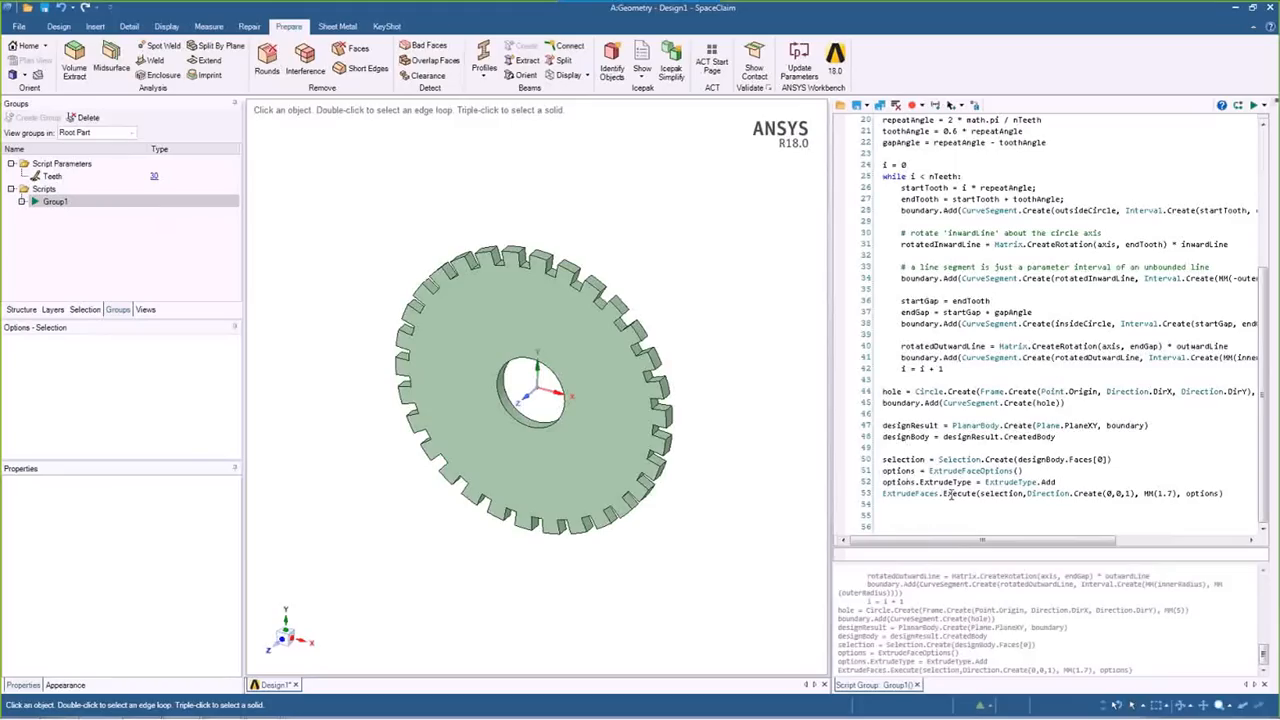
double_click(1166, 493)
text(thk)
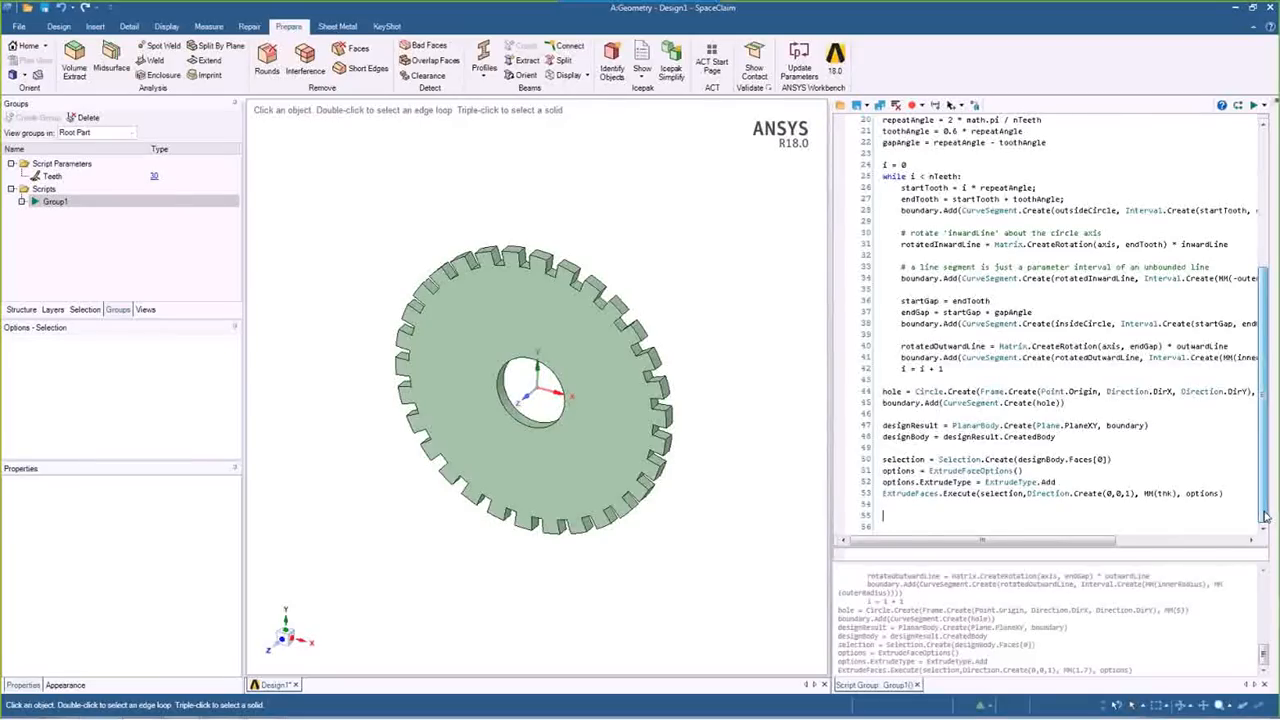
Add thk=3 on a new line above outerRadius and run the script.
drag(1263, 450, 1263, 305)
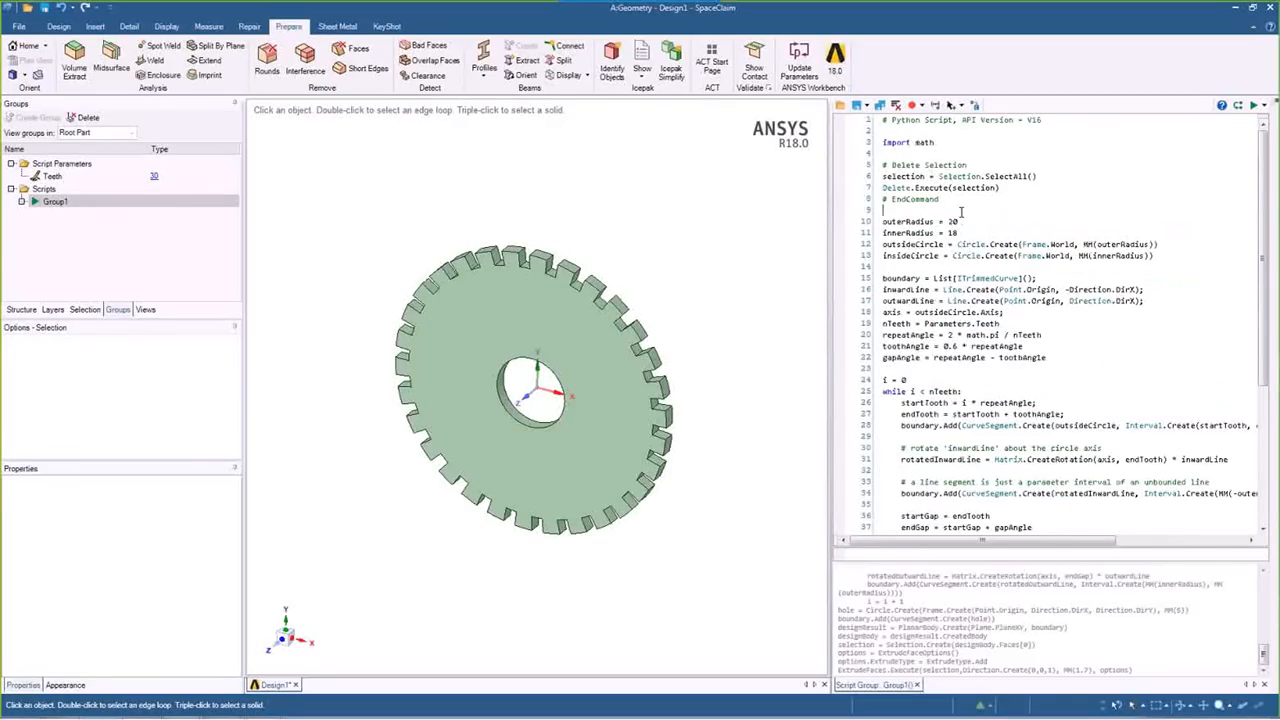
key(Return)
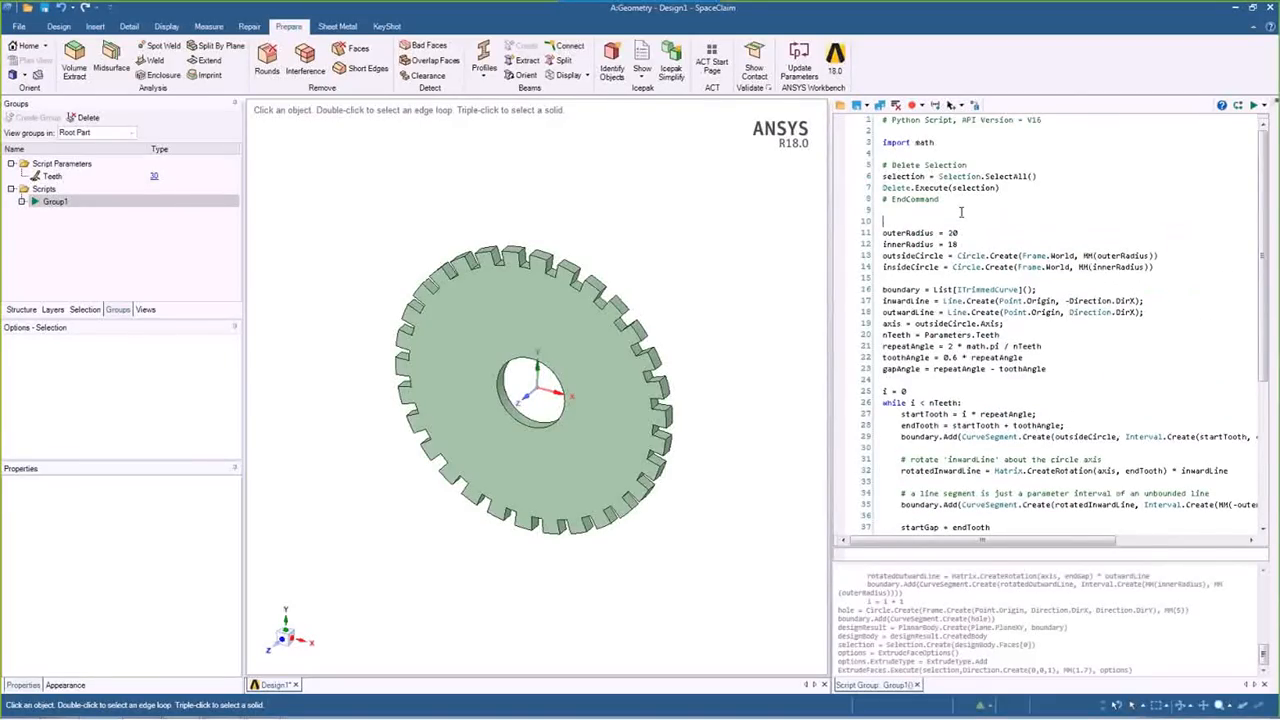
text(thk=3)
key(F5)
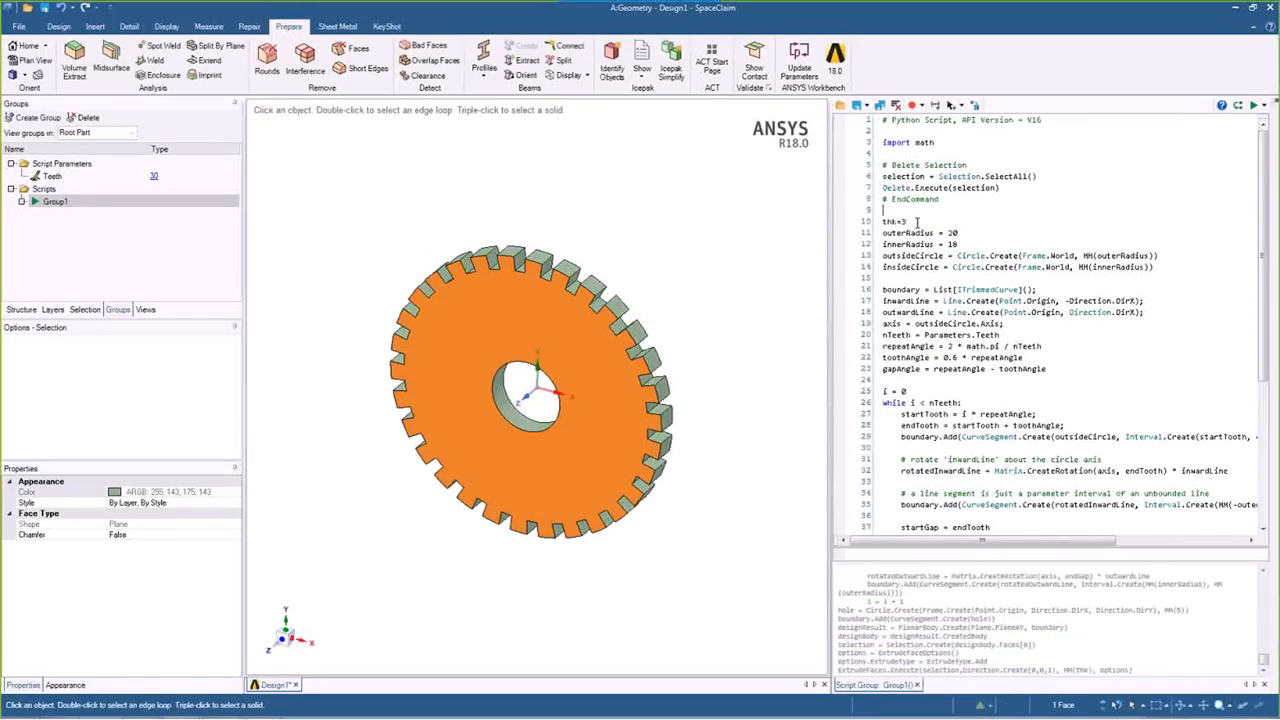
Create a script parameter named Thickness with the value 10.
right_click(110, 245)
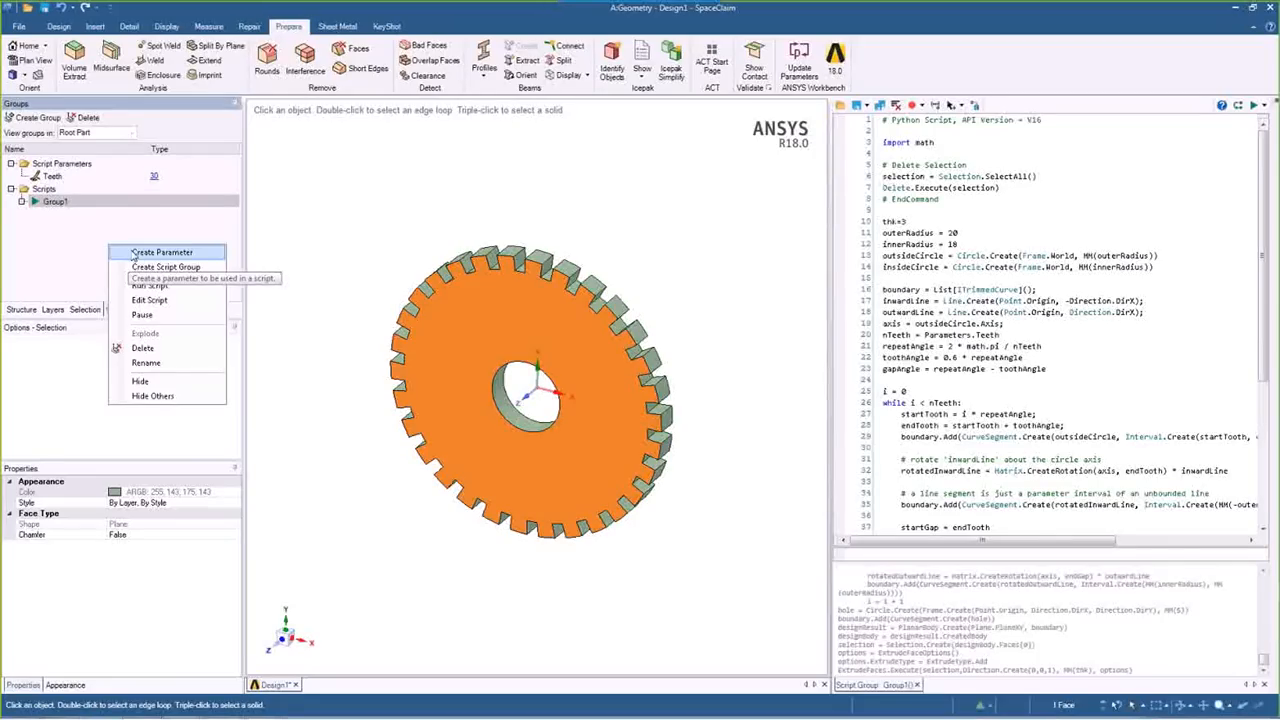
click(150, 253)
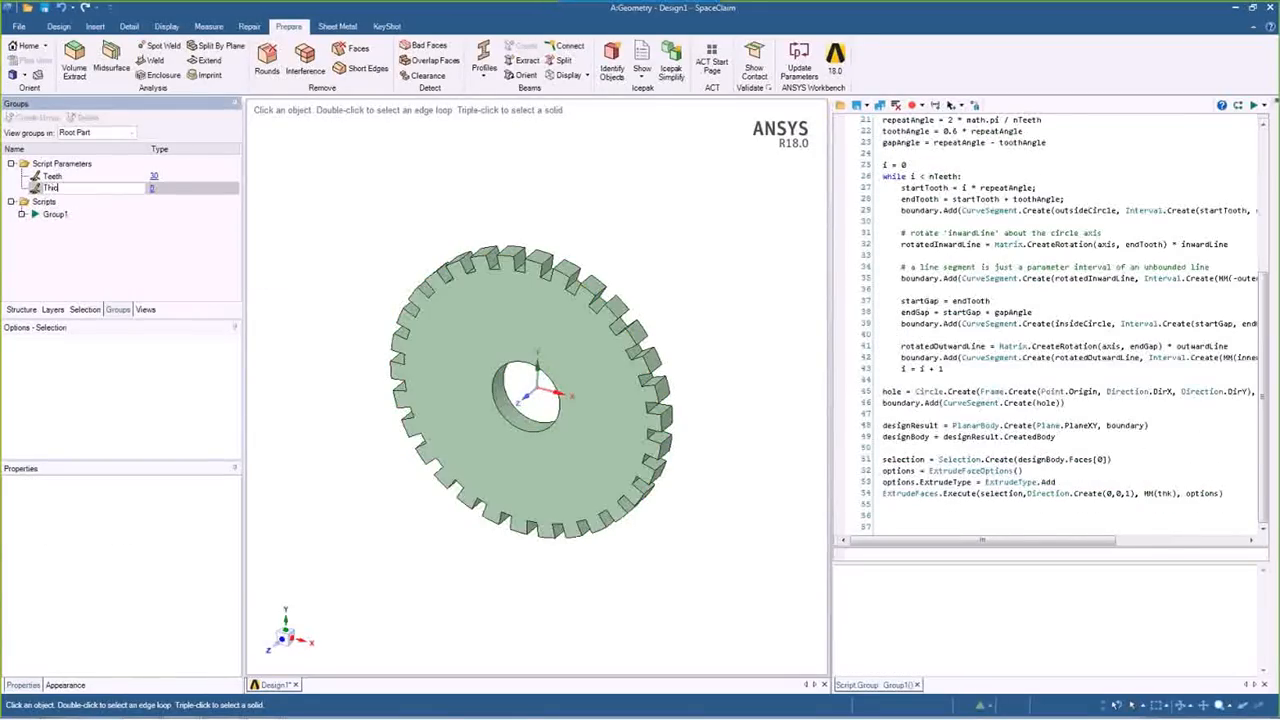
text(Thickness)
key(Return)
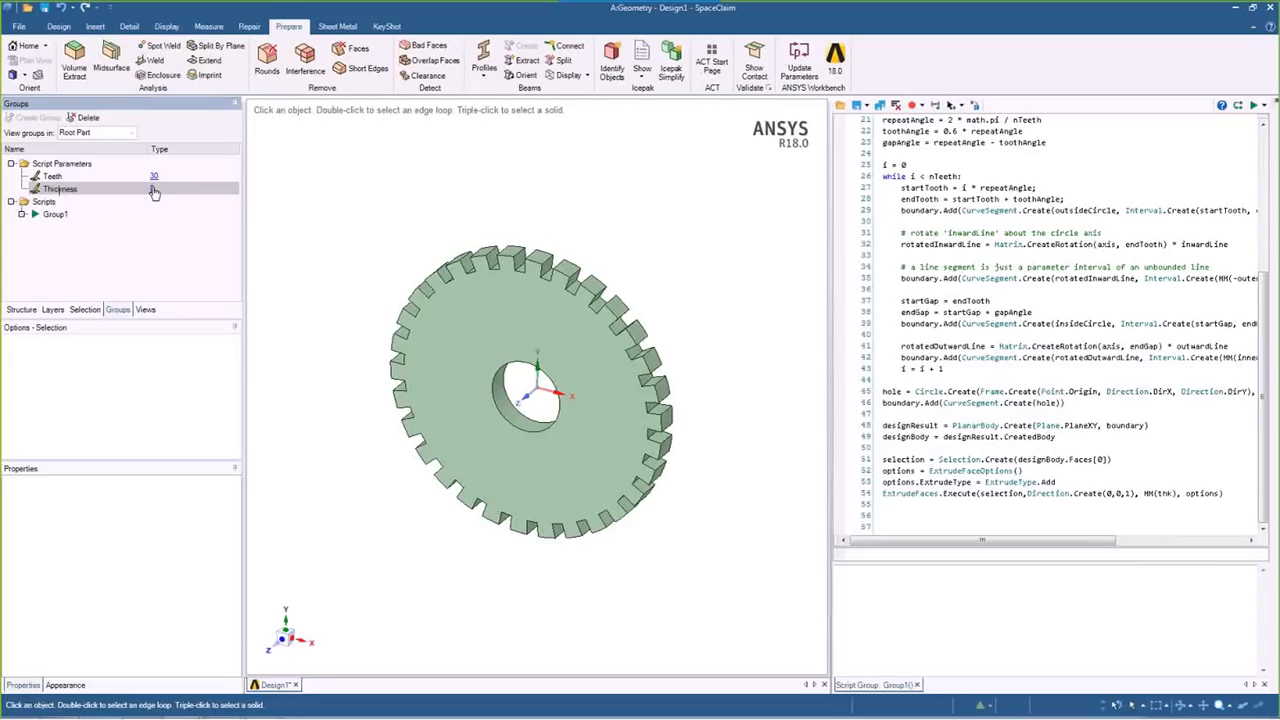
Assign Parameters.Thickness to the thk variable in place of the fixed number.
scroll(972, 264, up, 5)
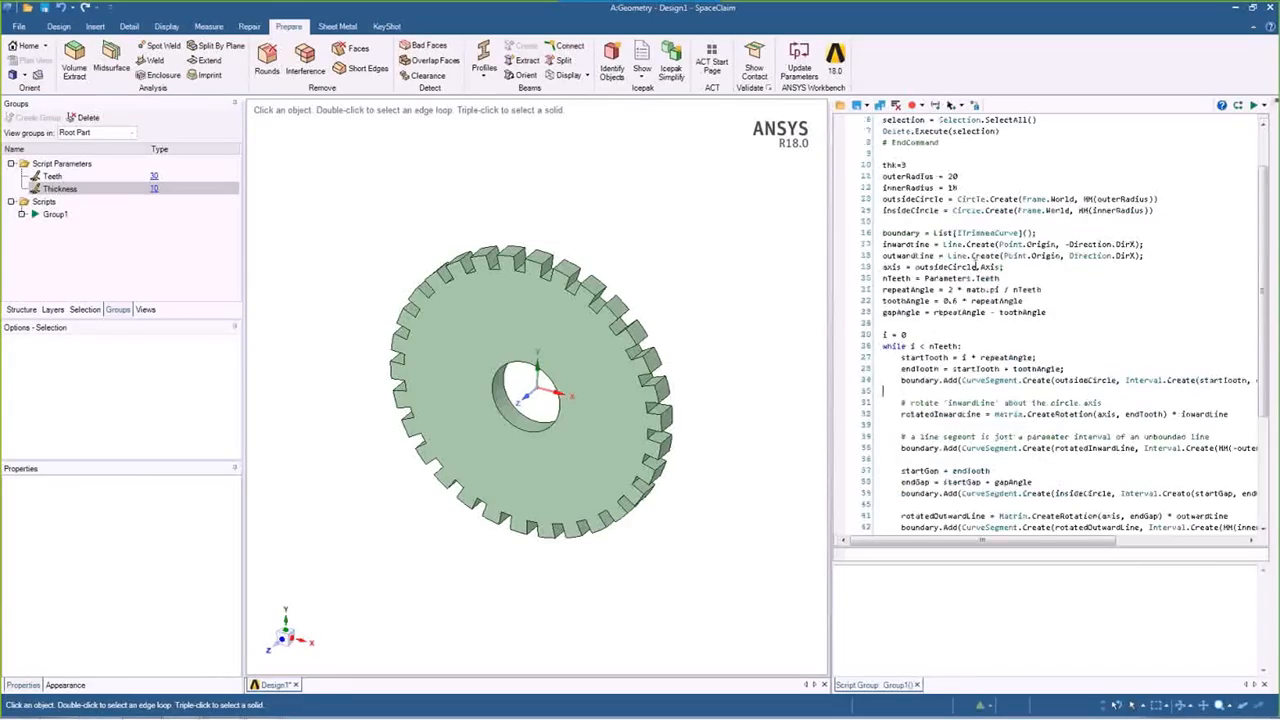
scroll(975, 268, up, 2)
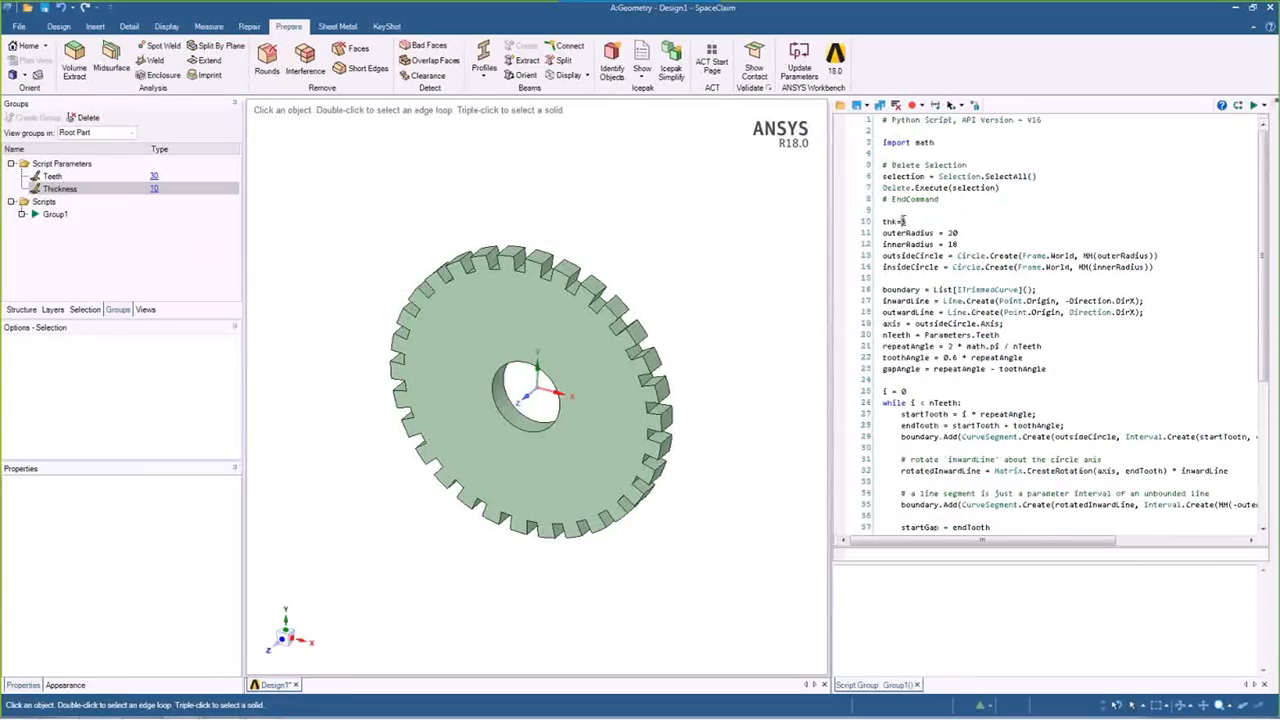
text(Param)
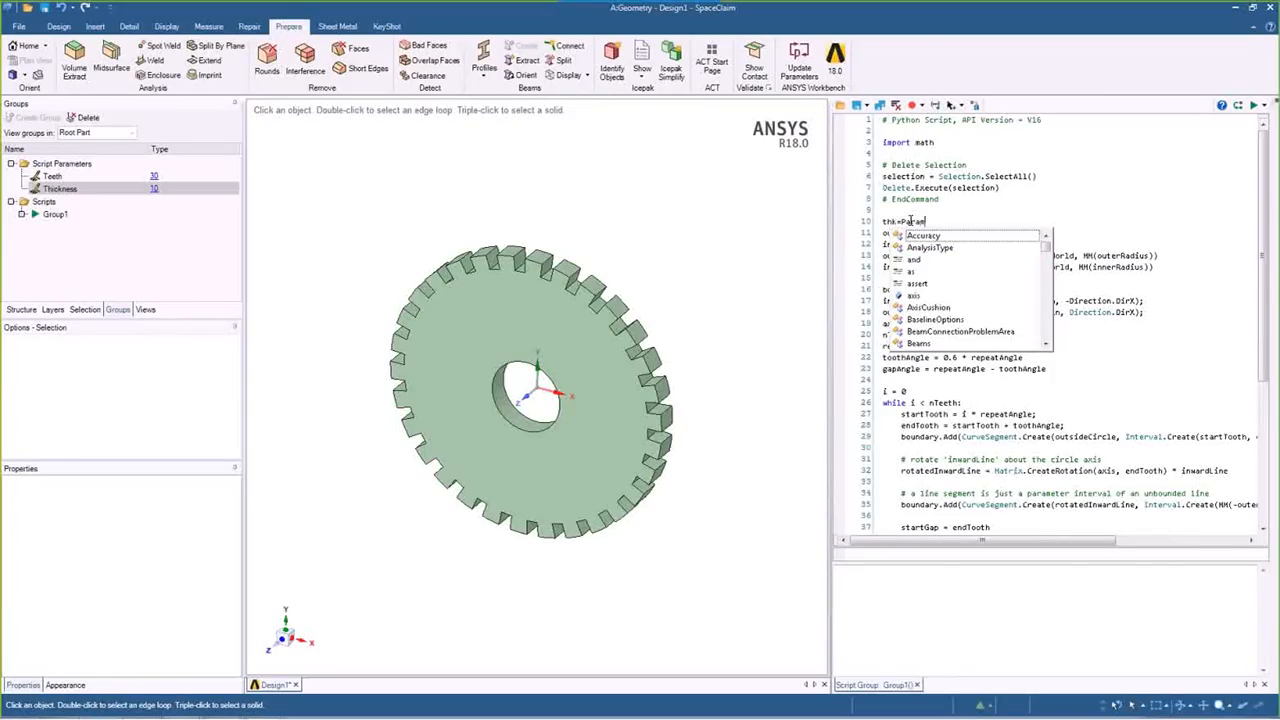
text(eters.)
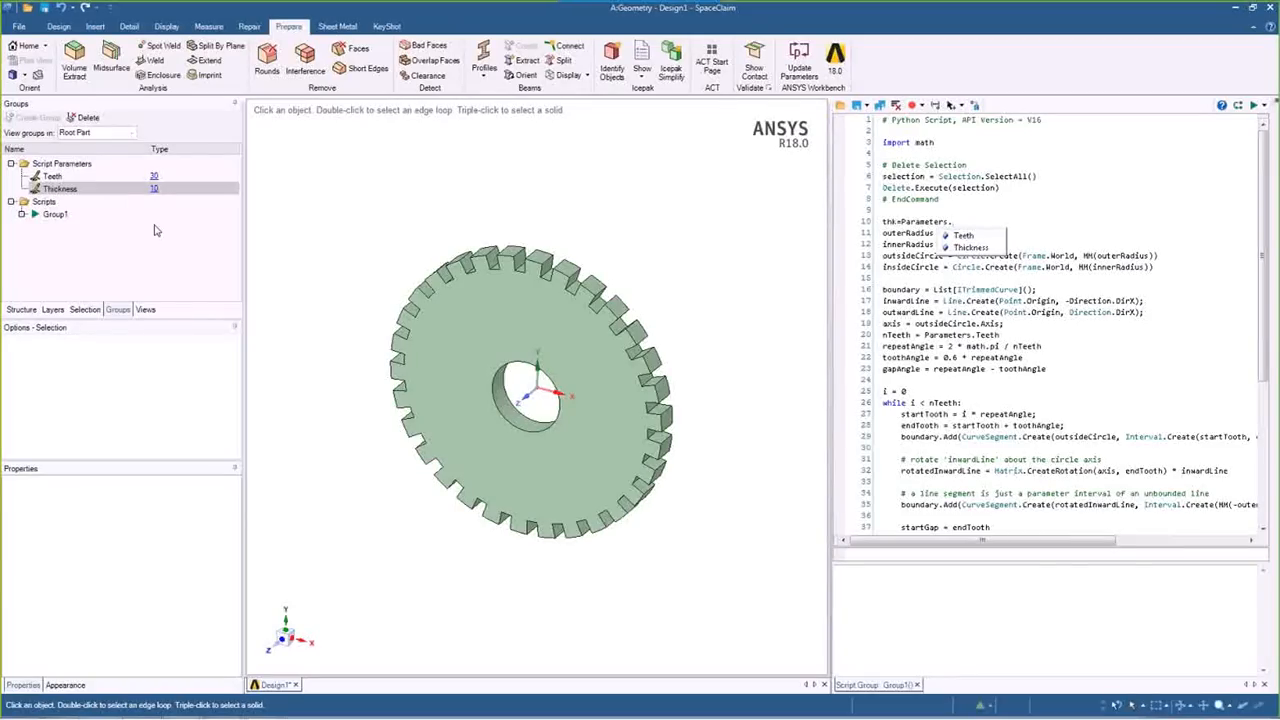
text(Th)
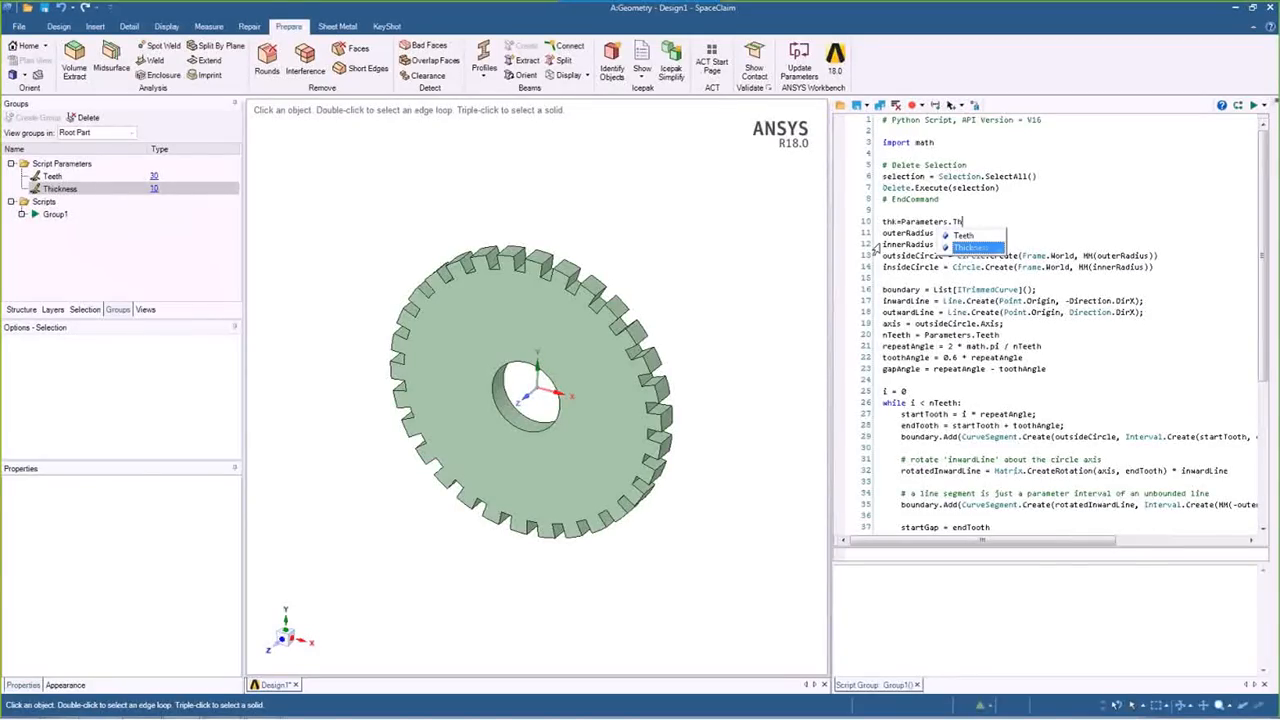
key(Return)
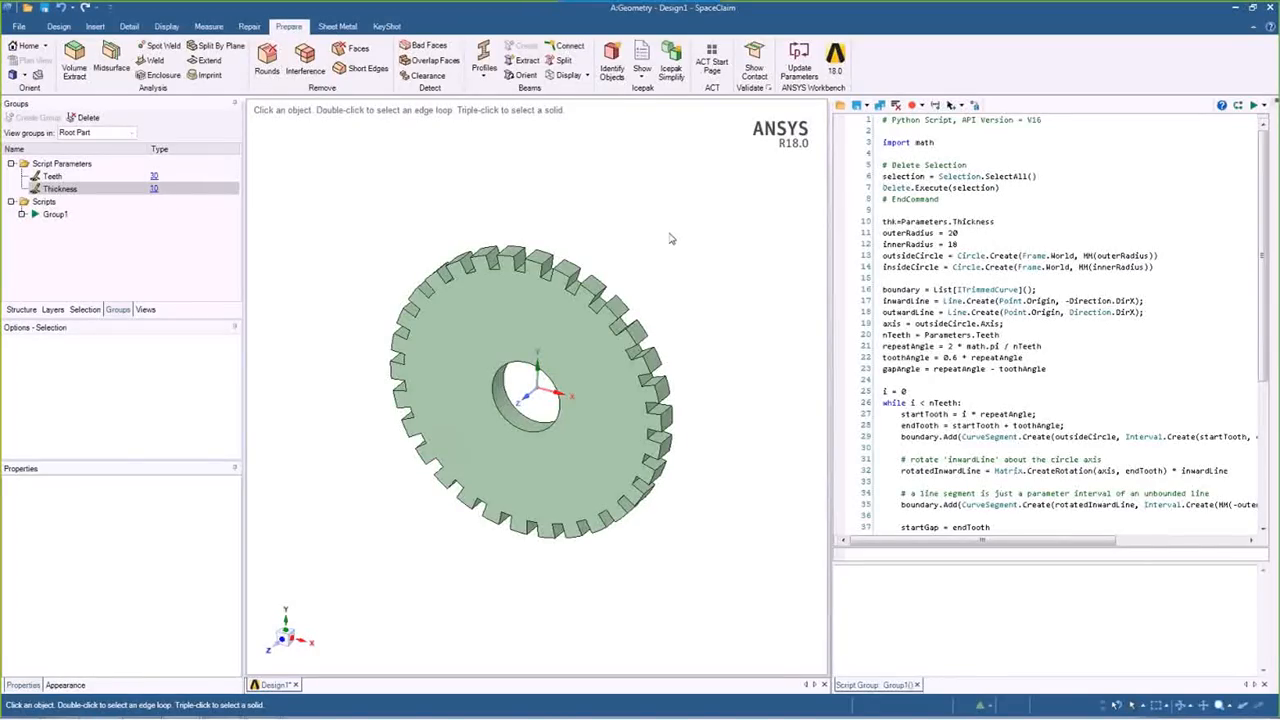
Run the script to rebuild the gear from the Thickness parameter, and clear the face selection.
click(1254, 105)
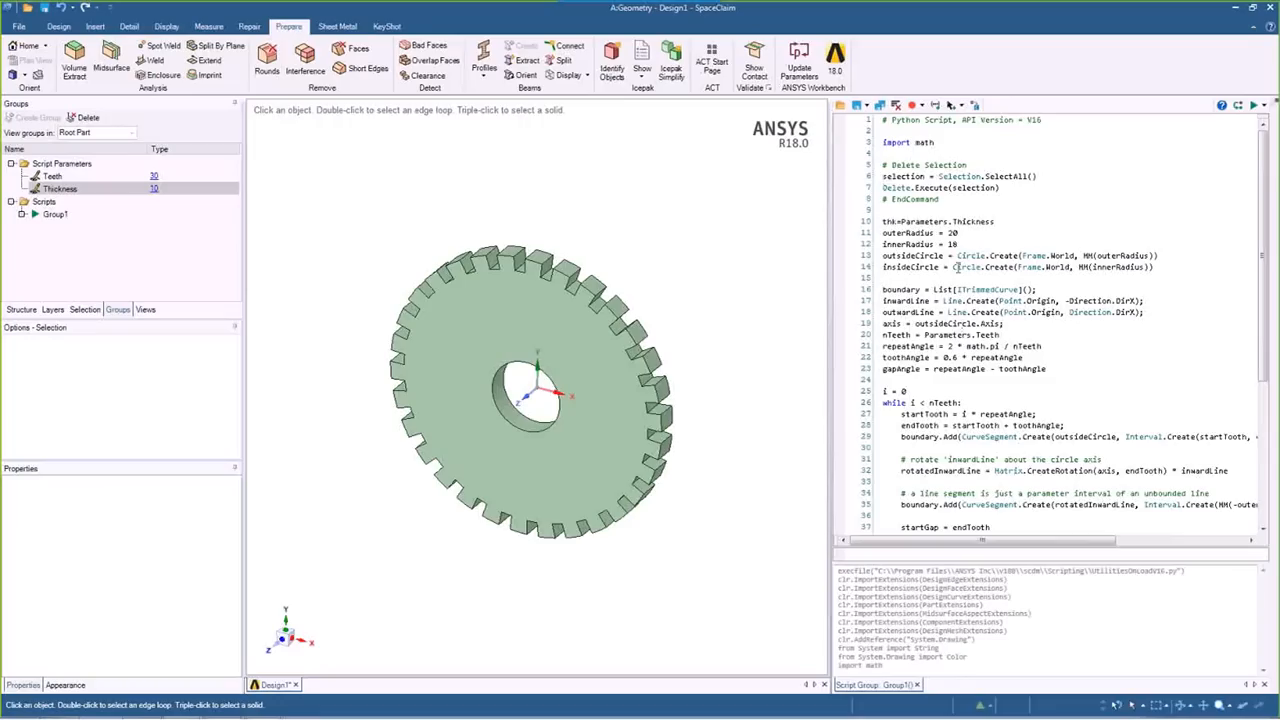
click(1254, 105)
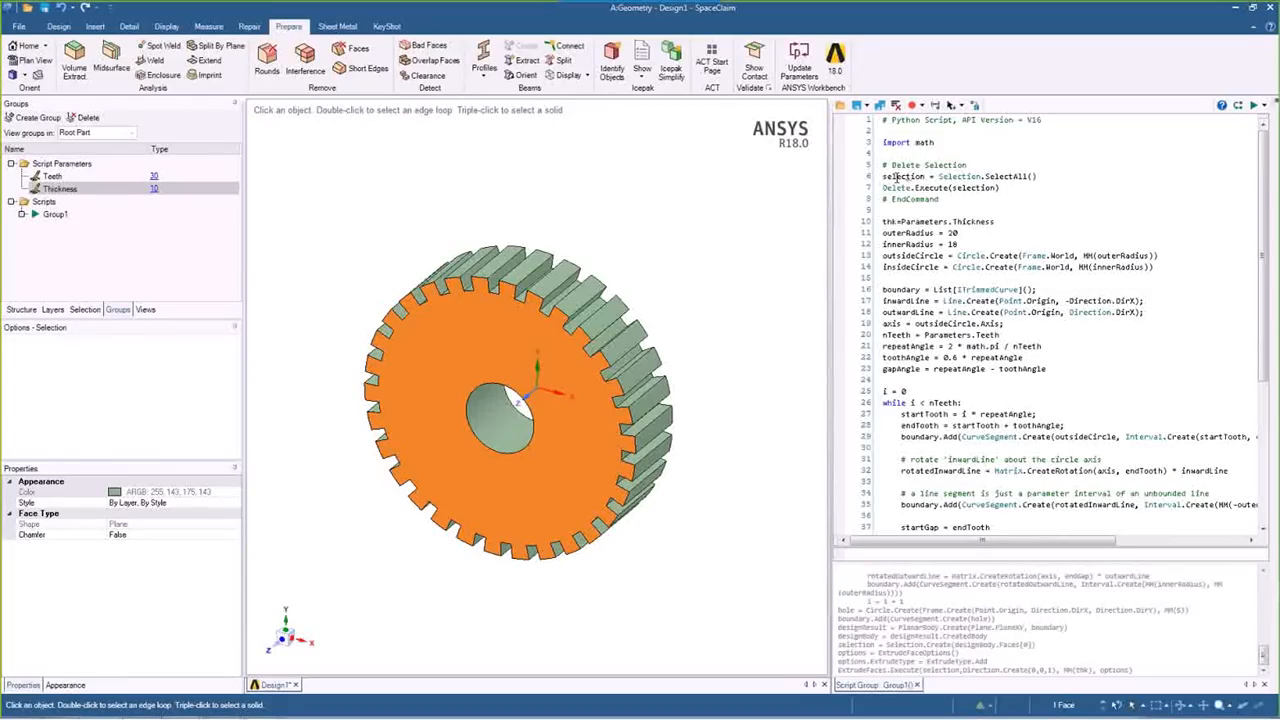
click(747, 245)
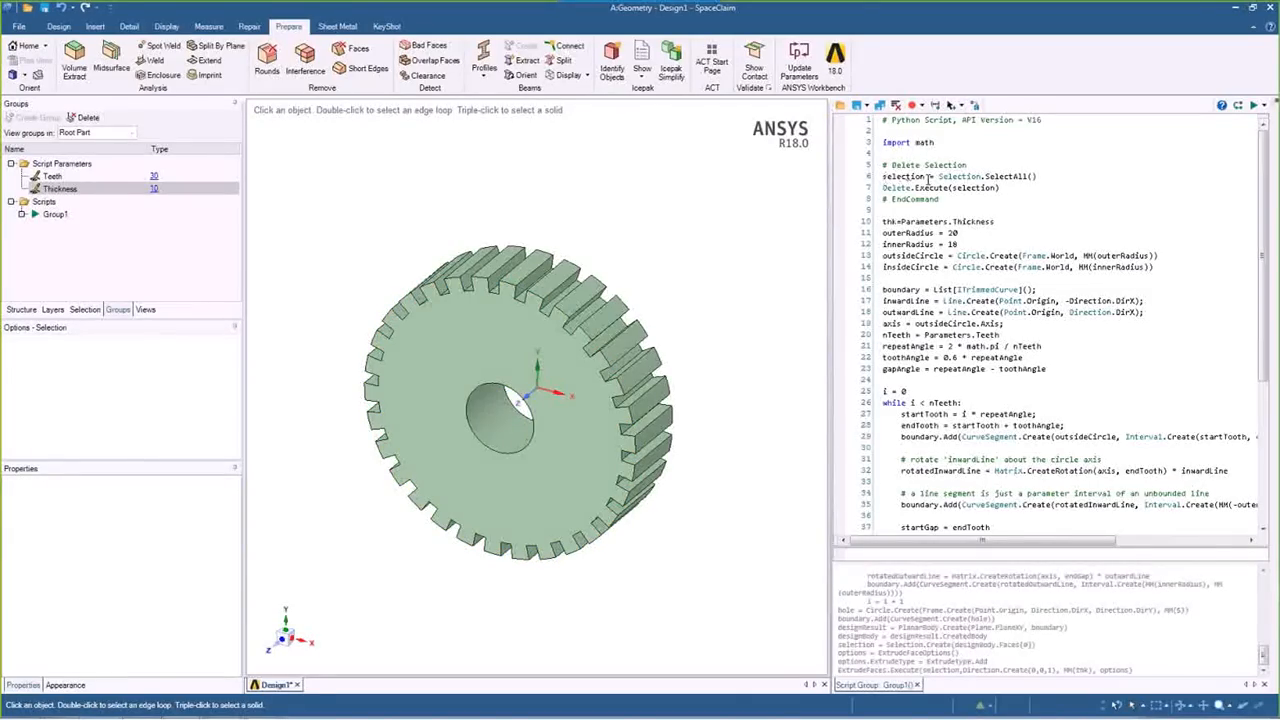
click(907, 177)
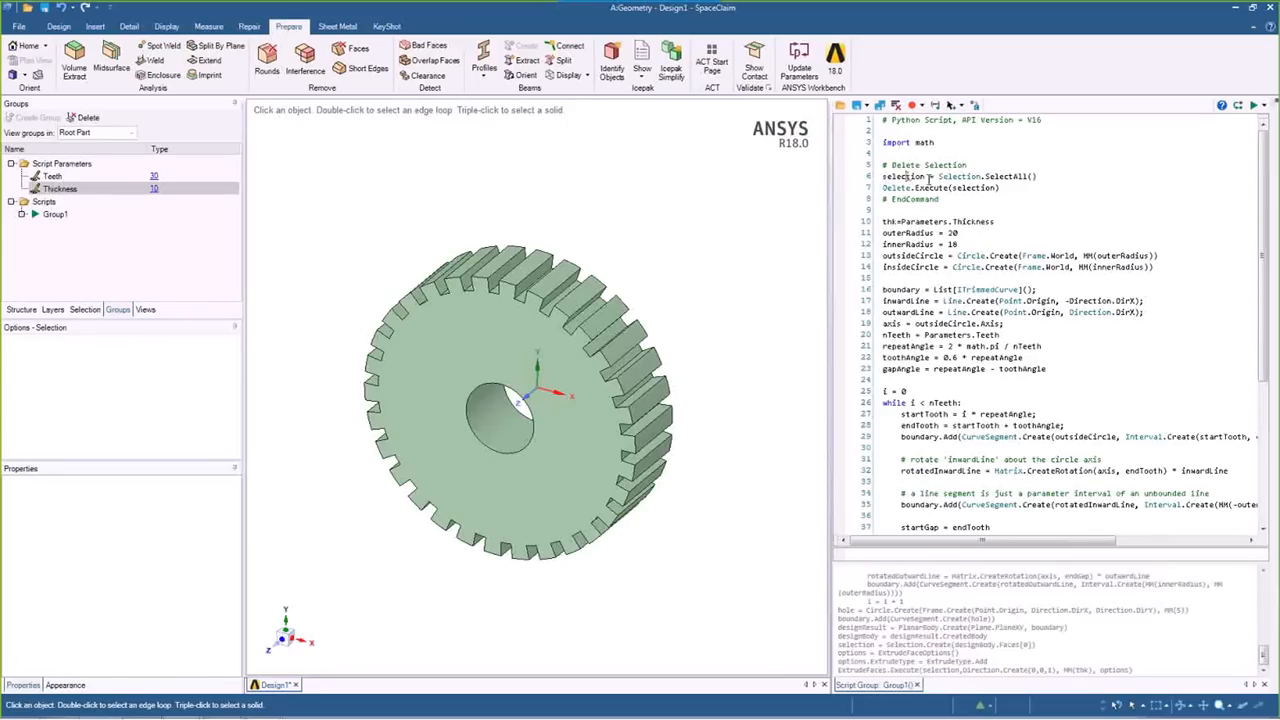
Step through the script from the Selection.SelectAll() line, stopping before Delete.Execute(selection).
click(1238, 106)
click(1238, 106)
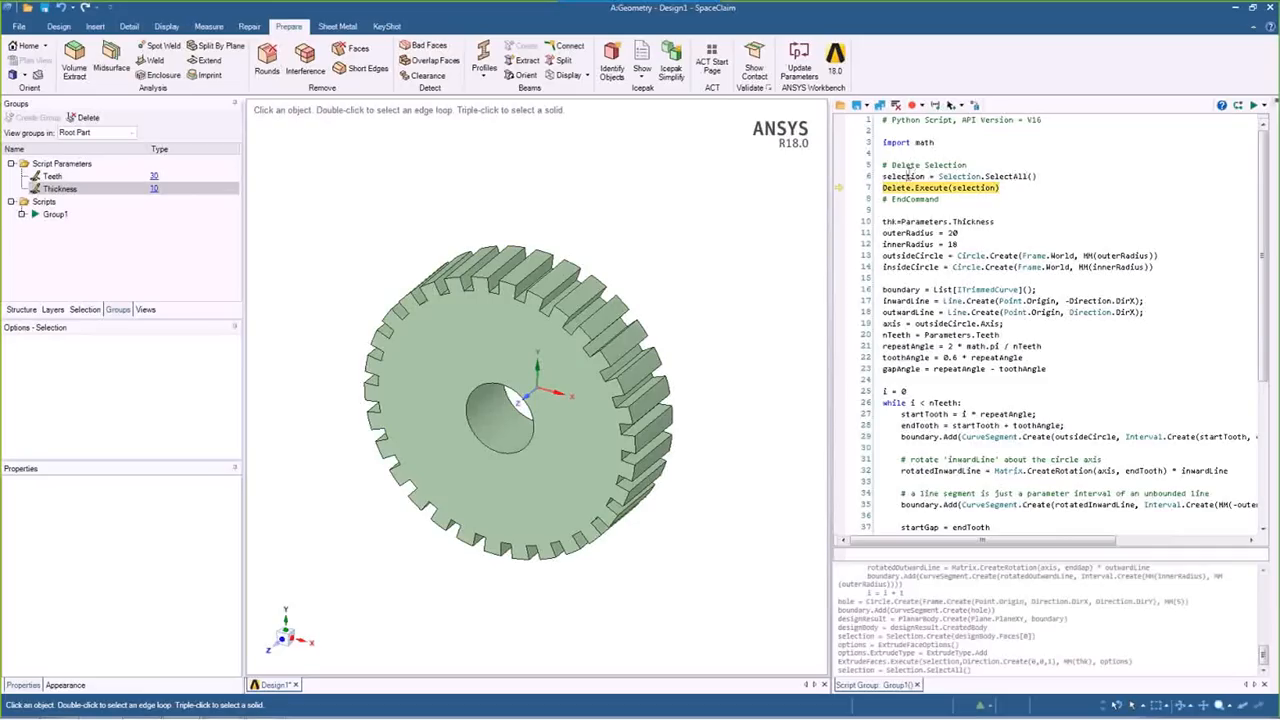
mouse_move(908, 176)
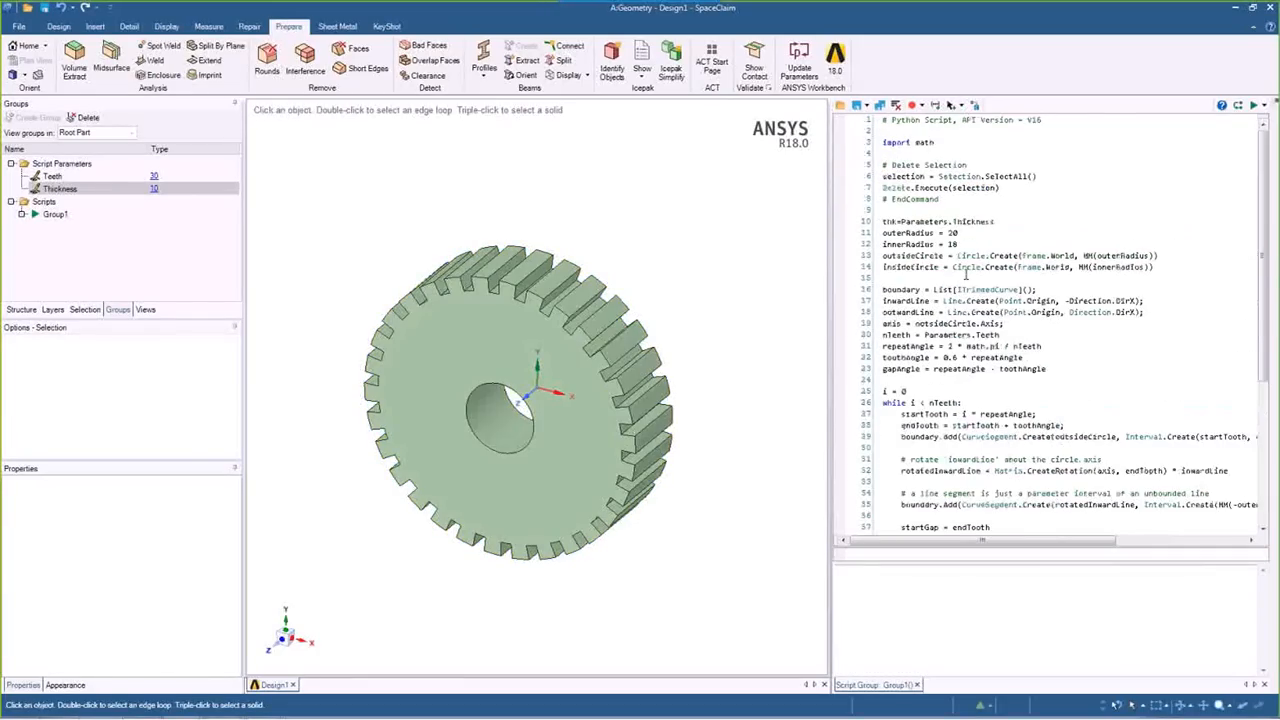
click(903, 176)
click(1239, 106)
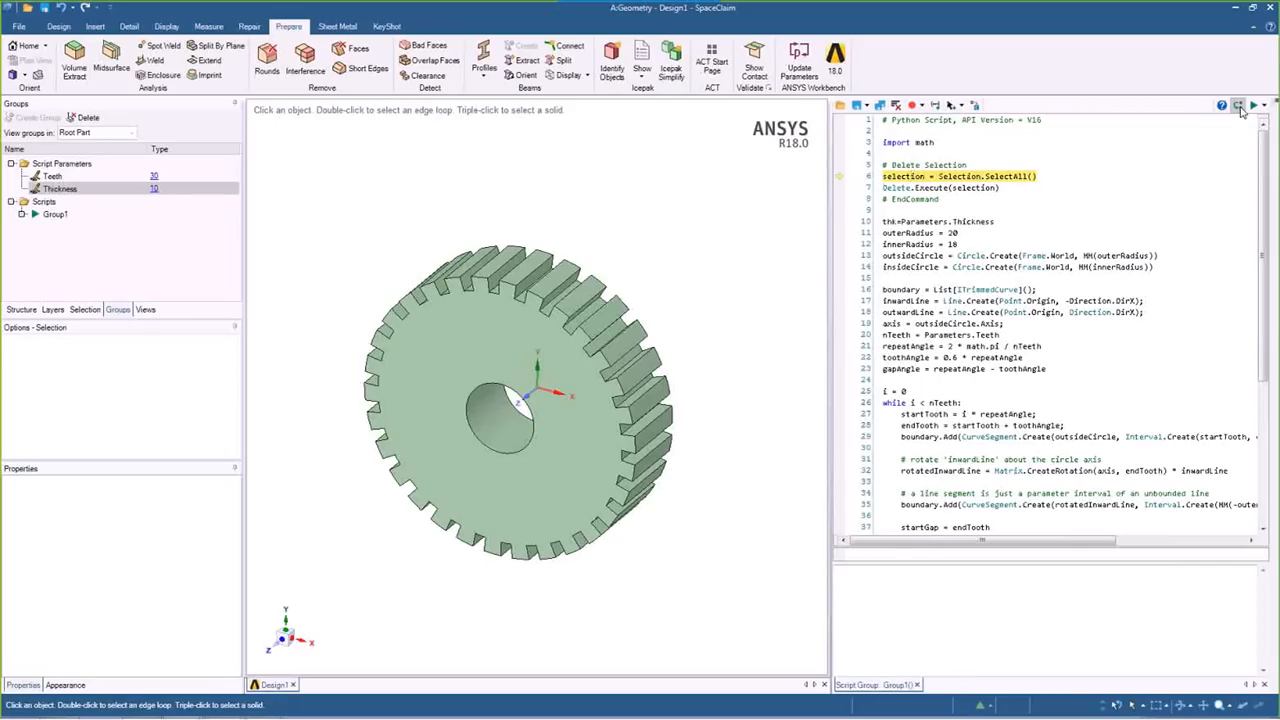
click(1240, 107)
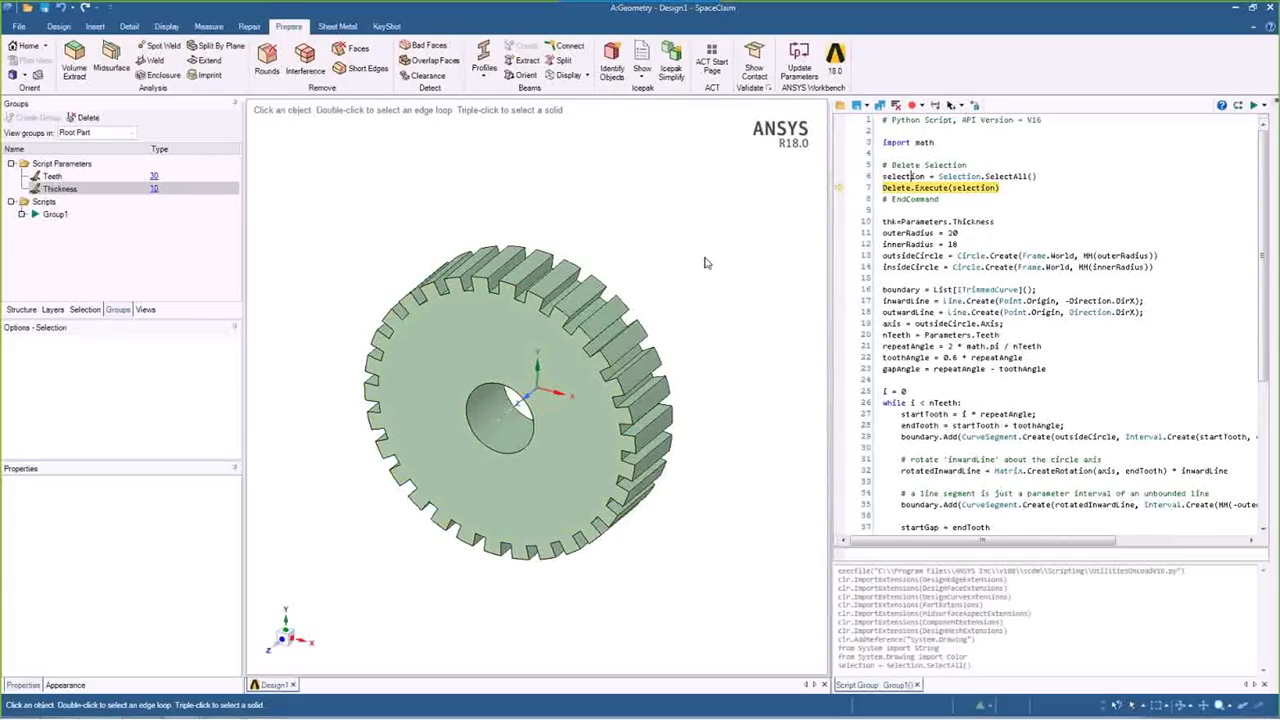
Add the line selection.SetActive() between the SelectAll and Delete.Execute lines, with a blank line on either side.
click(1058, 176)
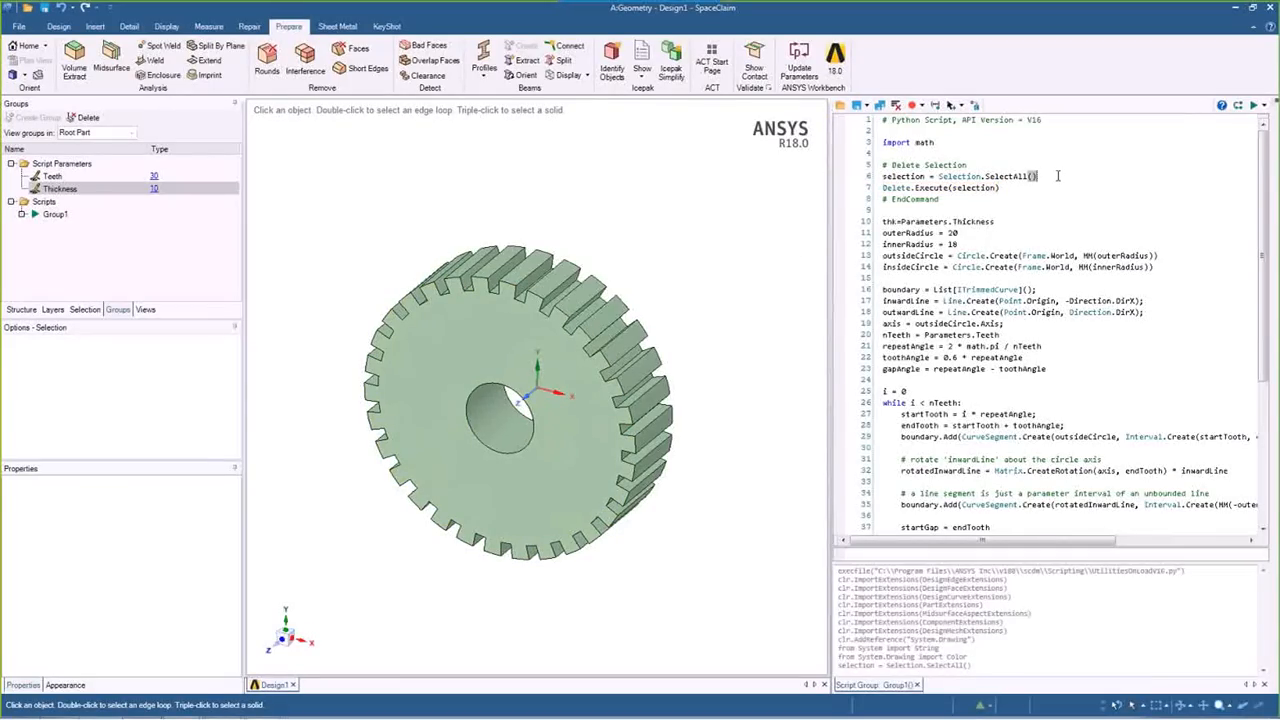
key(Return)
key(Return)
key(Return)
key(Up)
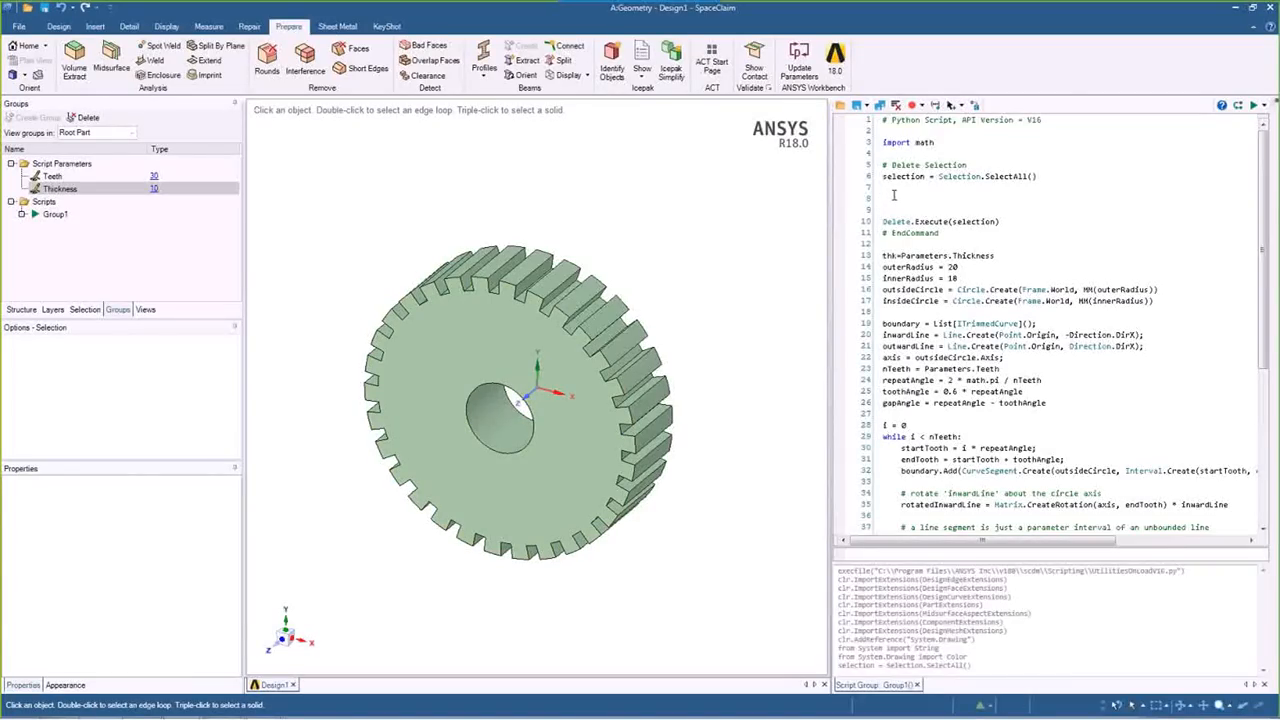
text(selectio)
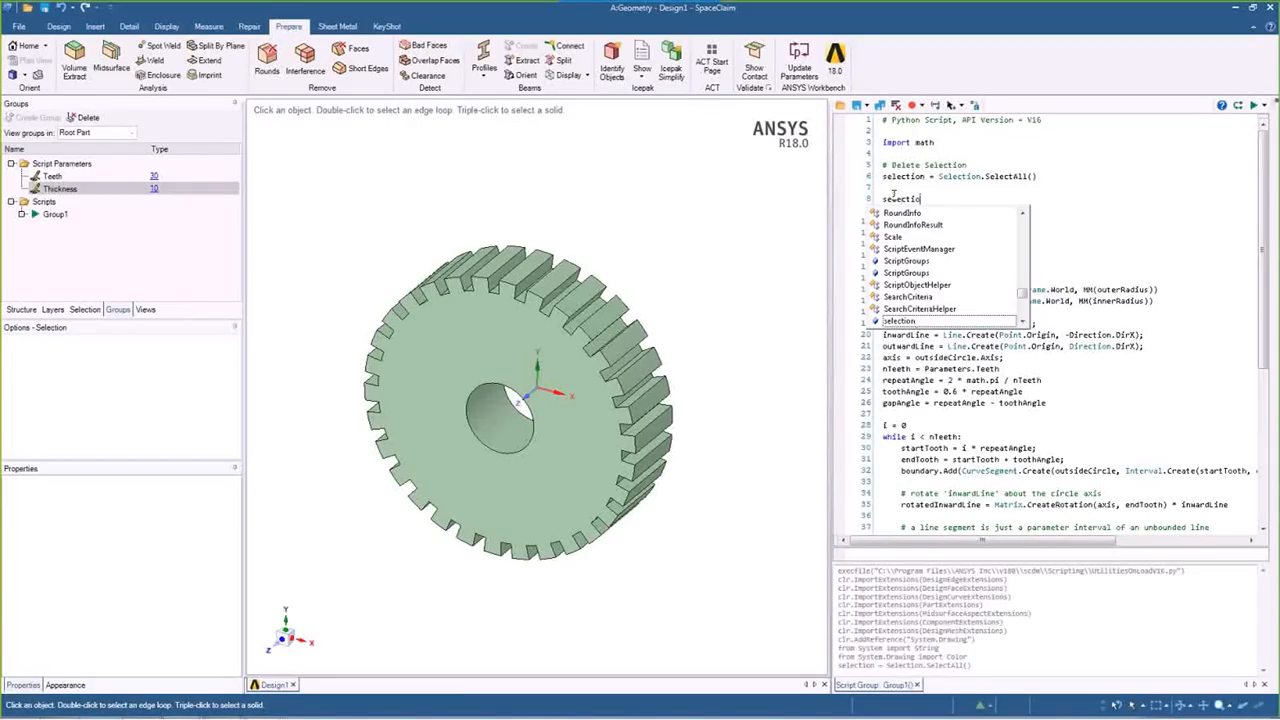
text(n.)
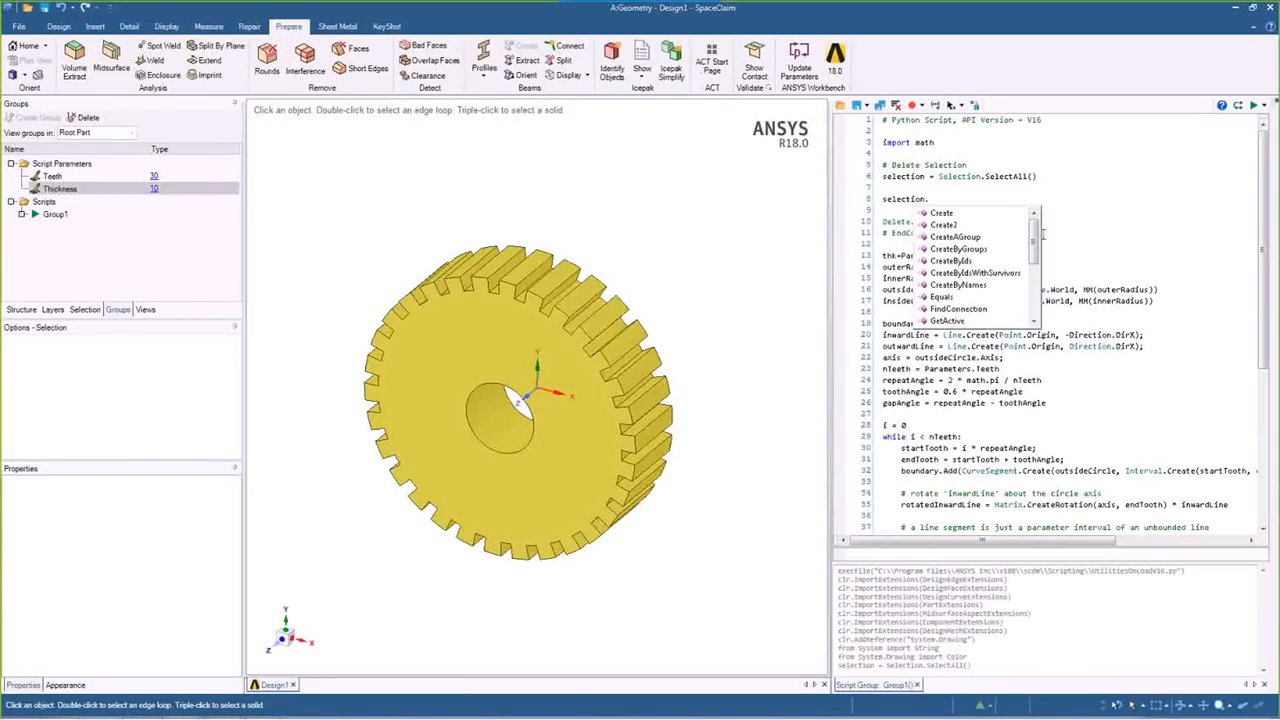
drag(1036, 240, 1035, 293)
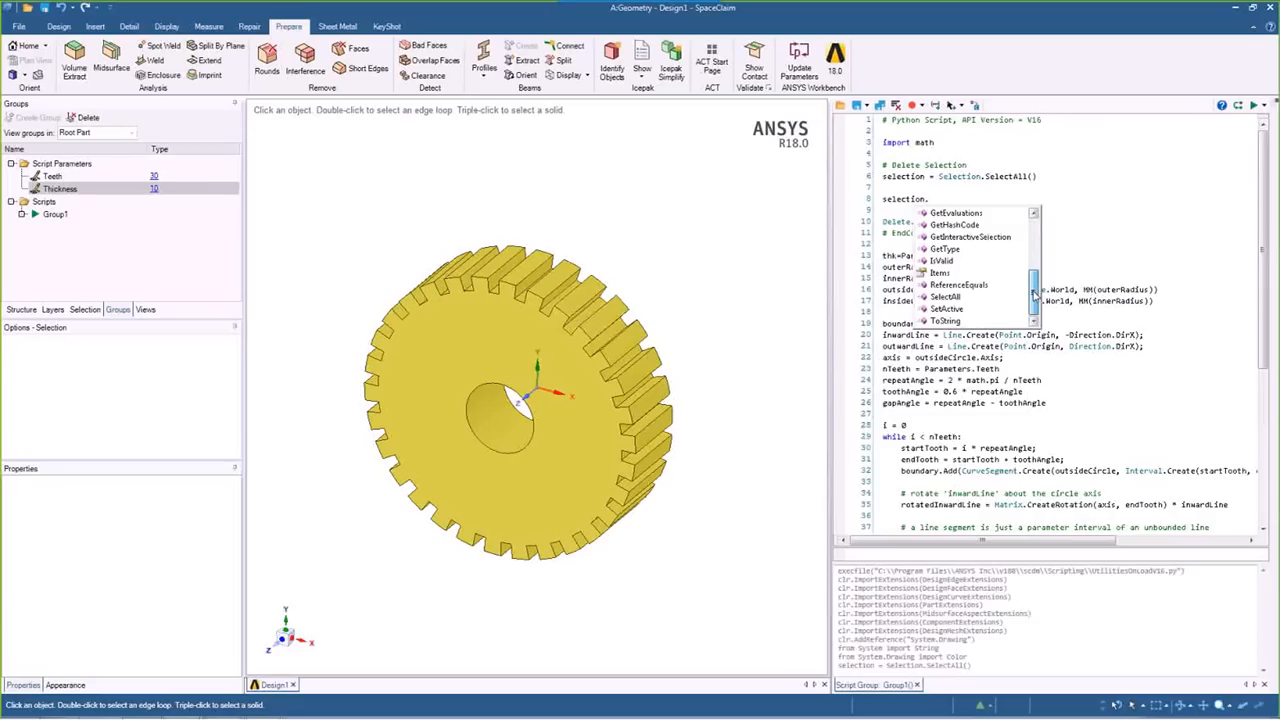
click(955, 309)
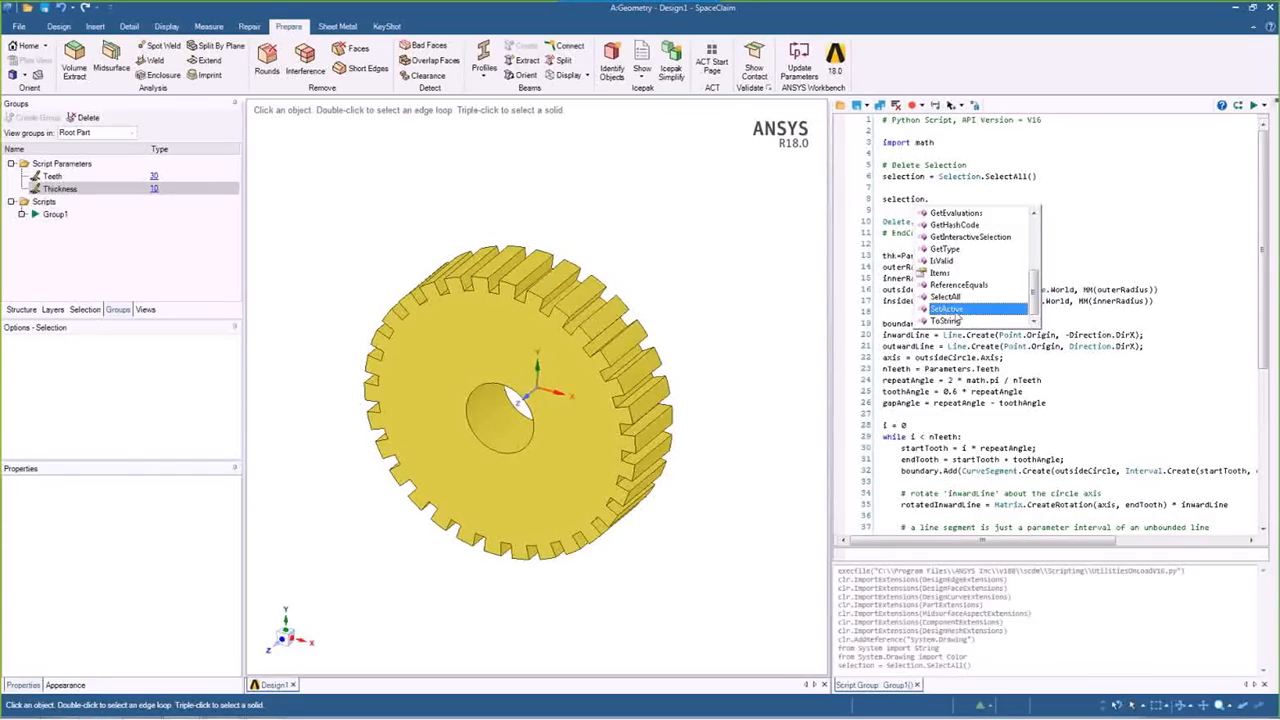
double_click(955, 309)
text(())
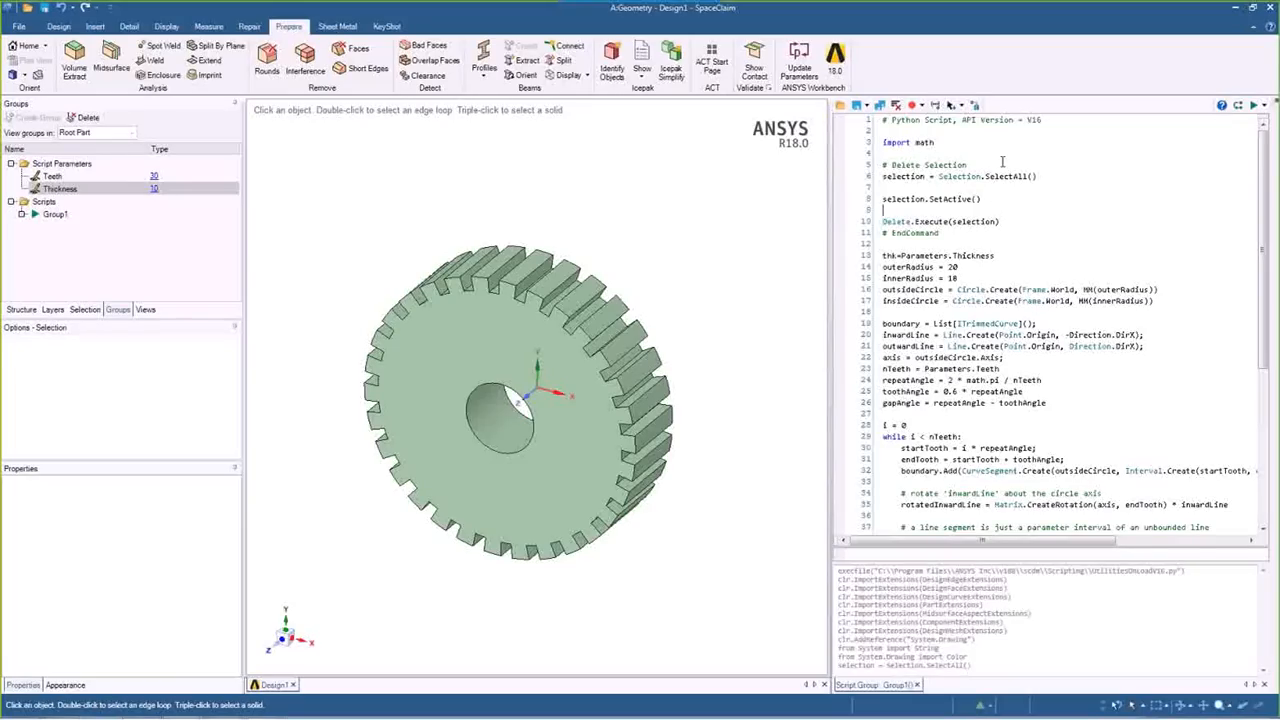
Step through the script from the SelectAll line past SetActive and Delete.Execute to delete the gear, and end the stepping.
click(897, 176)
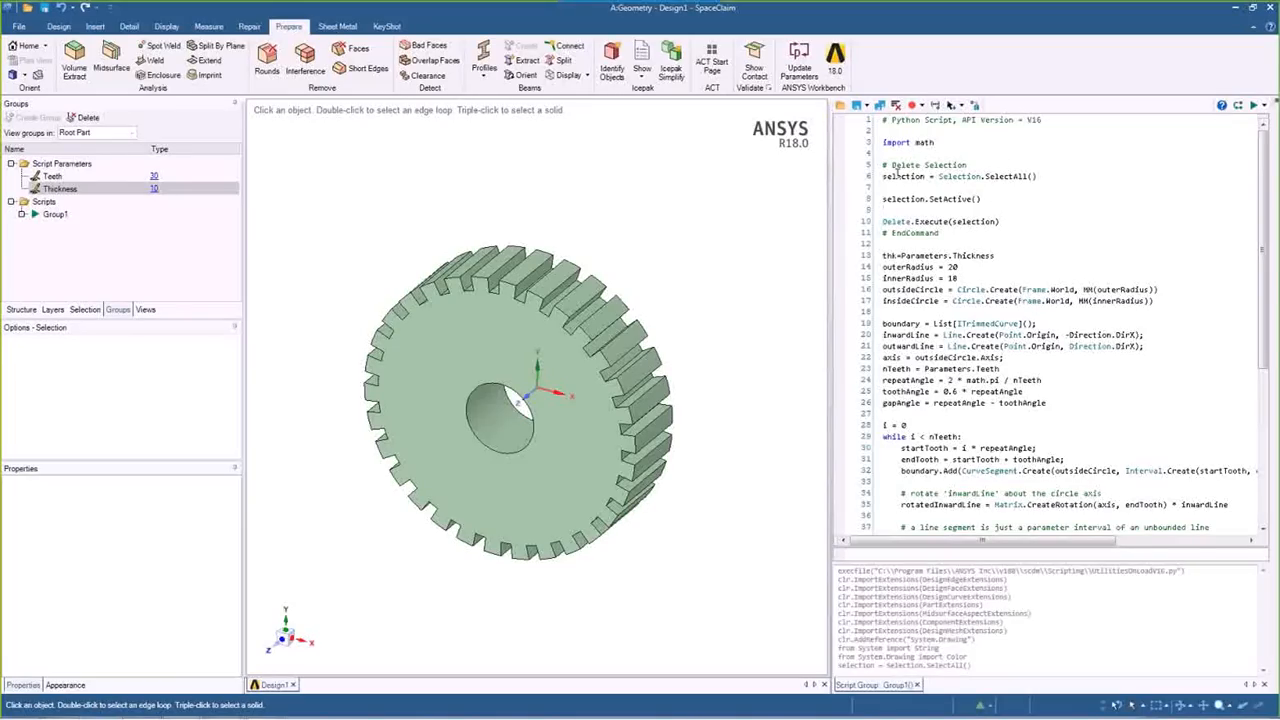
click(1238, 105)
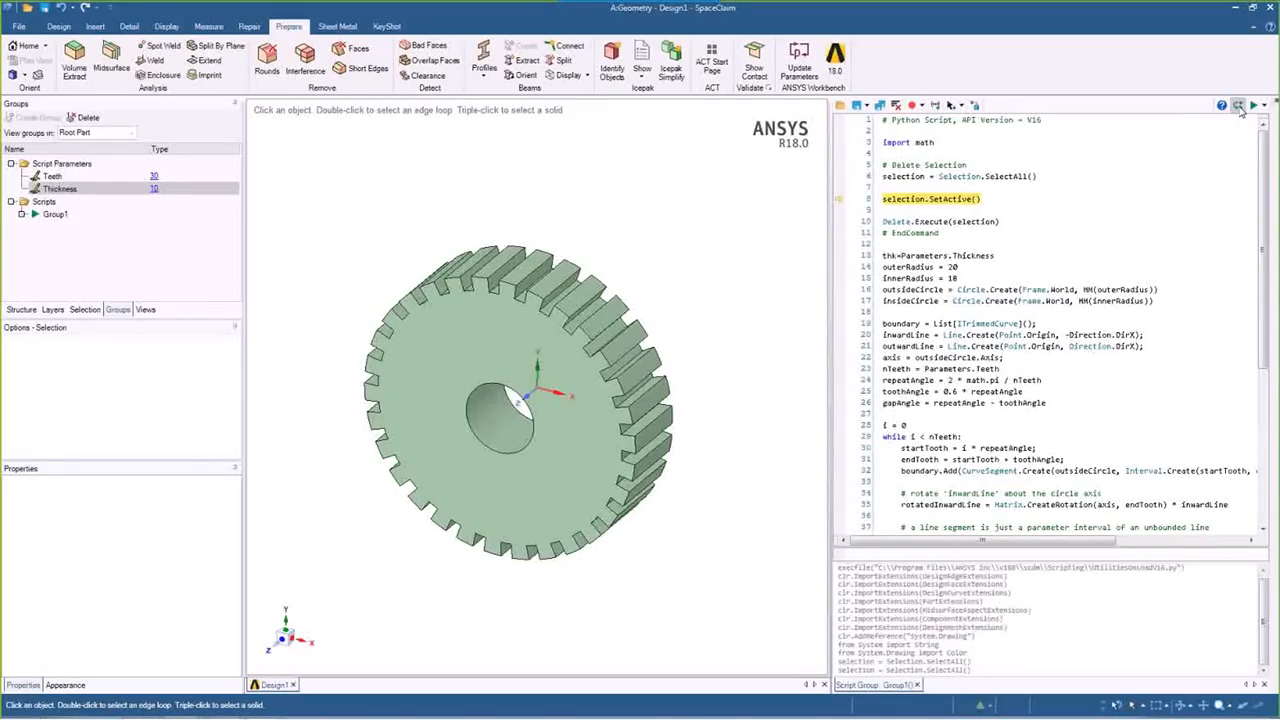
click(1222, 105)
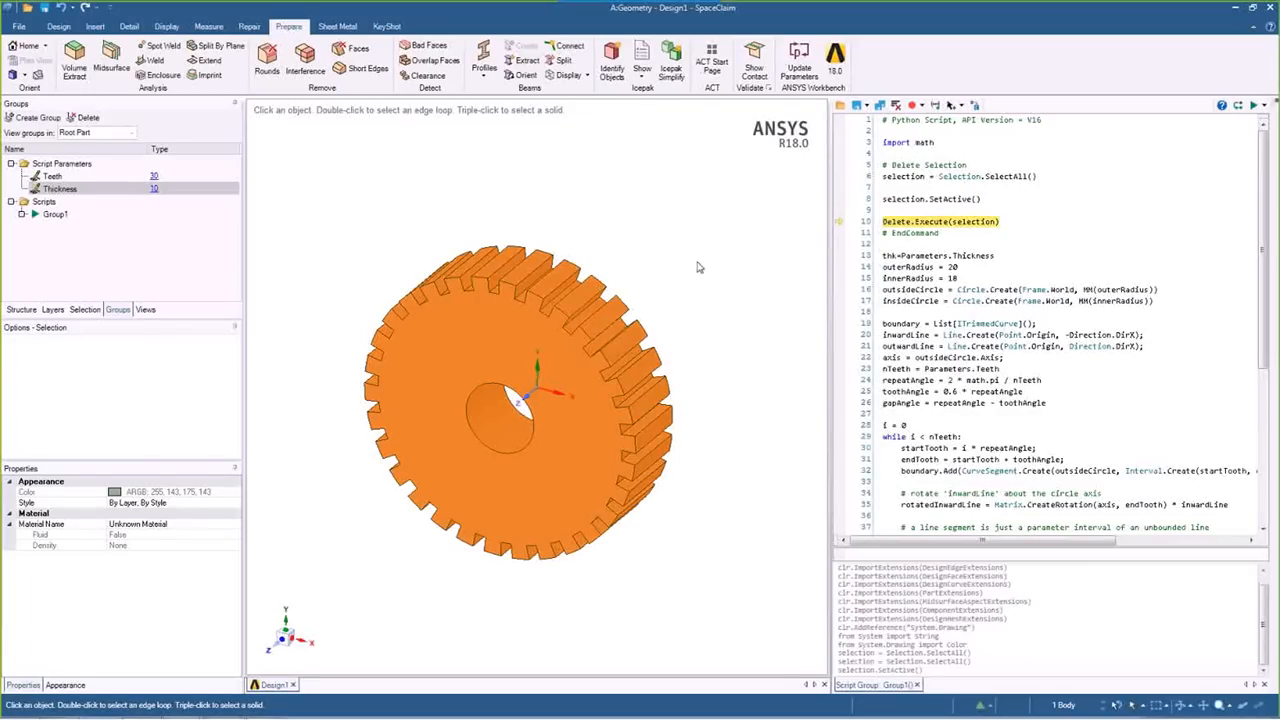
click(1238, 105)
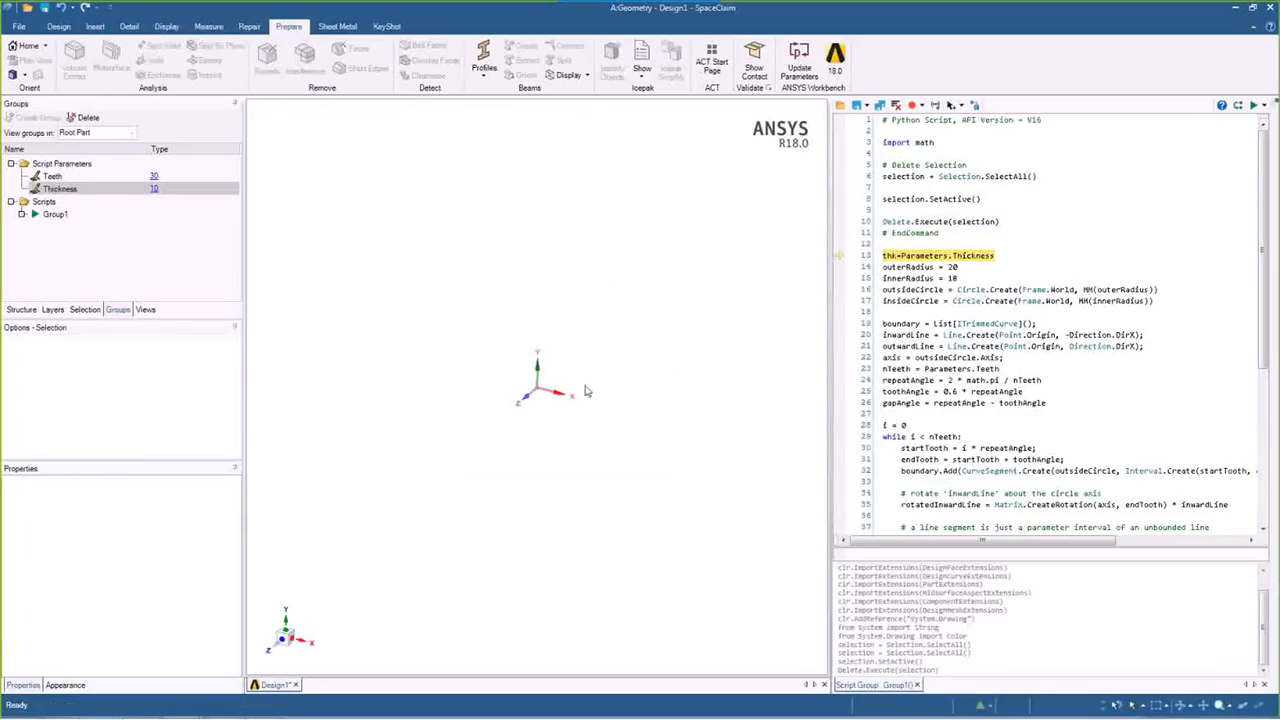
click(962, 209)
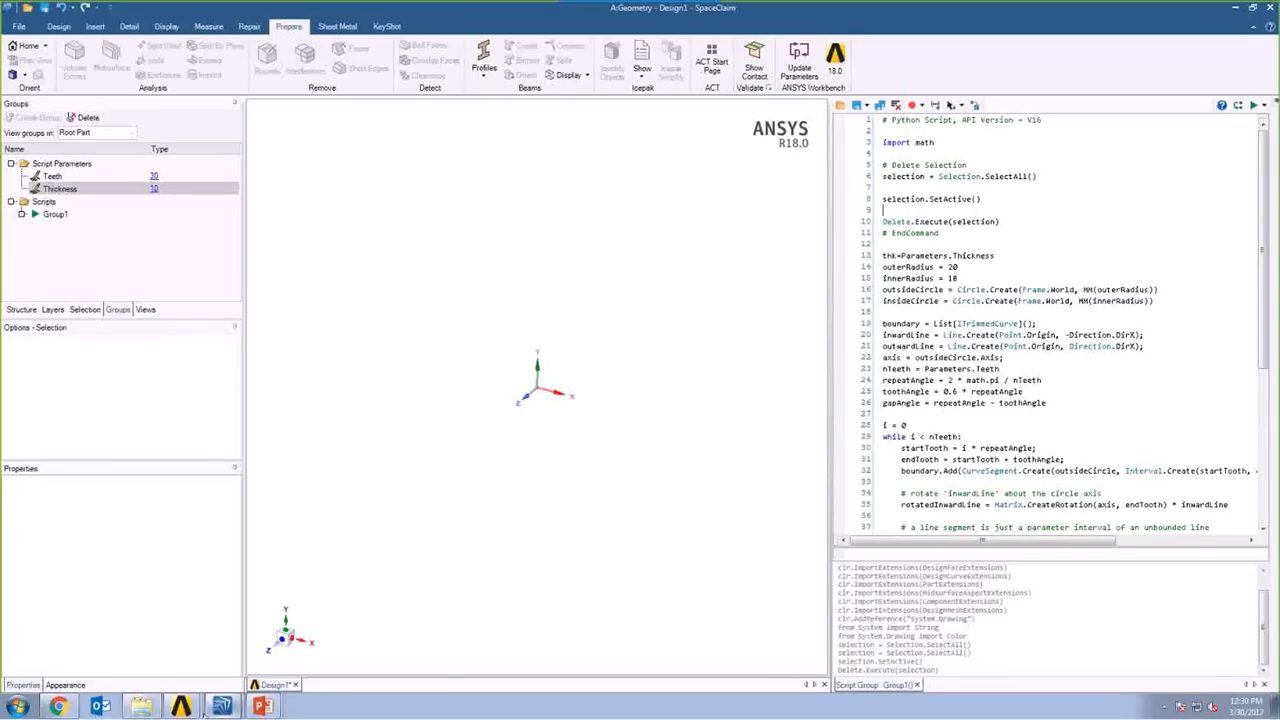
Switch to the PowerPoint presentation to show its closing slide.
mouse_move(262, 706)
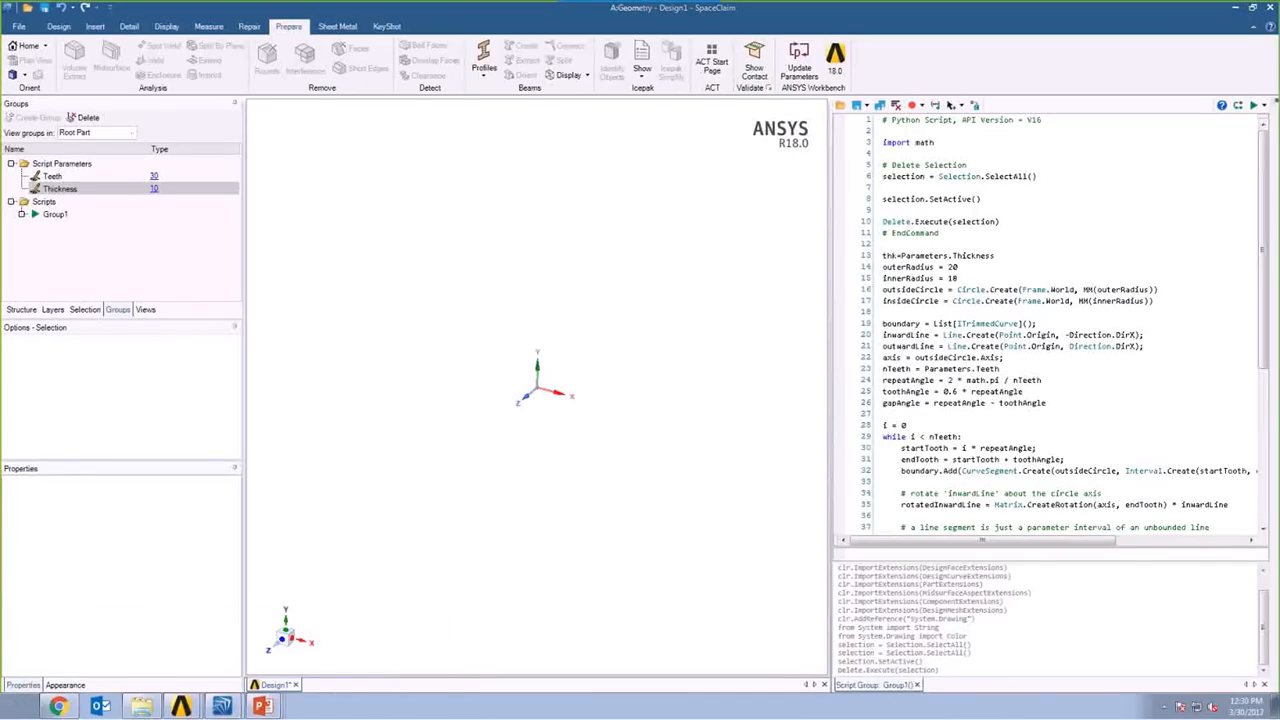
click(262, 706)
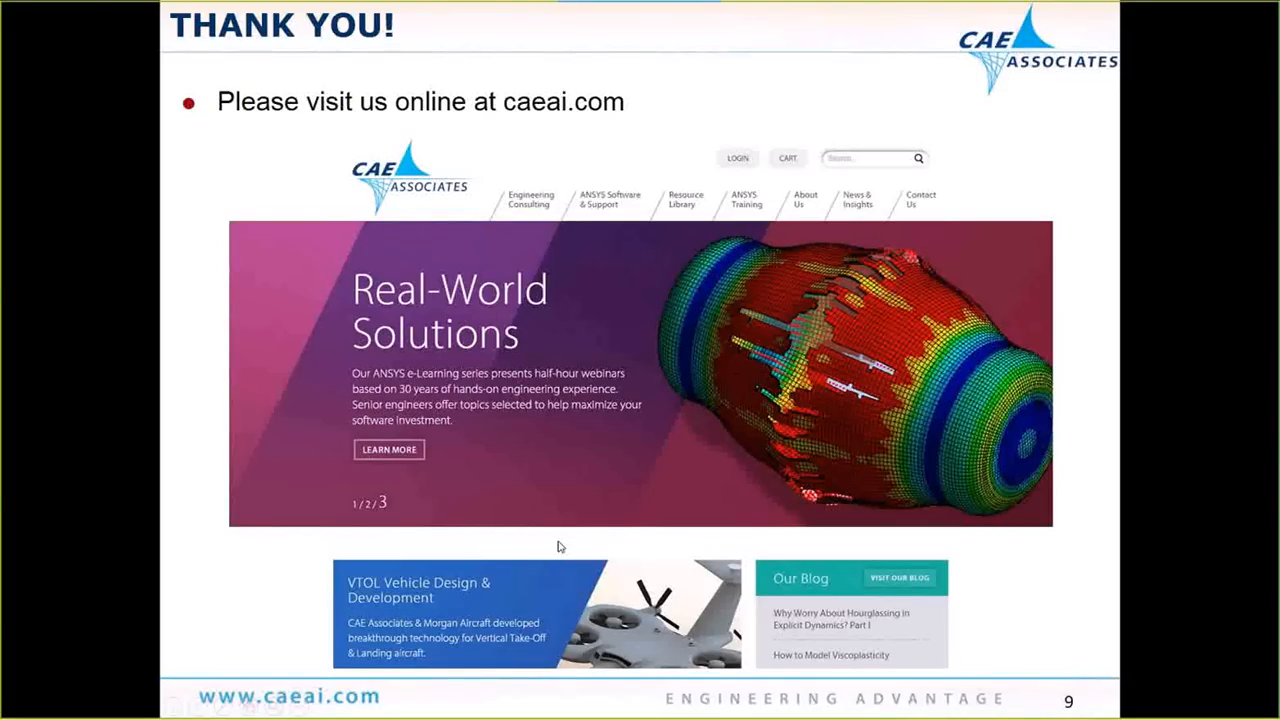